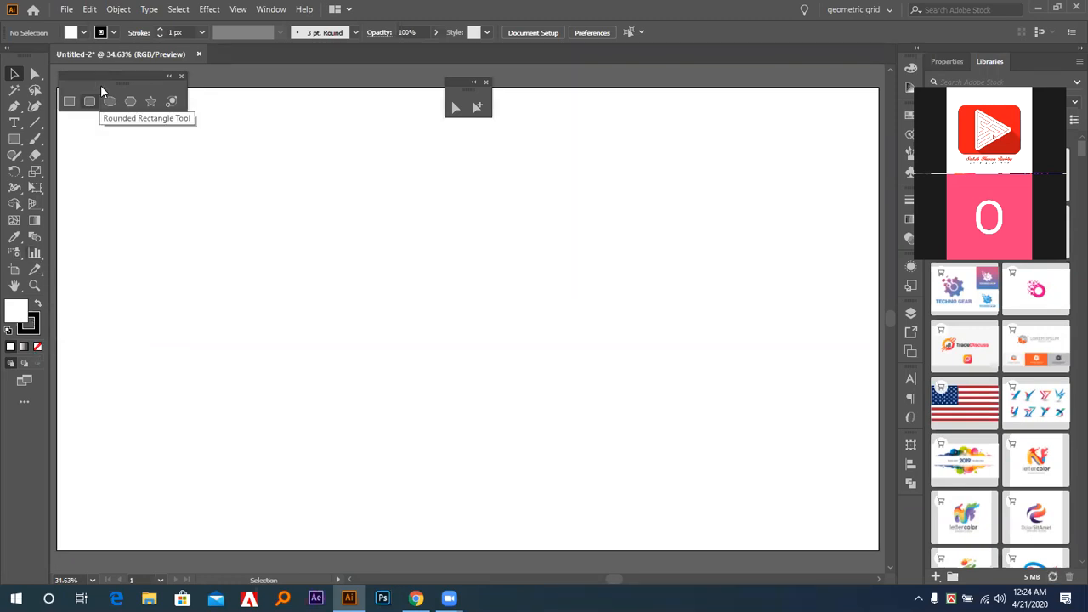
# Move the floating shape tools palette clear of the toolbox, onto the upper-left part of the artboard.
pyautogui.moveTo(97, 80)
pyautogui.mouseDown()
pyautogui.moveTo(135, 92)
pyautogui.moveTo(103, 100)
pyautogui.mouseUp()
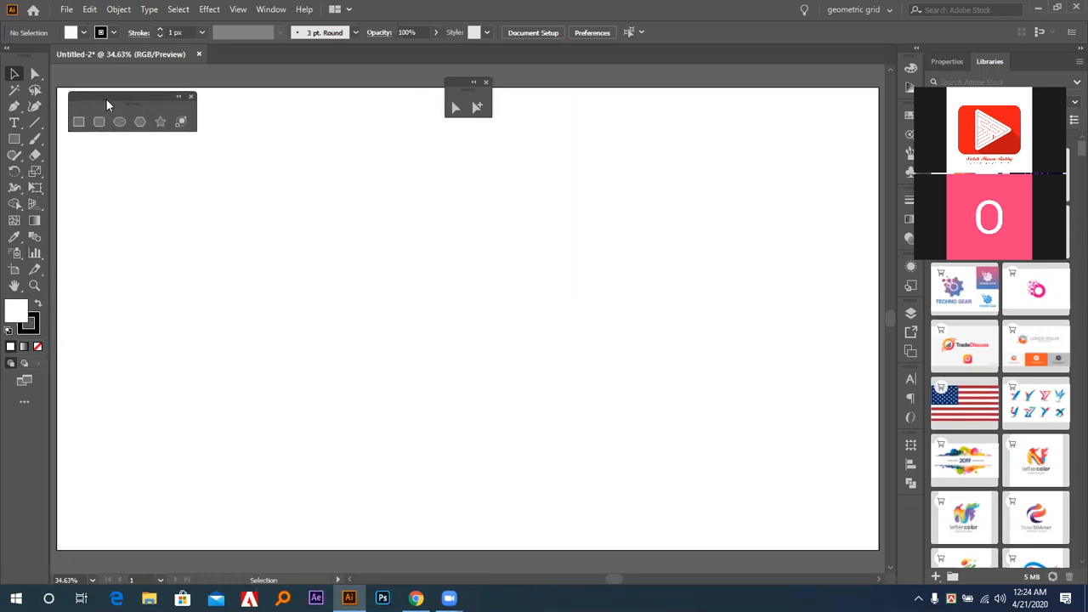
pyautogui.click(13, 141)
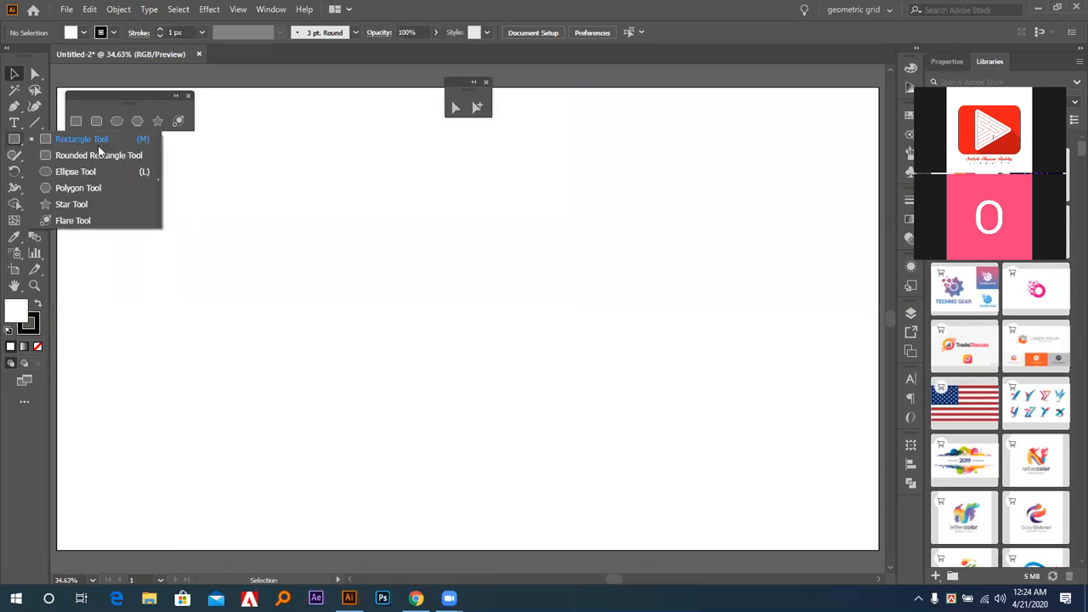
pyautogui.click(157, 179)
pyautogui.moveTo(102, 158); pyautogui.dragTo(179, 123)
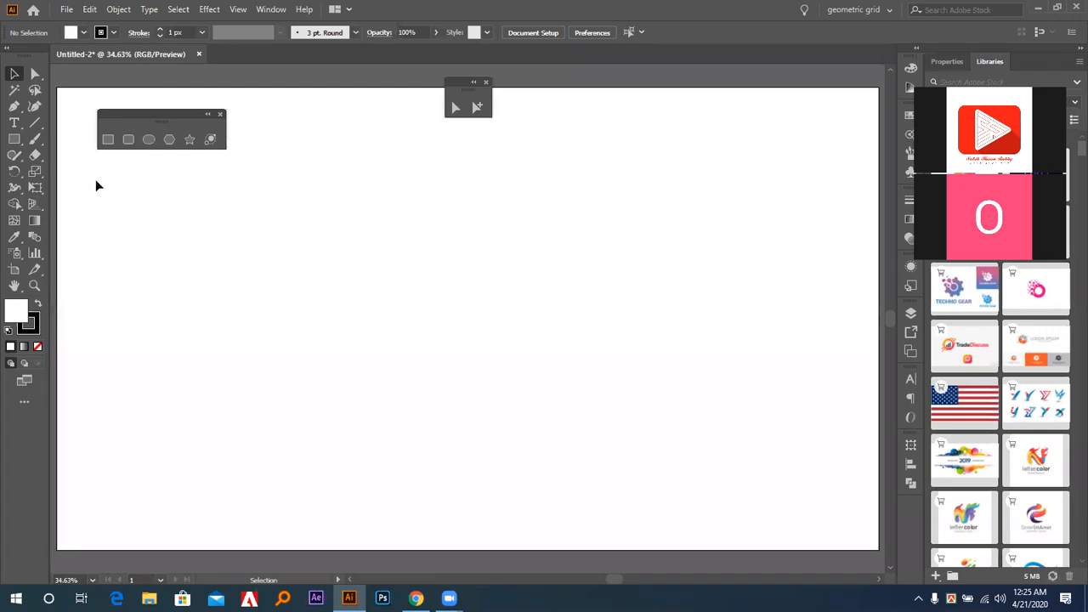
# Draw a wide rectangle on the artboard and a square of the same height just to its right.
pyautogui.click(107, 140)
pyautogui.click(105, 141)
pyautogui.moveTo(187, 220); pyautogui.dragTo(457, 437)
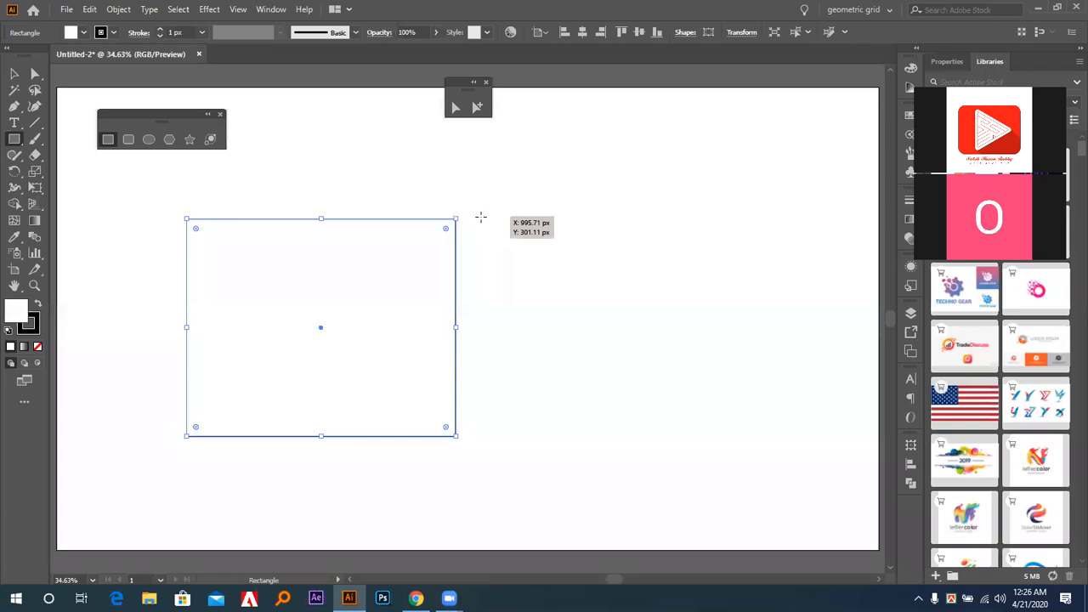
pyautogui.moveTo(484, 220); pyautogui.dragTo(690, 437)
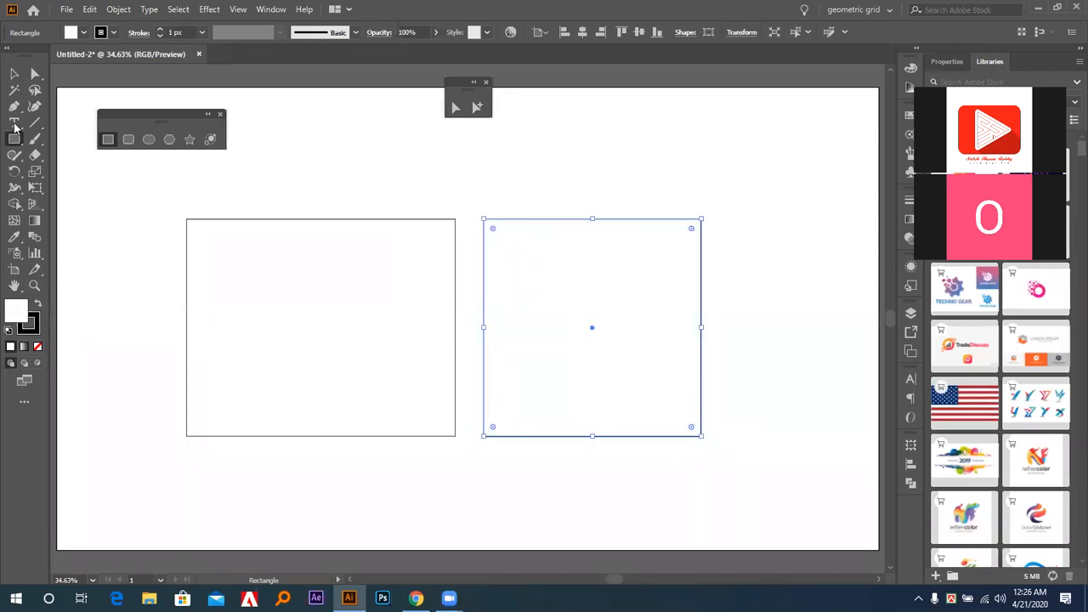
# Select the wide rectangle and the square together, shift them left on the artboard, and deselect them.
pyautogui.click(15, 74)
pyautogui.click(267, 219)
pyautogui.moveTo(330, 184); pyautogui.dragTo(555, 313)
pyautogui.moveTo(510, 224); pyautogui.dragTo(380, 227)
pyautogui.click(522, 202)
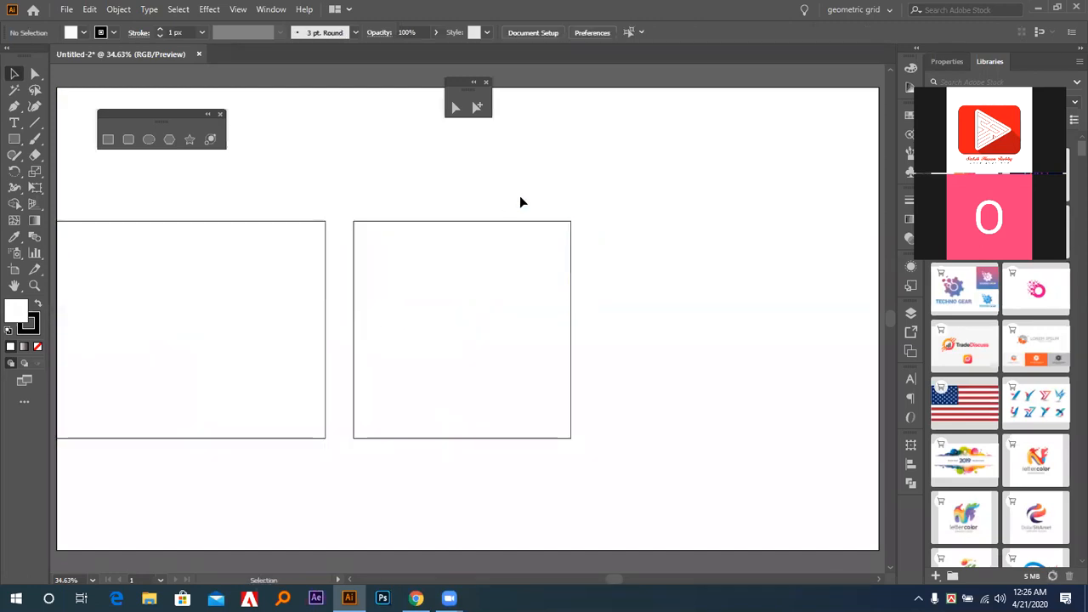
# Draw a third square outward from its centre in the empty area right of the other shapes, and delete it.
pyautogui.click(108, 140)
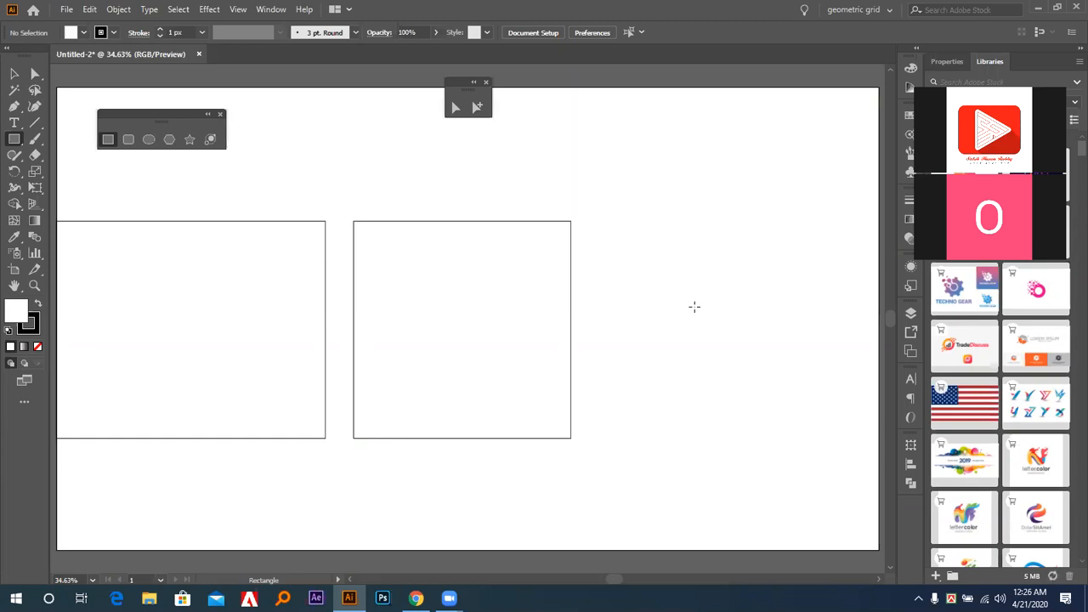
pyautogui.moveTo(693, 306); pyautogui.dragTo(766, 417)
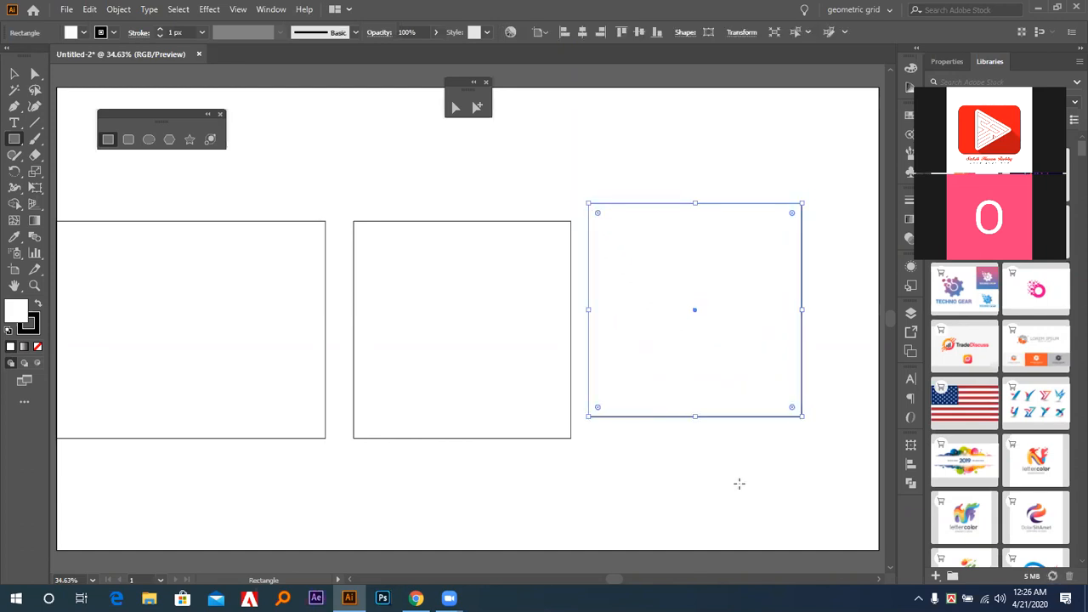
pyautogui.press('Delete')
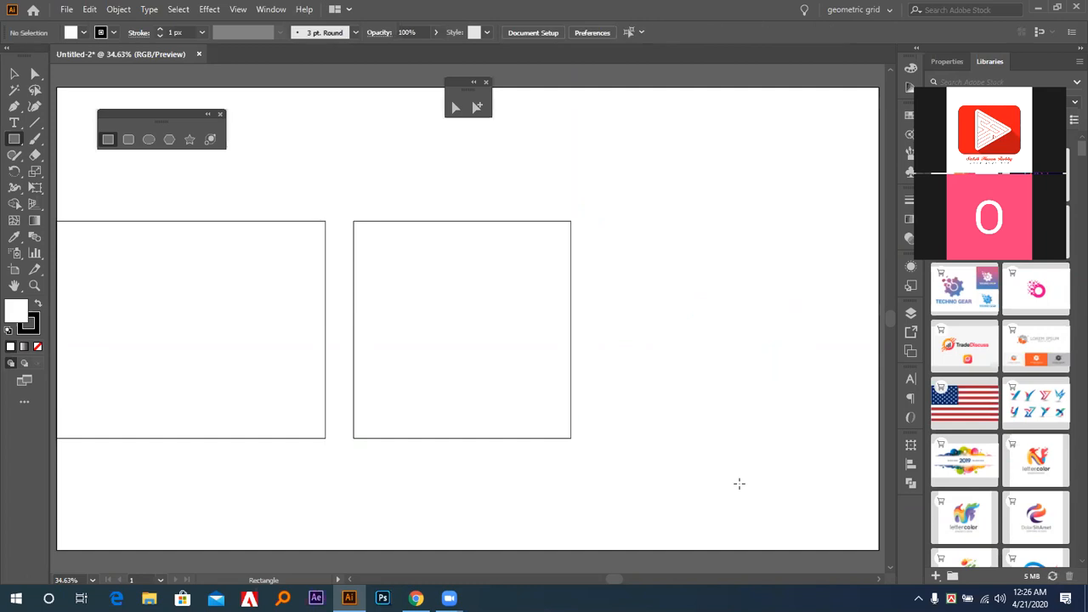
# Delete the square beside the wide rectangle and move the wide rectangle right, fully back onto the artboard.
pyautogui.press('v')
pyautogui.moveTo(656, 315); pyautogui.dragTo(399, 386)
pyautogui.press('Delete')
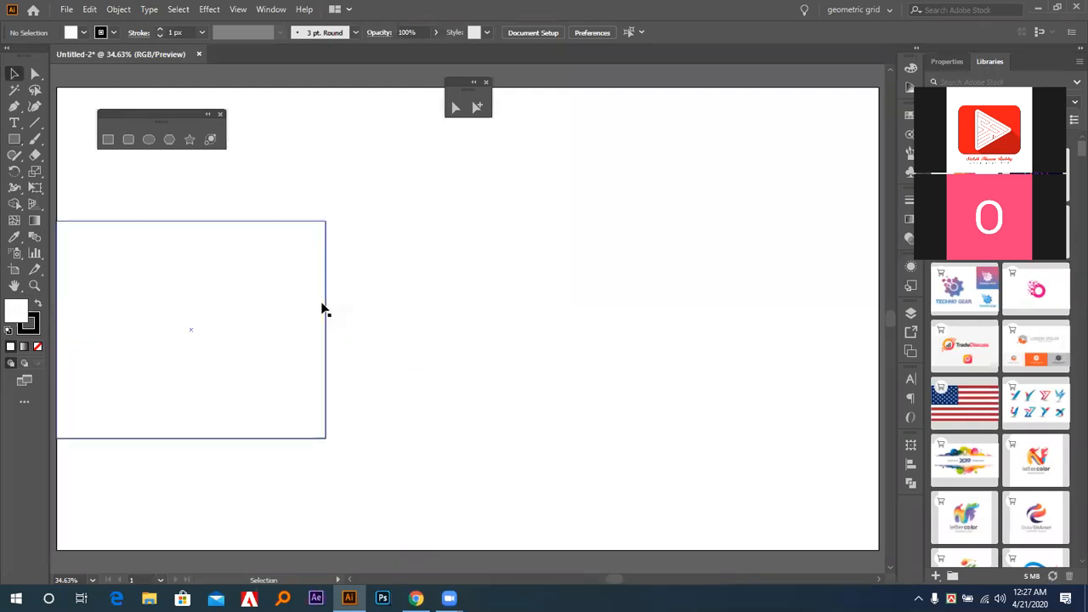
pyautogui.moveTo(326, 311); pyautogui.dragTo(433, 304)
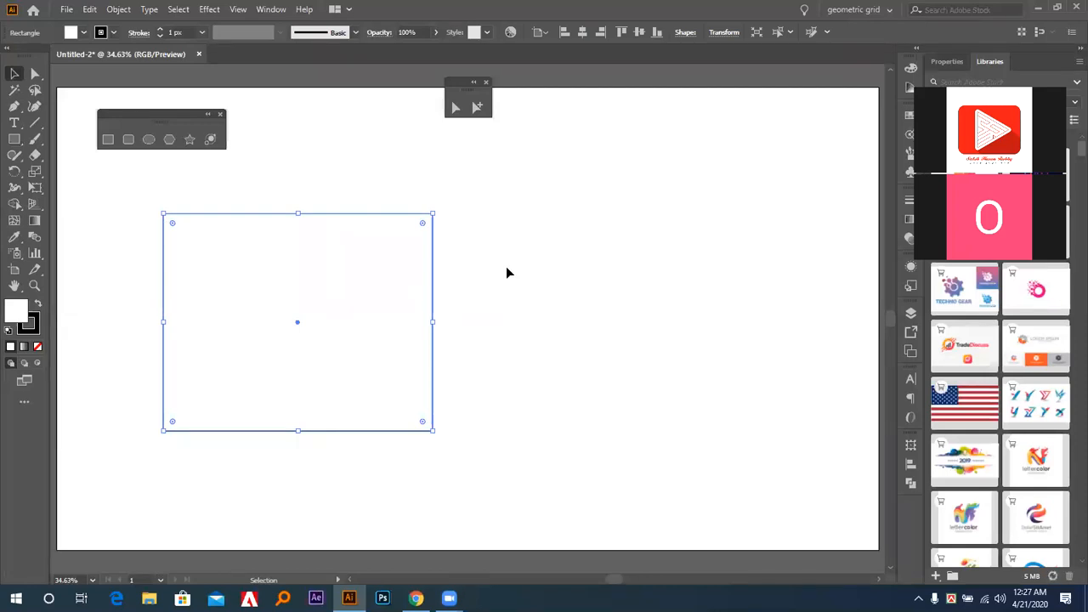
# Draw a rectangle of about 544 × 517 px right of the wide one, and delete both rectangles.
pyautogui.click(108, 138)
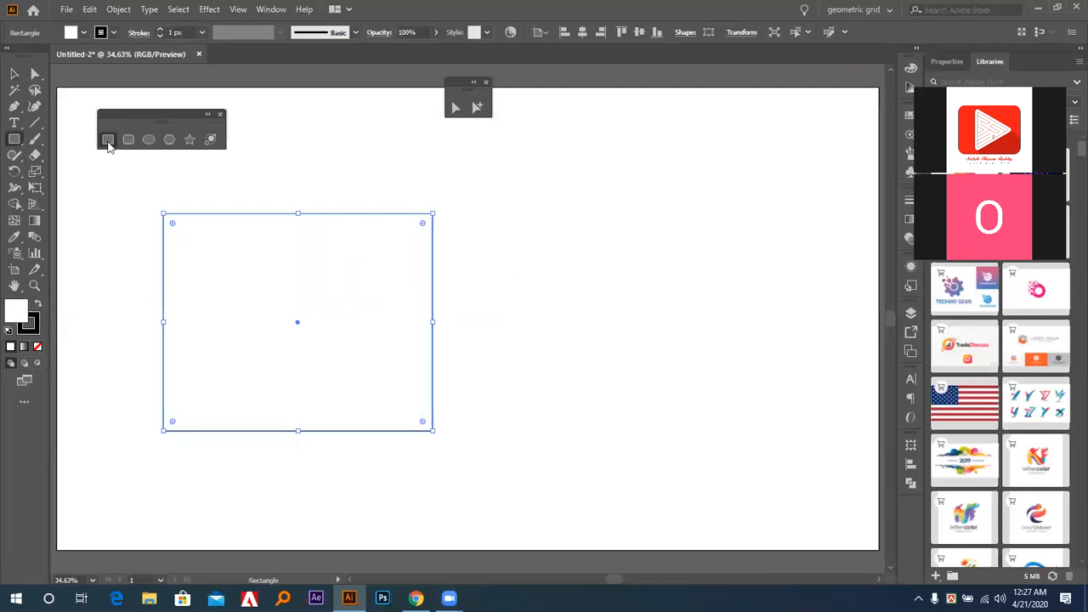
pyautogui.moveTo(457, 209); pyautogui.dragTo(691, 431)
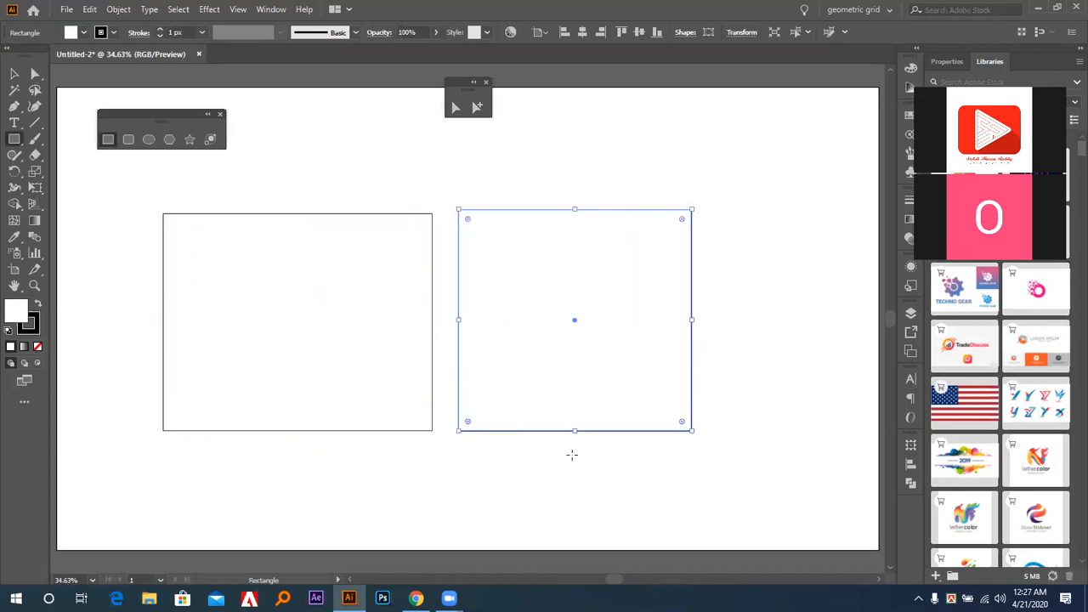
pyautogui.press('Delete')
pyautogui.click(15, 75)
pyautogui.moveTo(288, 201); pyautogui.dragTo(383, 343)
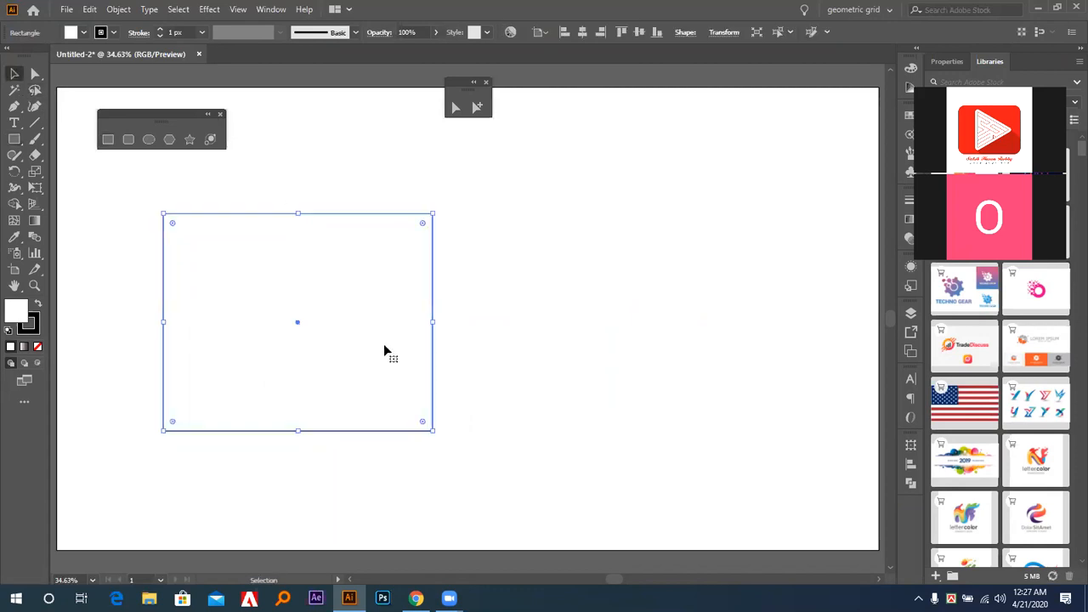
pyautogui.press('Delete')
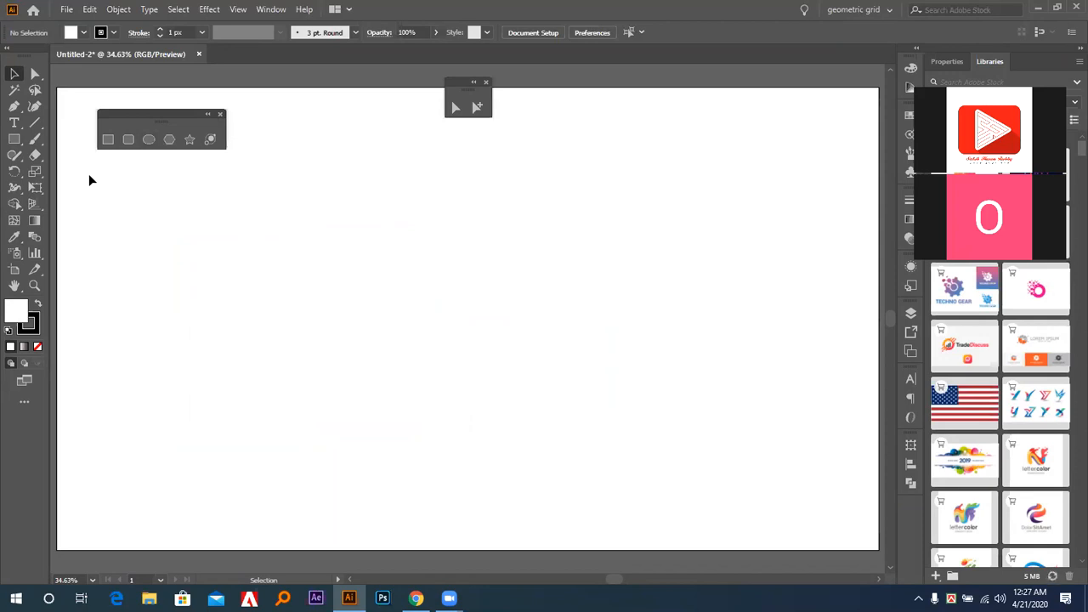
# Create a square with an exact width of 400 px and height of 400 px near the artboard's middle.
pyautogui.click(108, 140)
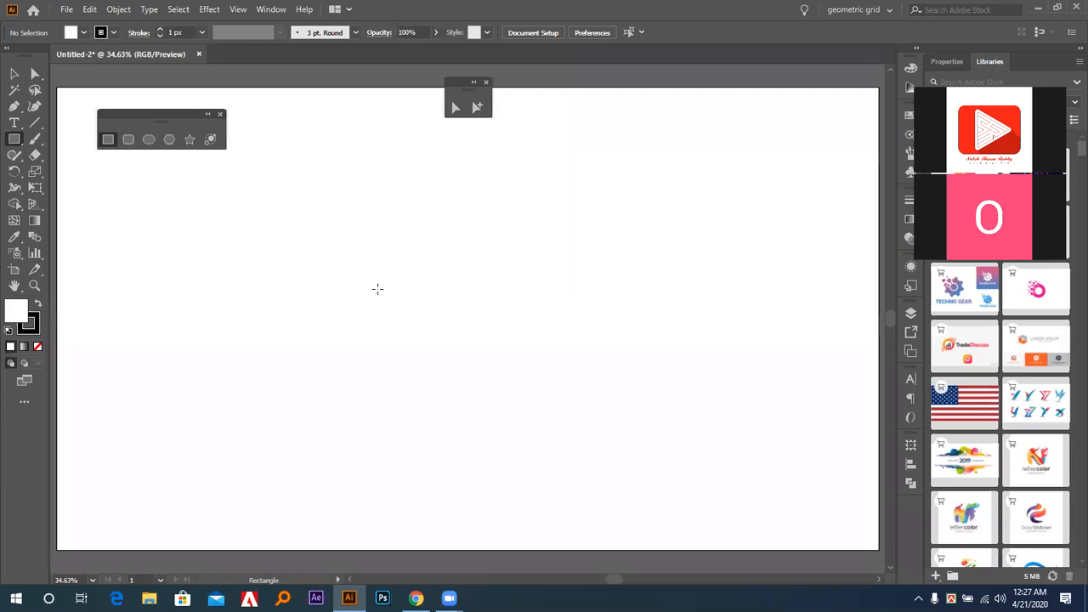
pyautogui.click(378, 289)
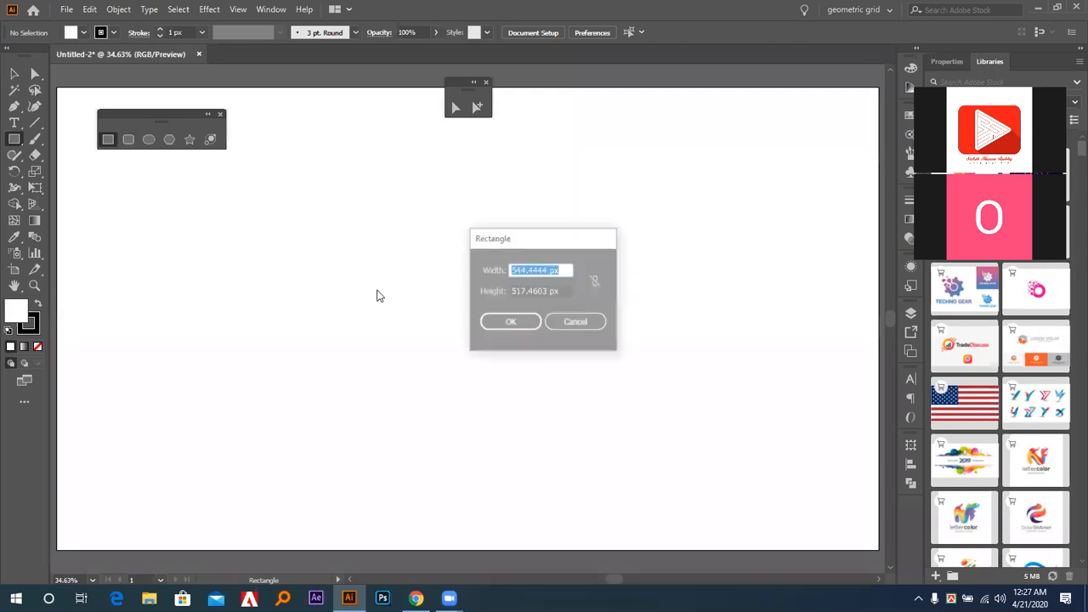
pyautogui.moveTo(491, 244); pyautogui.dragTo(552, 193)
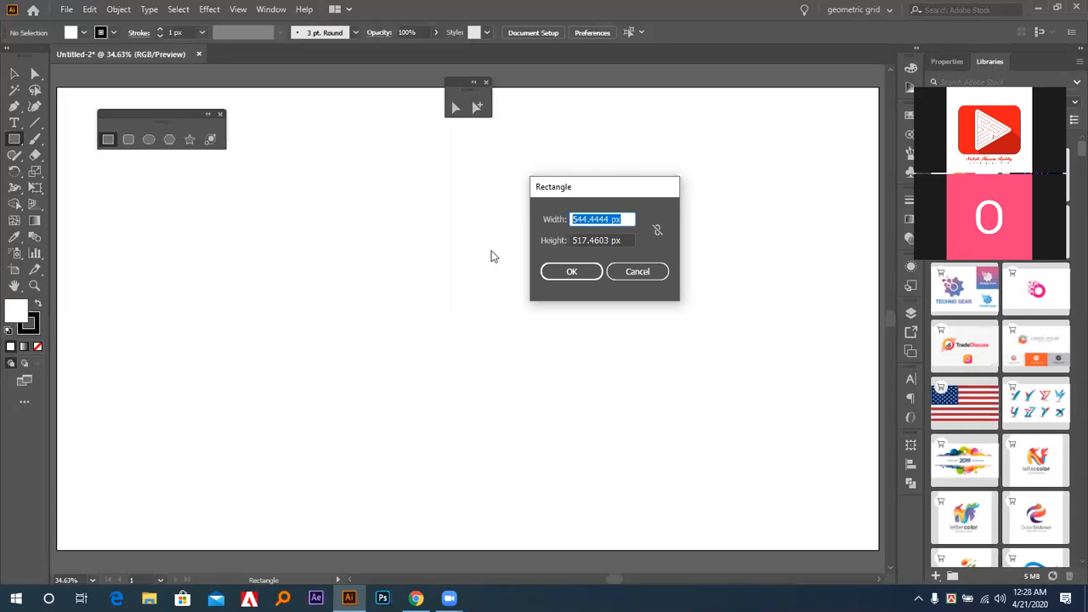
pyautogui.write('400')
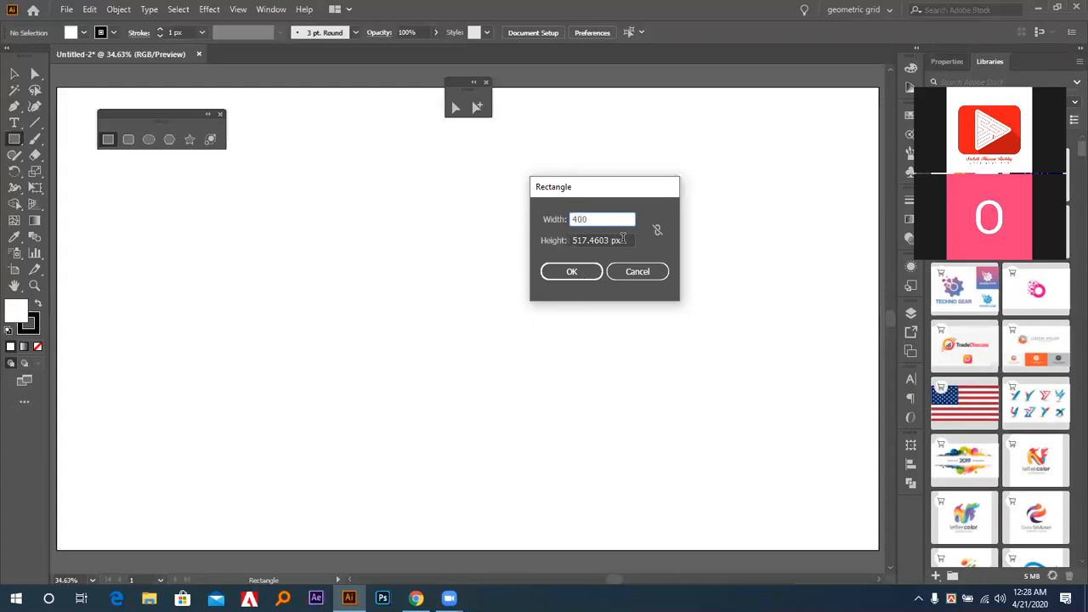
pyautogui.press('Tab')
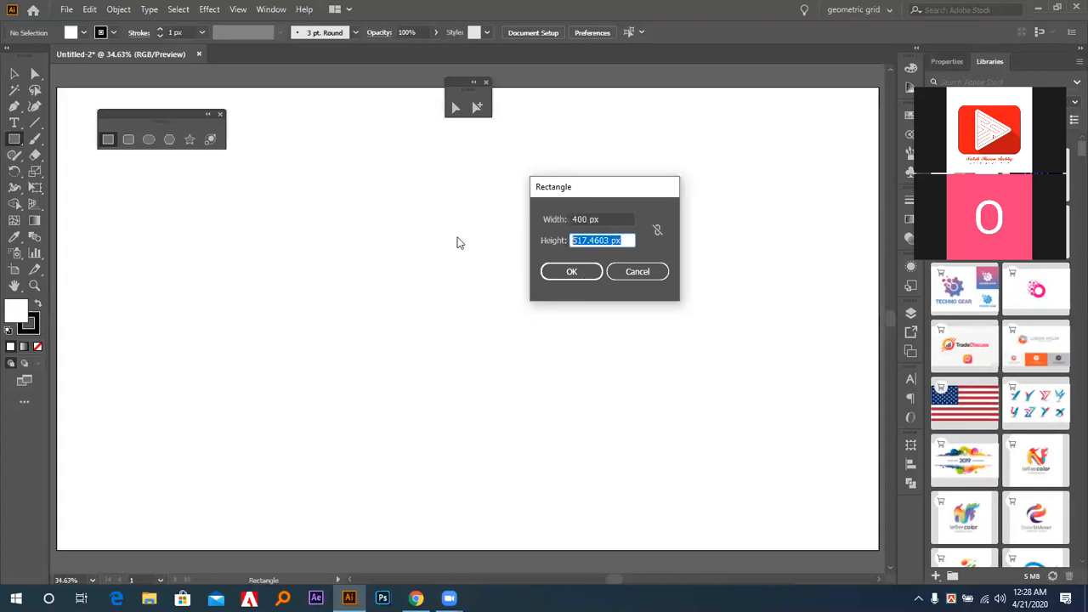
pyautogui.write('400')
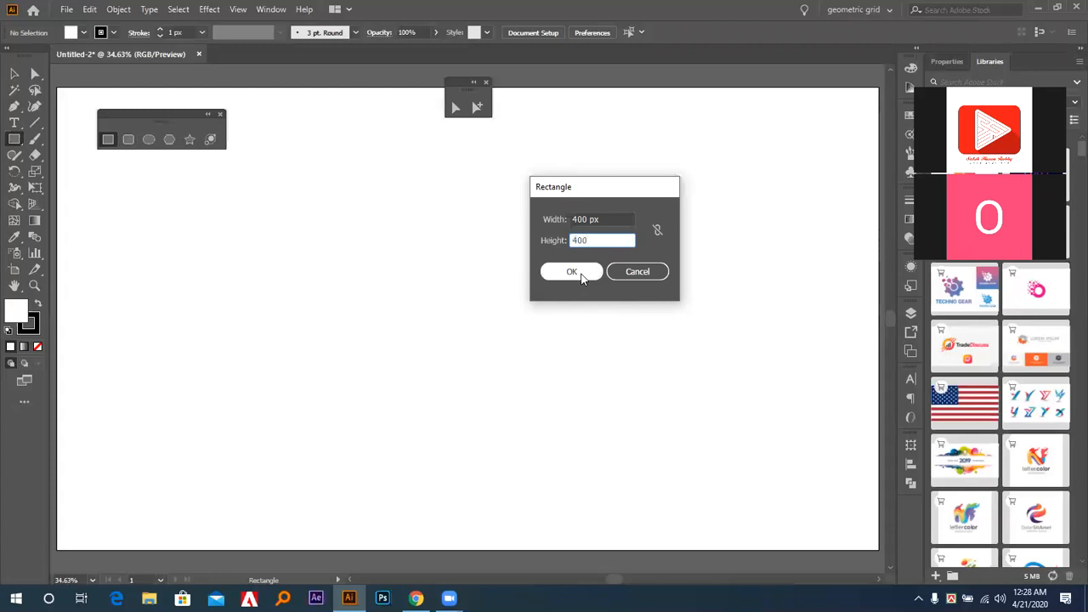
pyautogui.click(582, 272)
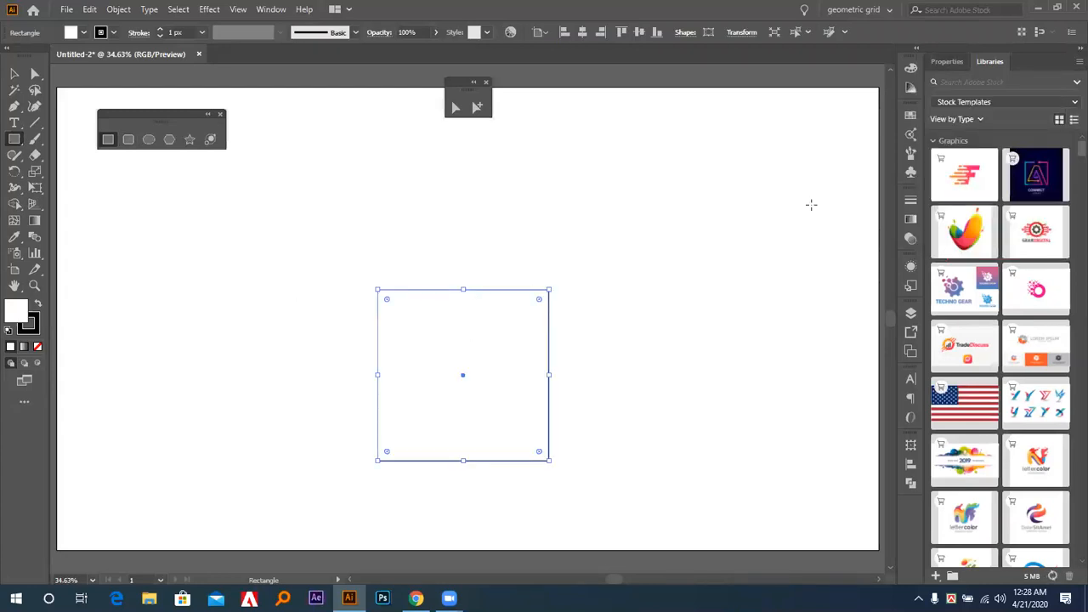
# Browse the available asset libraries and switch from Stock Templates to the Occasionally color library.
pyautogui.scroll(-5, 1050, 208)
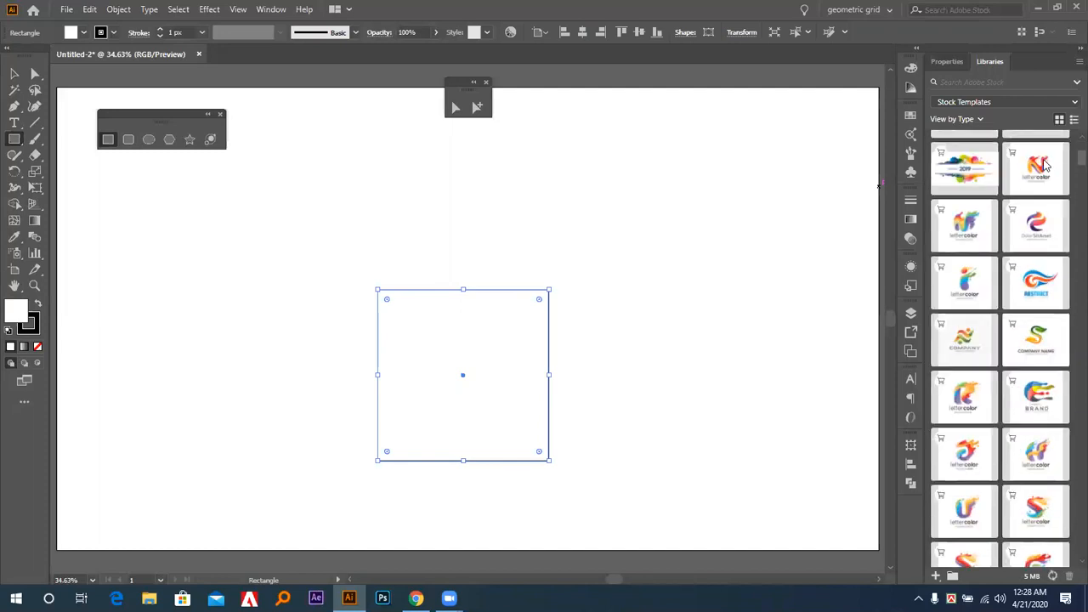
pyautogui.scroll(5, 1046, 166)
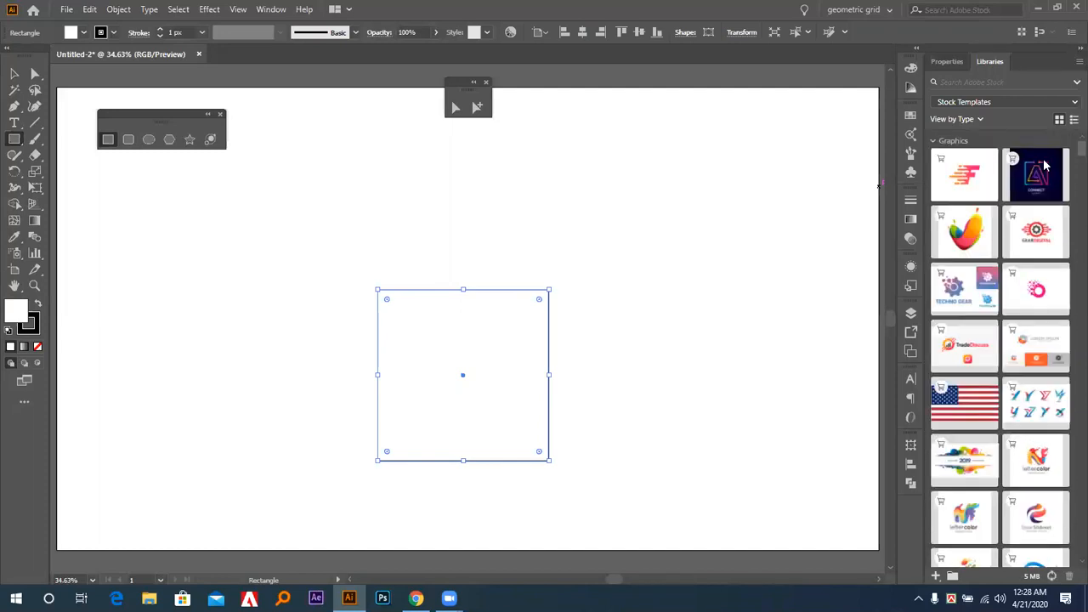
pyautogui.click(1007, 102)
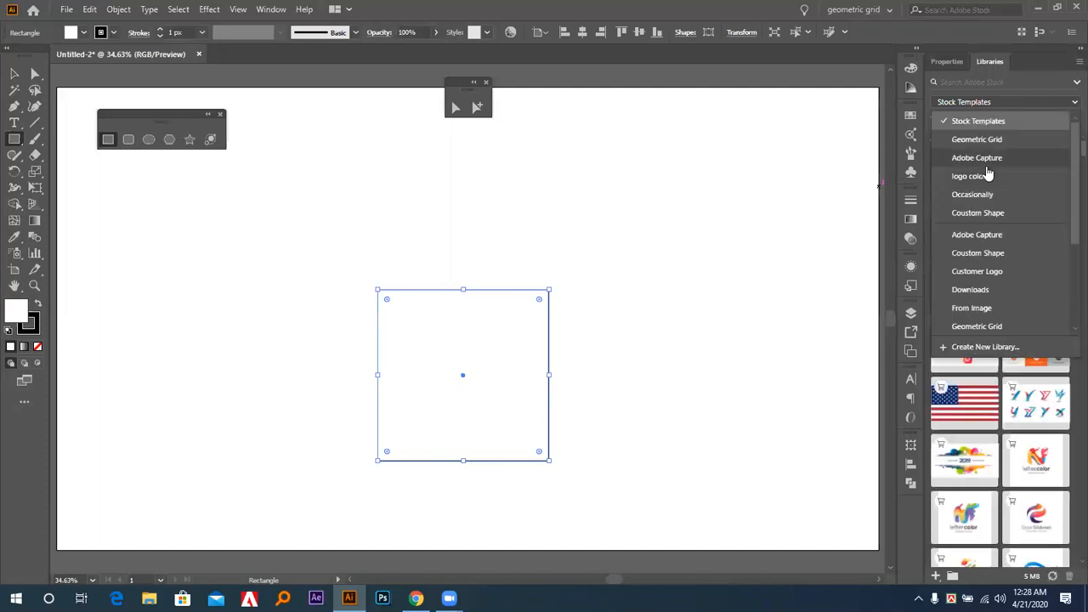
pyautogui.click(910, 118)
pyautogui.click(969, 105)
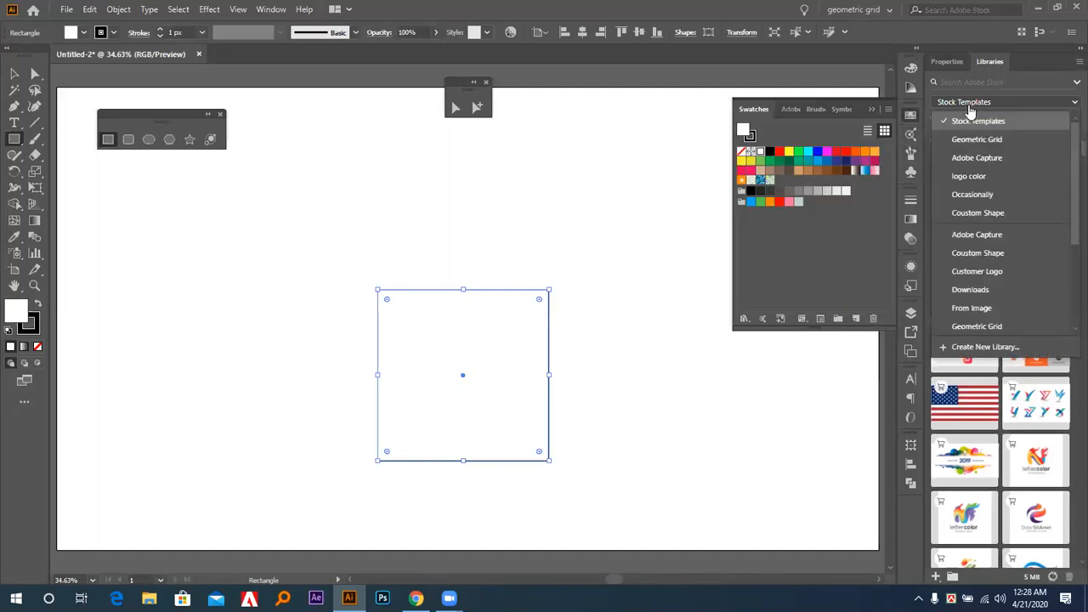
pyautogui.scroll(-3, 995, 230)
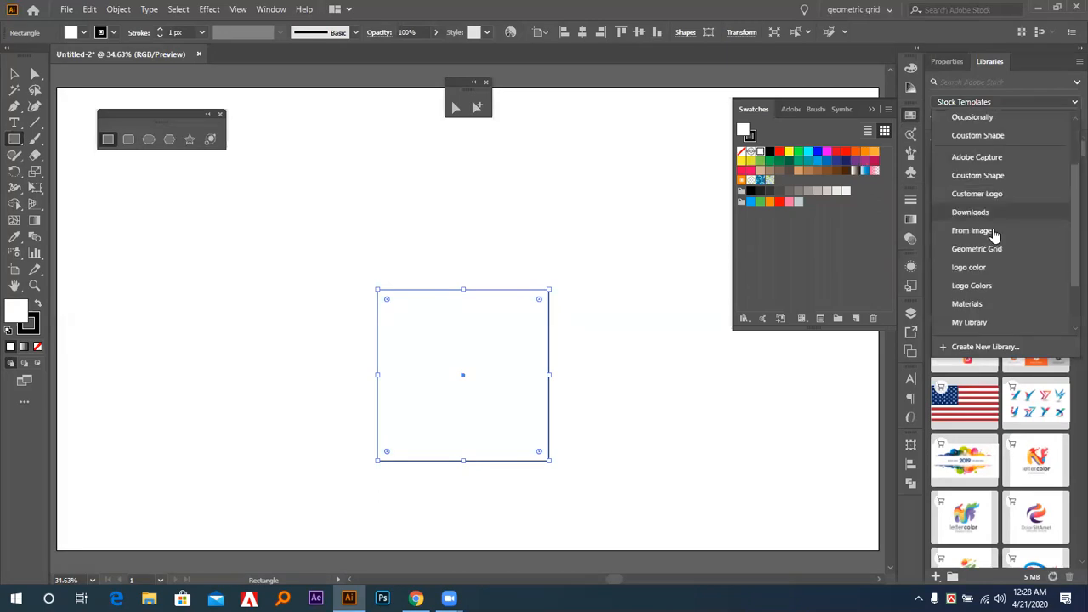
pyautogui.scroll(-1, 994, 226)
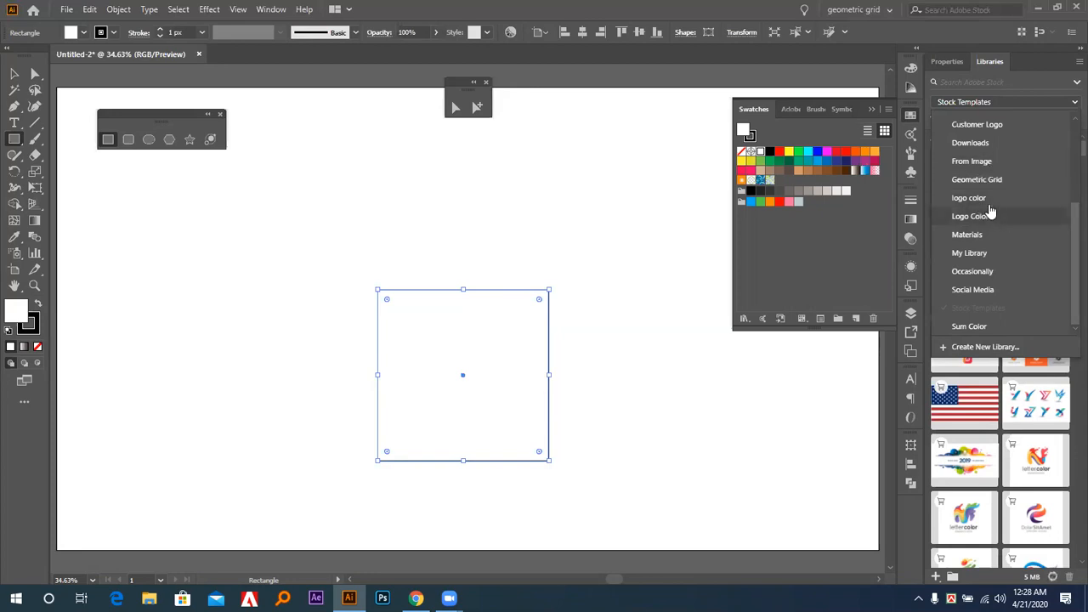
pyautogui.click(989, 200)
pyautogui.click(987, 103)
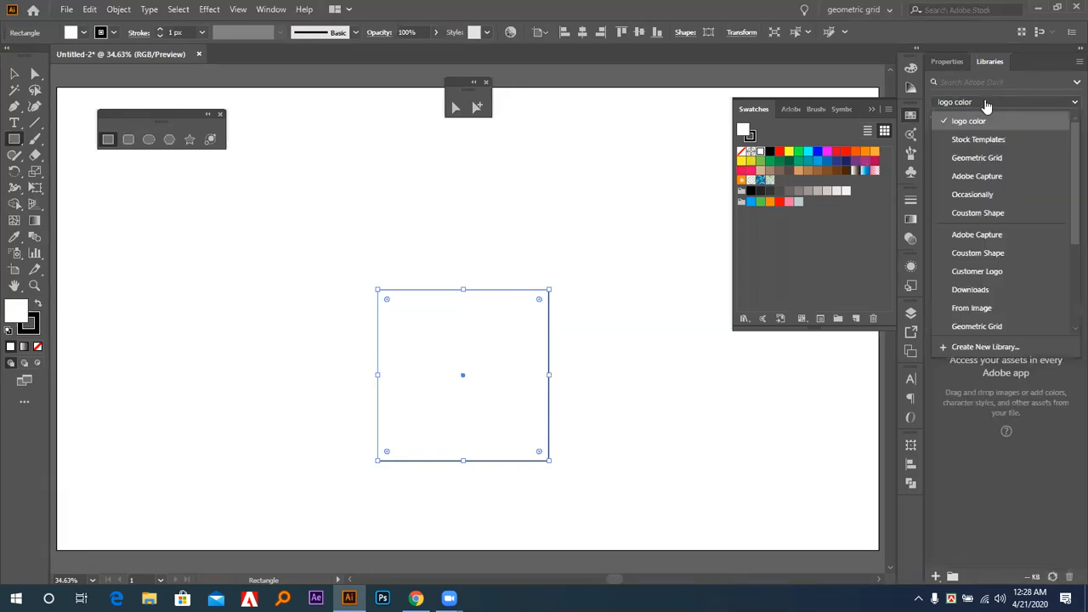
pyautogui.click(986, 195)
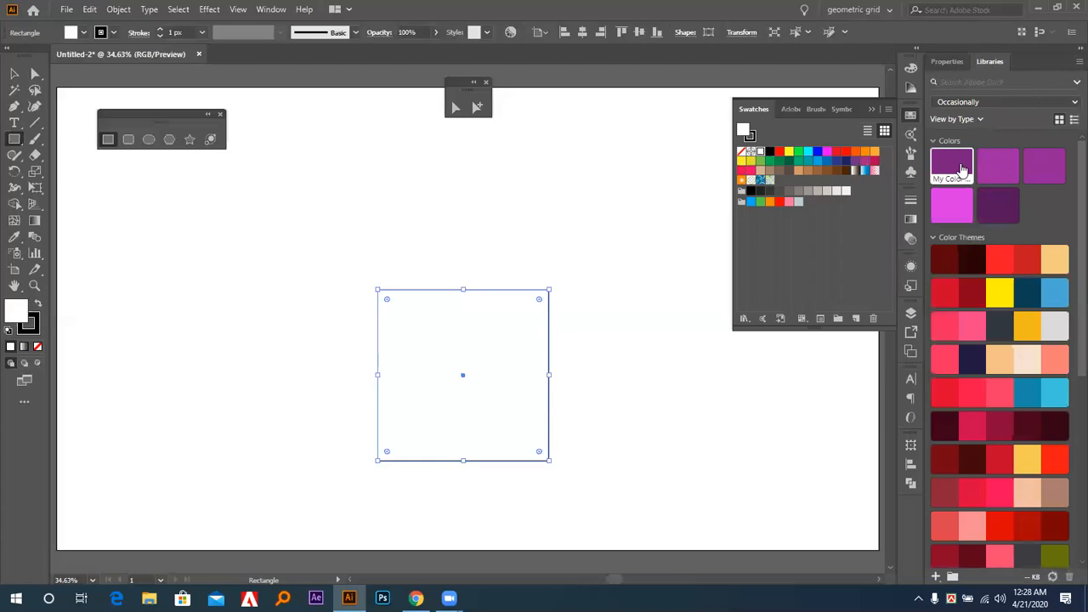
# Fill the square with the middle red of the Champagne for valentines day color theme and remove its stroke.
pyautogui.click(960, 211)
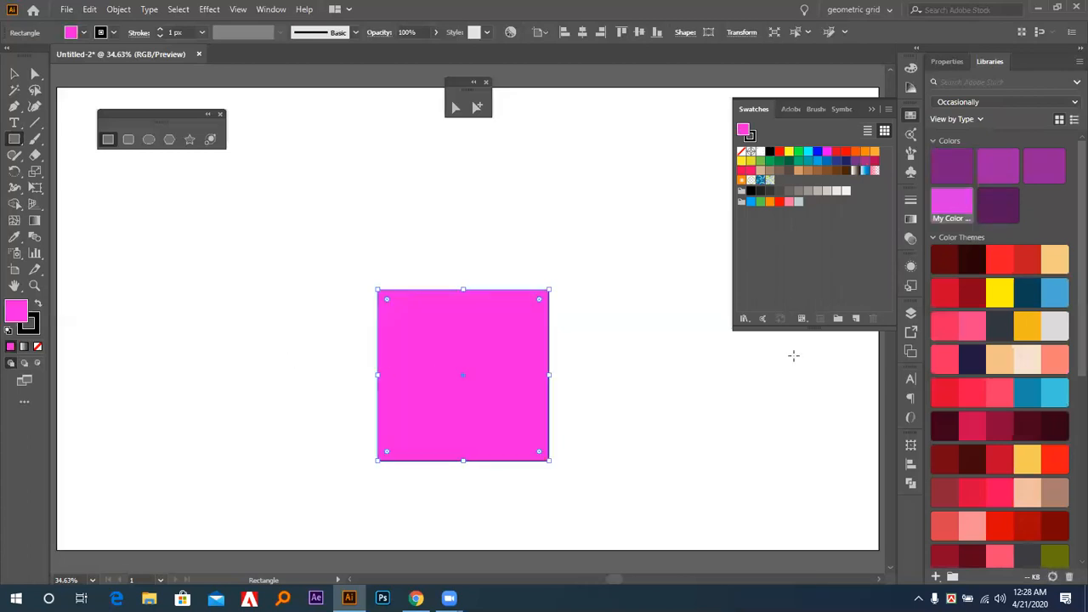
pyautogui.click(995, 459)
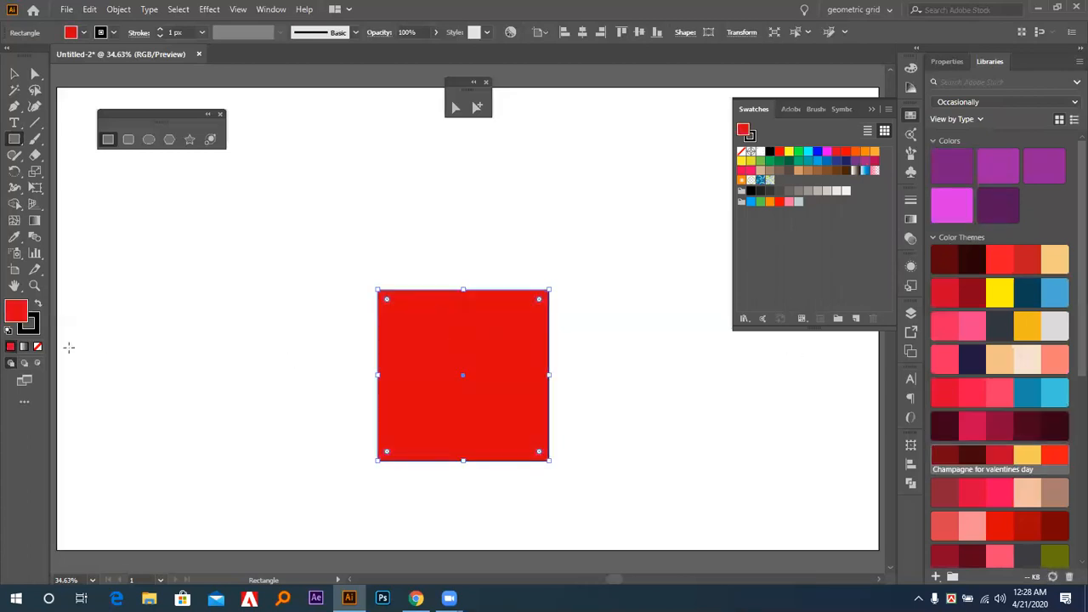
pyautogui.click(34, 327)
pyautogui.click(37, 346)
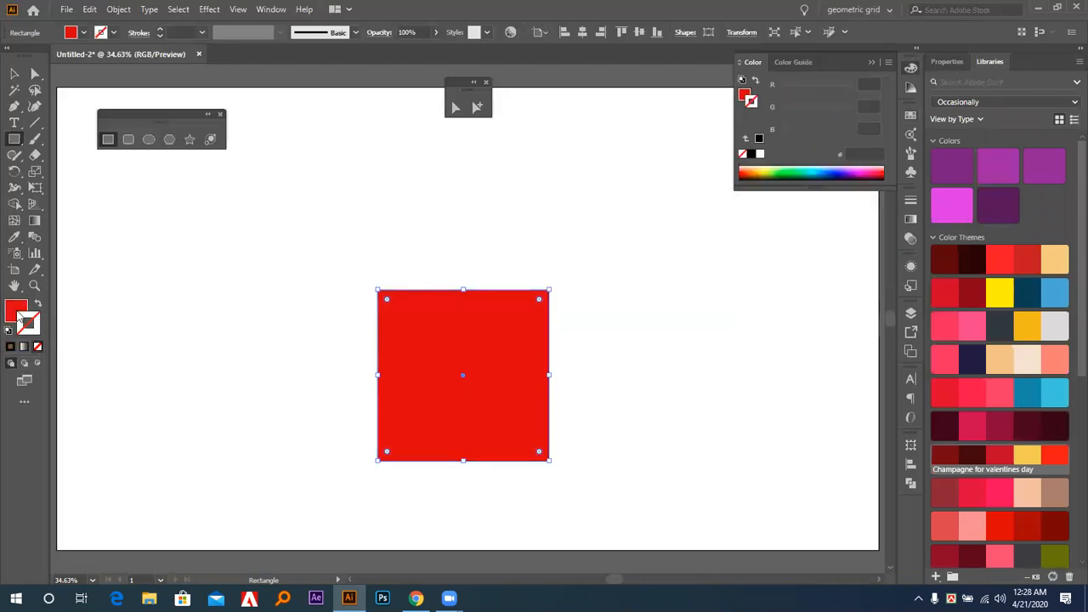
pyautogui.click(16, 308)
# Move the red square up and left on the artboard, and deselect it.
pyautogui.click(15, 74)
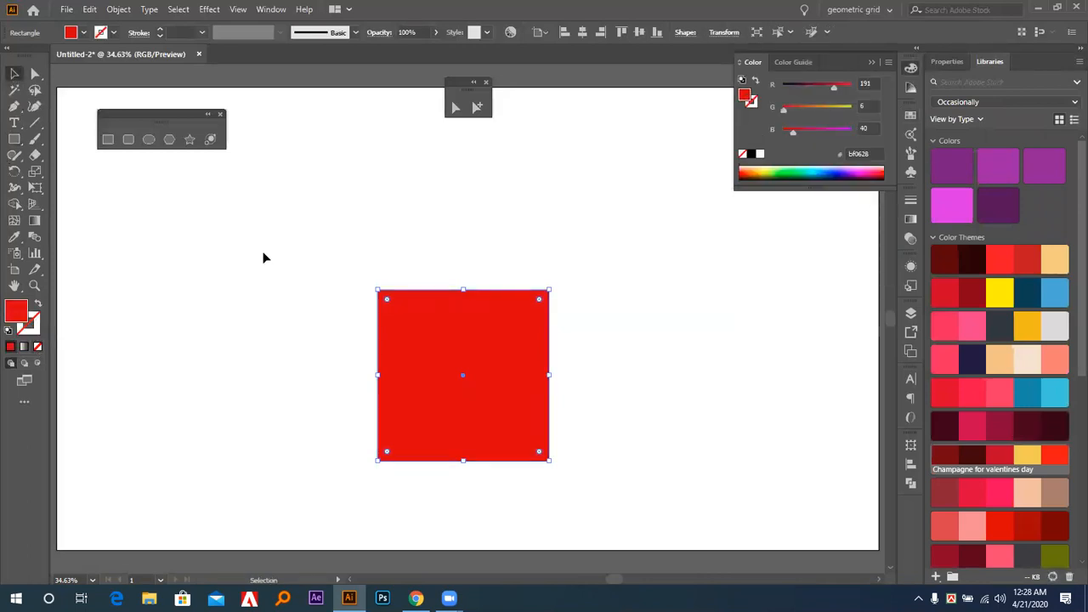
pyautogui.click(300, 243)
pyautogui.moveTo(452, 353); pyautogui.dragTo(439, 309)
pyautogui.moveTo(439, 309); pyautogui.dragTo(334, 310)
pyautogui.click(531, 303)
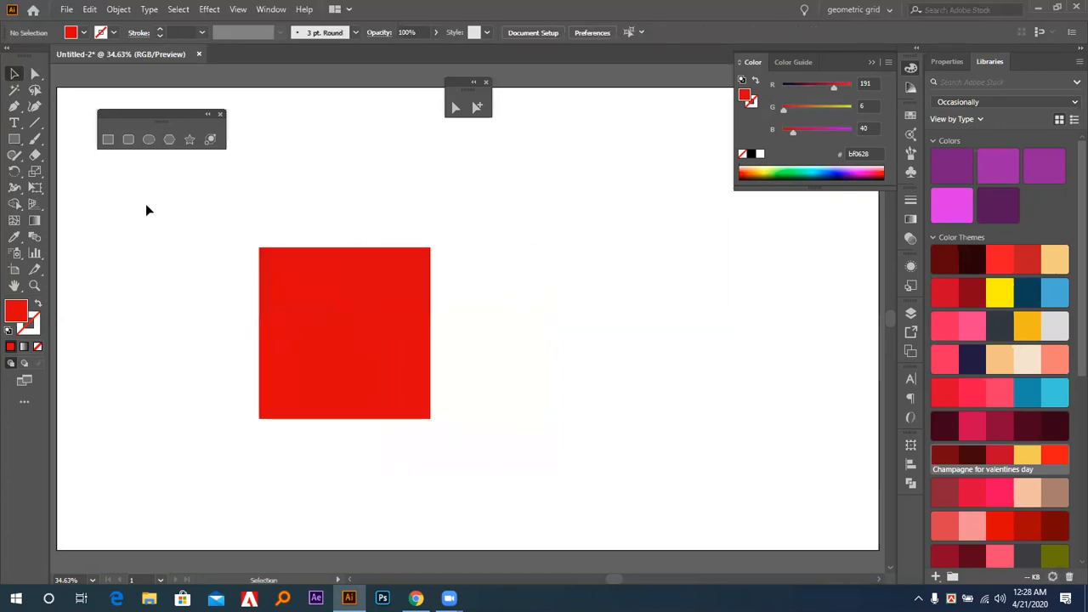
# Create a 200 × 200 px square to the right of the large red square, with width and height proportions constrained.
pyautogui.click(108, 139)
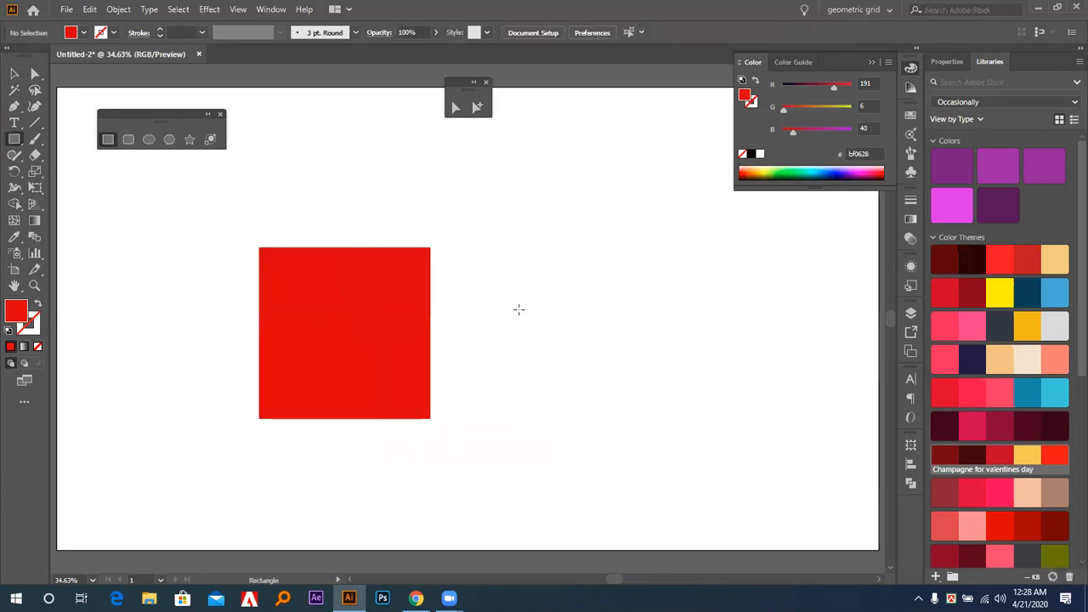
pyautogui.click(532, 316)
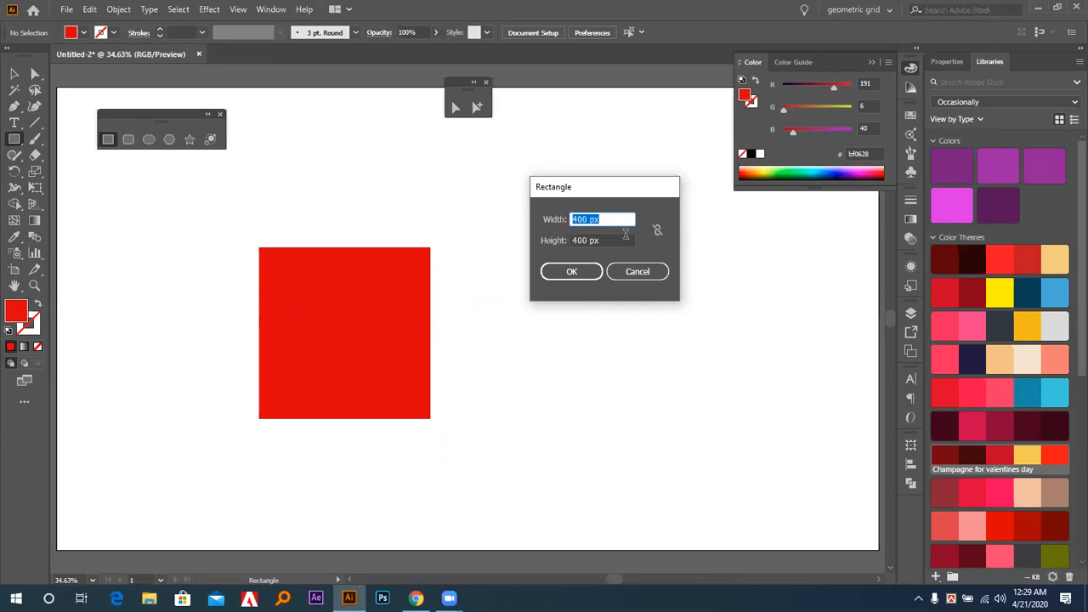
pyautogui.press('Tab')
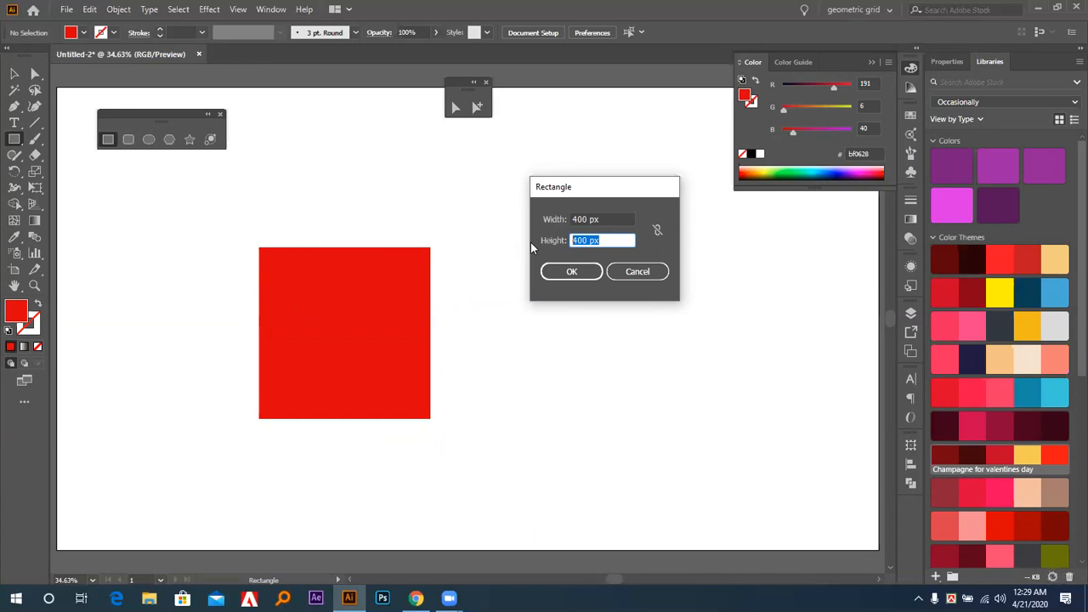
pyautogui.click(658, 230)
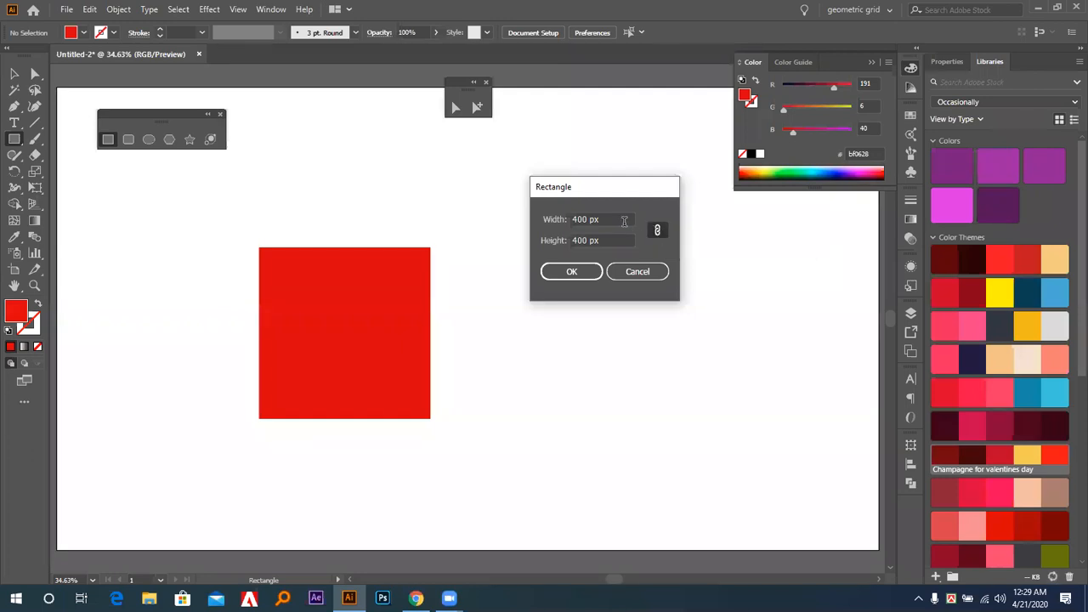
pyautogui.click(547, 221)
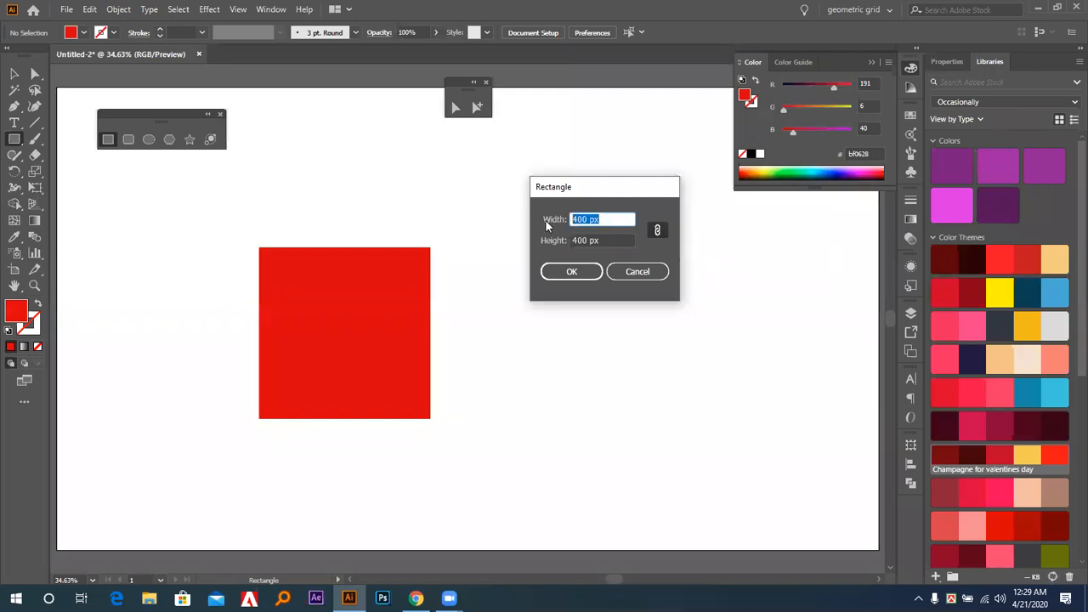
pyautogui.write('800')
pyautogui.press('BackSpace')
pyautogui.press('BackSpace')
pyautogui.press('BackSpace')
pyautogui.write('200')
pyautogui.click(573, 271)
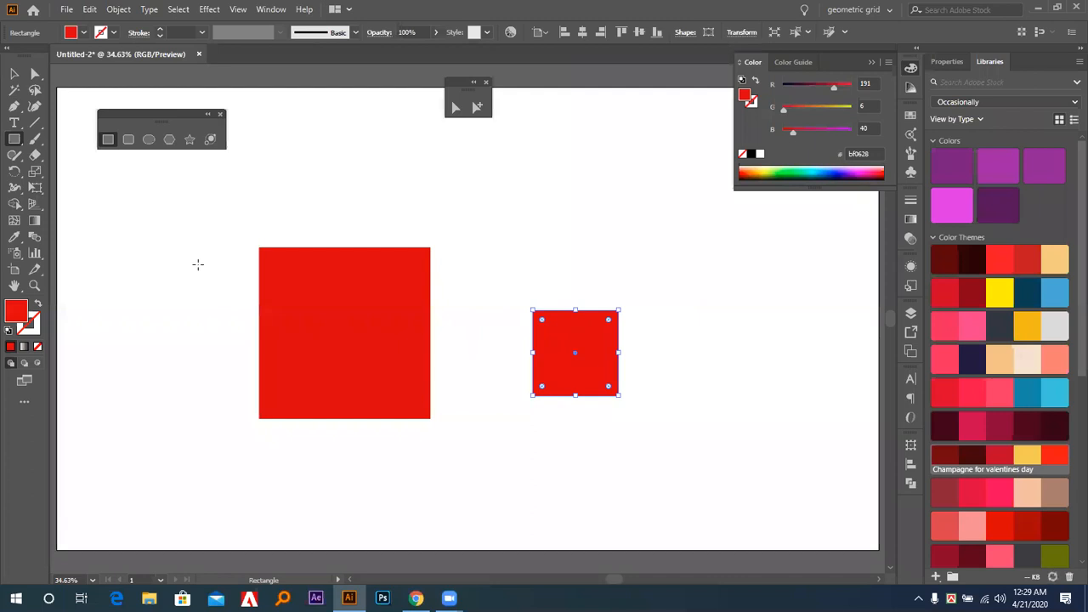
# Create a rectangle 600 px wide and 400 px high above the small square, with the width and height proportions unconstrained.
pyautogui.click(14, 74)
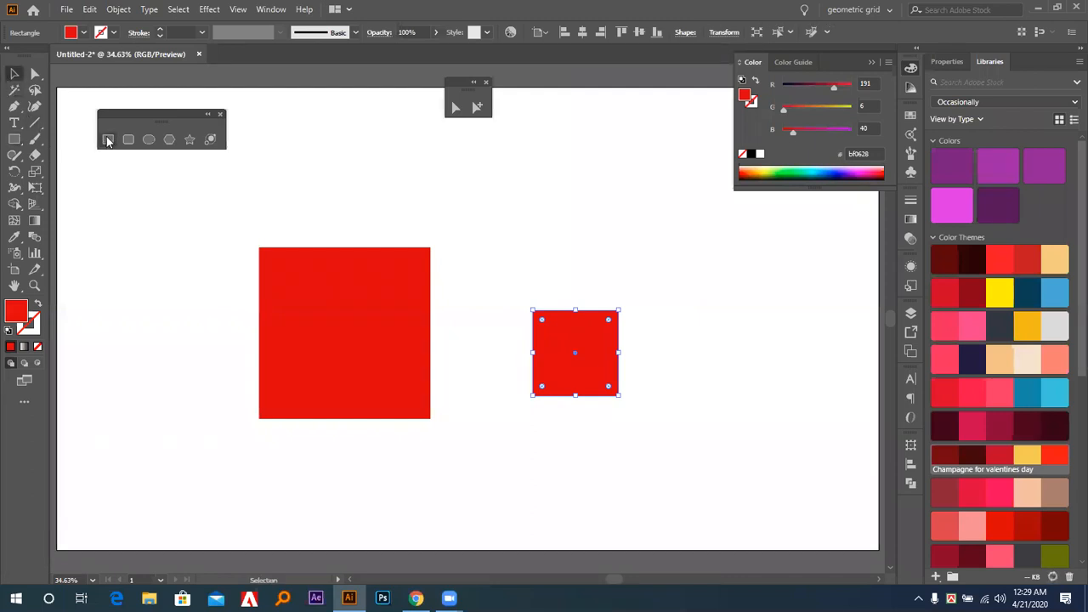
pyautogui.click(108, 140)
pyautogui.click(531, 215)
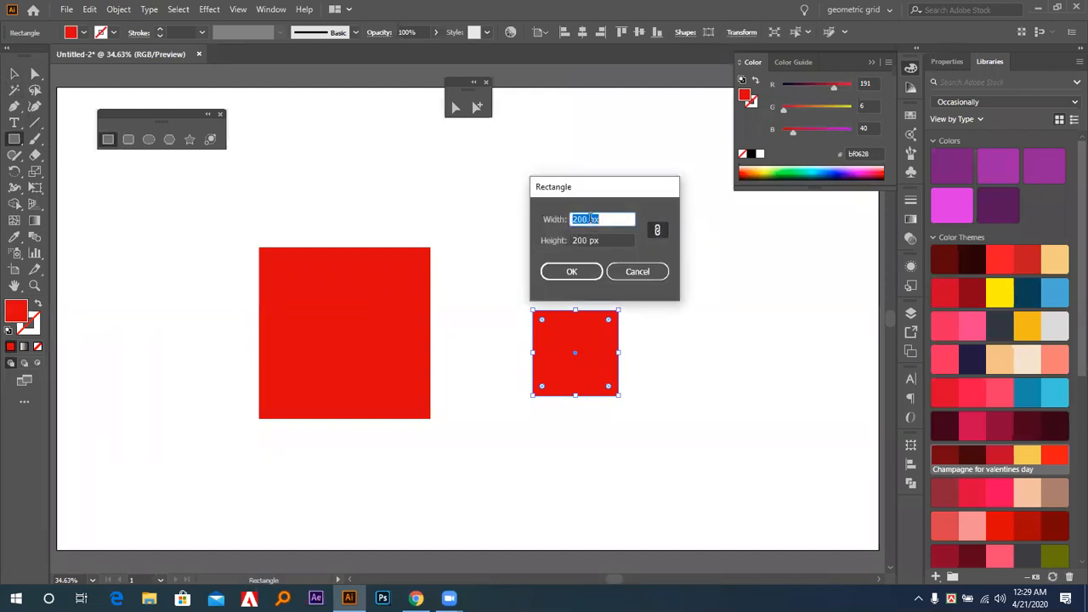
pyautogui.write('600')
pyautogui.press('Tab')
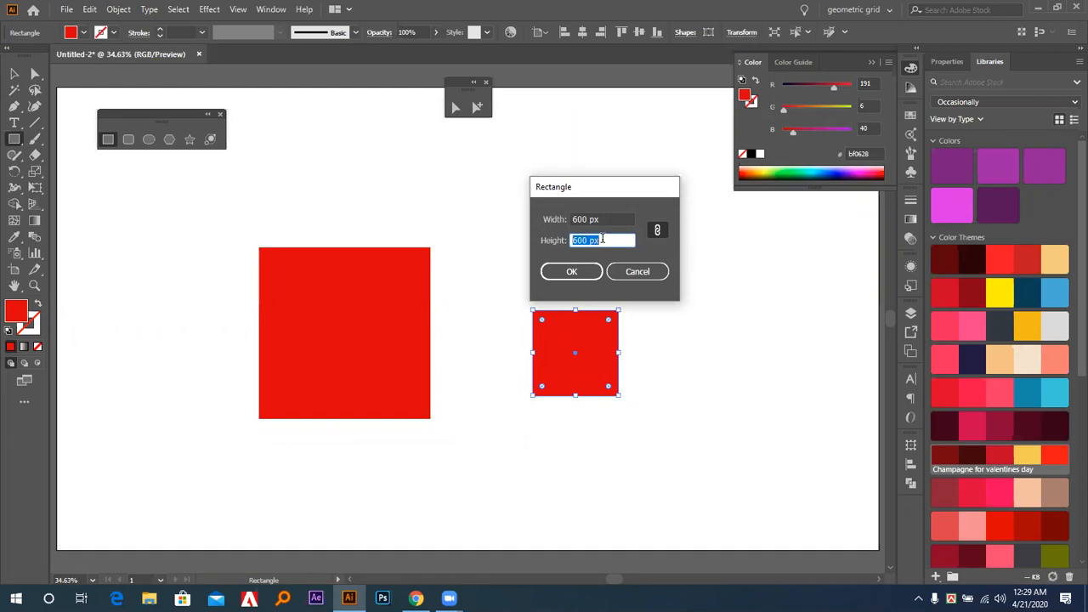
pyautogui.write('600')
pyautogui.click(612, 220)
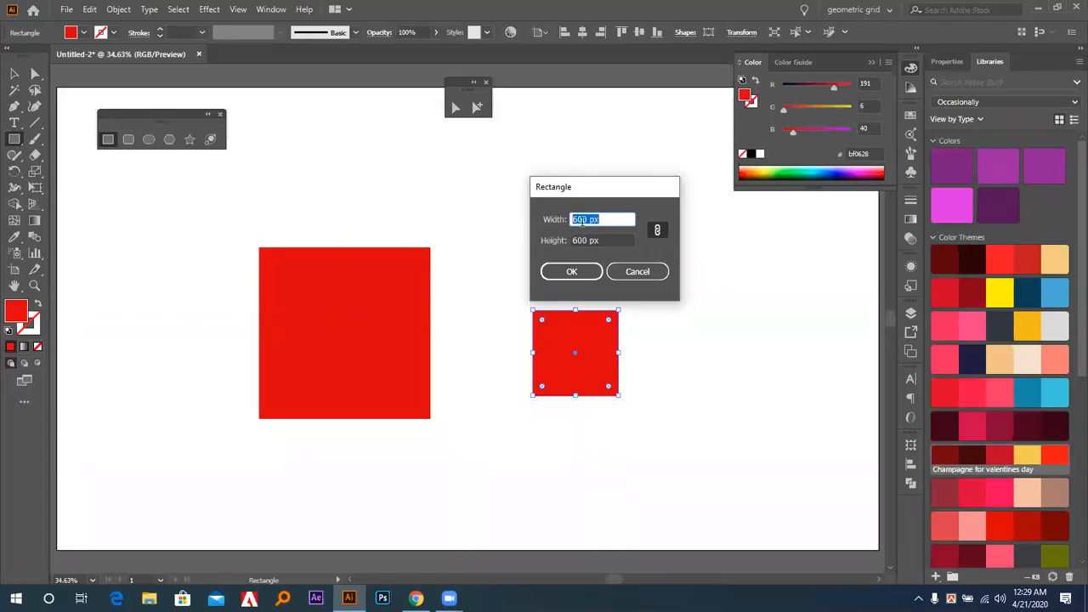
pyautogui.click(657, 229)
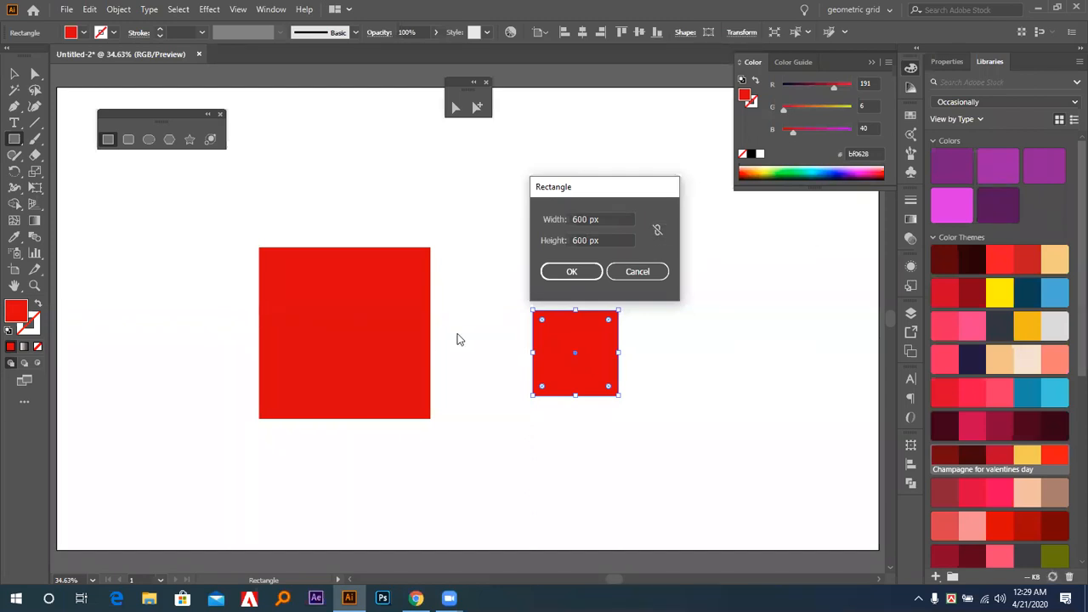
pyautogui.press('Tab')
pyautogui.write('400')
pyautogui.press('Tab')
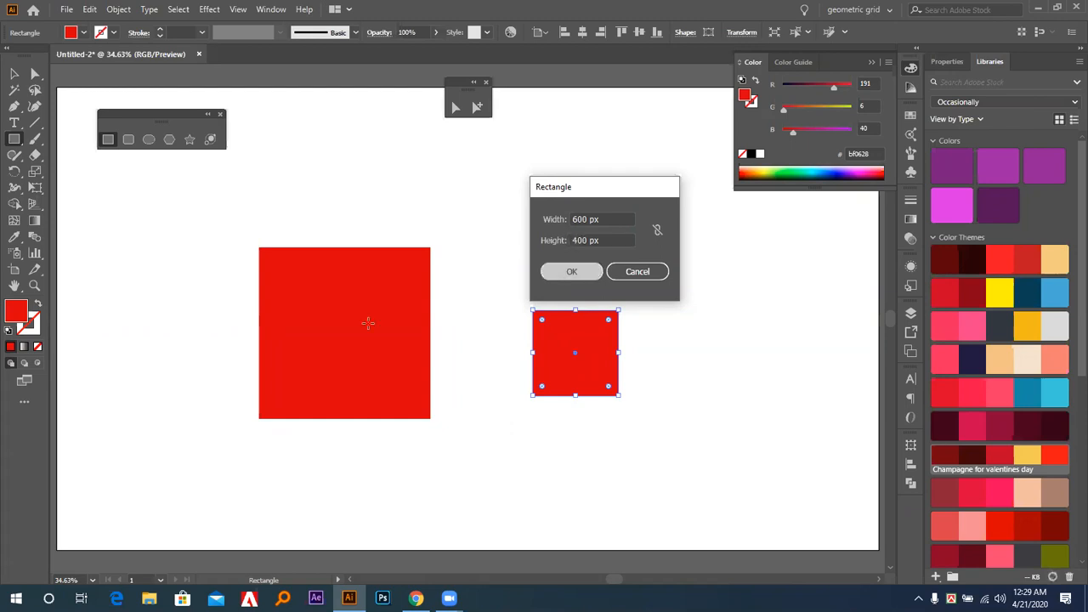
pyautogui.press('Return')
# Delete the 600 × 400 px rectangle, the small square and the large square to clear the artboard.
pyautogui.press('v')
pyautogui.moveTo(599, 259); pyautogui.dragTo(526, 170)
pyautogui.press('Delete')
pyautogui.moveTo(696, 225); pyautogui.dragTo(520, 404)
pyautogui.press('Delete')
pyautogui.moveTo(448, 220); pyautogui.dragTo(309, 433)
pyautogui.press('Delete')
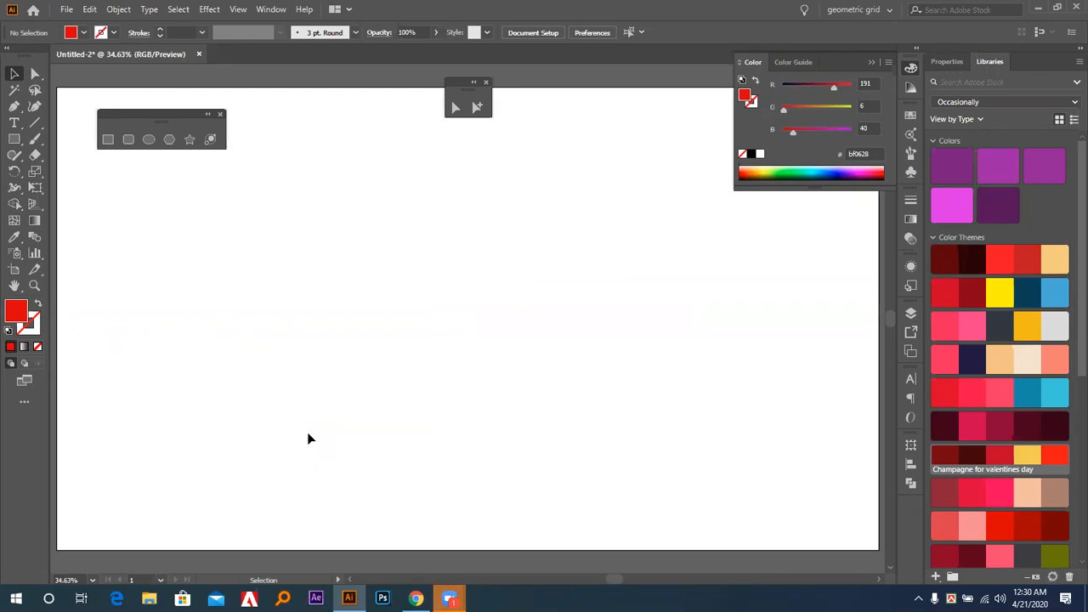
# Draw a small red square near the artboard's middle and delete it, leaving the Move dialog without applying an offset.
pyautogui.click(109, 143)
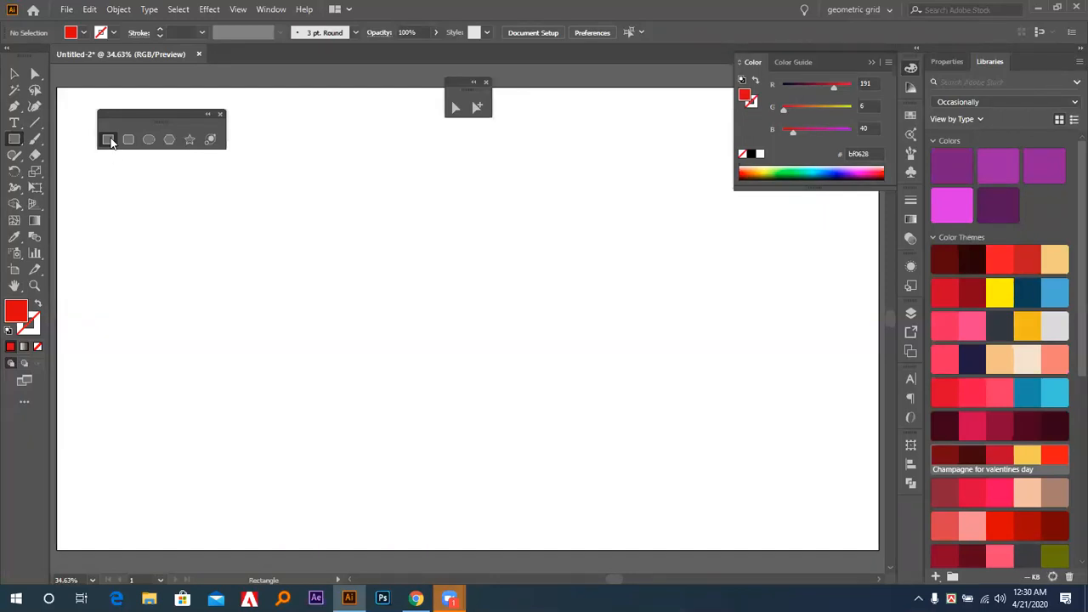
pyautogui.click(19, 79)
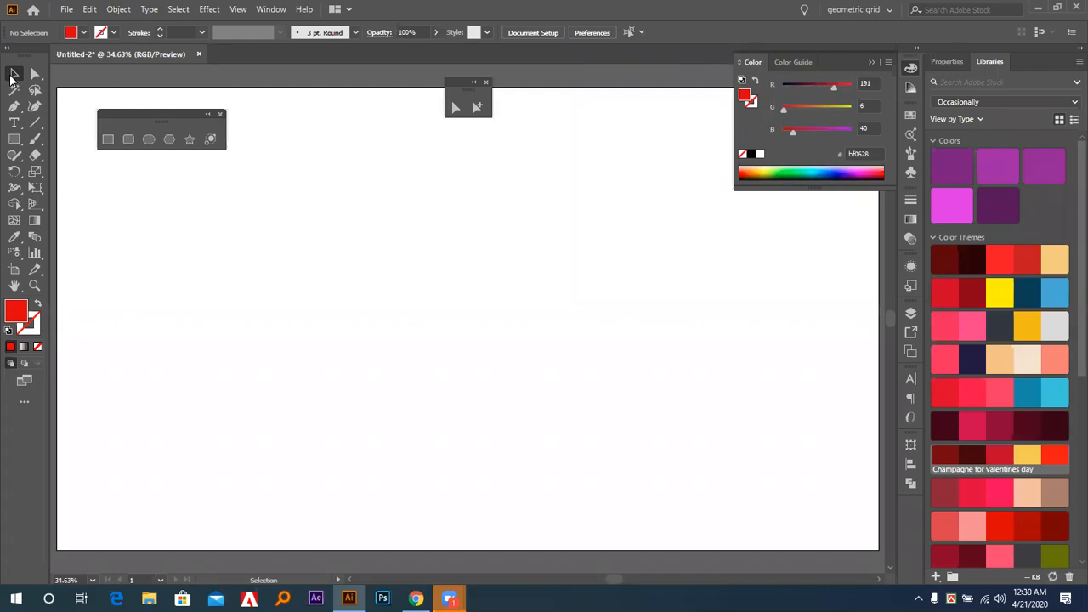
pyautogui.click(108, 139)
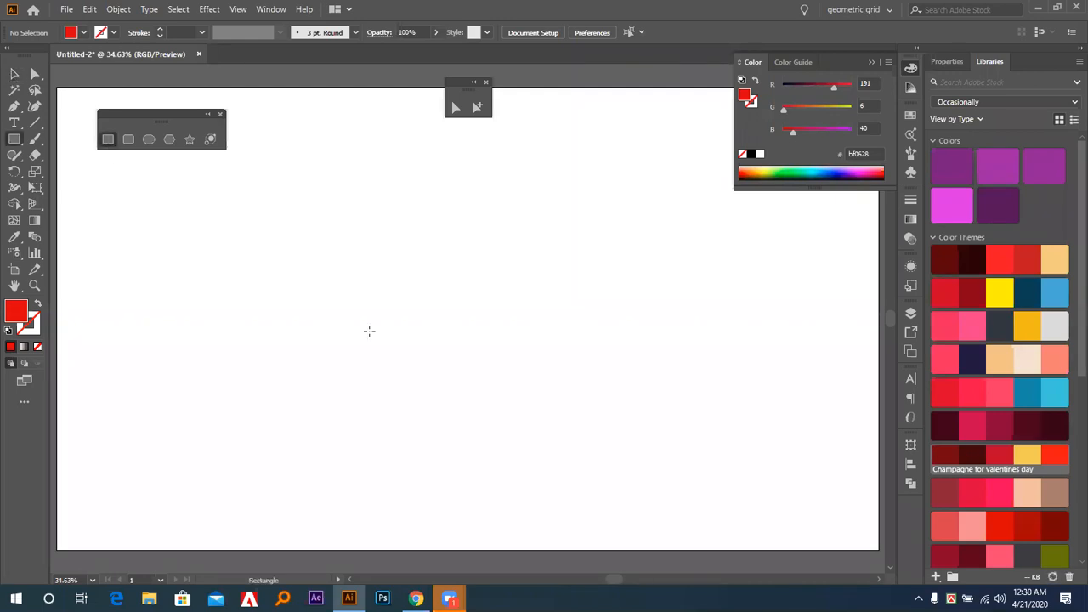
pyautogui.moveTo(405, 363); pyautogui.dragTo(459, 418)
pyautogui.doubleClick(14, 74)
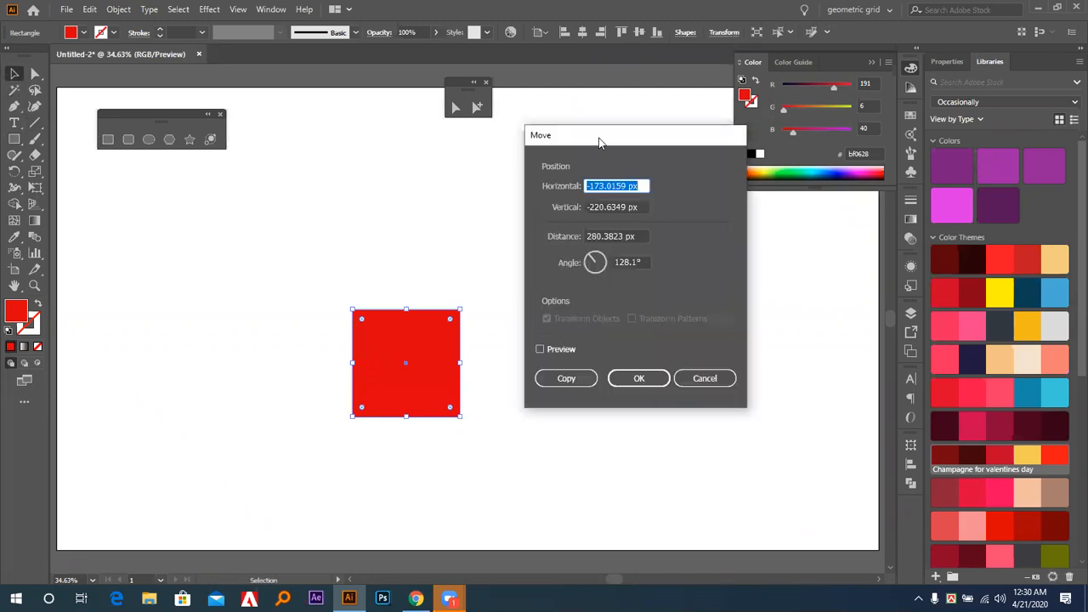
pyautogui.click(704, 378)
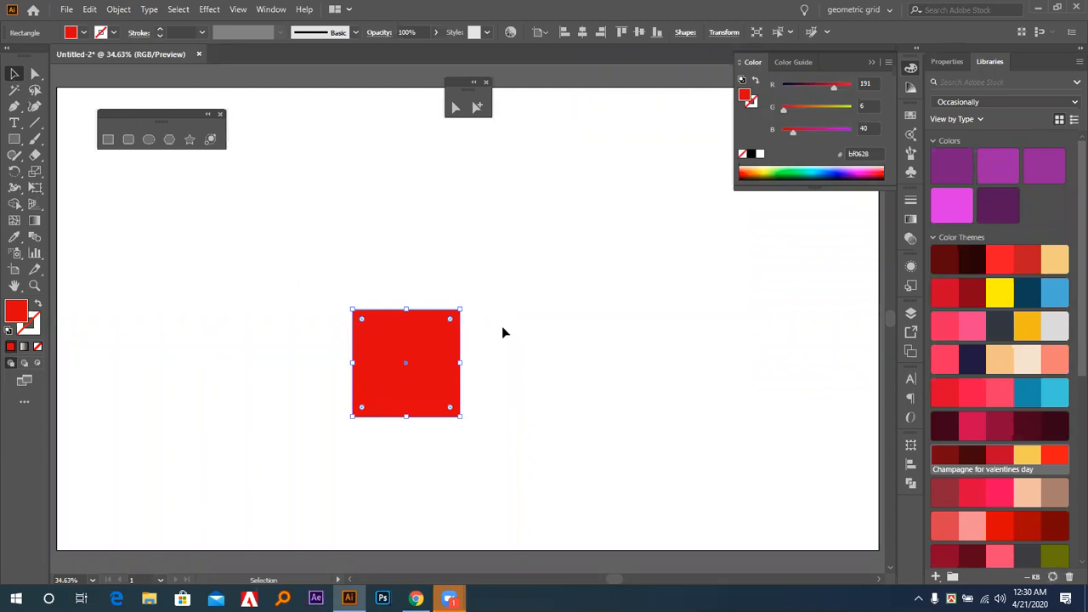
pyautogui.press('Delete')
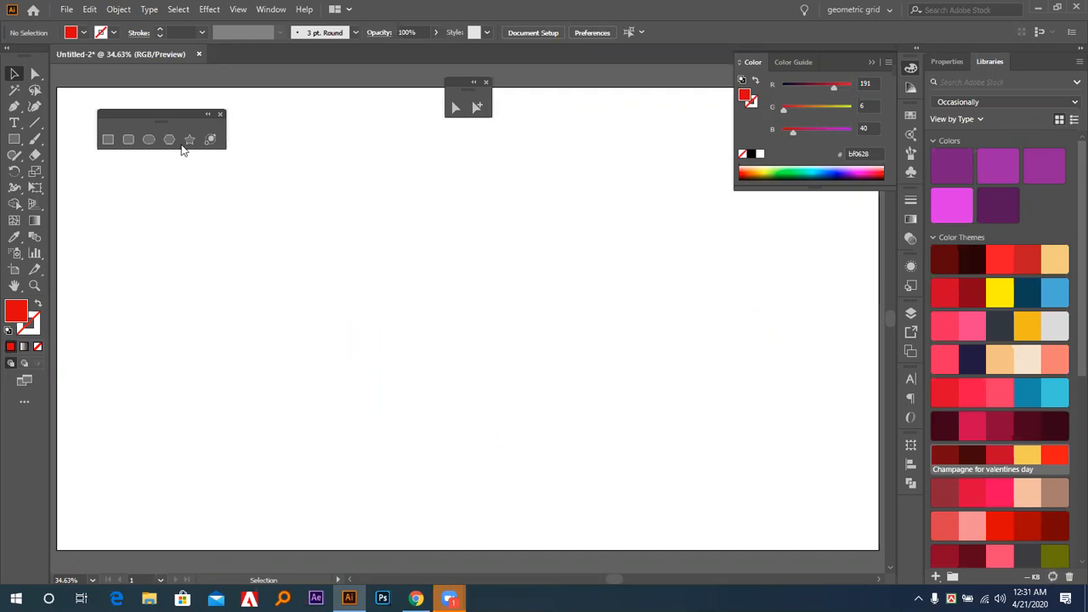
# Draw a red square on the artboard's left side and a rounded square about 217 px wide to its right.
pyautogui.click(108, 140)
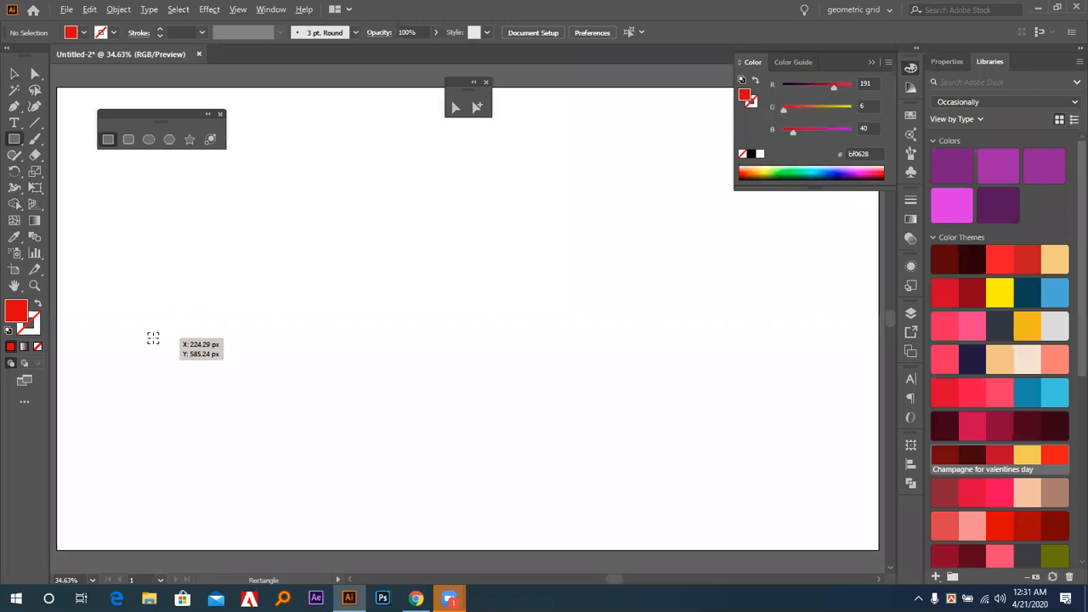
pyautogui.moveTo(188, 316); pyautogui.dragTo(234, 359)
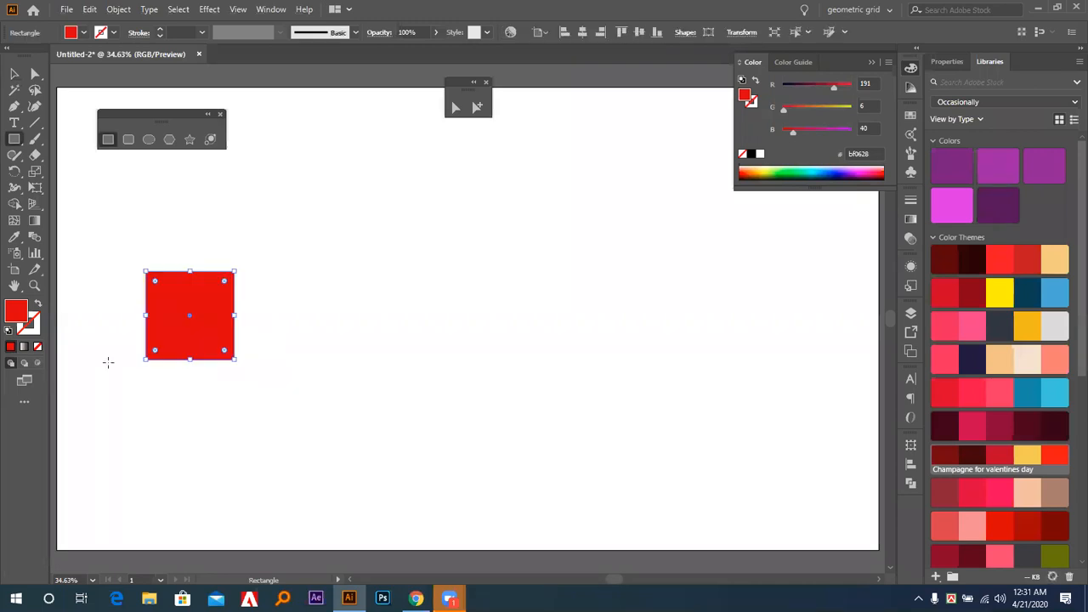
pyautogui.click(130, 142)
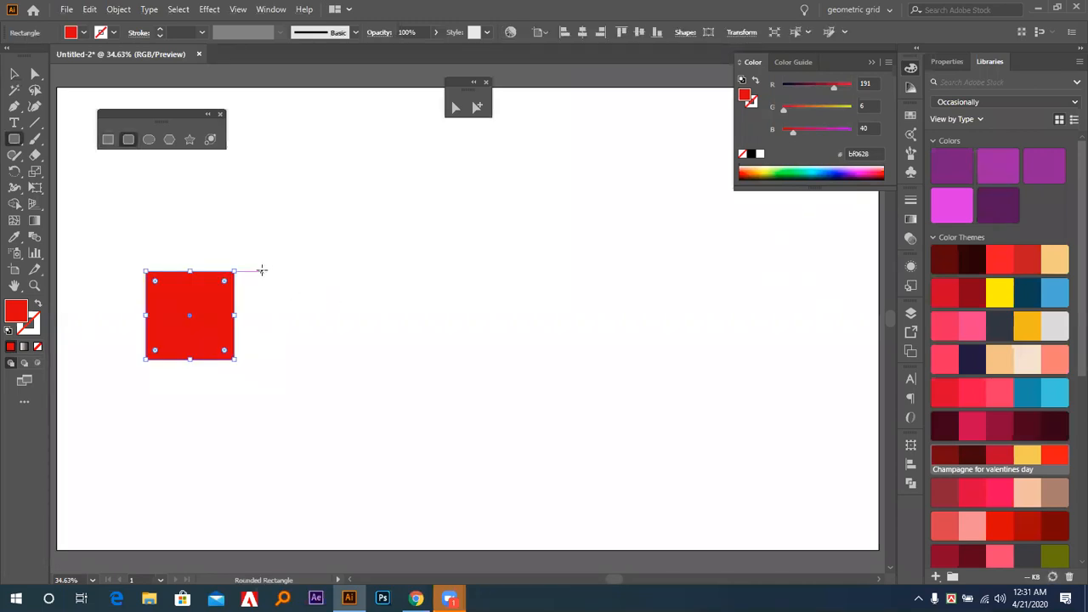
pyautogui.moveTo(263, 270); pyautogui.dragTo(358, 362)
pyautogui.click(13, 74)
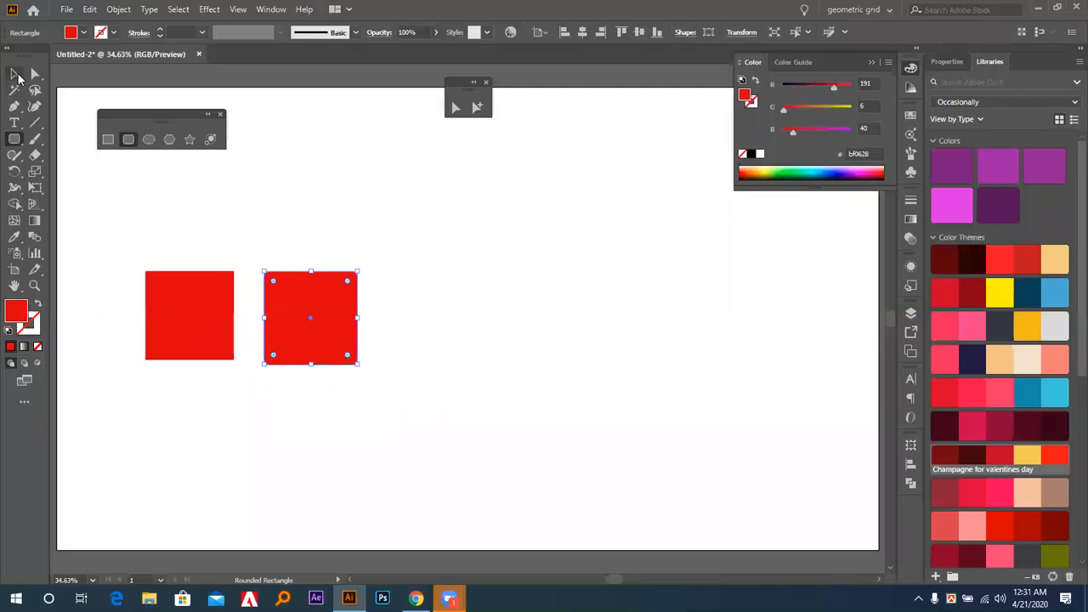
pyautogui.click(360, 224)
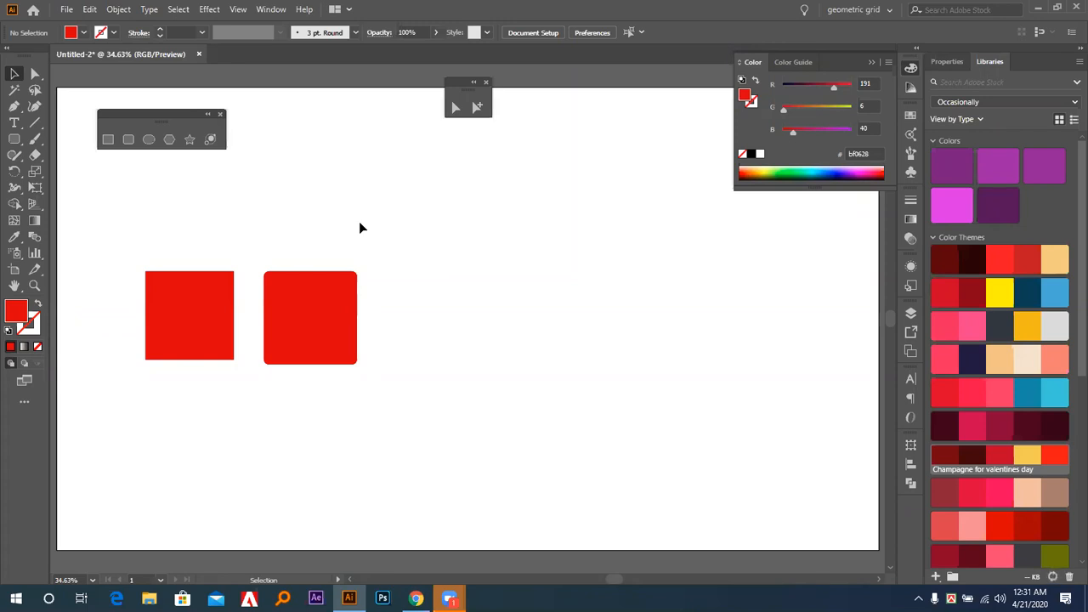
# Compare the corners of the plain square with those of the rounded square up close.
pyautogui.hotkey('ctrl', '=')
pyautogui.hotkey('ctrl', '=')
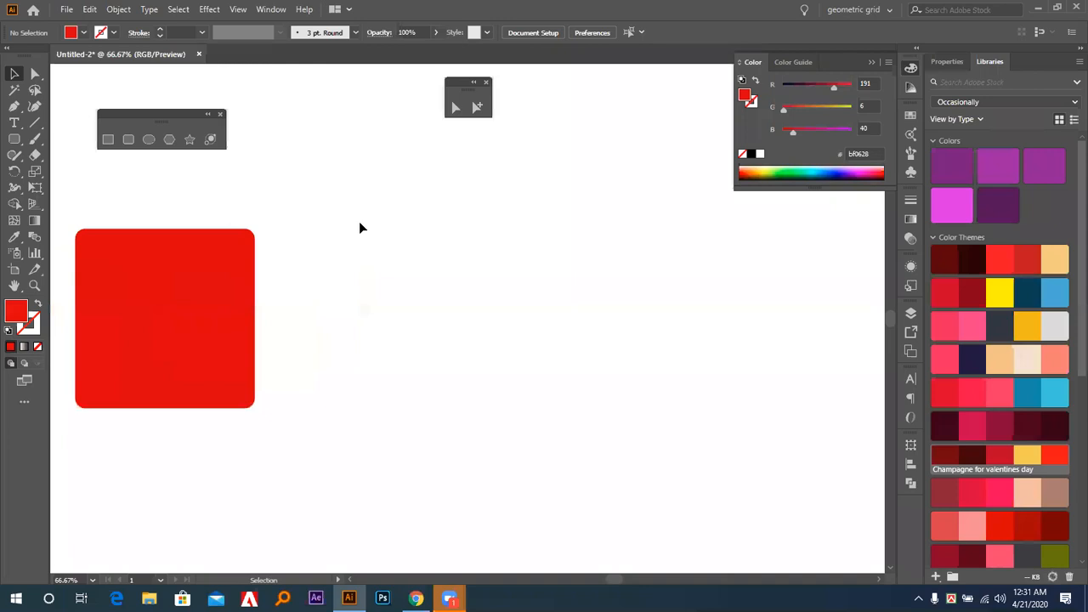
pyautogui.moveTo(375, 361); pyautogui.dragTo(782, 360)
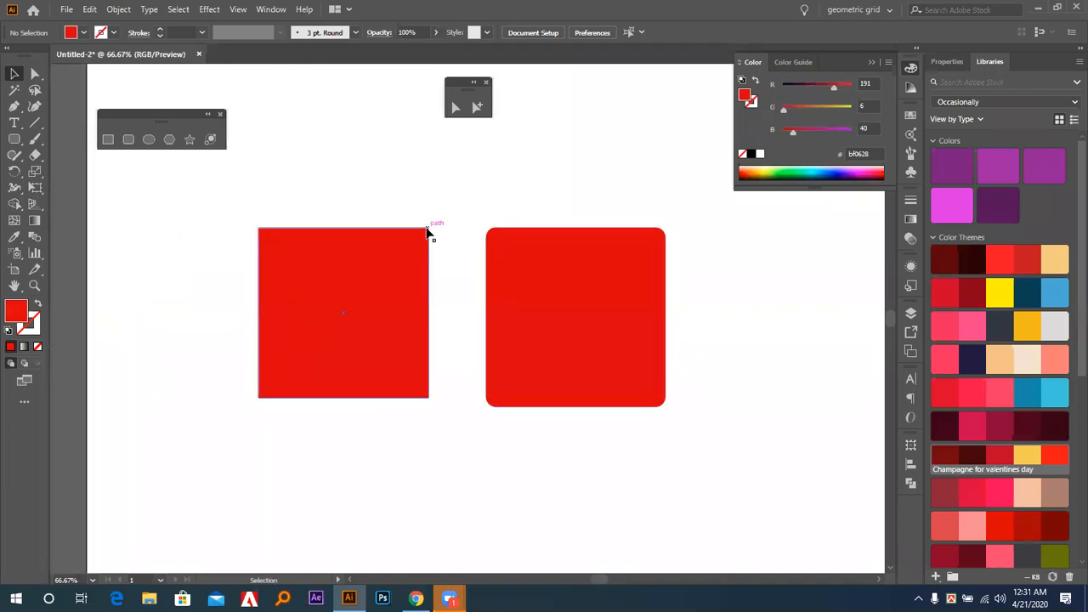
pyautogui.click(503, 249)
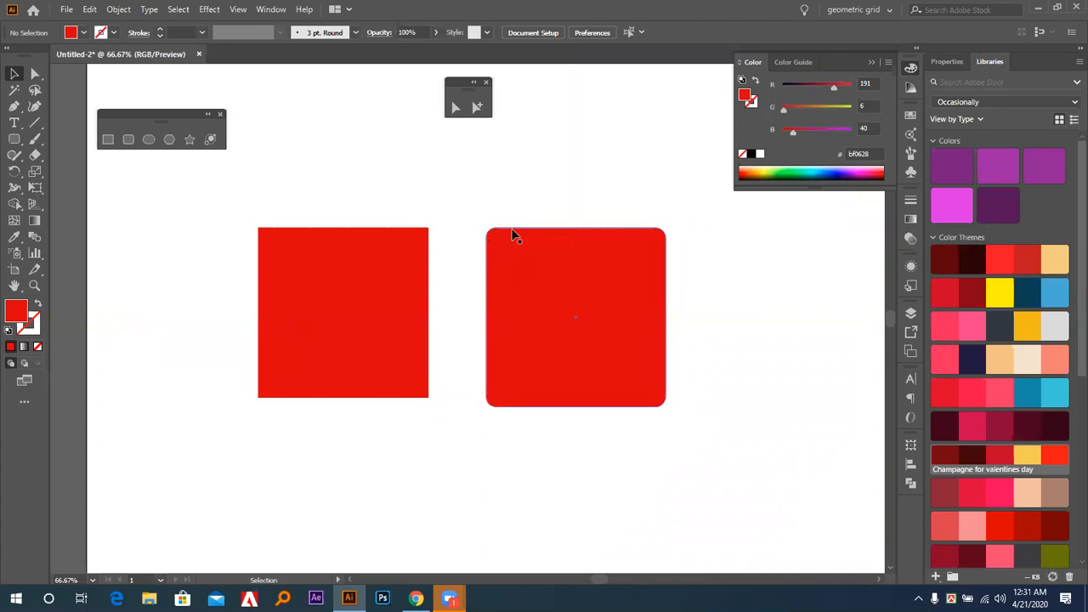
pyautogui.click(335, 223)
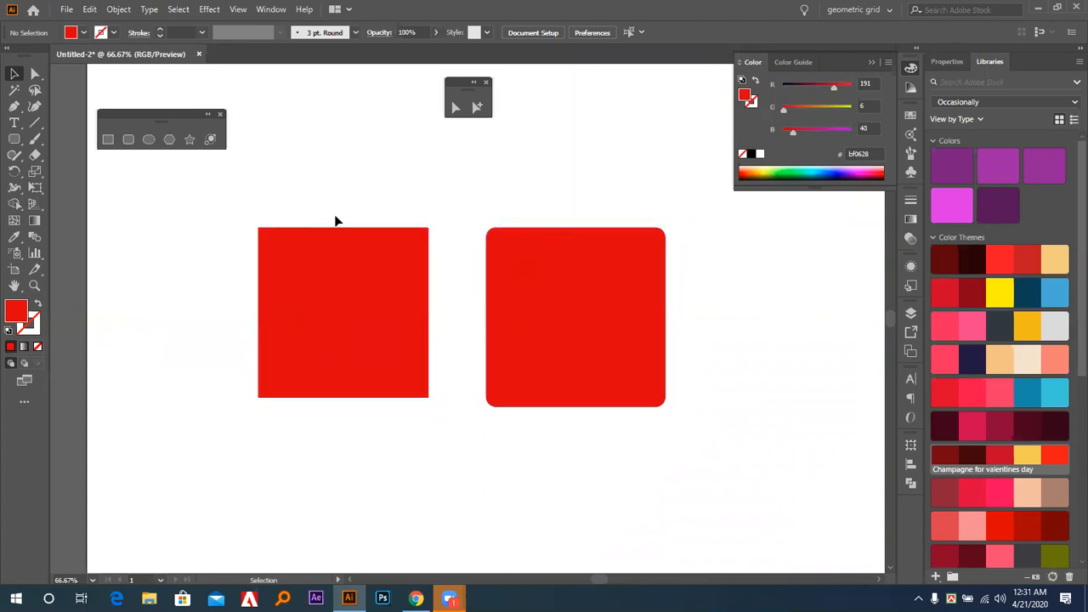
pyautogui.moveTo(422, 197); pyautogui.dragTo(275, 204)
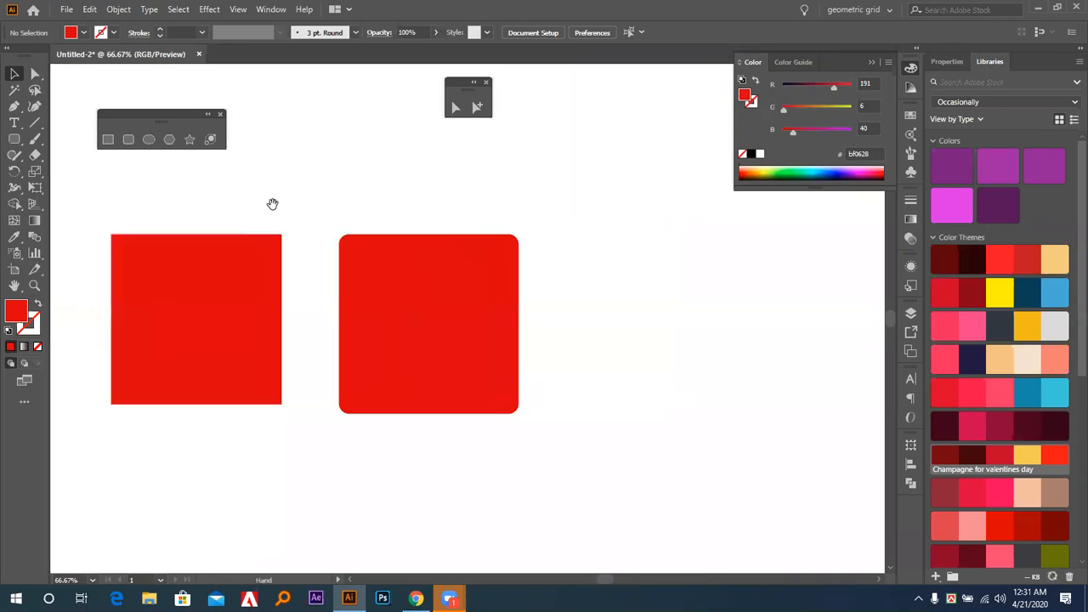
# Create a rounded rectangle 600 px wide and 400 px high with a 20 px corner radius, right of the two squares.
pyautogui.click(128, 141)
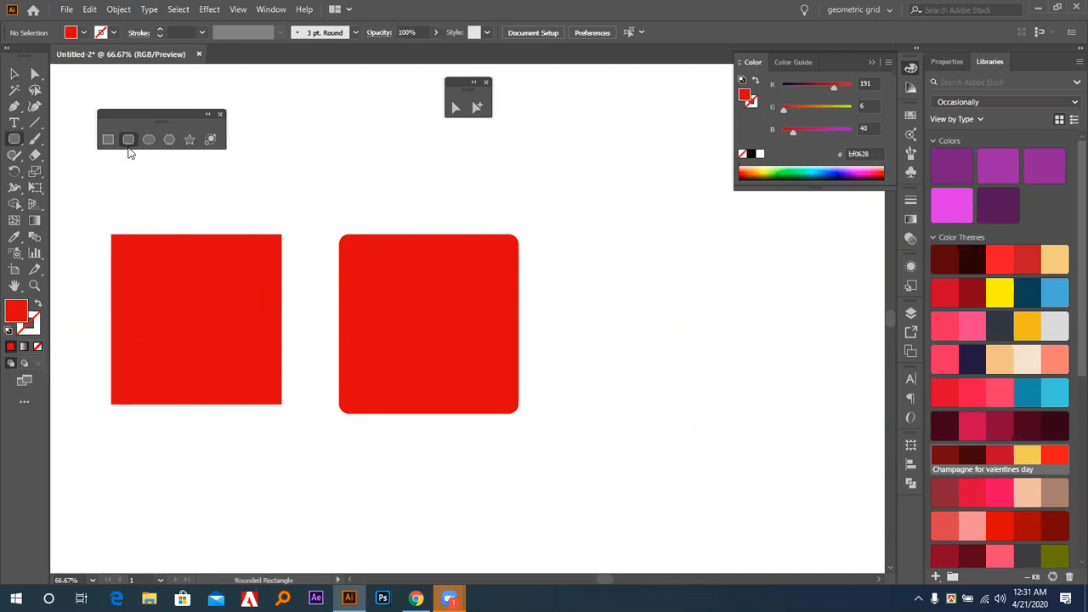
pyautogui.click(618, 293)
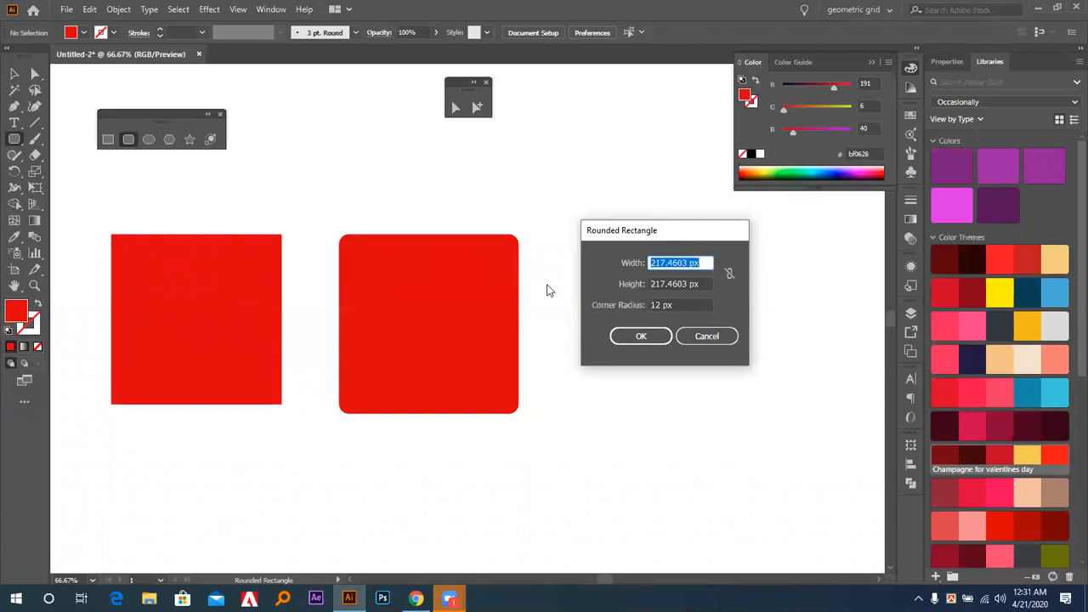
pyautogui.write('6')
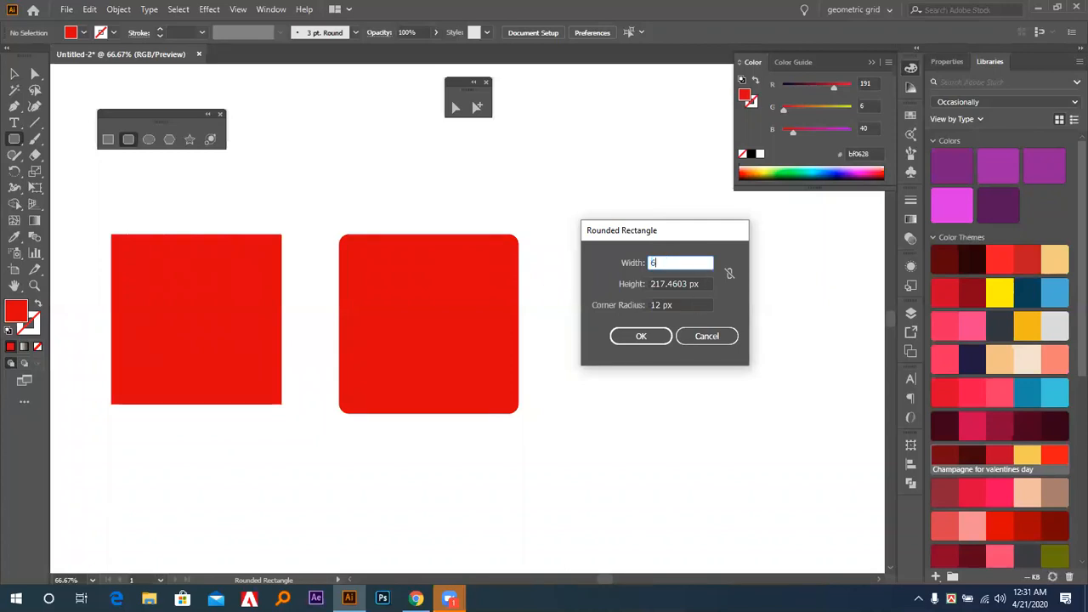
pyautogui.write('00')
pyautogui.press('Tab')
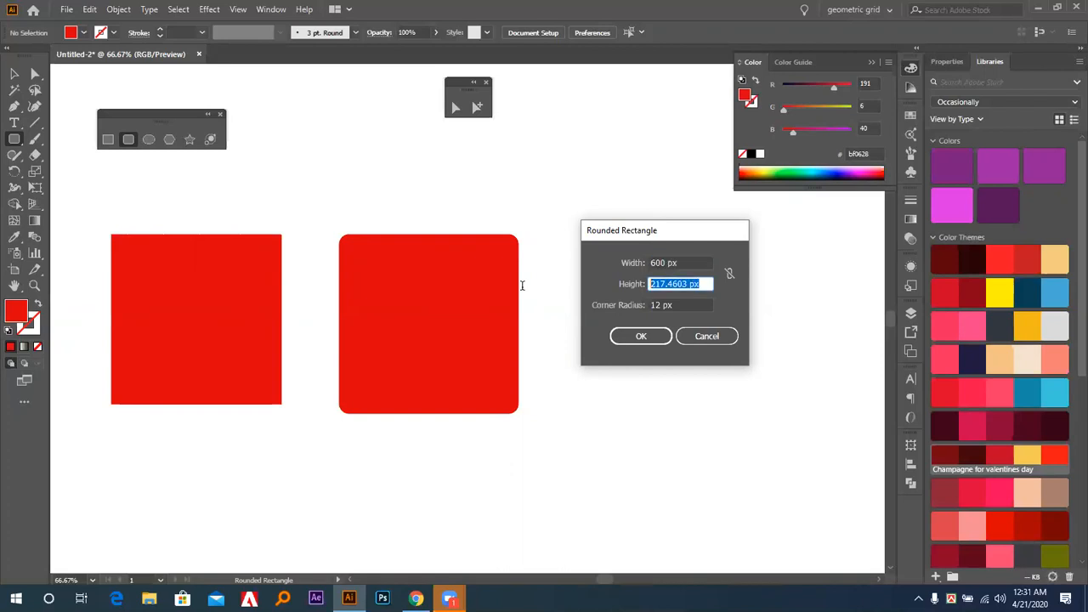
pyautogui.write('400')
pyautogui.press('Tab')
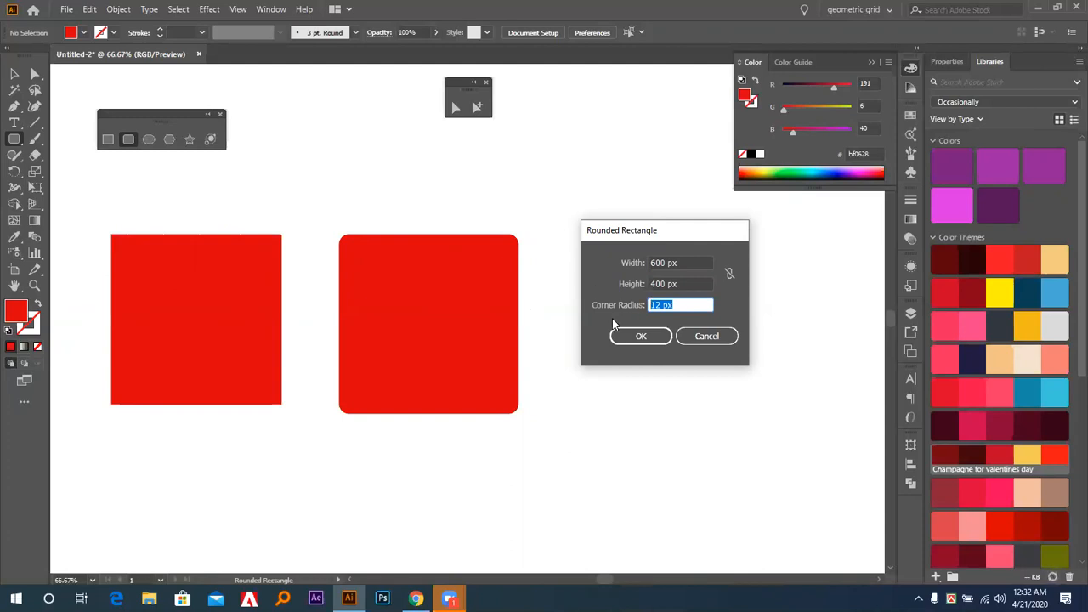
pyautogui.moveTo(684, 303); pyautogui.dragTo(558, 321)
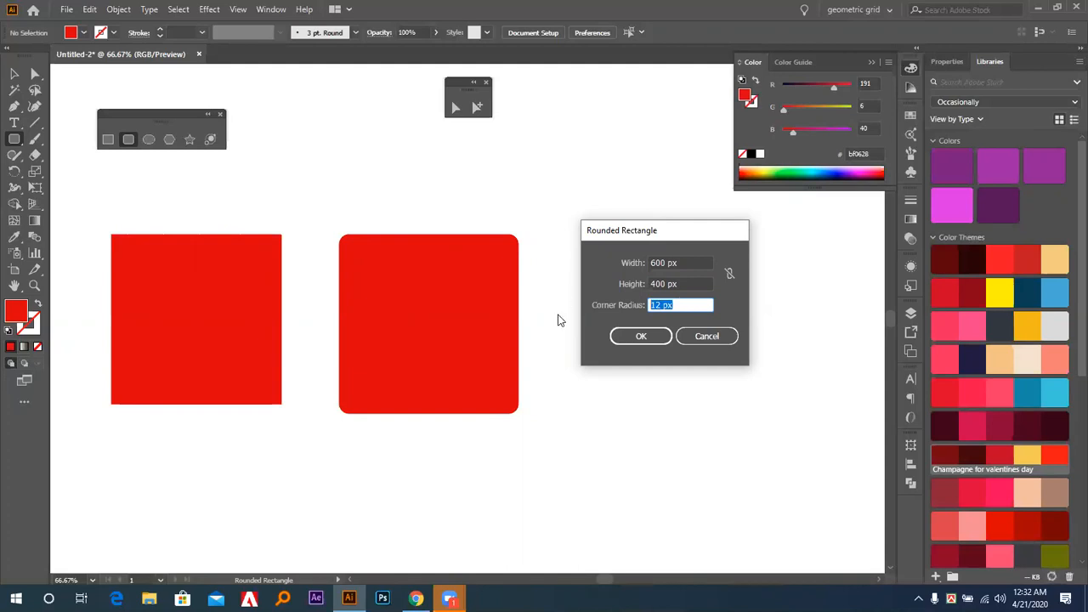
pyautogui.write('2')
pyautogui.write('0')
pyautogui.click(641, 336)
# Move the 600 × 400 px rounded rectangle up and left so it overlaps the smaller rounded square.
pyautogui.press('v')
pyautogui.moveTo(717, 344); pyautogui.dragTo(489, 208)
pyautogui.moveTo(469, 297)
pyautogui.mouseDown()
pyautogui.moveTo(576, 289)
pyautogui.moveTo(495, 316)
pyautogui.moveTo(476, 305)
pyautogui.mouseUp()
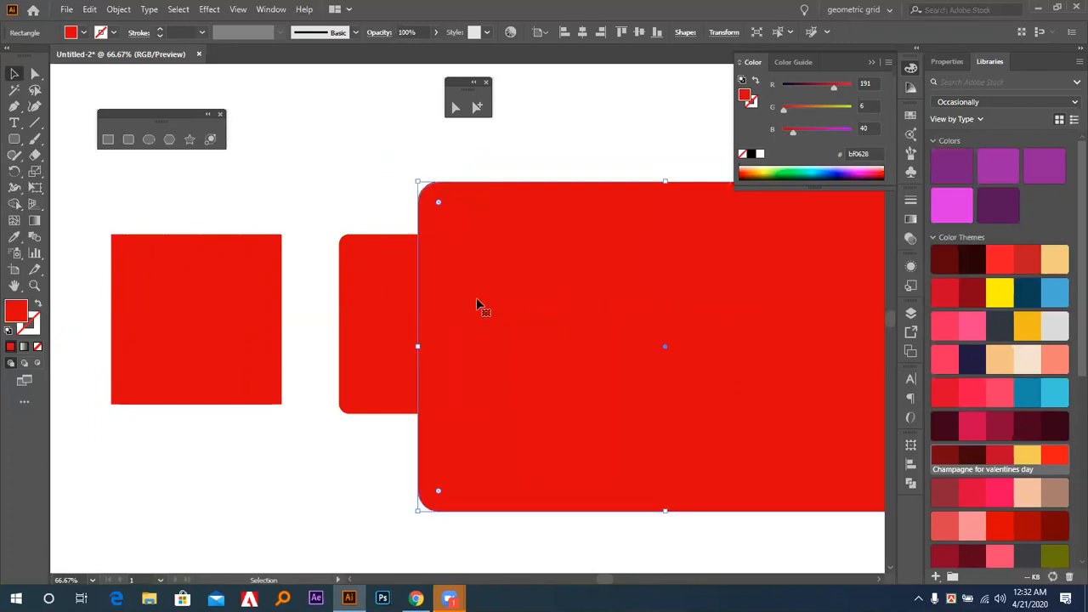
# Replace the large rounded rectangle with a new one 600 px wide, 400 px high and with a 50 px corner radius.
pyautogui.press('Delete')
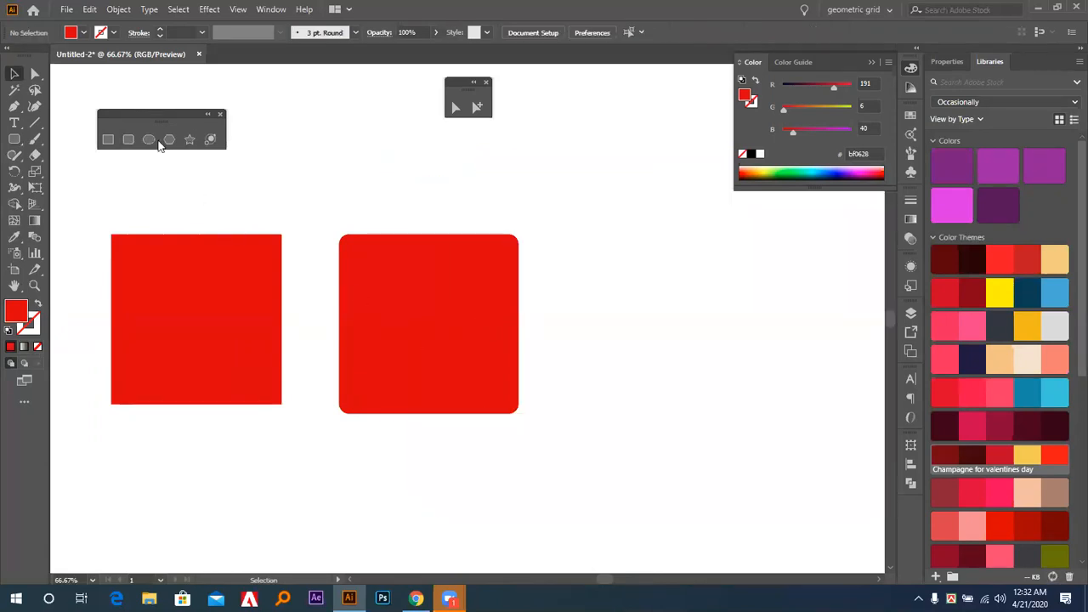
pyautogui.click(129, 140)
pyautogui.click(654, 298)
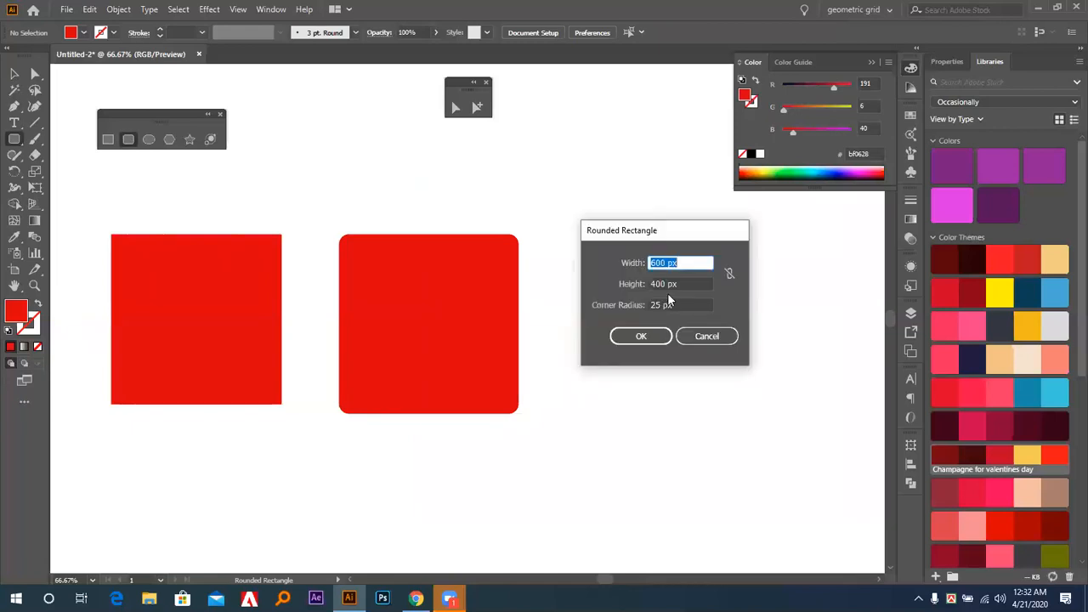
pyautogui.click(676, 304)
pyautogui.write('50')
pyautogui.click(653, 335)
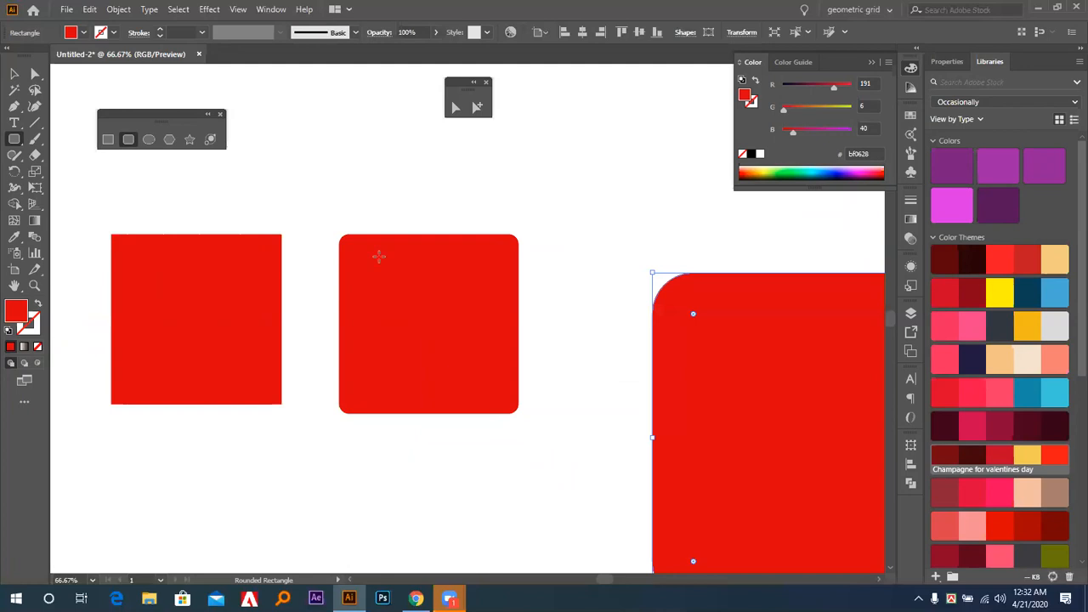
# Move the 50 px radius rounded rectangle up and left so it covers the smaller rounded square.
pyautogui.press('v')
pyautogui.moveTo(682, 282); pyautogui.dragTo(425, 210)
pyautogui.moveTo(637, 445); pyautogui.dragTo(579, 408)
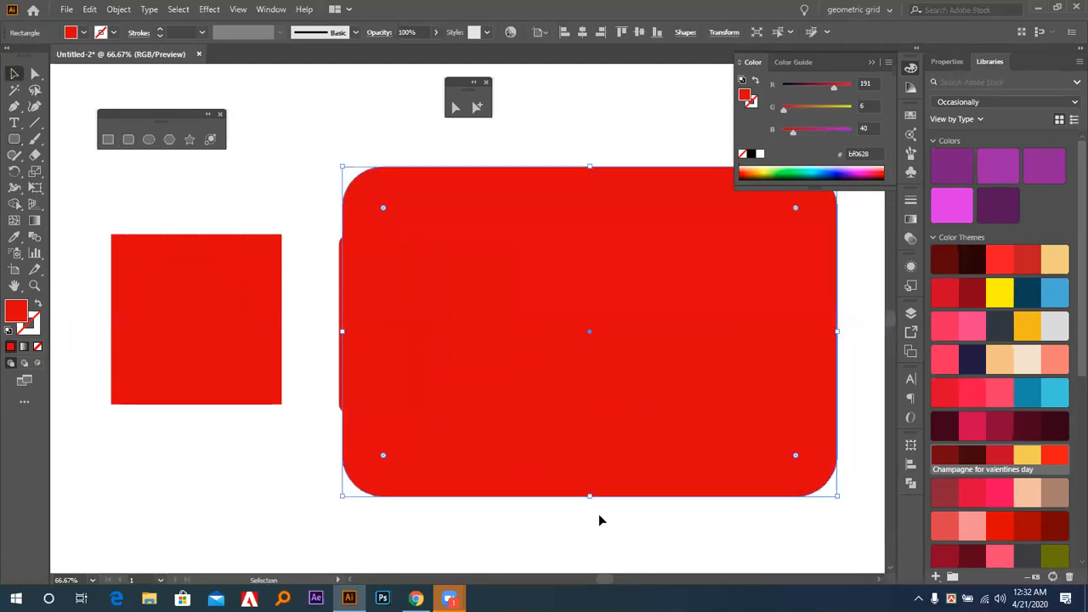
# Delete the large rounded rectangle and the smaller rounded square, leaving only the plain square.
pyautogui.click(624, 532)
pyautogui.click(654, 462)
pyautogui.press('Delete')
pyautogui.click(516, 375)
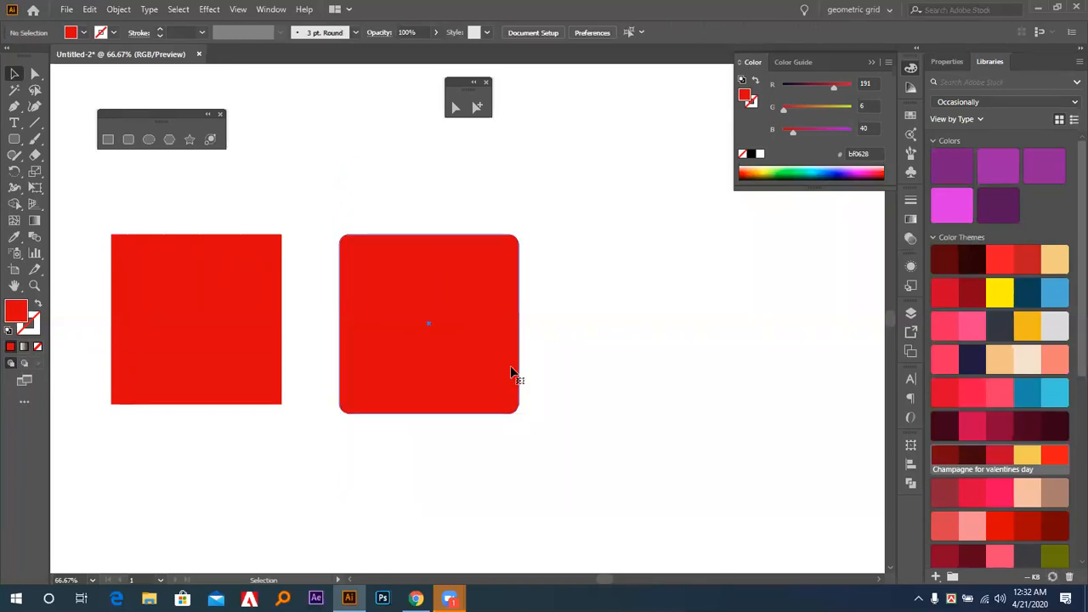
pyautogui.press('Delete')
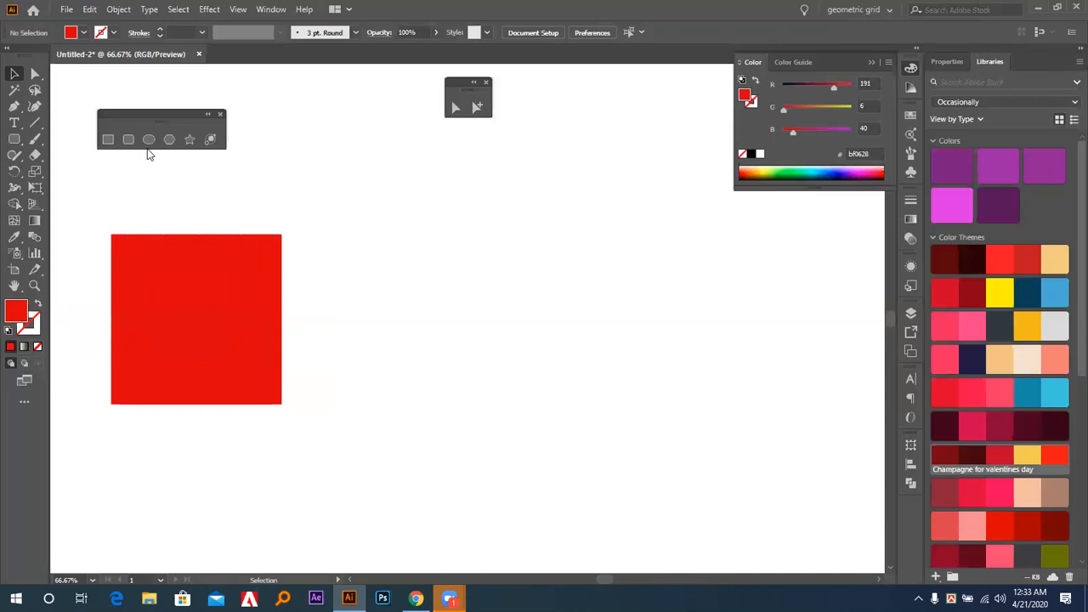
# Draw a circle about 186 px wide right of the square and another about 206 px wide outward from its centre beside it.
pyautogui.click(149, 140)
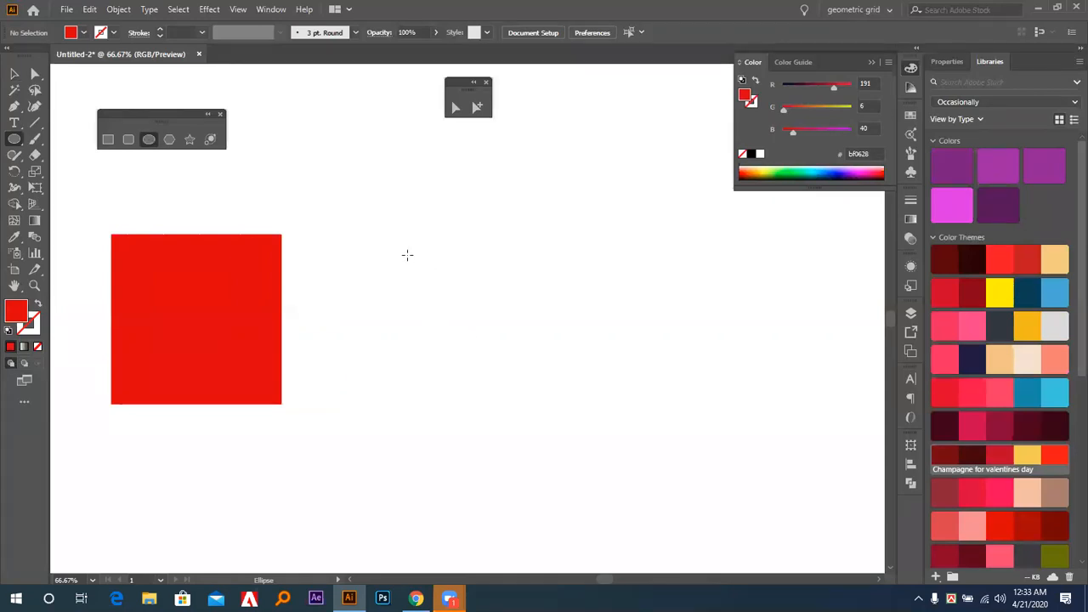
pyautogui.moveTo(406, 248); pyautogui.dragTo(545, 405)
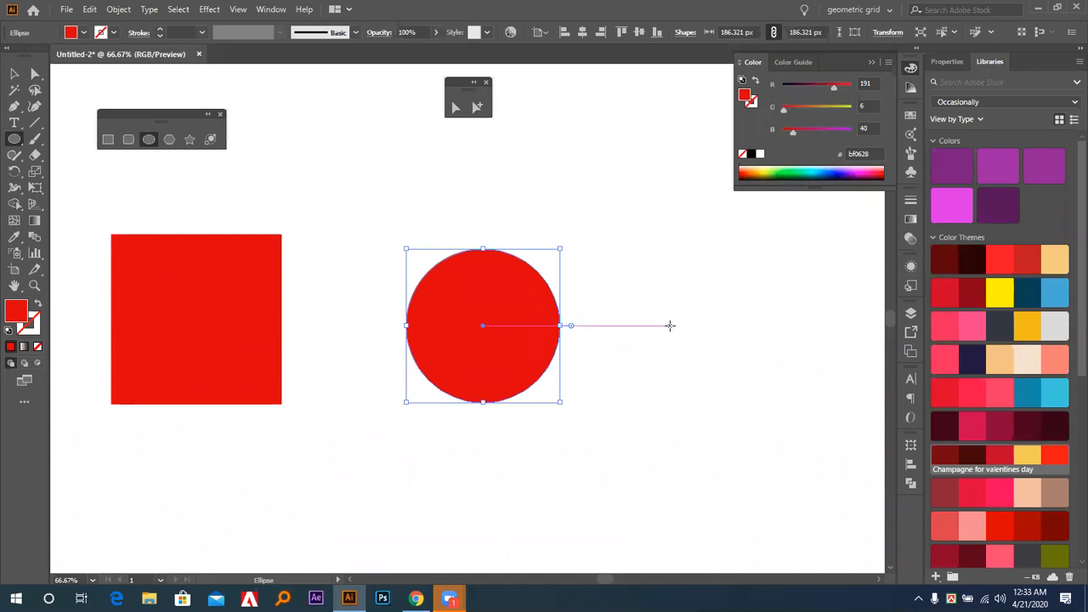
pyautogui.moveTo(670, 326); pyautogui.dragTo(711, 410)
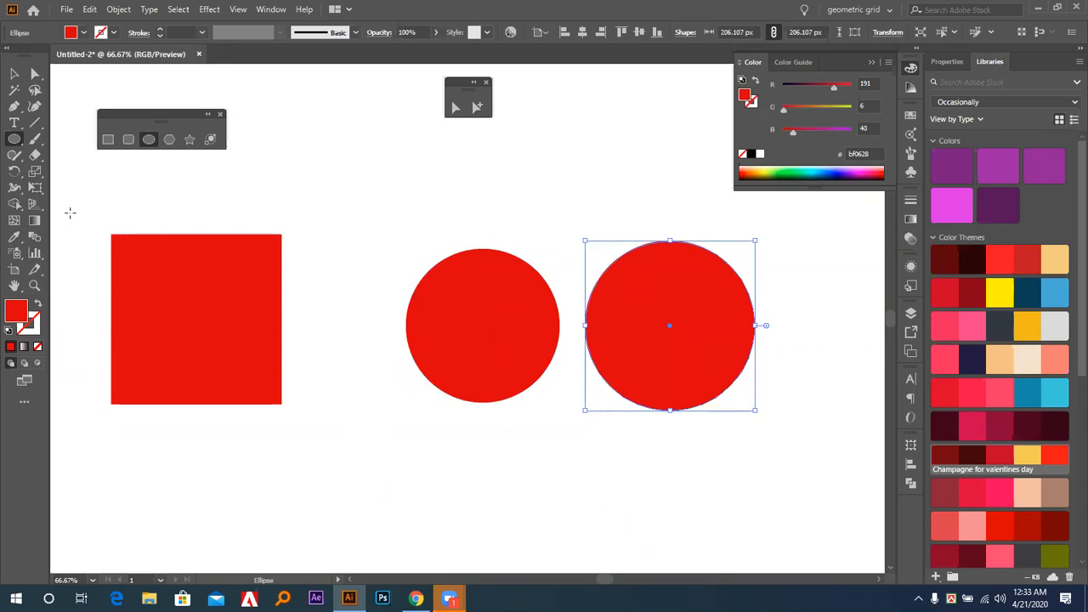
pyautogui.click(295, 235)
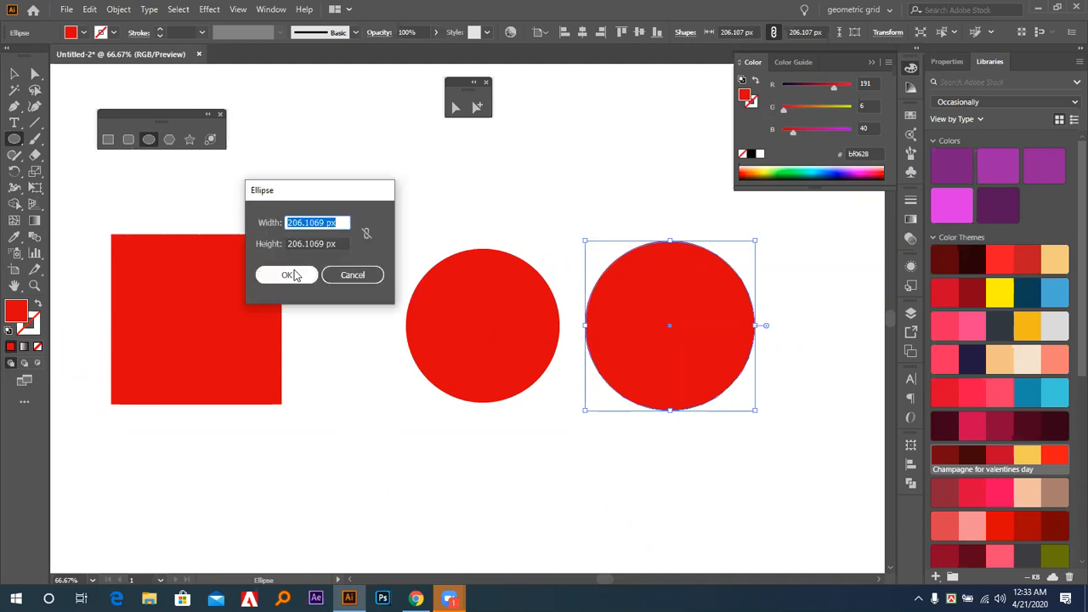
pyautogui.click(352, 274)
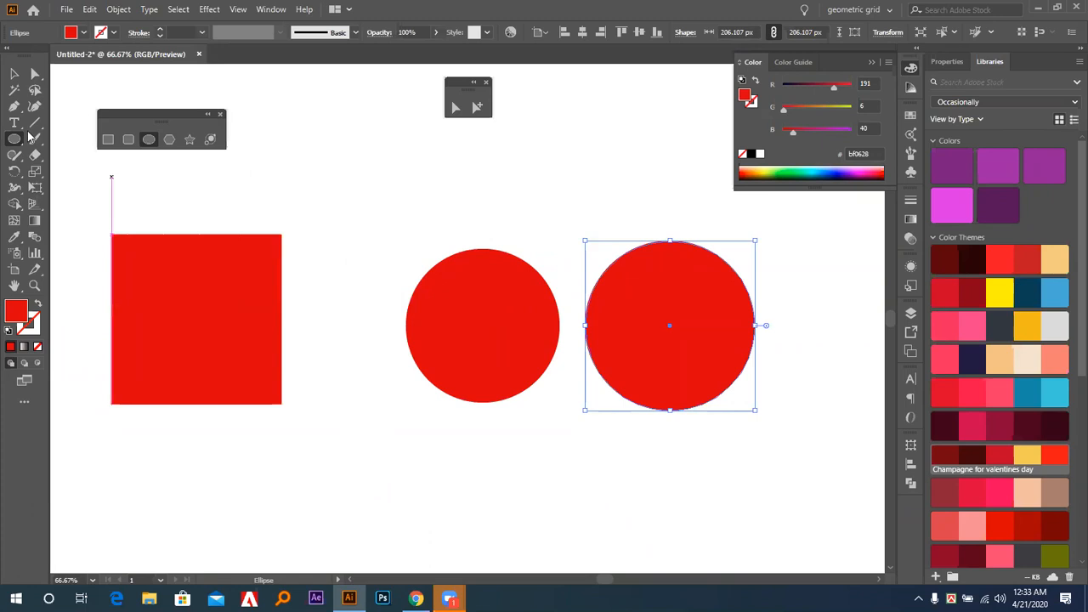
# Delete the larger circle and move the remaining circle right into its place.
pyautogui.click(13, 75)
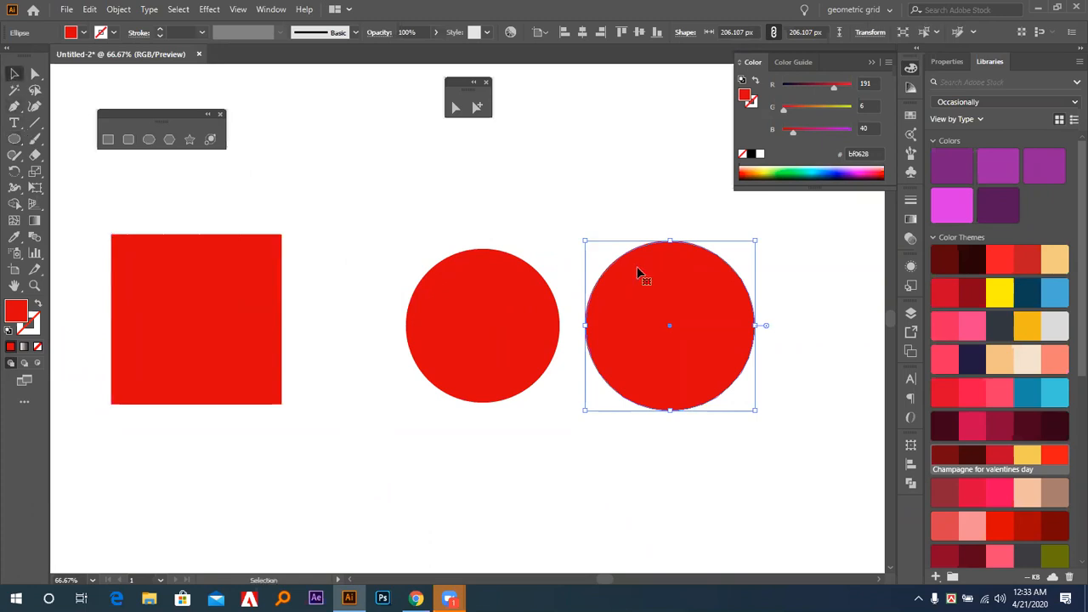
pyautogui.press('Delete')
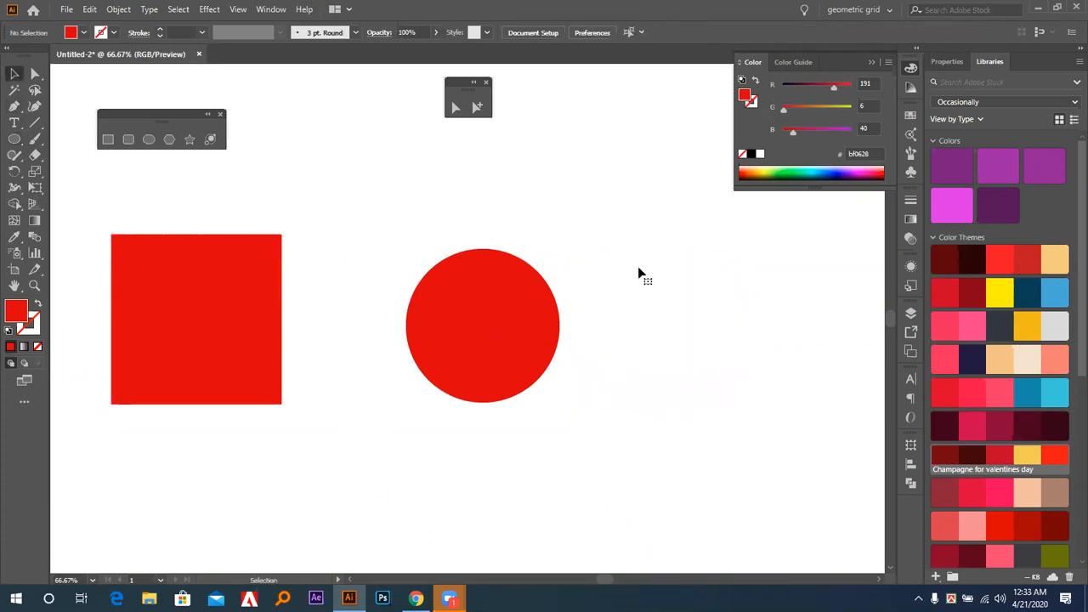
pyautogui.moveTo(474, 316); pyautogui.dragTo(650, 309)
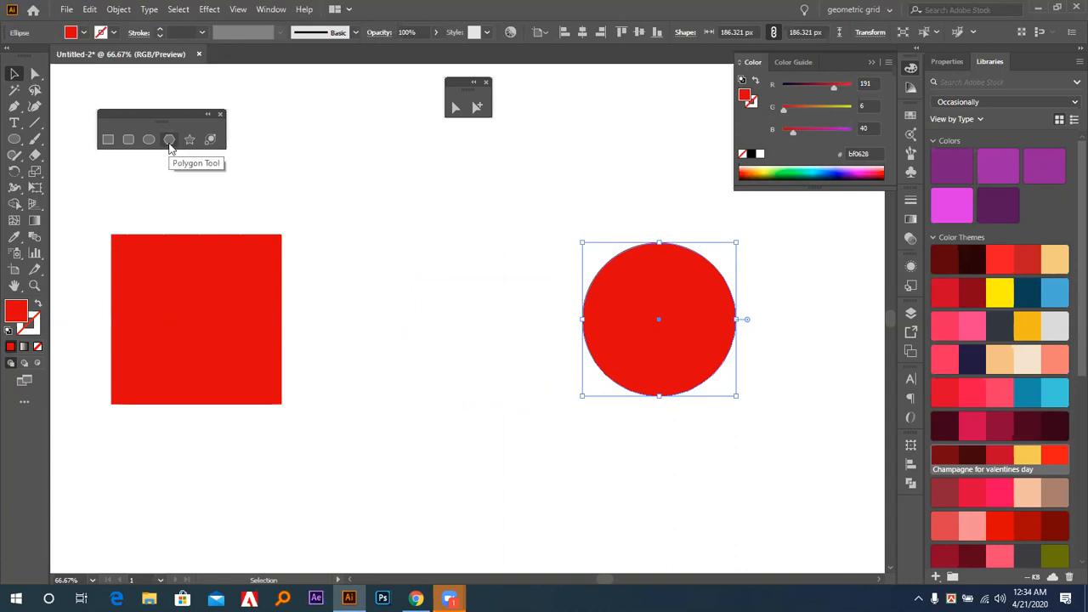
# Draw trial hexagons at different sizes and rotations with the Polygon tool, undoing each one.
pyautogui.click(170, 146)
pyautogui.moveTo(368, 247); pyautogui.dragTo(430, 216)
pyautogui.moveTo(453, 220)
pyautogui.mouseDown()
pyautogui.moveTo(473, 214)
pyautogui.moveTo(440, 244)
pyautogui.mouseUp()
pyautogui.hotkey('ctrl', 'z')
pyautogui.moveTo(321, 224); pyautogui.dragTo(394, 293)
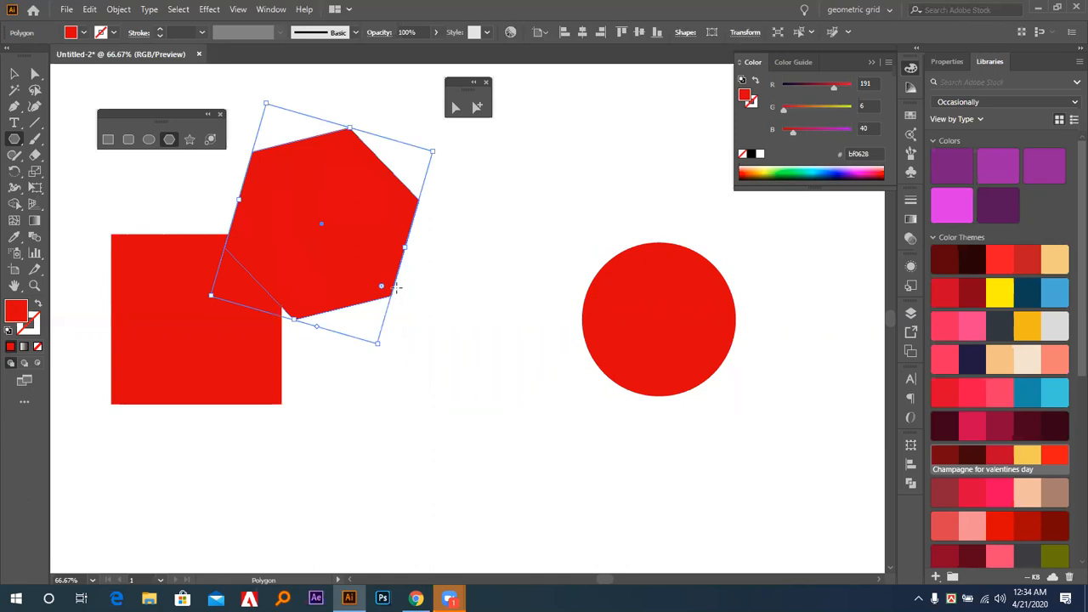
pyautogui.hotkey('ctrl', 'z')
pyautogui.moveTo(395, 247); pyautogui.dragTo(425, 255)
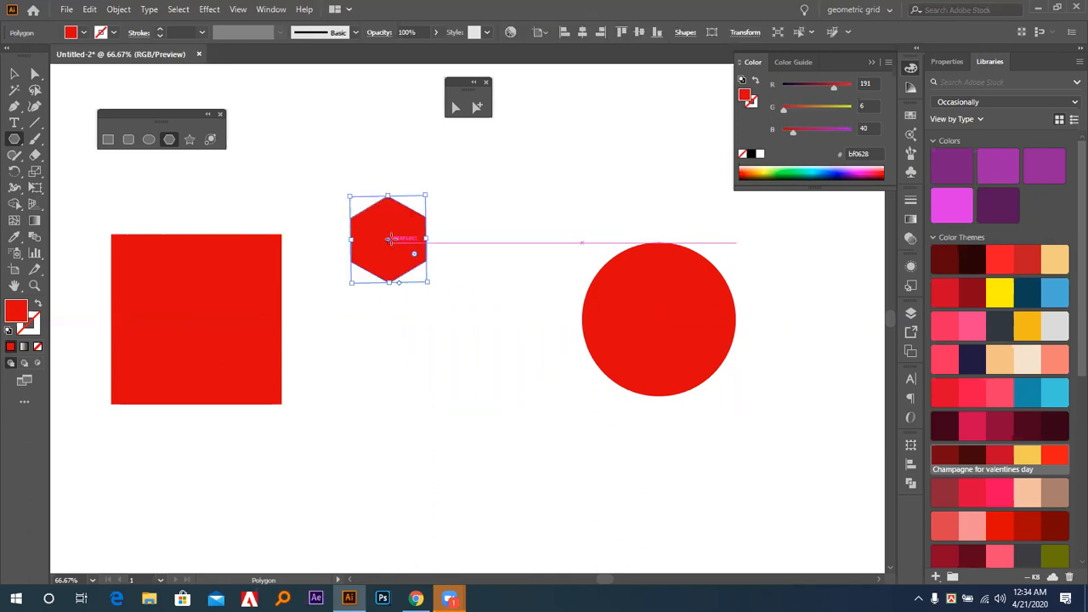
pyautogui.hotkey('ctrl', 'z')
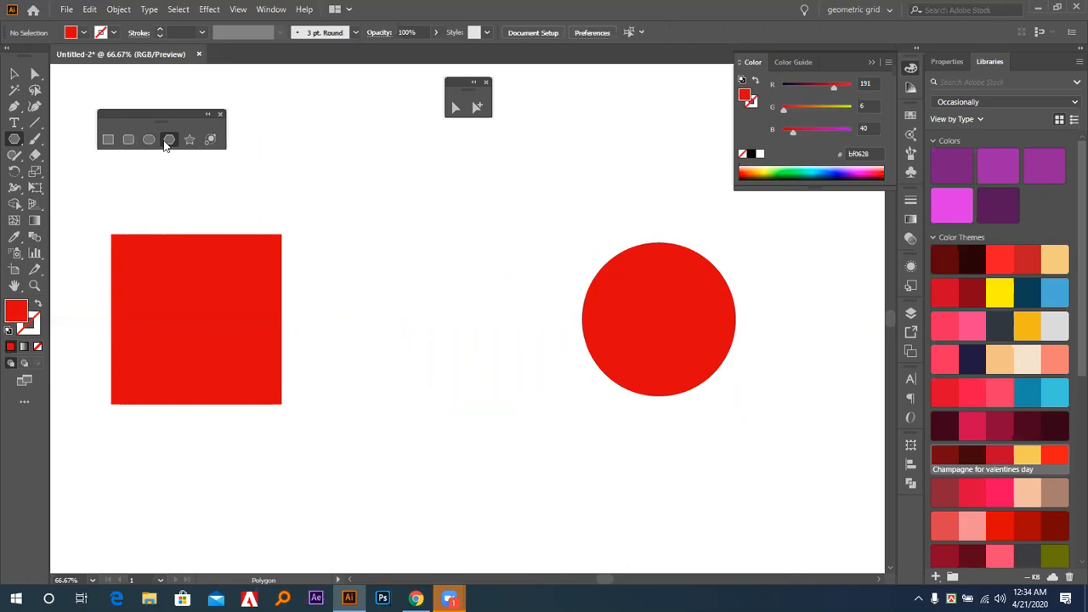
# Draw a hexagon between the square and the circle, raising and lowering its number of sides while drawing, and delete it.
pyautogui.moveTo(404, 235); pyautogui.dragTo(432, 284)
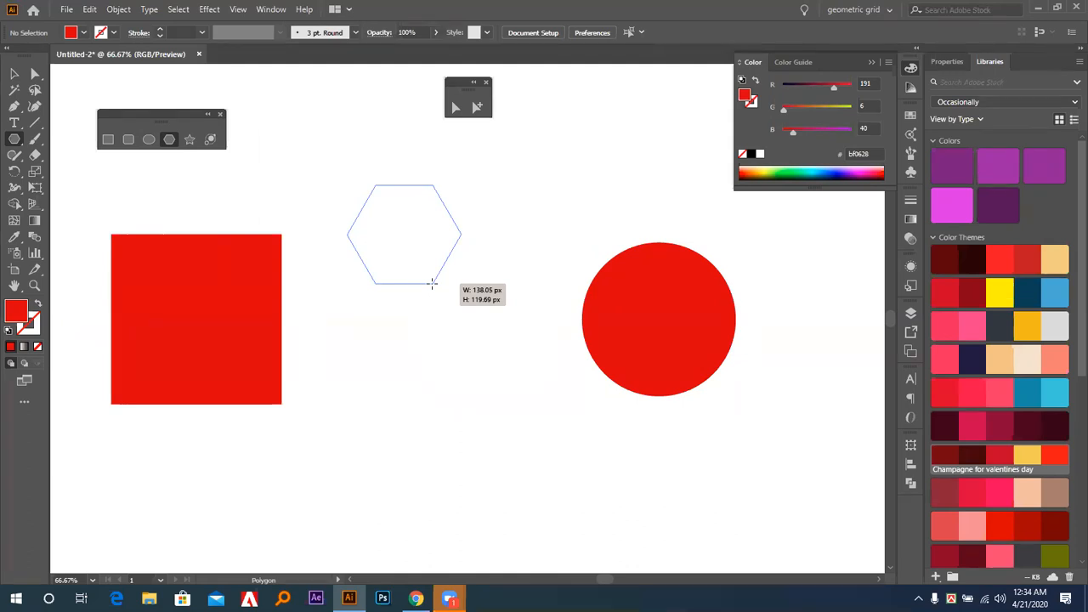
pyautogui.moveTo(432, 284); pyautogui.dragTo(477, 276)
pyautogui.press('Up')
pyautogui.press('Up')
pyautogui.press('Up')
pyautogui.press('Up')
pyautogui.press('Up')
pyautogui.press('Up')
pyautogui.press('Up')
pyautogui.press('Up')
pyautogui.press('Up')
pyautogui.press('Down')
pyautogui.press('Down')
pyautogui.press('Down')
pyautogui.press('Down')
pyautogui.press('Down')
pyautogui.press('Down')
pyautogui.press('Down')
pyautogui.press('Down')
pyautogui.press('Down')
pyautogui.press('Down')
pyautogui.press('Down')
pyautogui.press('Down')
pyautogui.press('Up')
pyautogui.press('Up')
pyautogui.press('Up')
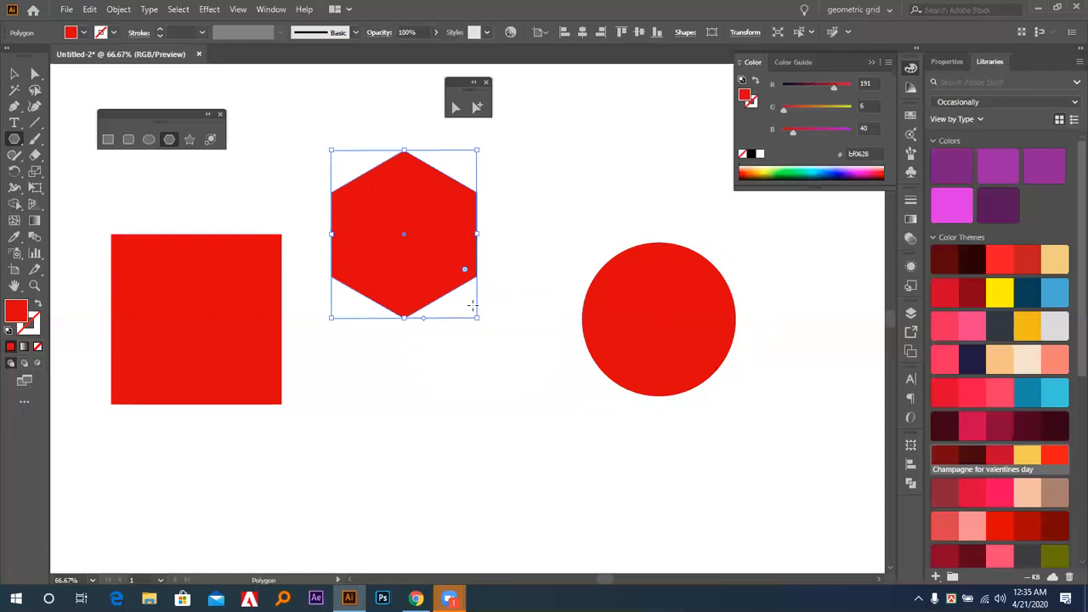
pyautogui.press('Delete')
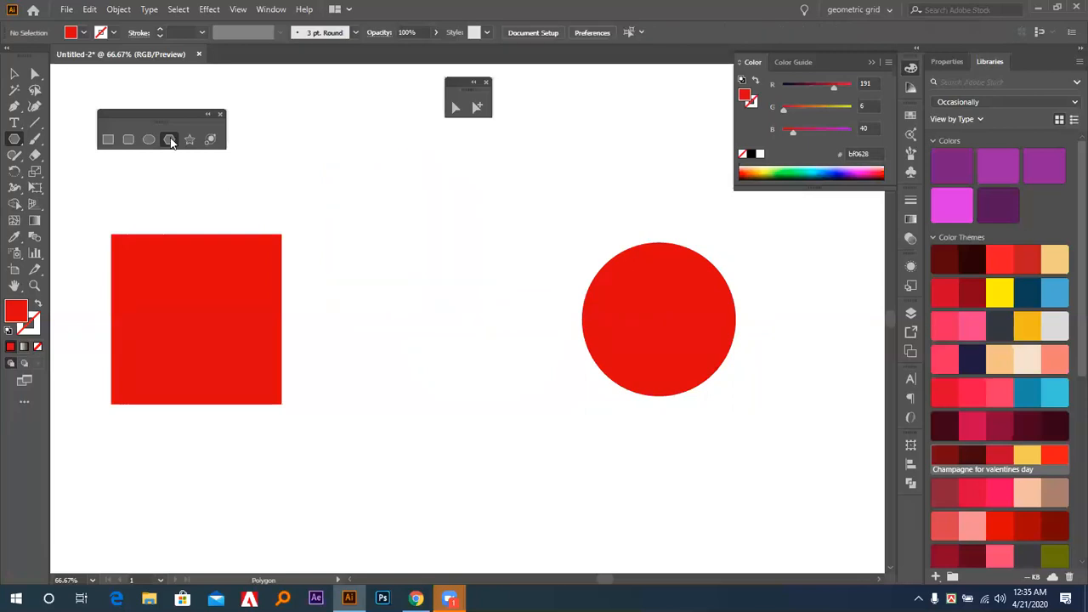
# Create a triangle between the square and the circle as a polygon with a 200 px radius and 3 sides.
pyautogui.click(430, 294)
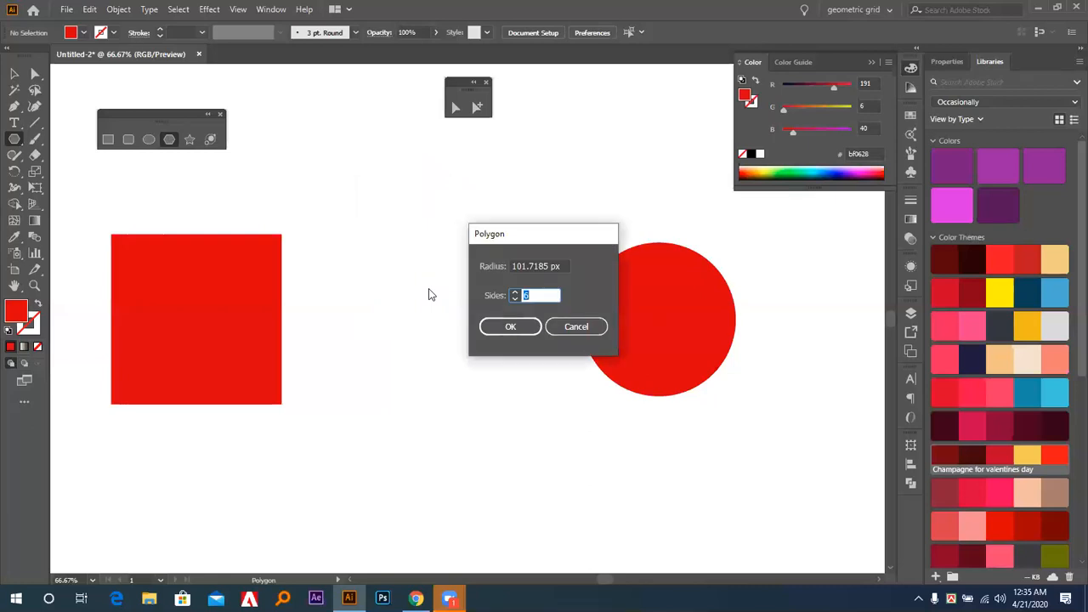
pyautogui.press('Down')
pyautogui.click(561, 266)
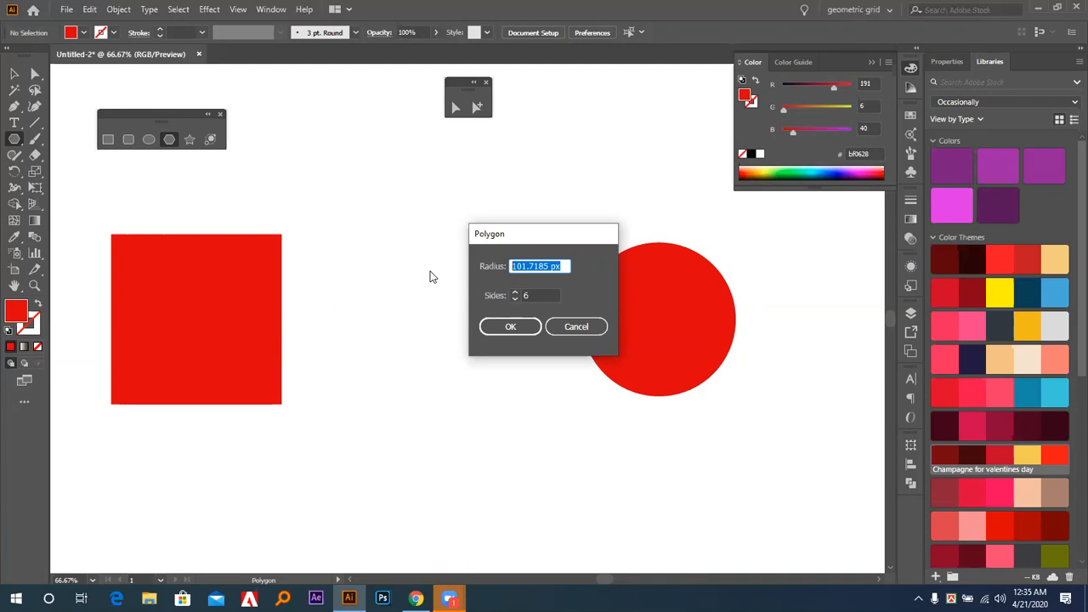
pyautogui.write('200')
pyautogui.press('Tab')
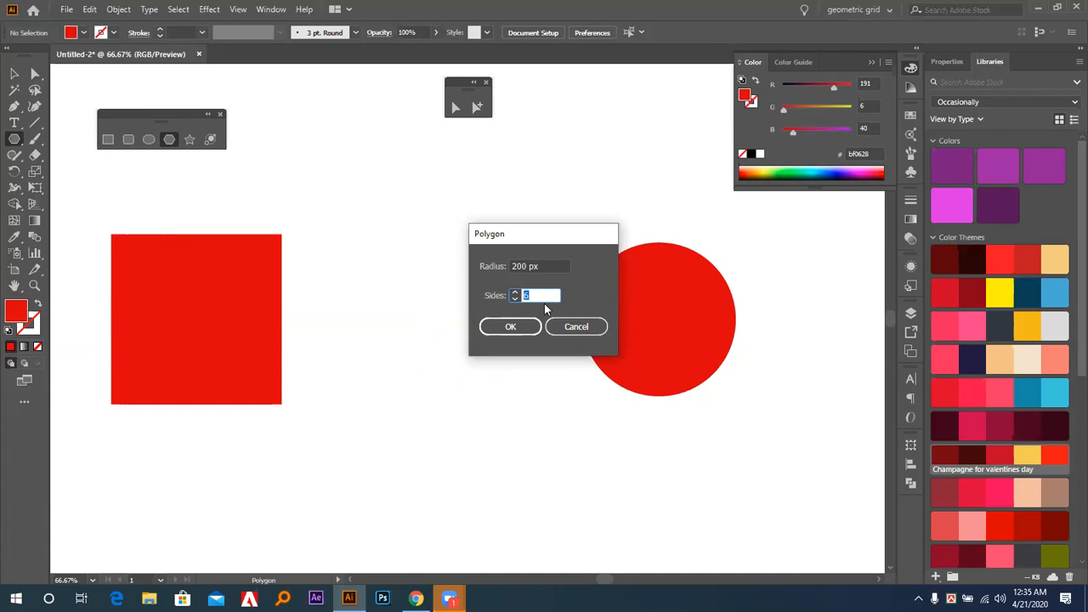
pyautogui.write('3')
pyautogui.click(552, 265)
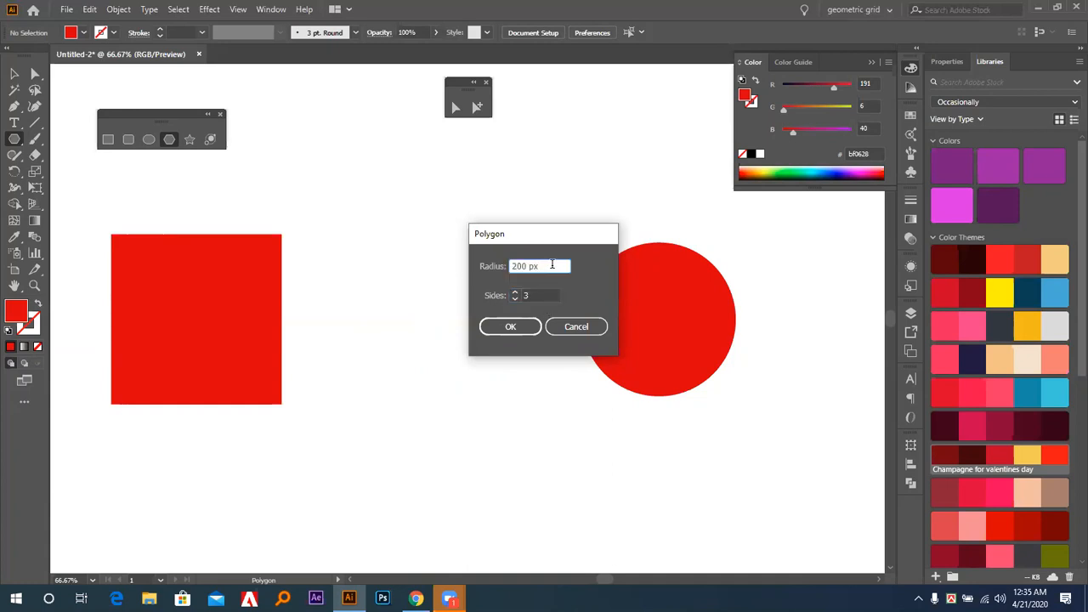
pyautogui.click(508, 328)
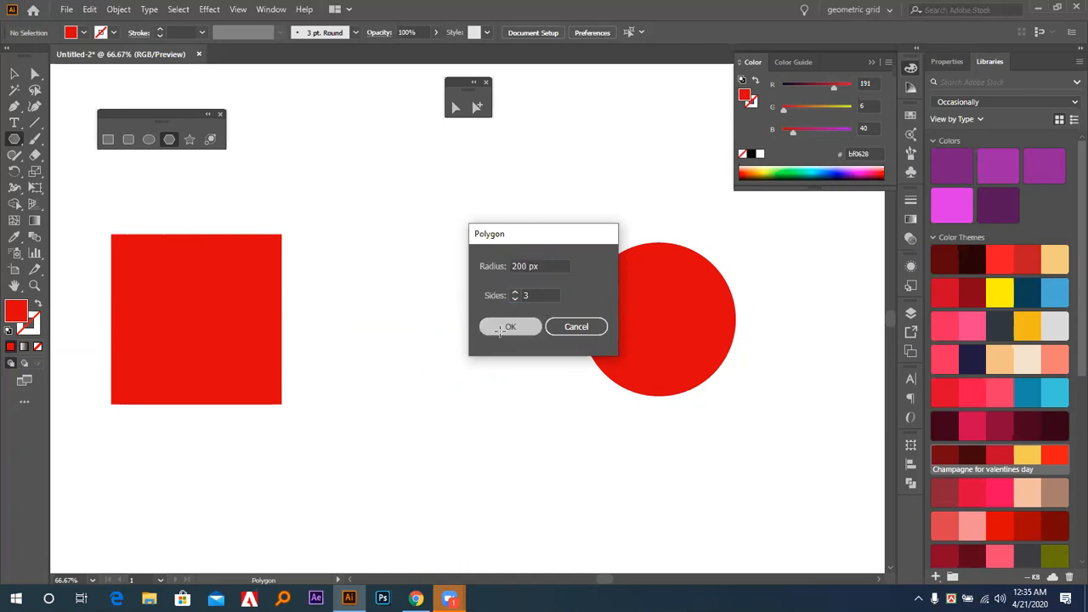
# Try to set 2 sides for a new polygon with a 200 px radius, and cancel its creation.
pyautogui.click(477, 403)
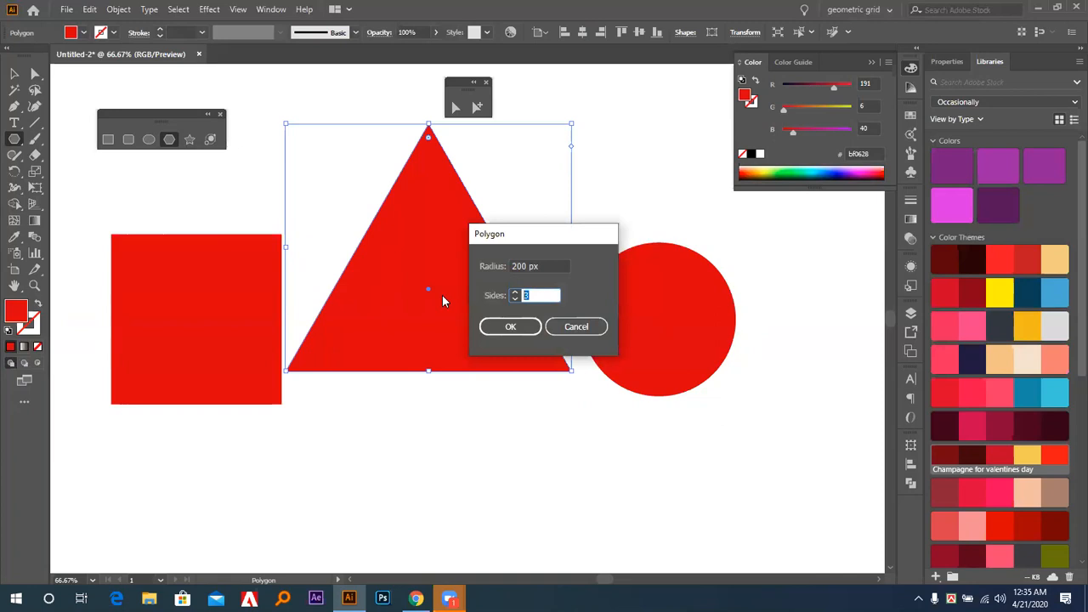
pyautogui.write('2')
pyautogui.click(539, 265)
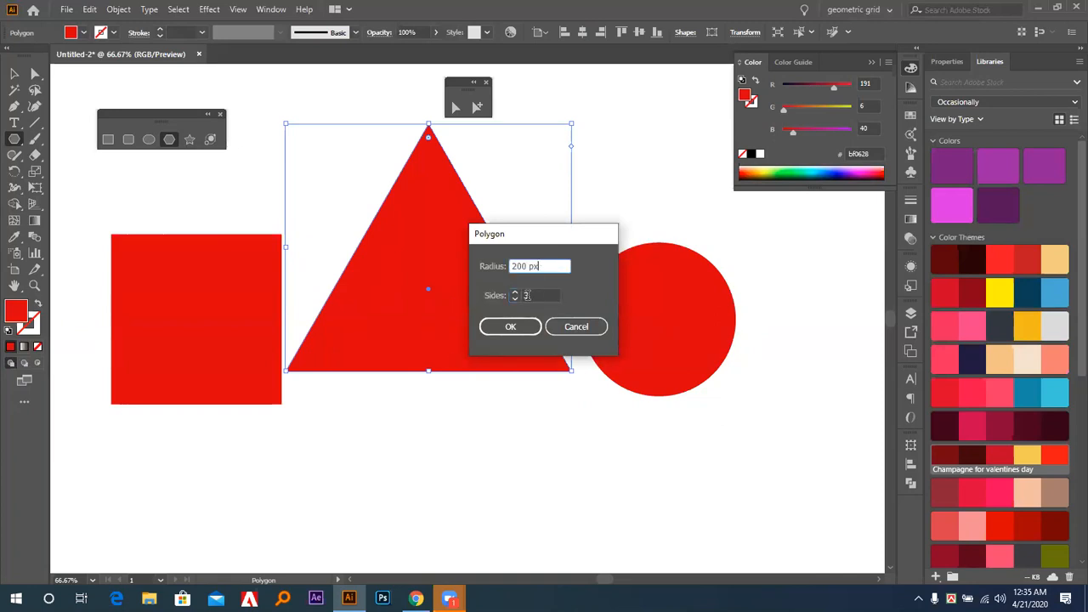
pyautogui.moveTo(534, 296); pyautogui.dragTo(493, 293)
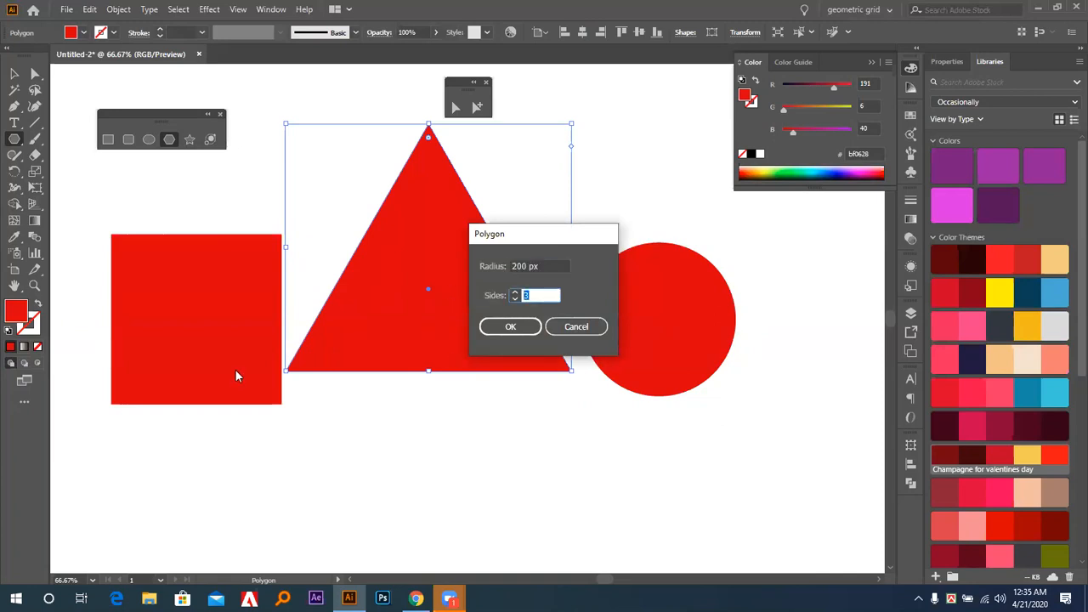
pyautogui.moveTo(510, 235); pyautogui.dragTo(713, 247)
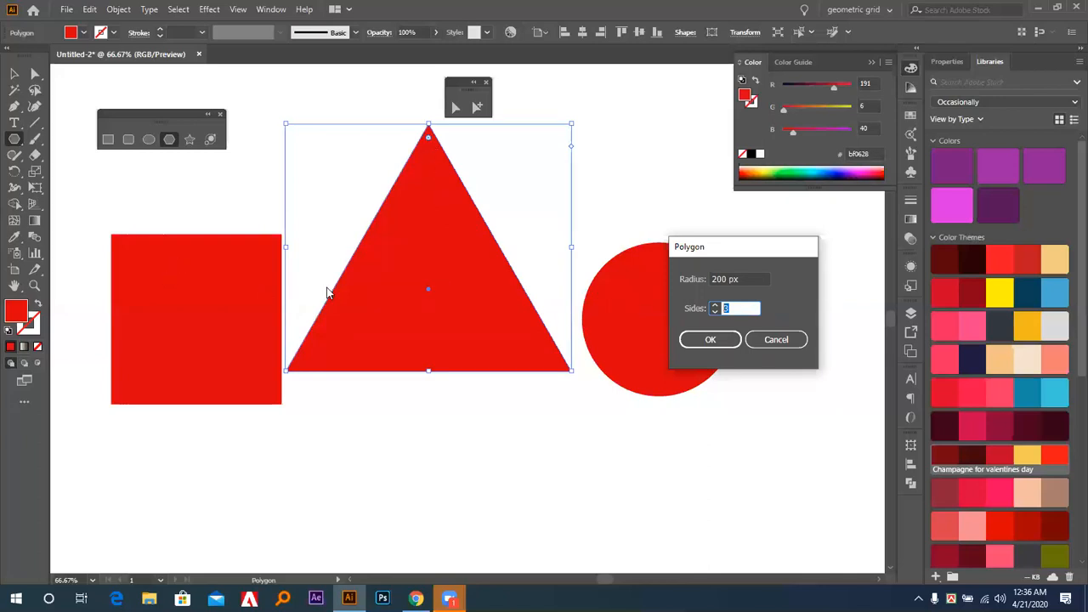
pyautogui.click(775, 340)
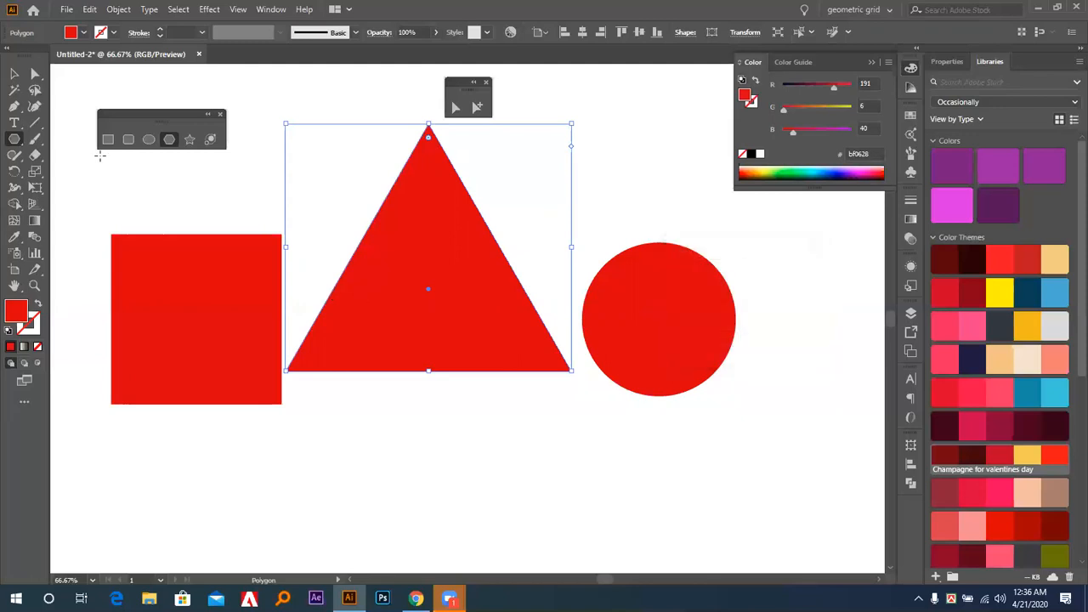
# Draw a horizontal line segment below the triangle and give it a solid red stroke.
pyautogui.click(36, 128)
pyautogui.moveTo(306, 450); pyautogui.dragTo(523, 463)
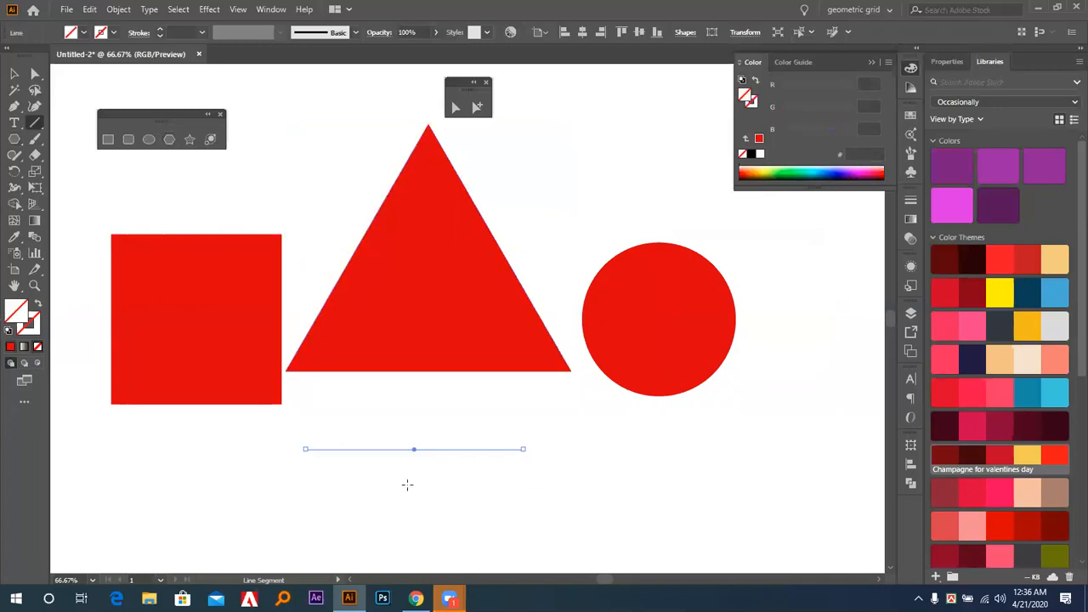
pyautogui.press('x')
pyautogui.click(10, 346)
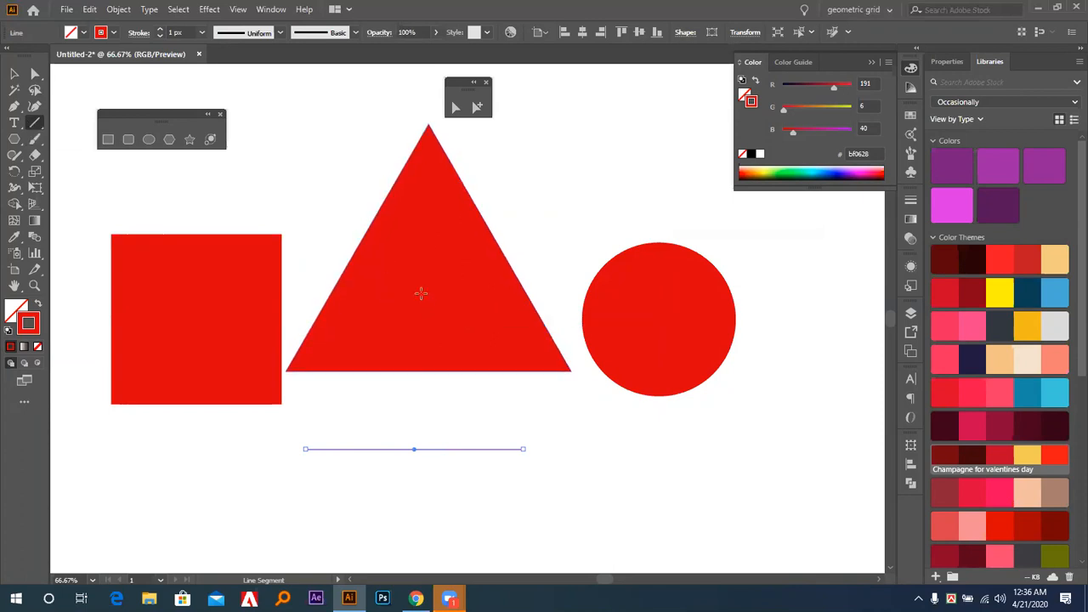
pyautogui.click(169, 140)
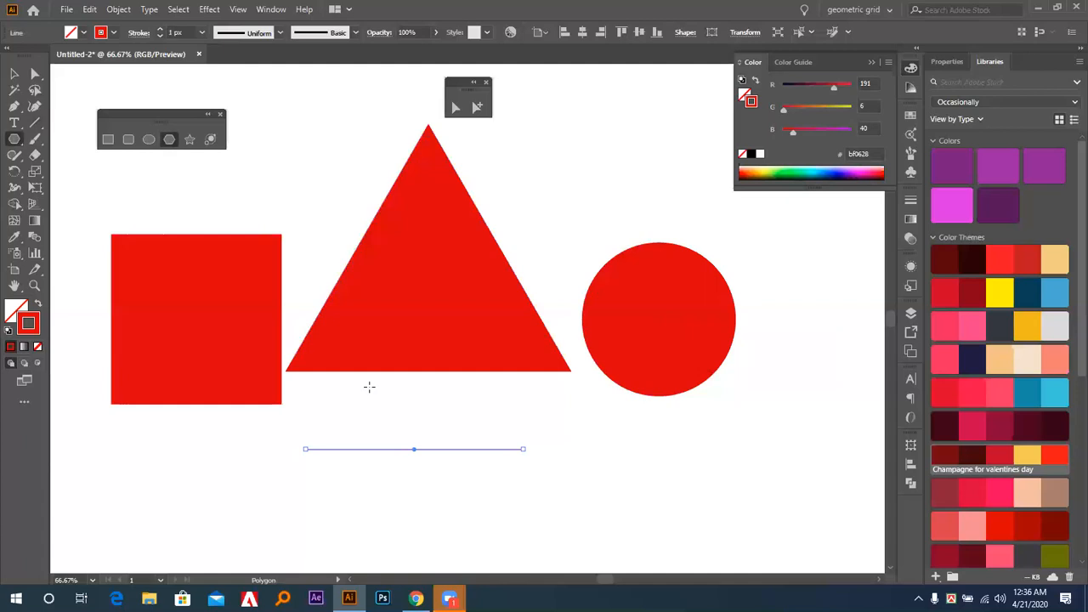
pyautogui.click(375, 409)
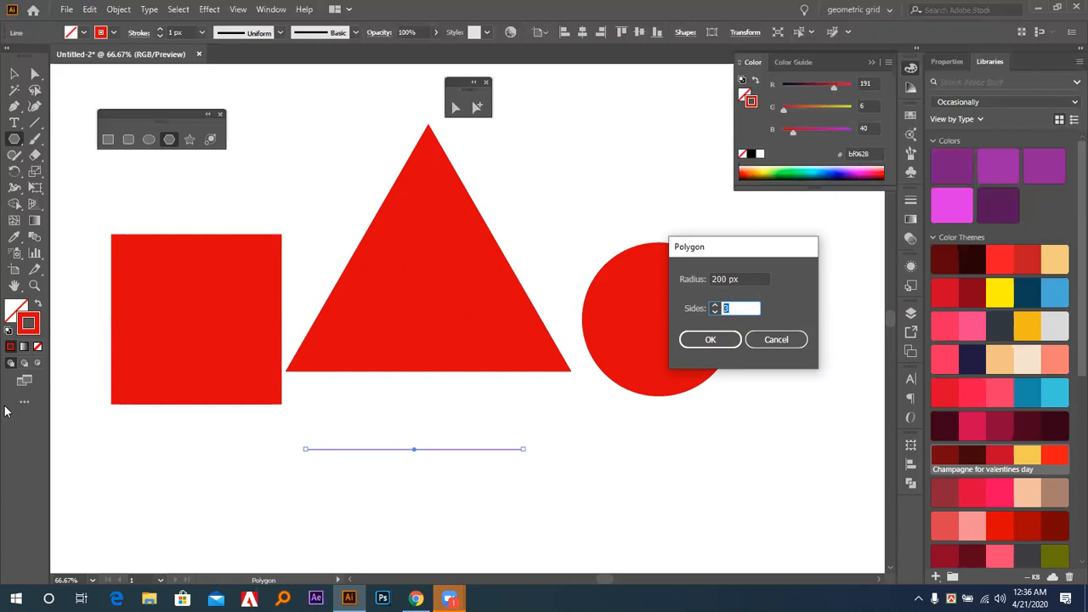
pyautogui.click(788, 426)
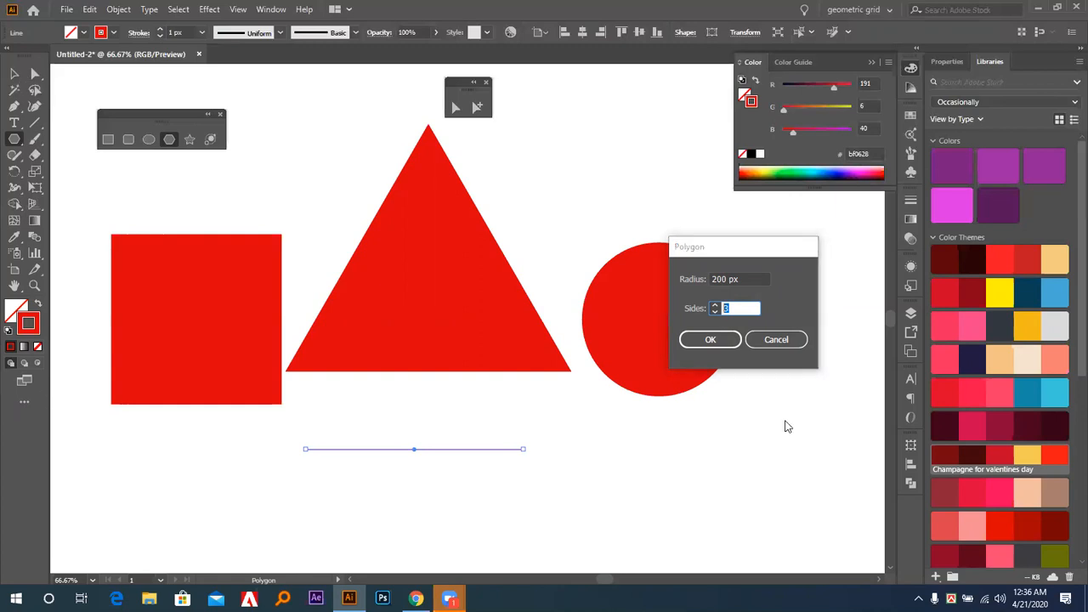
pyautogui.click(775, 339)
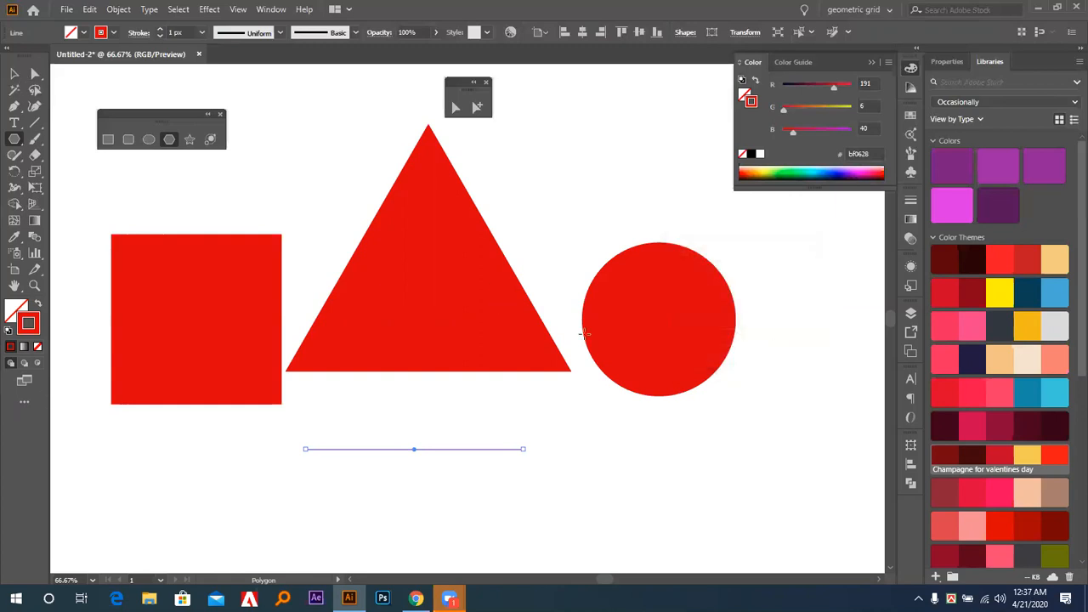
# Delete the horizontal line segment and the triangle between the square and the circle.
pyautogui.press('v')
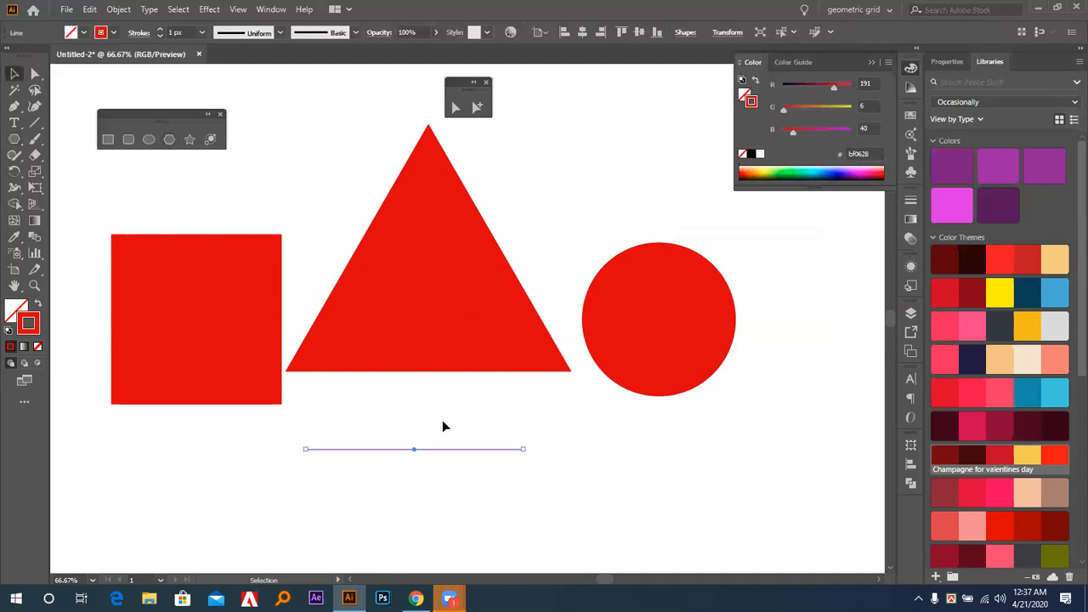
pyautogui.click(493, 485)
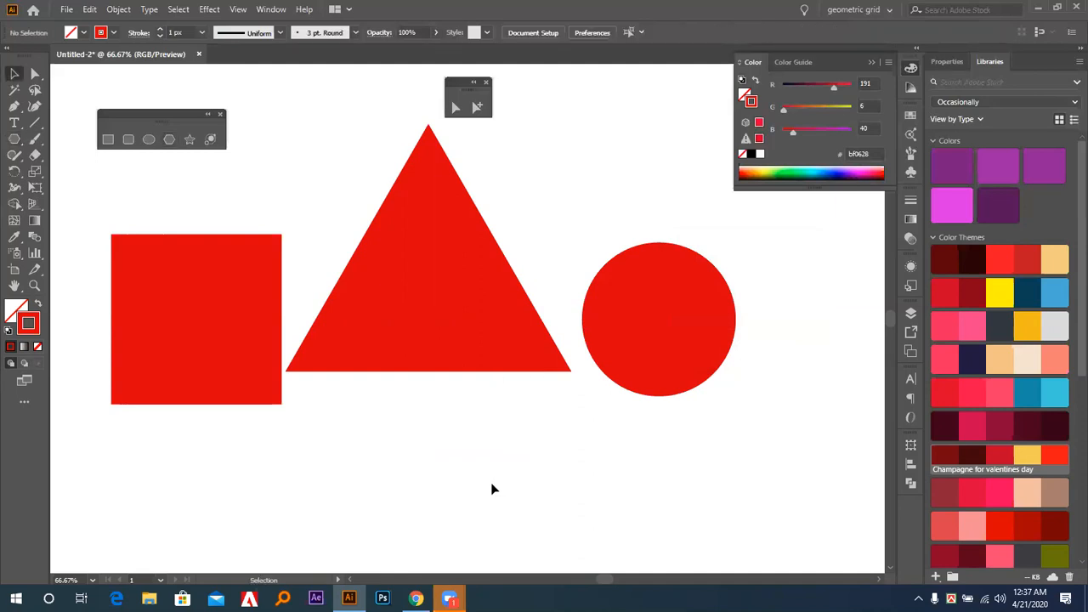
pyautogui.click(476, 347)
pyautogui.press('Delete')
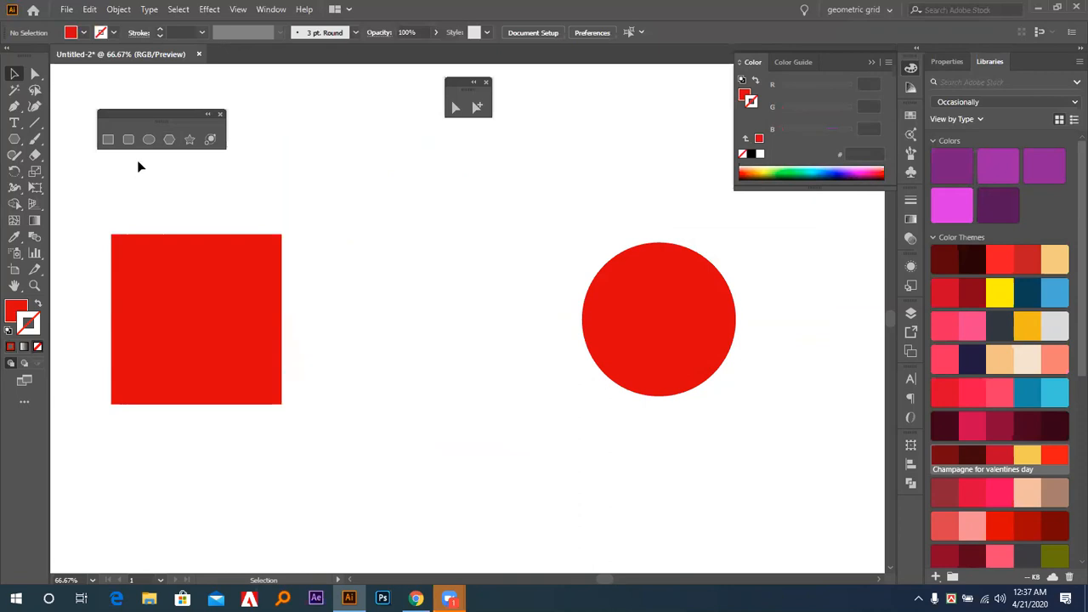
# Create a 5-point star with radii of 25 px and 50 px, and move it to the upper area between the square and the circle.
pyautogui.click(192, 147)
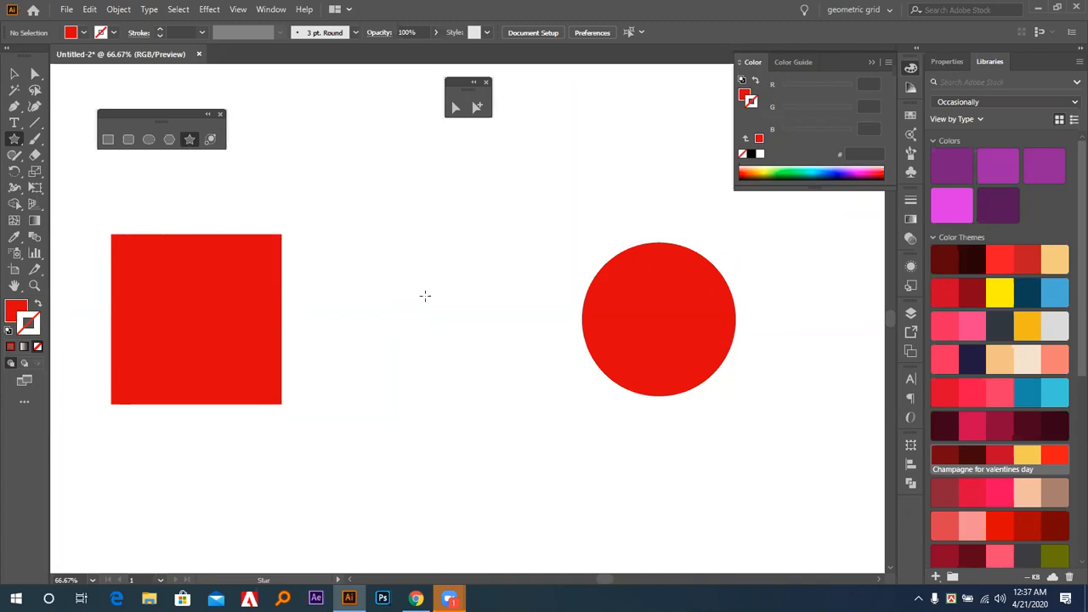
pyautogui.click(391, 312)
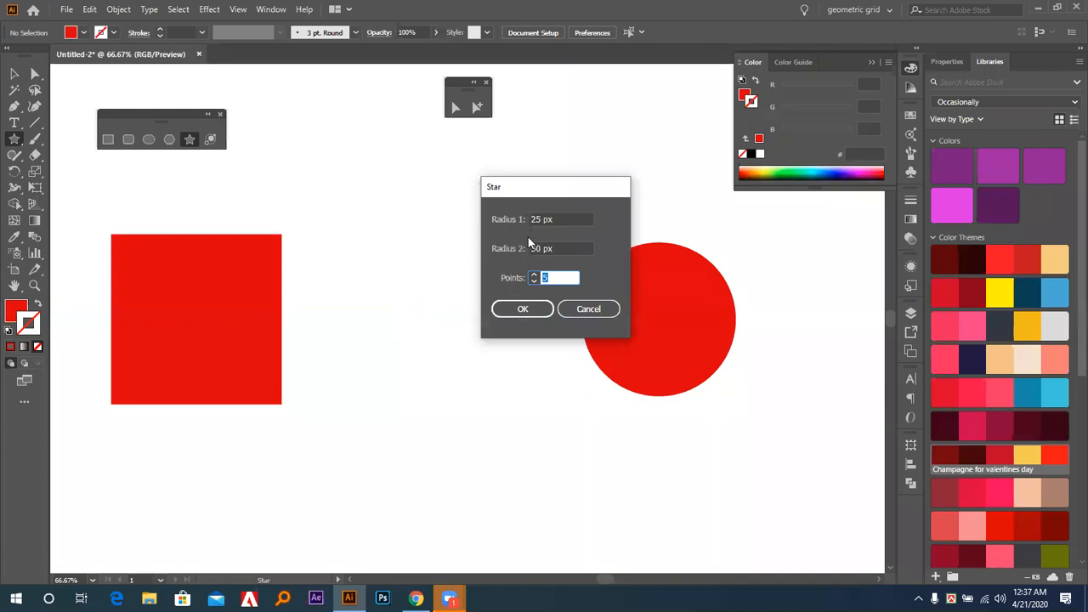
pyautogui.moveTo(554, 220); pyautogui.dragTo(466, 256)
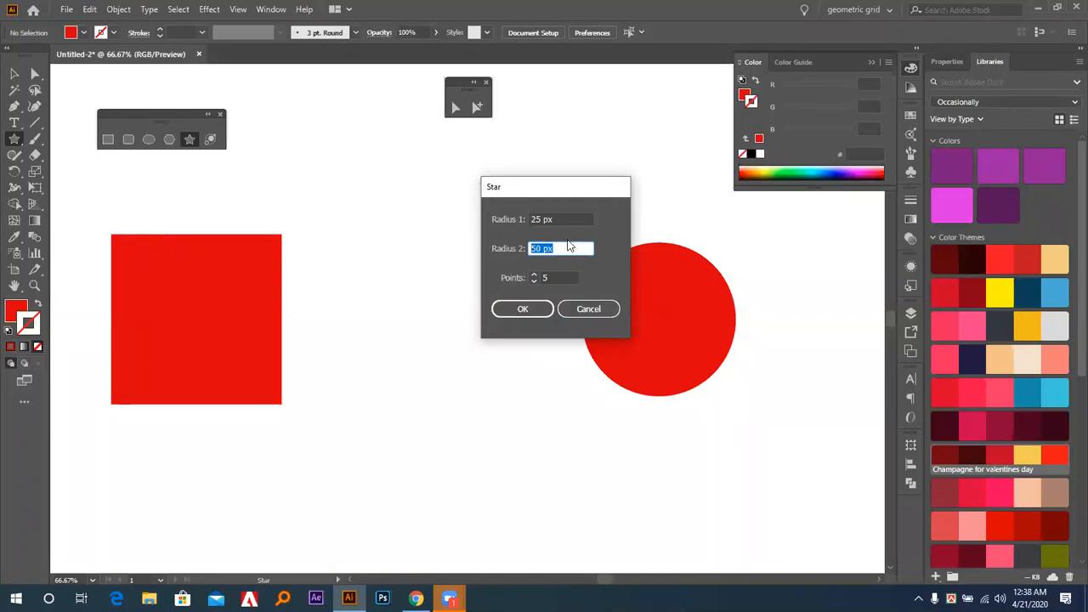
pyautogui.moveTo(568, 220); pyautogui.dragTo(356, 219)
pyautogui.moveTo(578, 250); pyautogui.dragTo(472, 215)
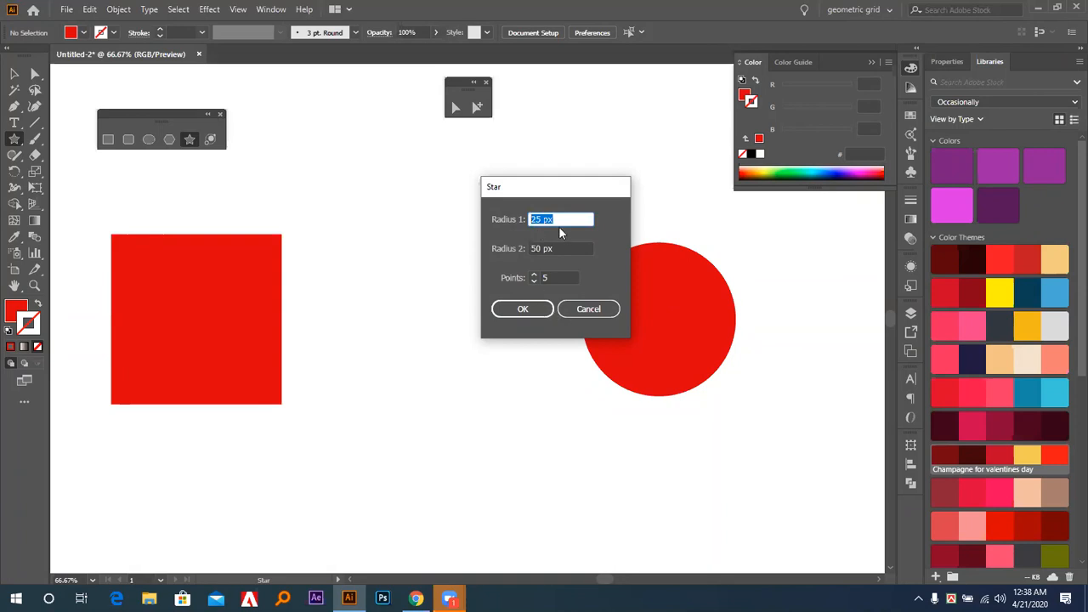
pyautogui.click(527, 309)
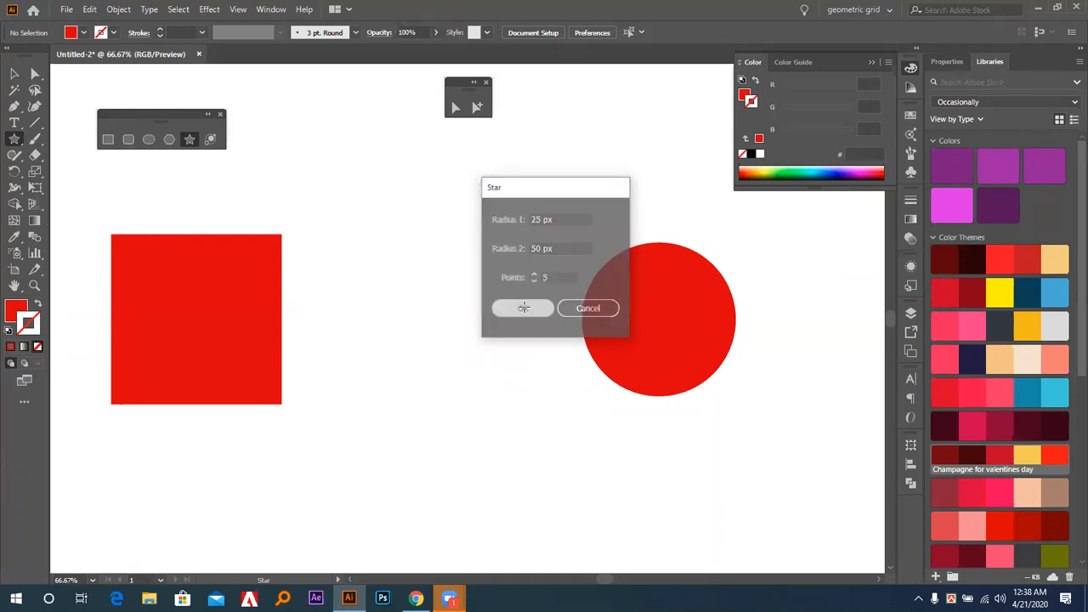
pyautogui.click(15, 74)
pyautogui.moveTo(410, 293); pyautogui.dragTo(480, 245)
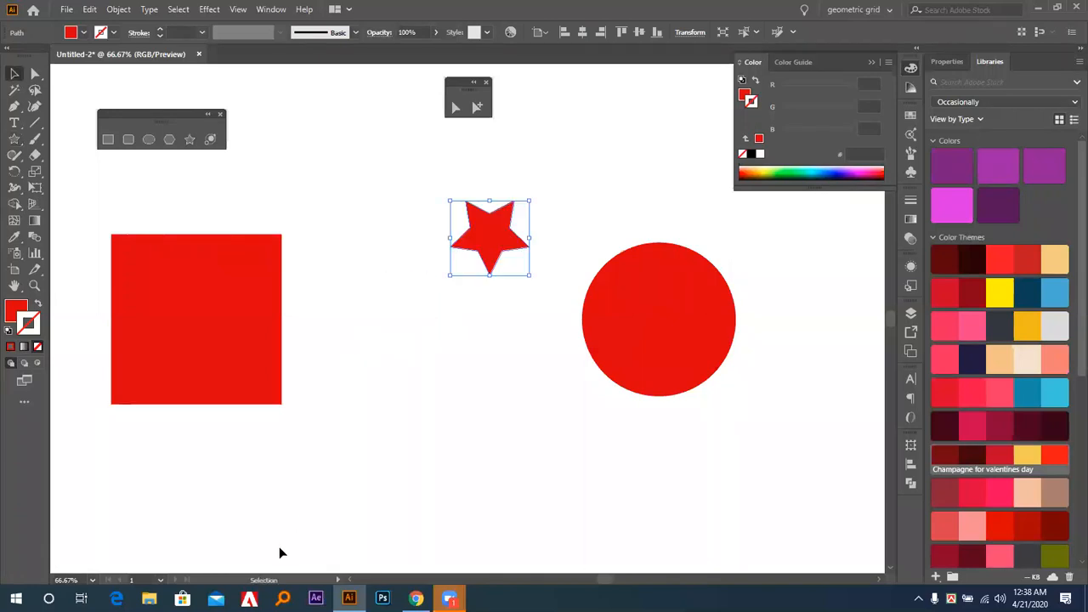
# Create another 5-point star below the first one, with both Radius 1 and Radius 2 set to 50 px.
pyautogui.click(189, 139)
pyautogui.click(480, 388)
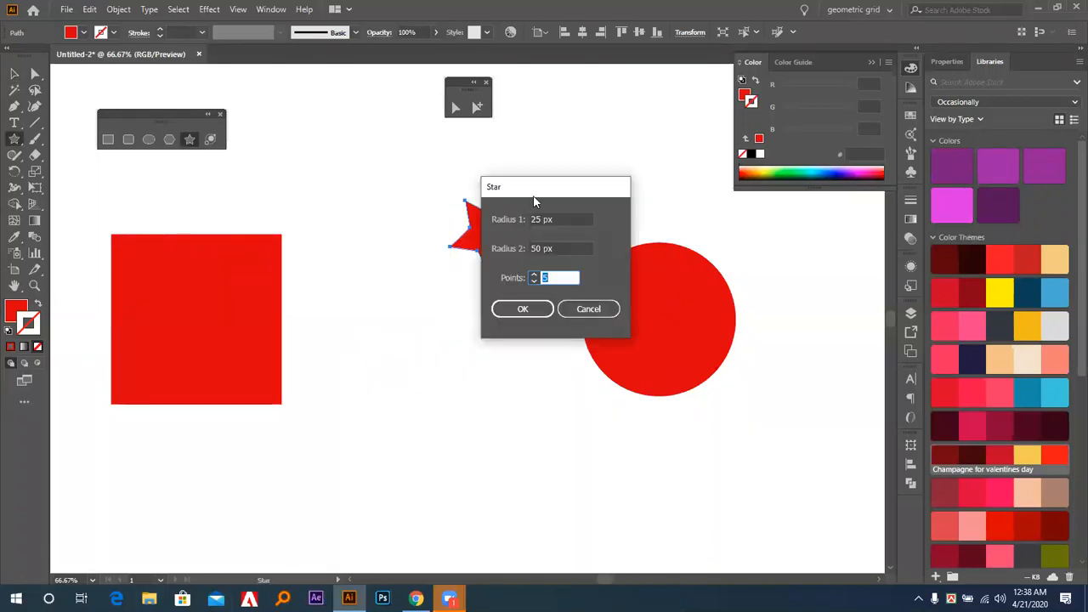
pyautogui.moveTo(525, 185); pyautogui.dragTo(244, 170)
pyautogui.press('Tab')
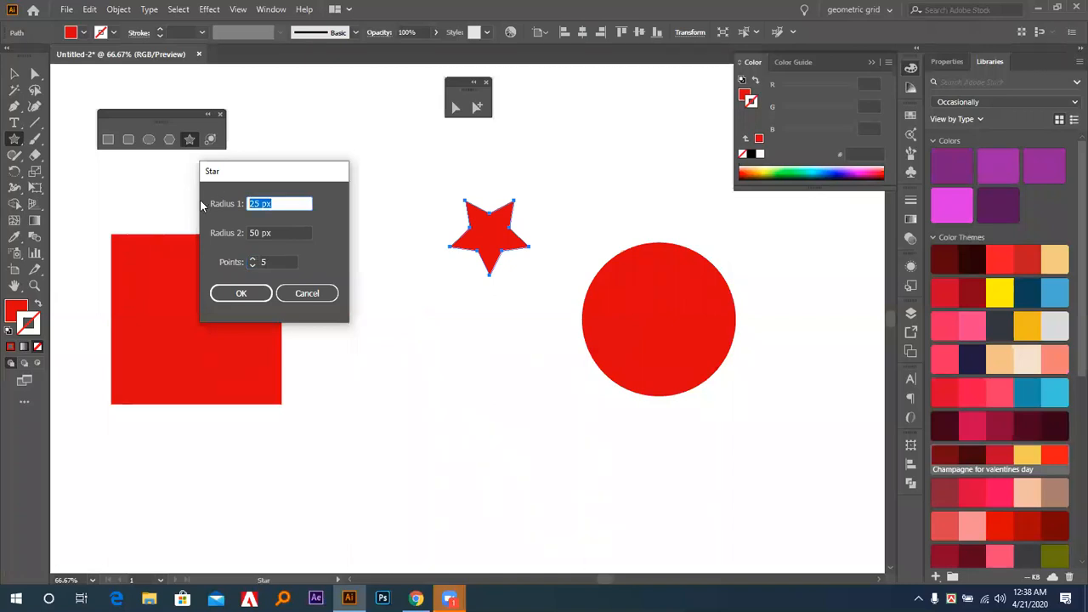
pyautogui.write('50')
pyautogui.click(274, 235)
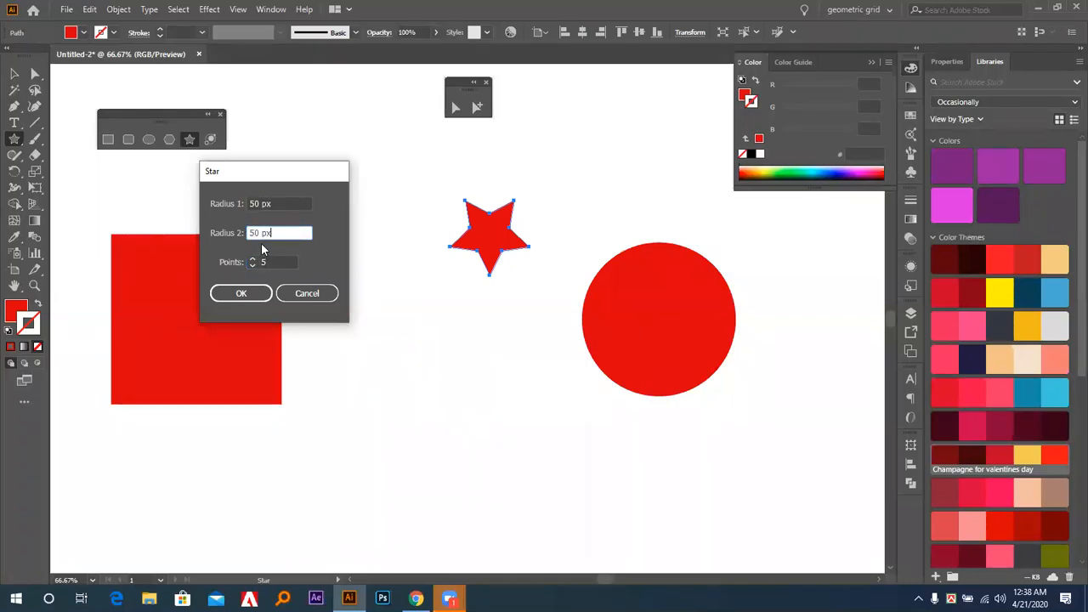
pyautogui.click(241, 292)
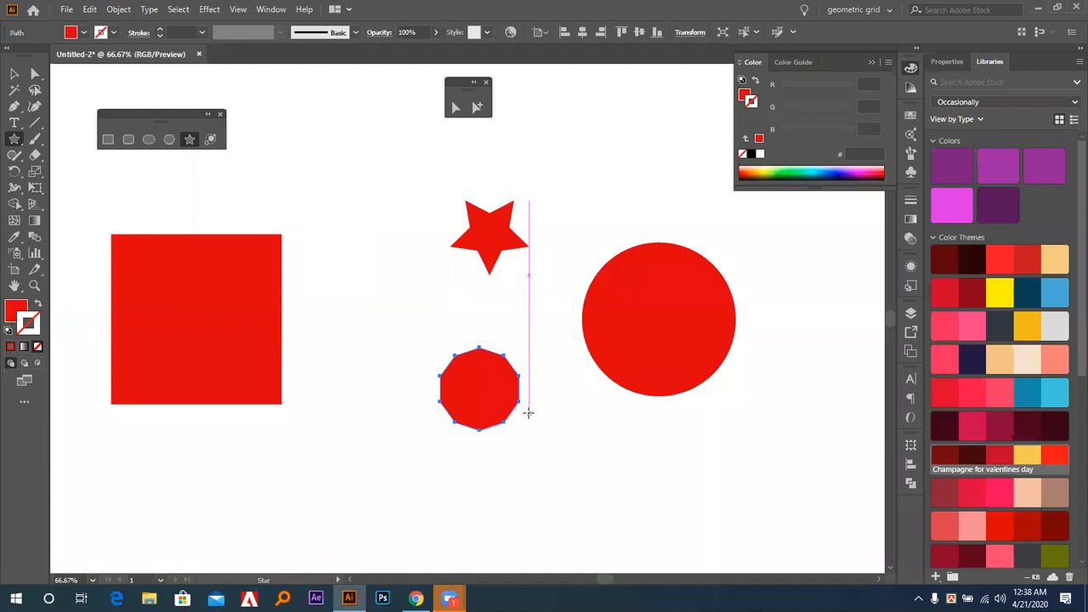
# Examine the upper star's outer and inner anchor points with the Direct Selection tool.
pyautogui.click(13, 74)
pyautogui.click(483, 240)
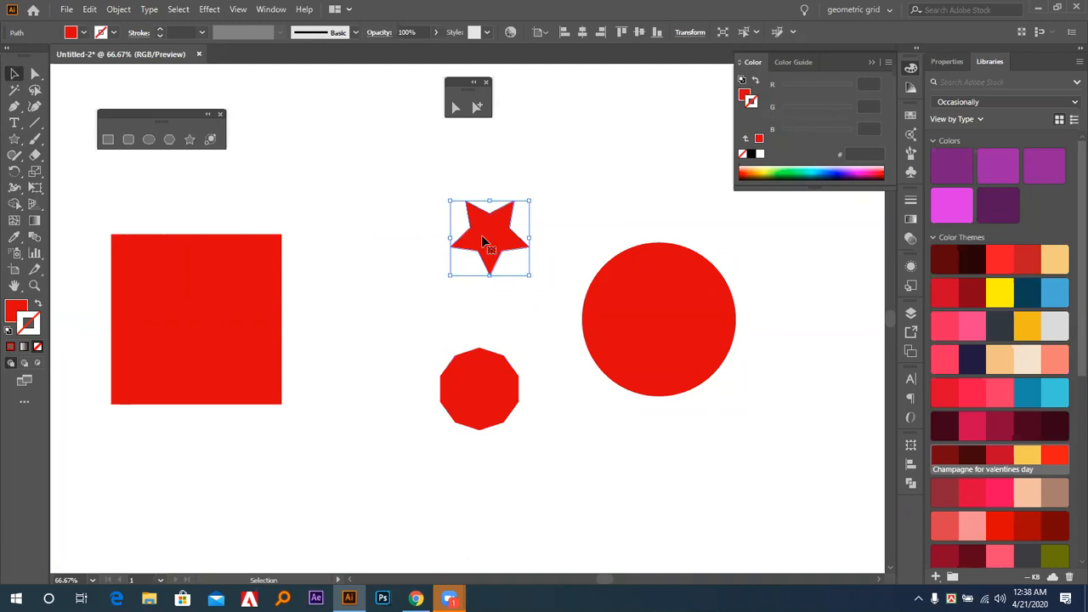
pyautogui.press('a')
pyautogui.click(514, 202)
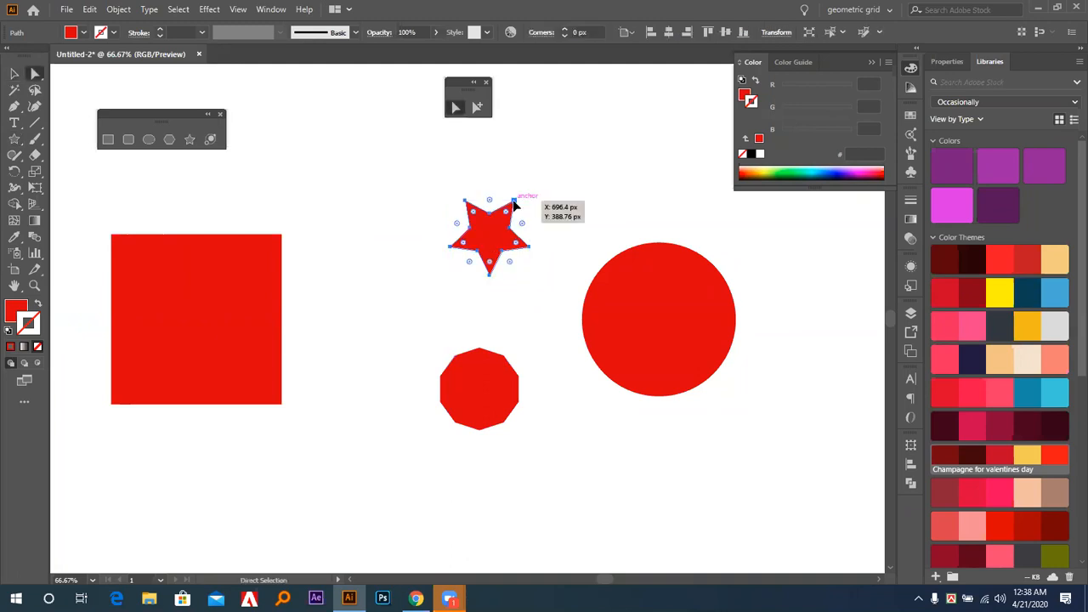
pyautogui.click(528, 245)
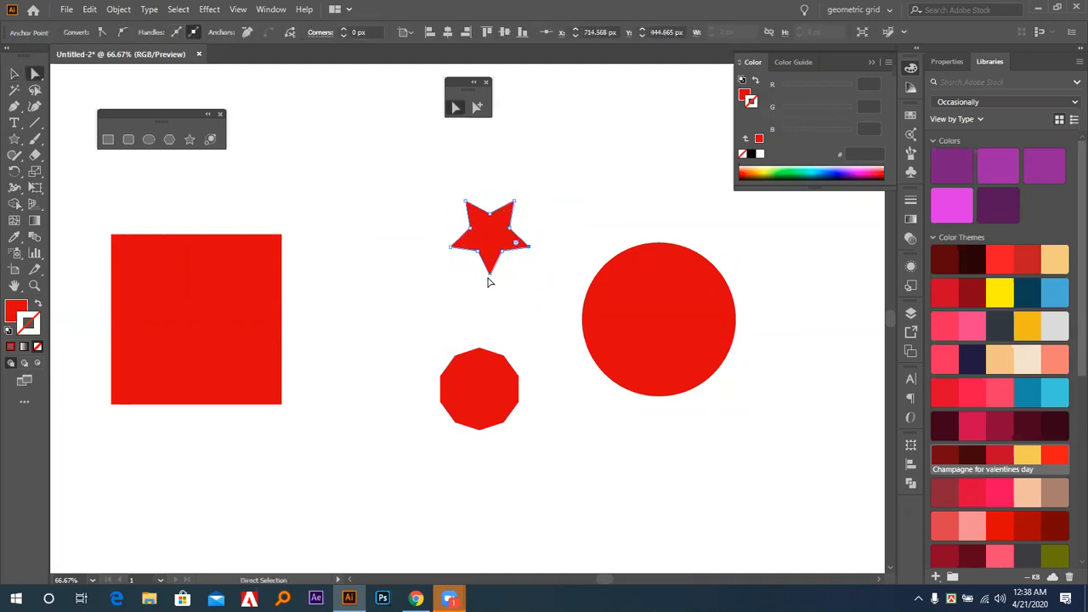
pyautogui.click(450, 245)
pyautogui.click(474, 228)
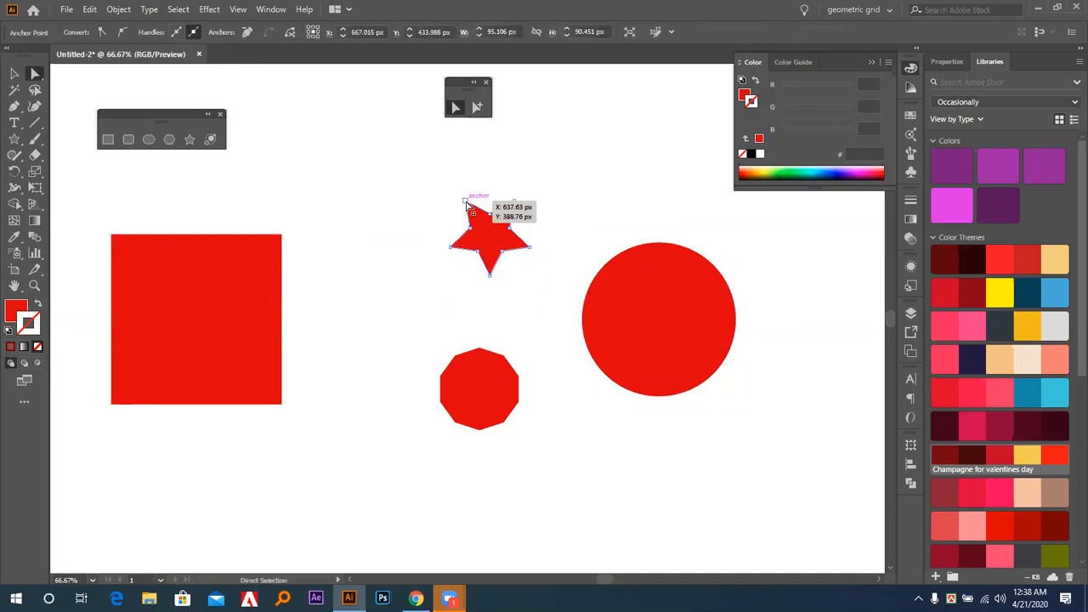
pyautogui.click(471, 227)
pyautogui.click(490, 213)
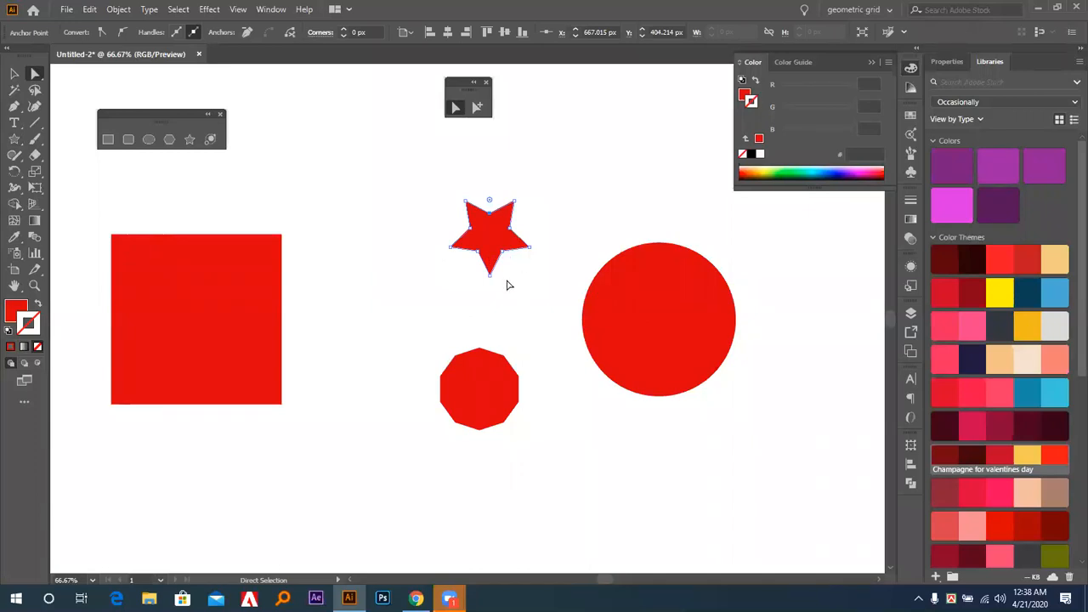
# Move the ten-sided shape up and to the left, and pull its alternate anchor points inward to form a five-pointed star.
pyautogui.moveTo(476, 372); pyautogui.dragTo(428, 327)
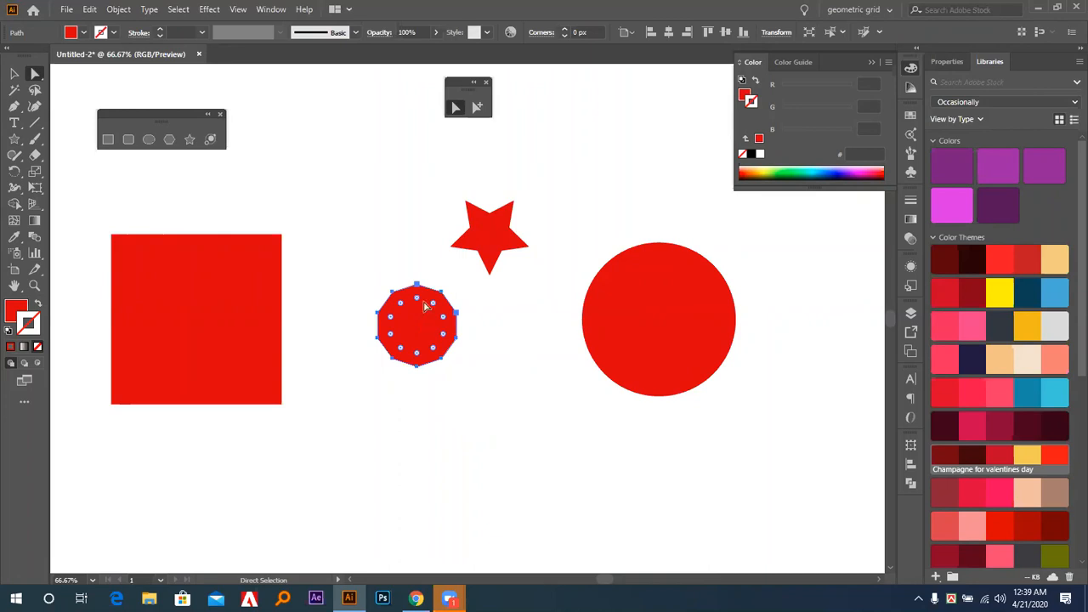
pyautogui.click(408, 259)
pyautogui.moveTo(394, 295); pyautogui.dragTo(402, 331)
pyautogui.click(414, 377)
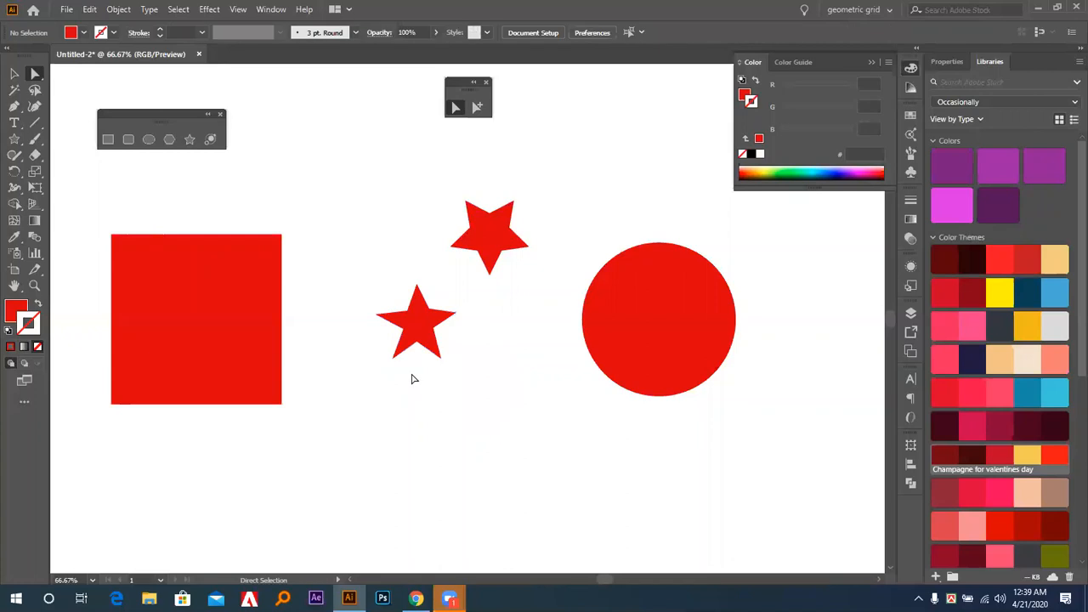
# Delete the five-pointed star reshaped from the ten-sided shape.
pyautogui.press('v')
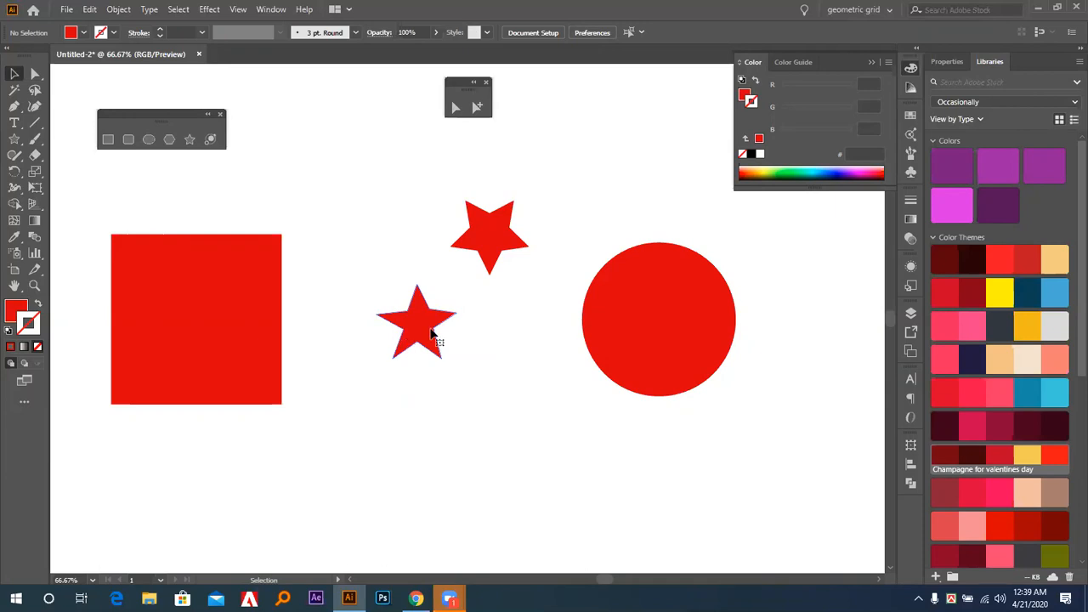
pyautogui.click(433, 336)
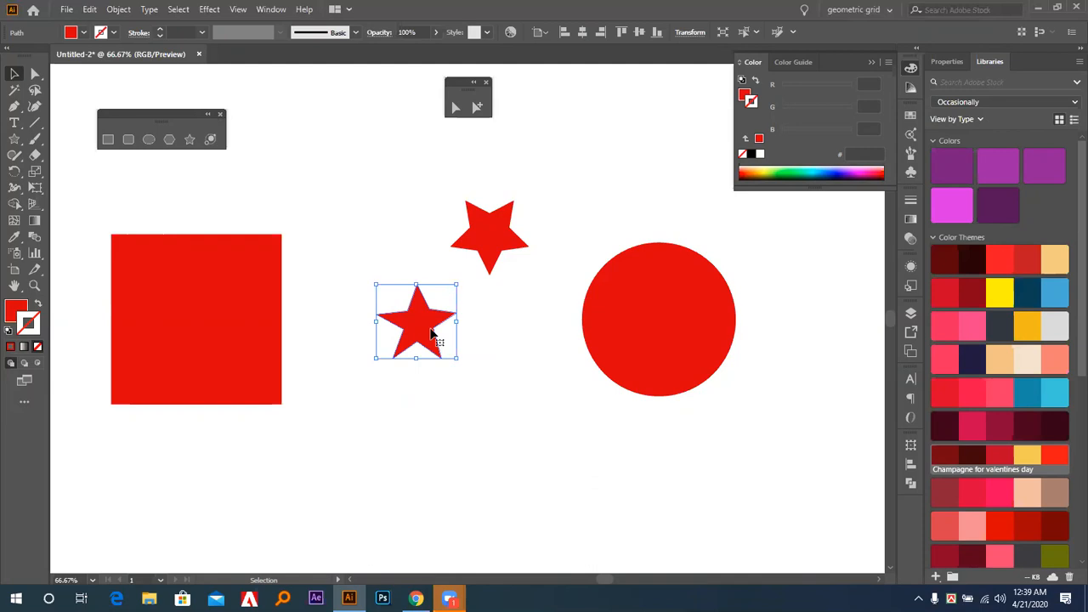
pyautogui.press('Delete')
# Create a thin-armed 5-point star below the first one, with radii of 10 px and 50 px.
pyautogui.click(189, 140)
pyautogui.click(432, 357)
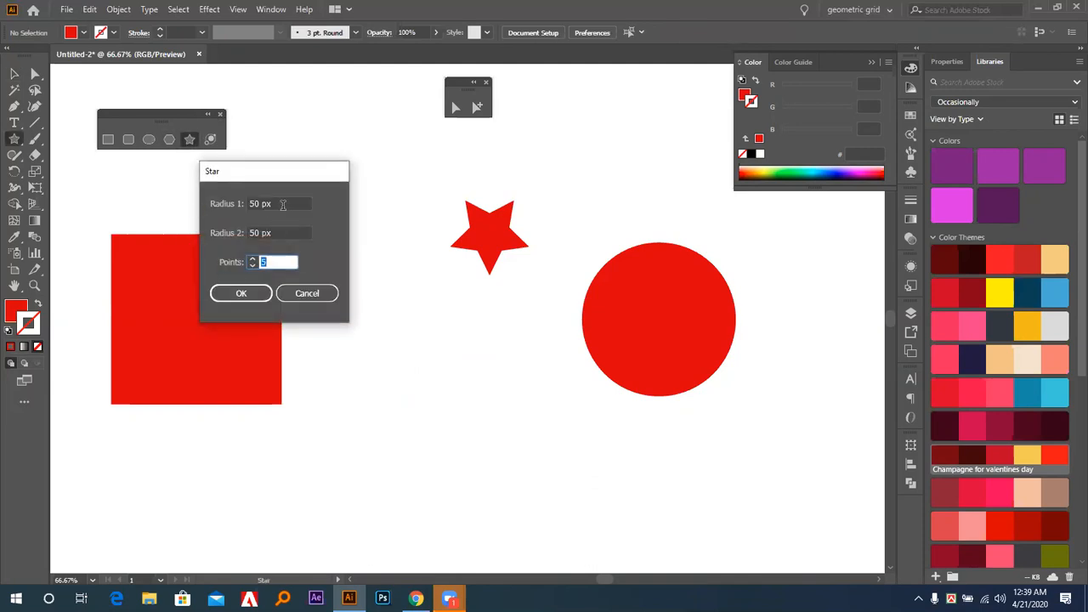
pyautogui.click(283, 204)
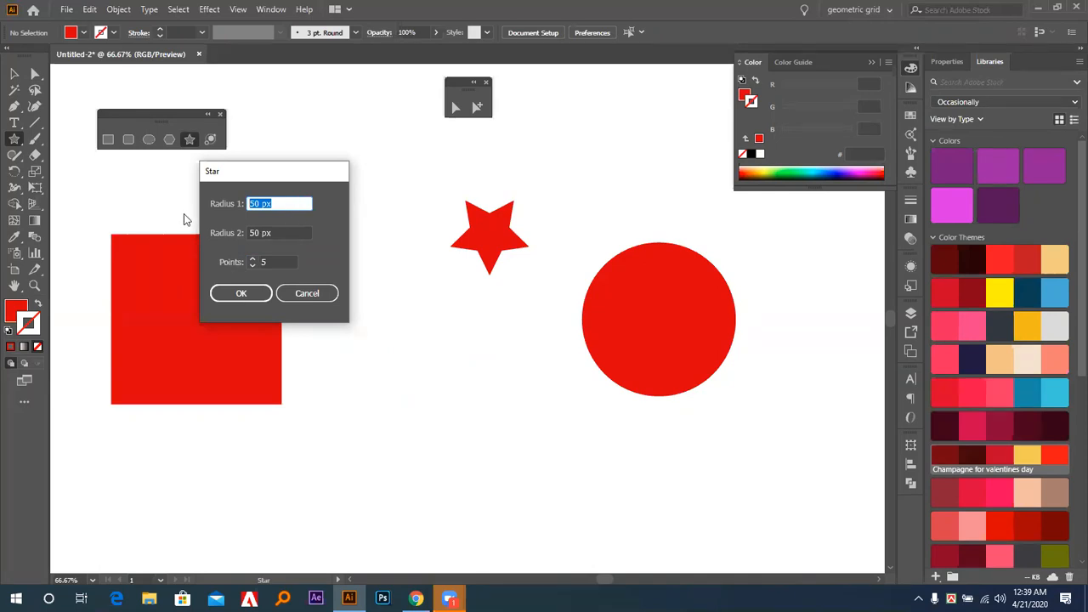
pyautogui.write('10')
pyautogui.press('Tab')
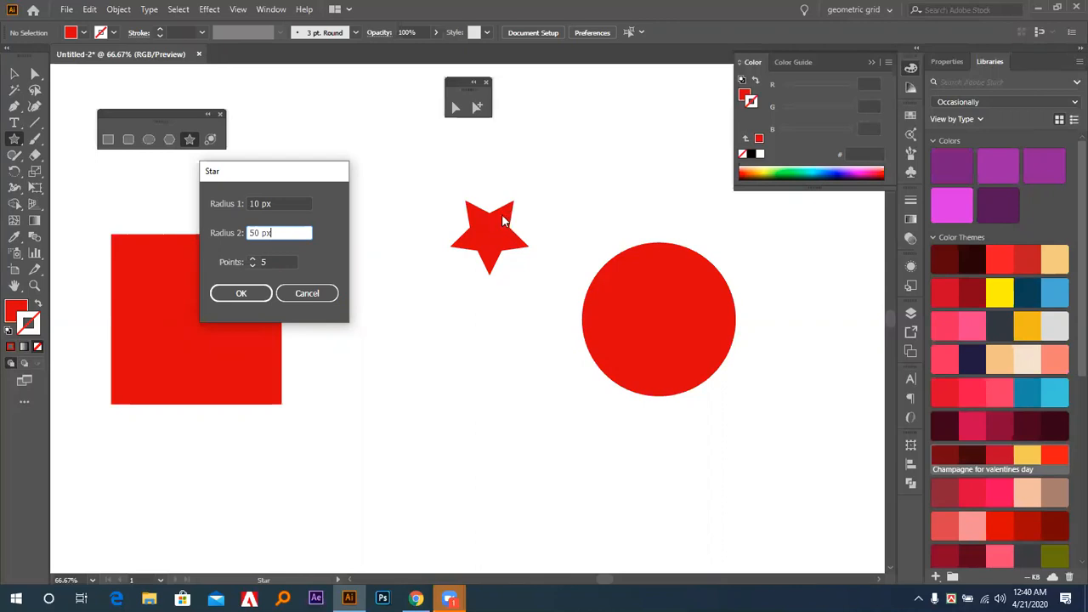
pyautogui.click(255, 293)
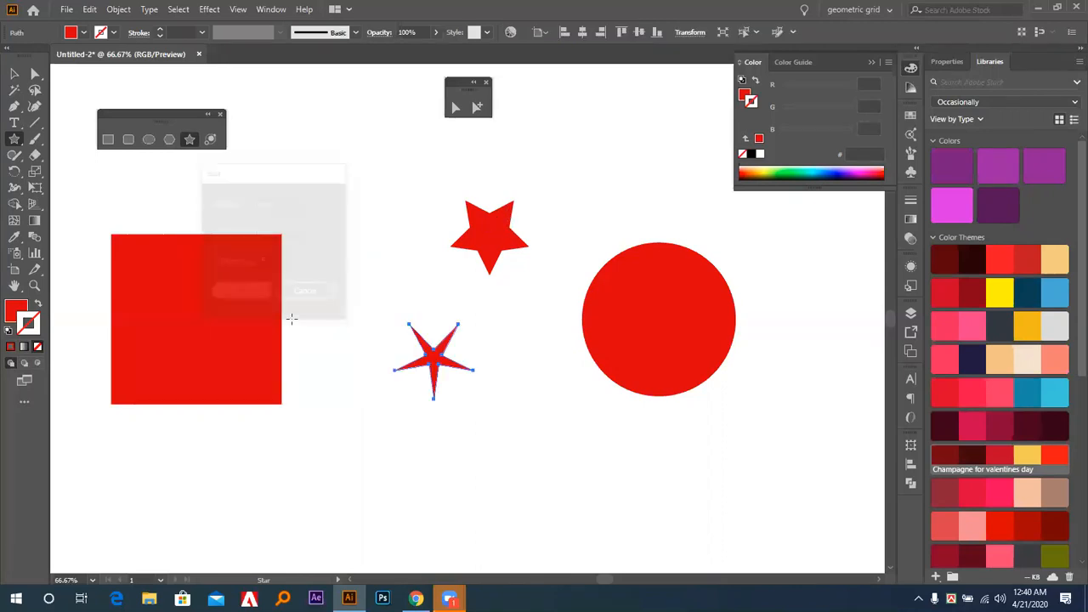
# Delete the thin-armed star below the upper star.
pyautogui.press('v')
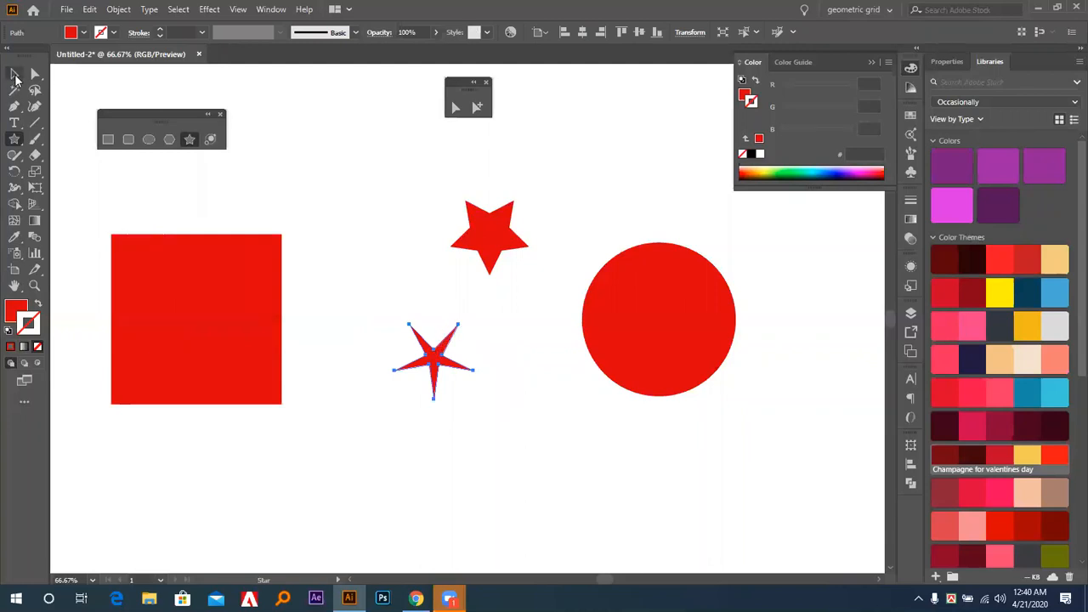
pyautogui.click(384, 338)
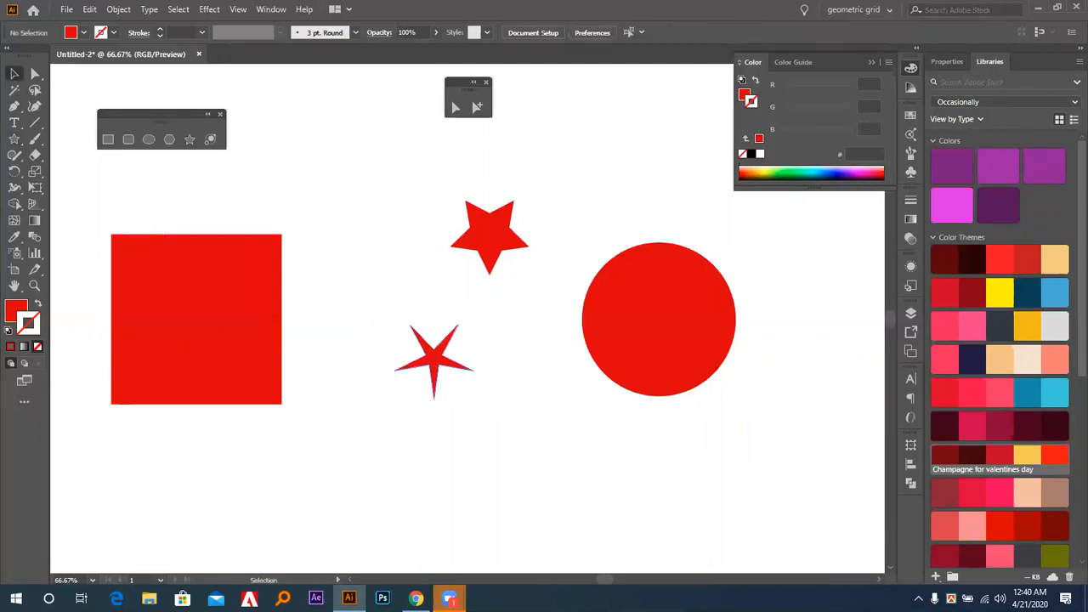
pyautogui.click(434, 386)
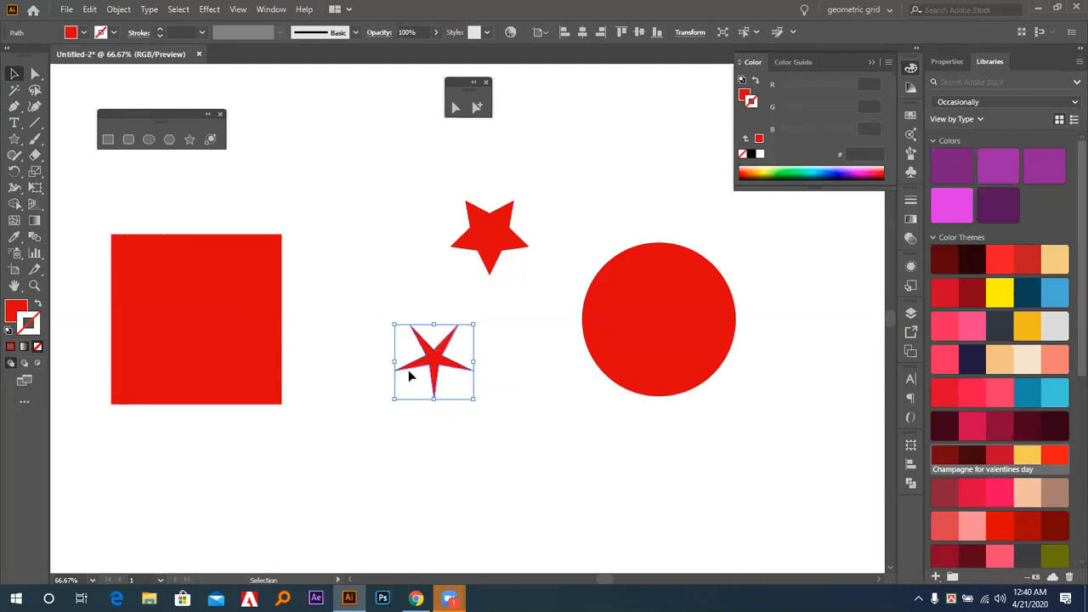
pyautogui.click(370, 291)
pyautogui.moveTo(370, 299); pyautogui.dragTo(460, 399)
pyautogui.press('Delete')
# Create a 3-point star below the five-pointed star, with radii of 25 px and 50 px.
pyautogui.click(190, 138)
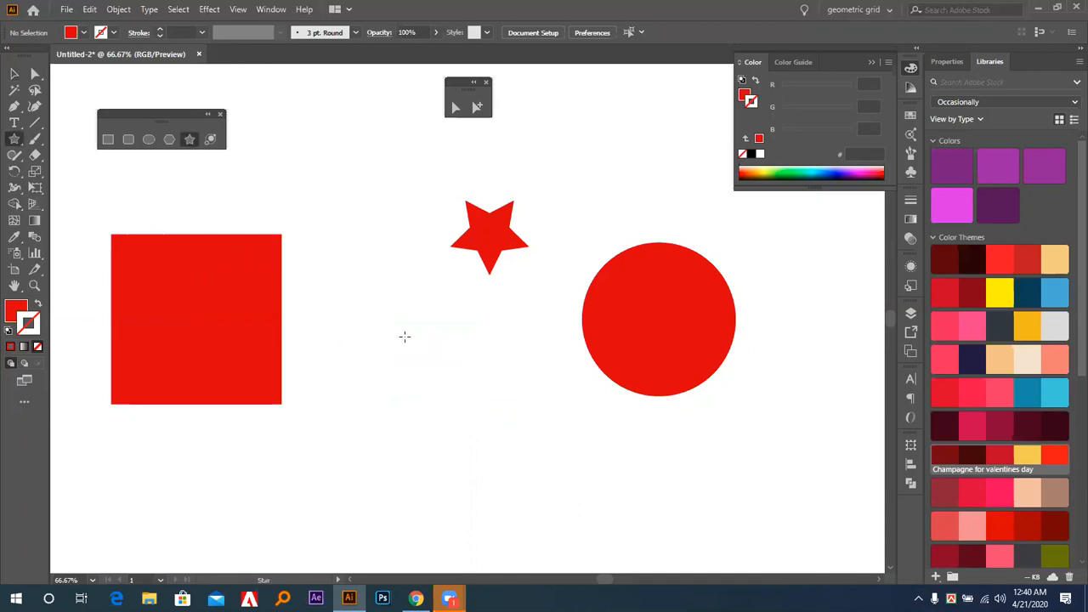
pyautogui.click(435, 341)
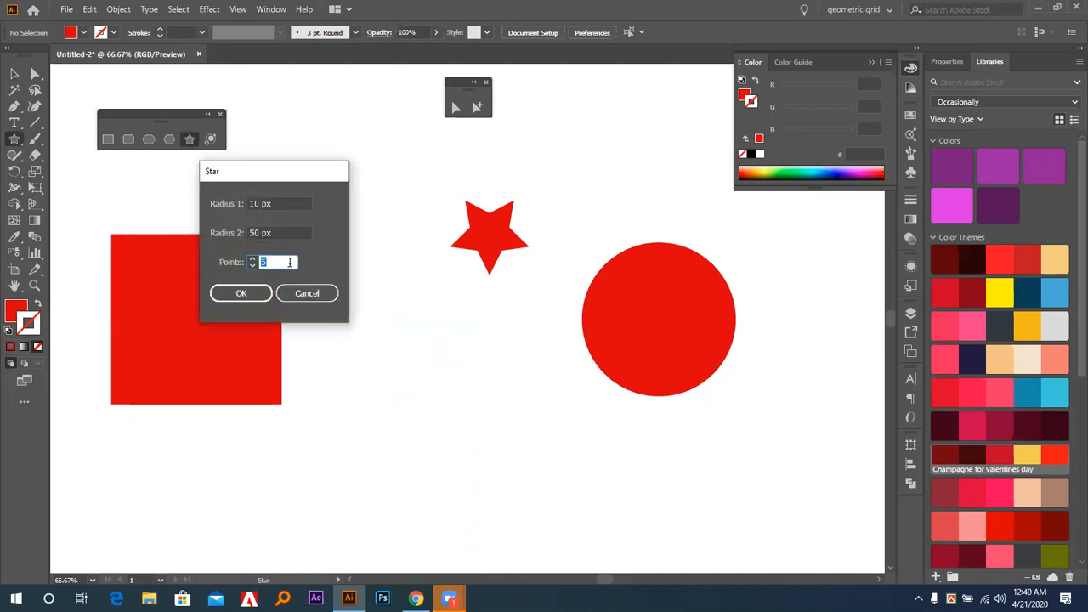
pyautogui.click(291, 203)
pyautogui.write('25')
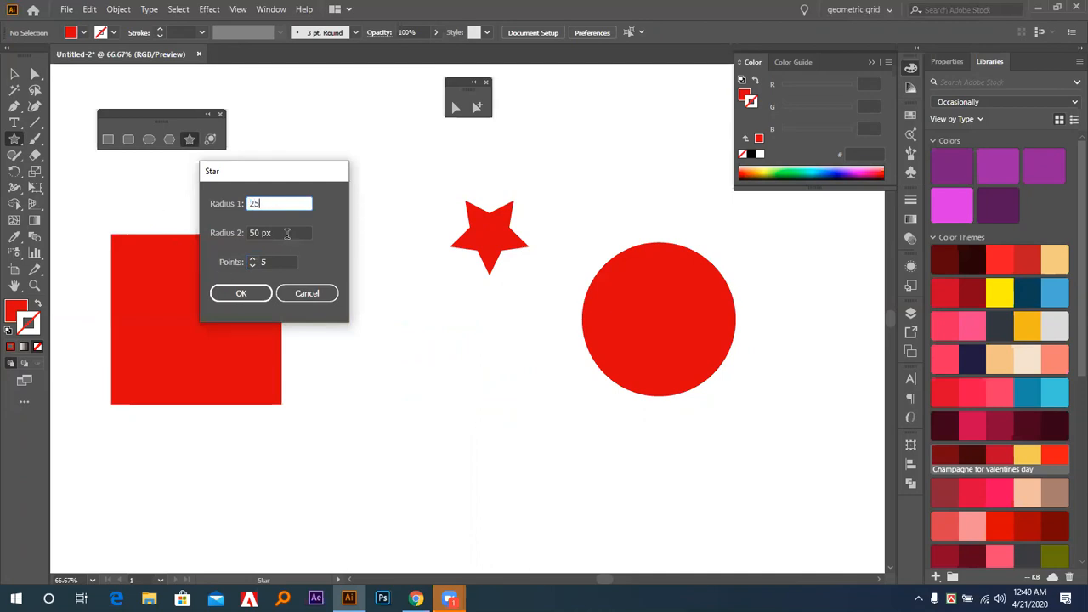
pyautogui.press('Tab')
pyautogui.moveTo(274, 173); pyautogui.dragTo(717, 213)
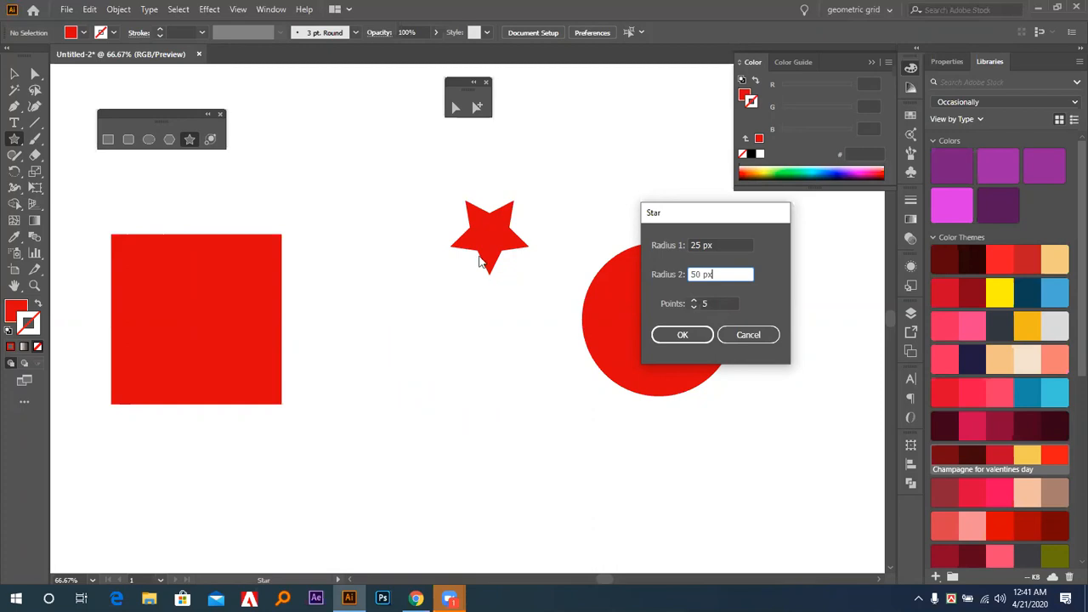
pyautogui.press('Tab')
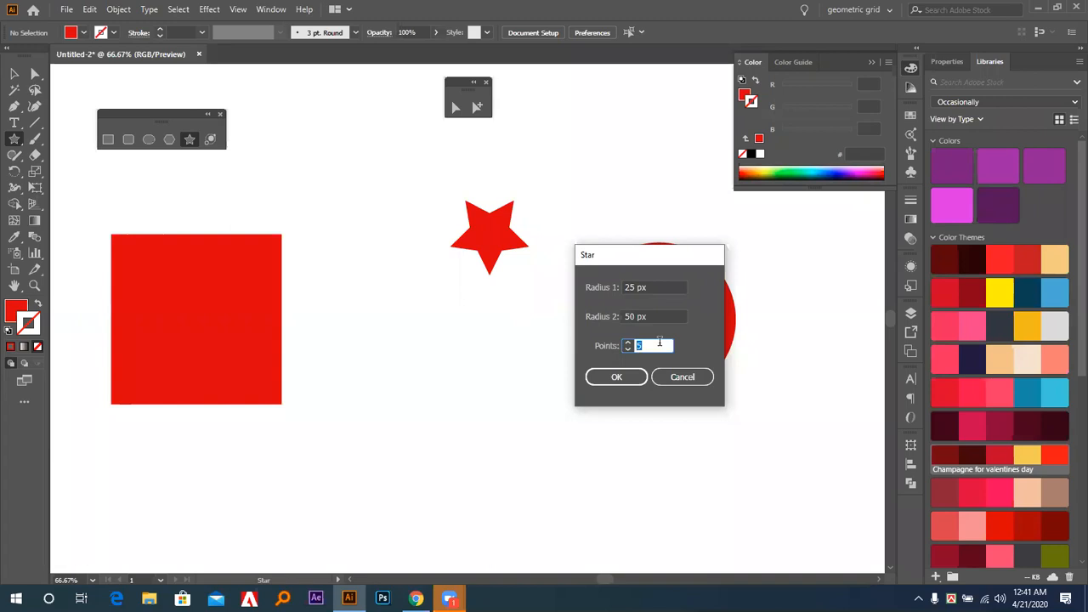
pyautogui.write('3')
pyautogui.click(601, 377)
# Move the small 3-point star slightly up and to the left, and inspect its anchor points with Direct Selection.
pyautogui.click(15, 74)
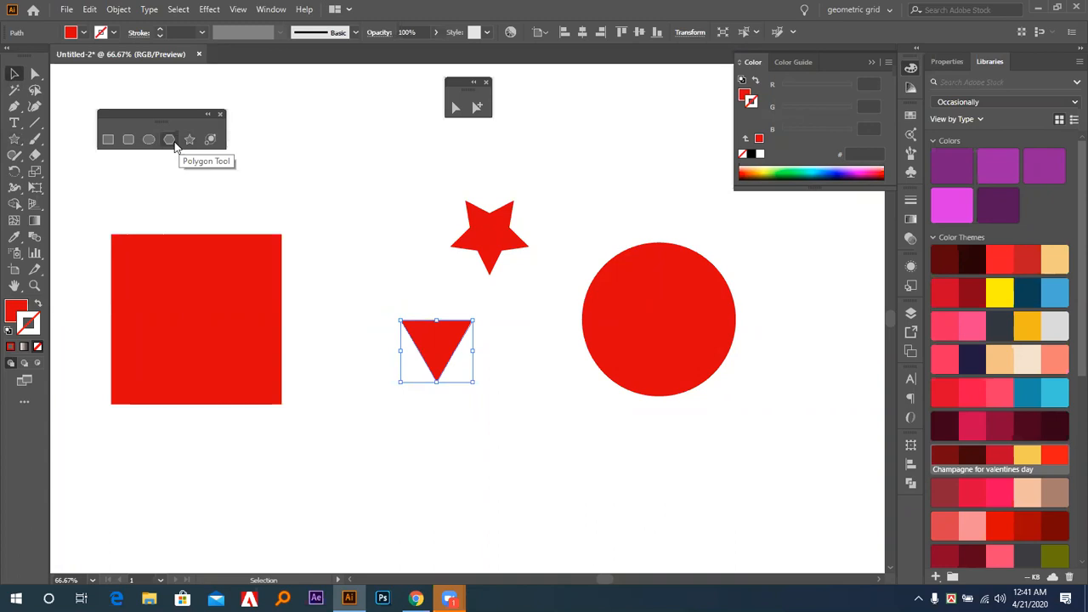
pyautogui.moveTo(433, 338); pyautogui.dragTo(419, 326)
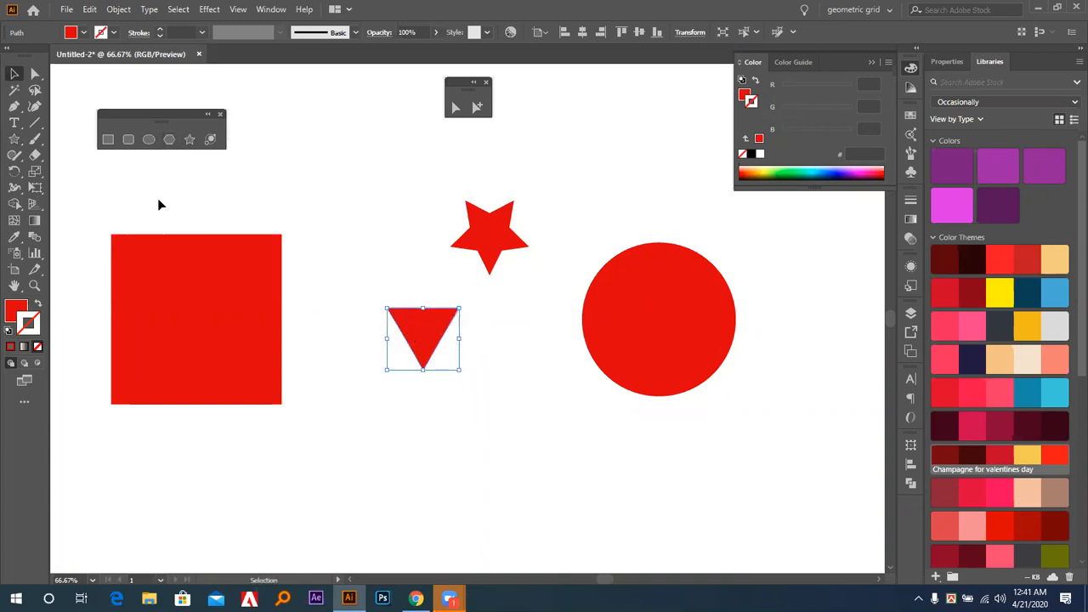
pyautogui.click(35, 75)
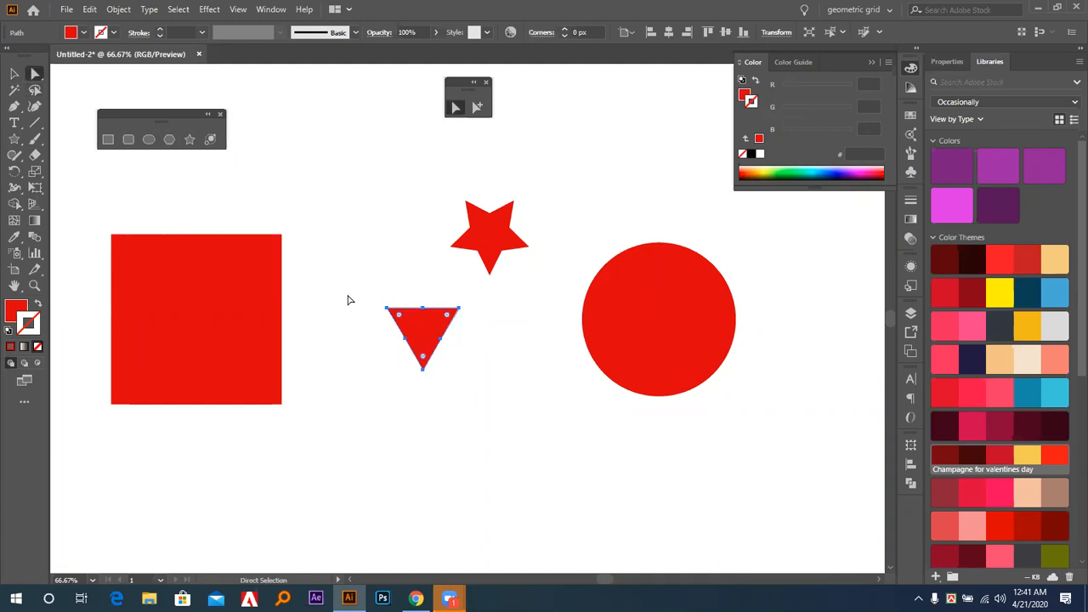
pyautogui.click(428, 319)
pyautogui.click(435, 330)
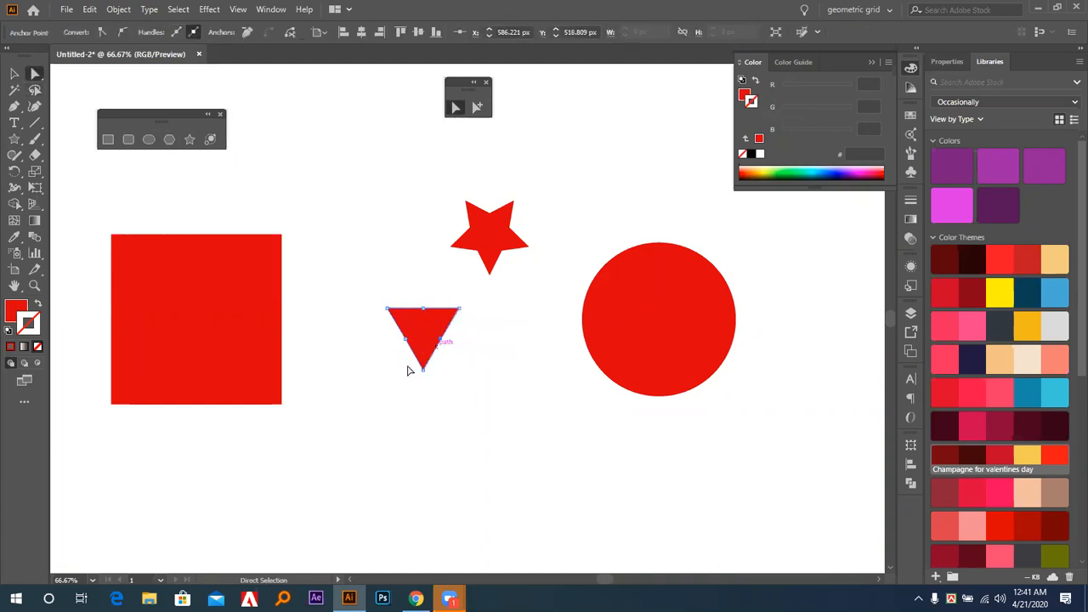
pyautogui.click(212, 209)
# Create a three-sided polygon with a 200 px radius and move it down and to the left, clear of the other shapes.
pyautogui.click(170, 139)
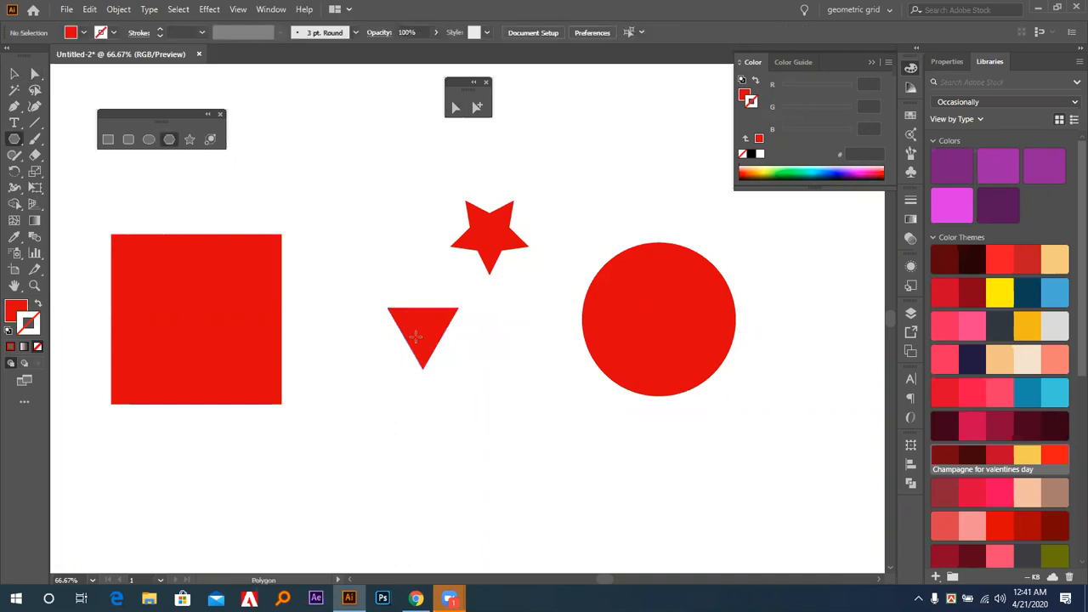
pyautogui.click(505, 371)
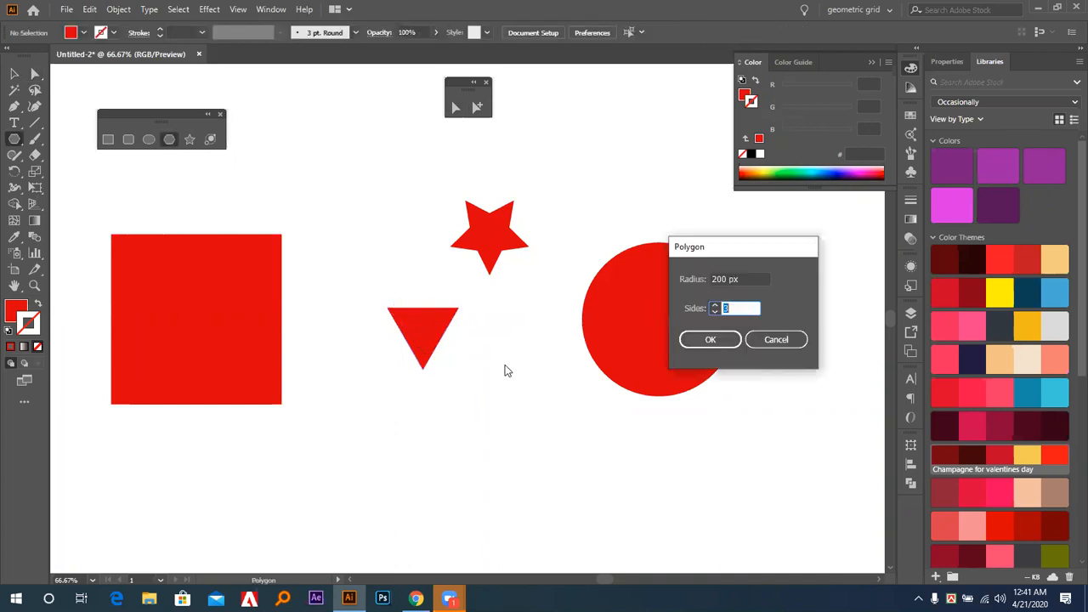
pyautogui.click(711, 340)
pyautogui.click(35, 74)
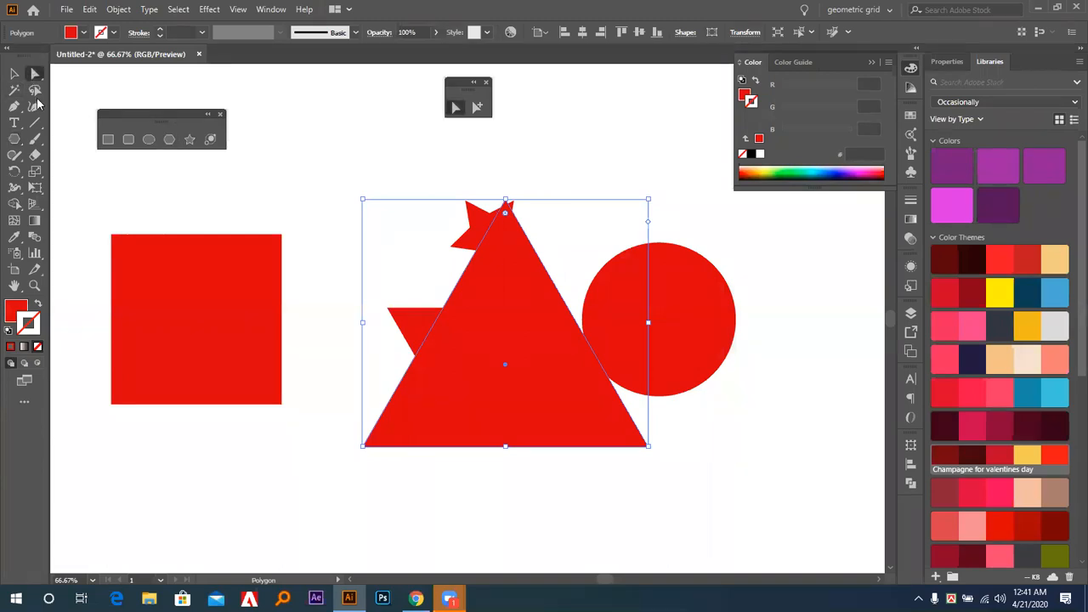
pyautogui.moveTo(503, 345); pyautogui.dragTo(358, 460)
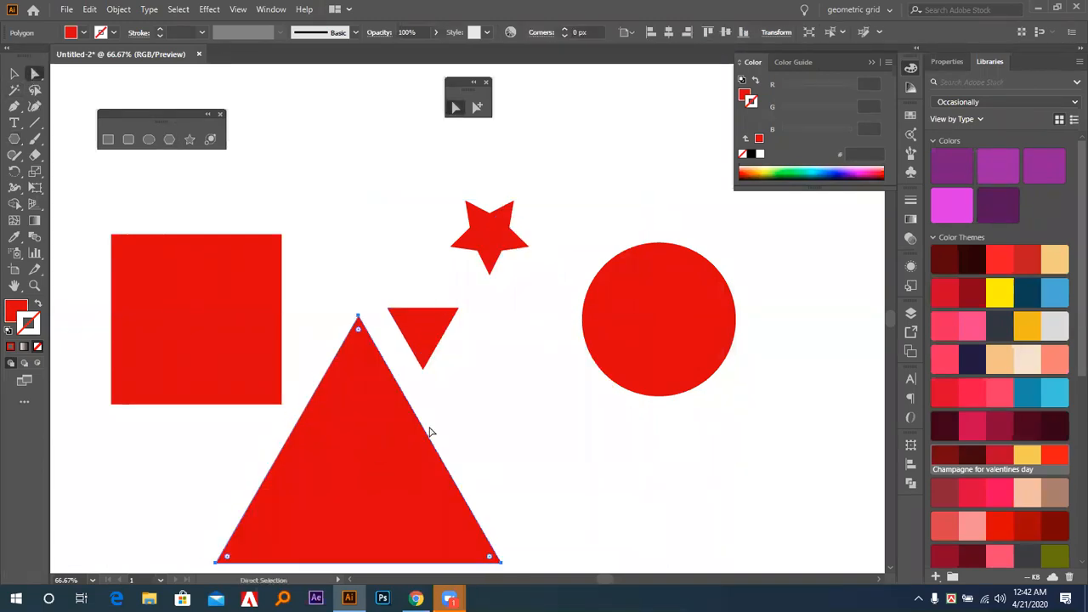
pyautogui.moveTo(354, 391); pyautogui.dragTo(352, 378)
# Move the small 3-point star slightly up and pull its bottom anchor point inward to notch the shape.
pyautogui.moveTo(416, 335); pyautogui.dragTo(416, 327)
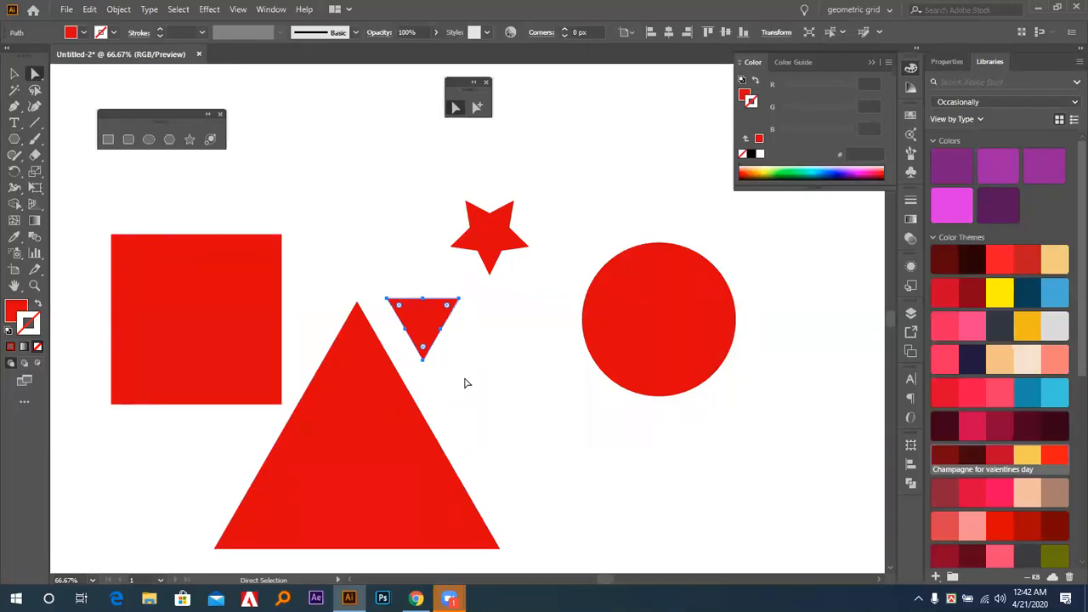
pyautogui.click(468, 382)
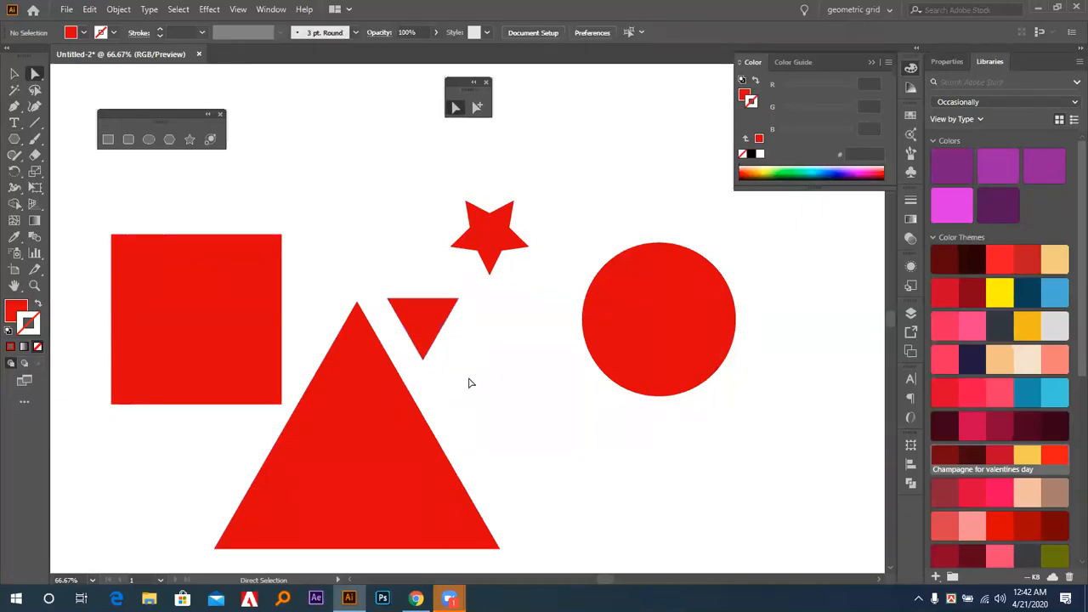
pyautogui.click(426, 354)
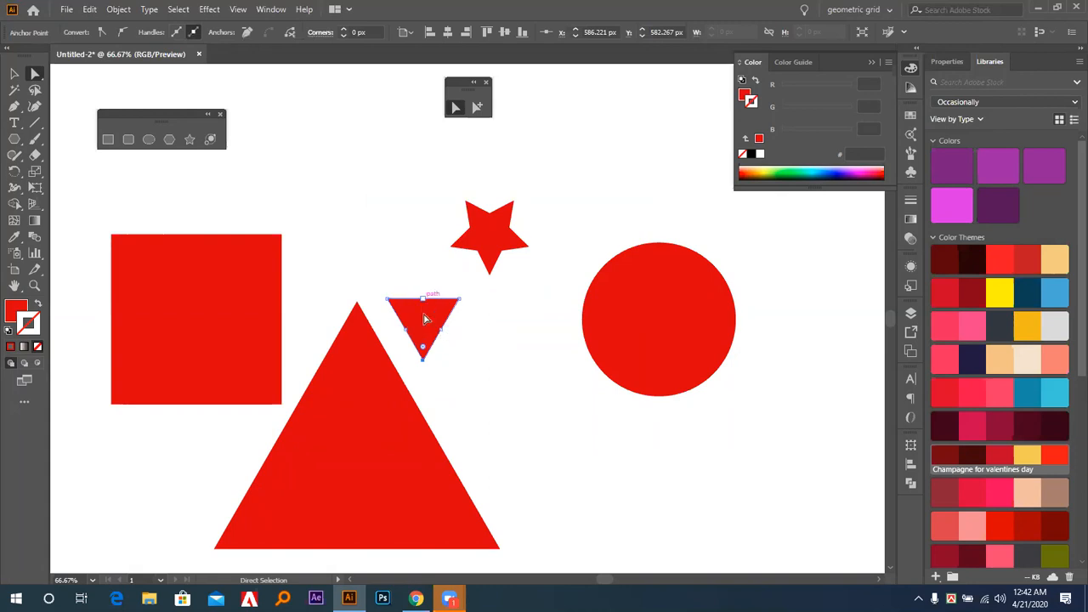
pyautogui.moveTo(424, 357); pyautogui.dragTo(422, 328)
pyautogui.click(431, 367)
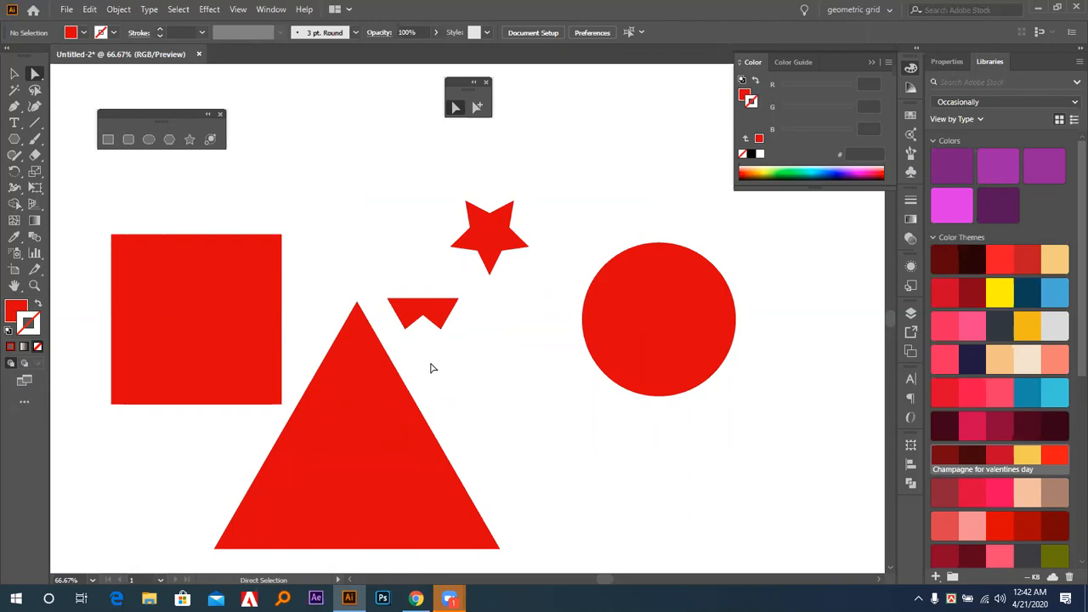
# Delete the large triangle and the notched small star together.
pyautogui.press('v')
pyautogui.moveTo(352, 275); pyautogui.dragTo(438, 398)
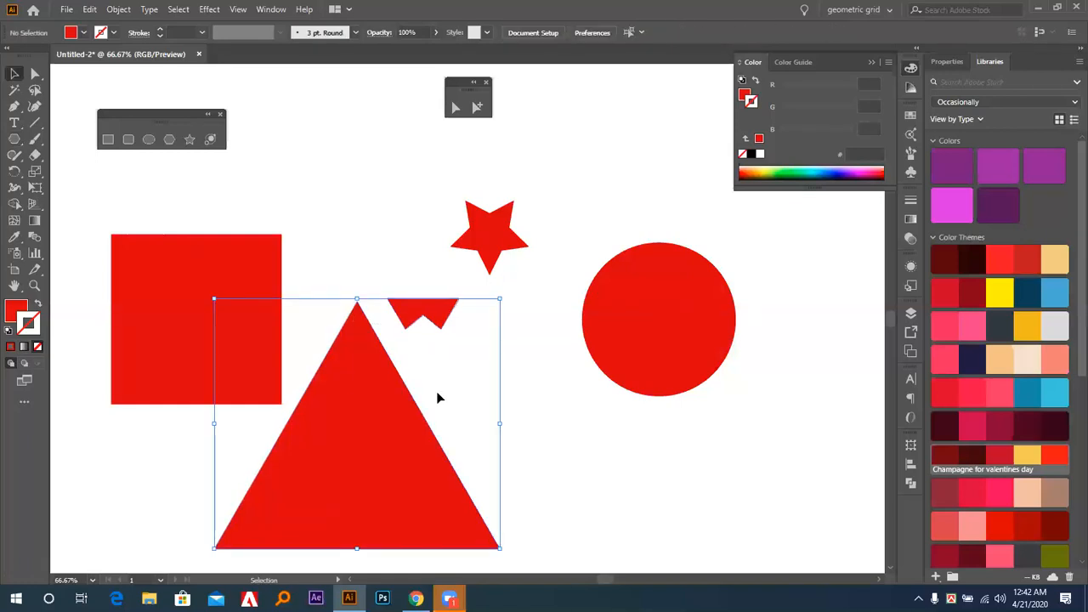
pyautogui.press('Delete')
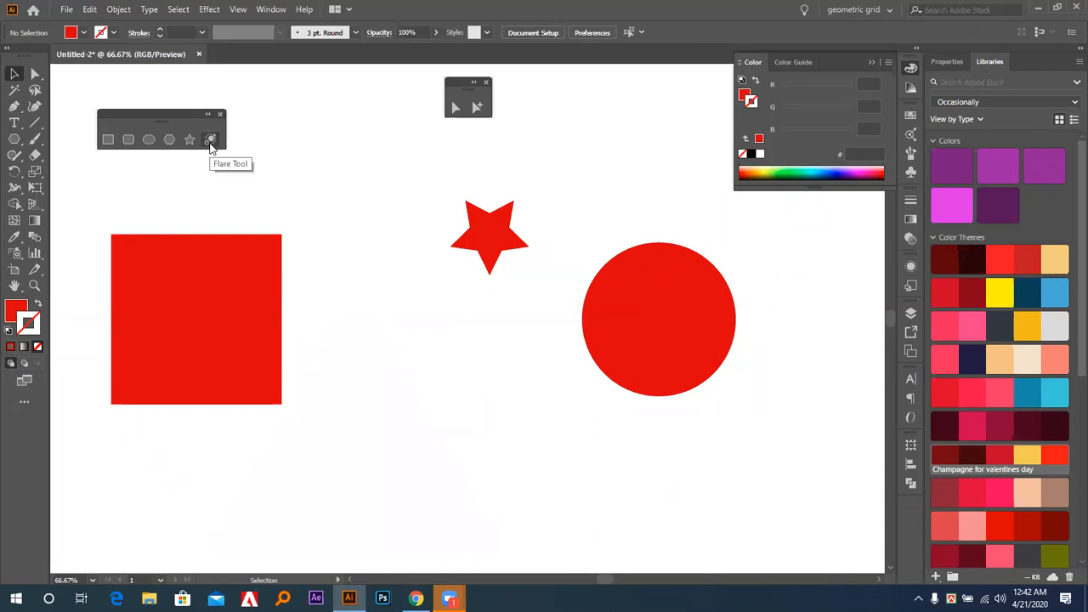
# Draw a flare diagonally across the red square, from its lower-left area to its upper-right corner.
pyautogui.click(211, 140)
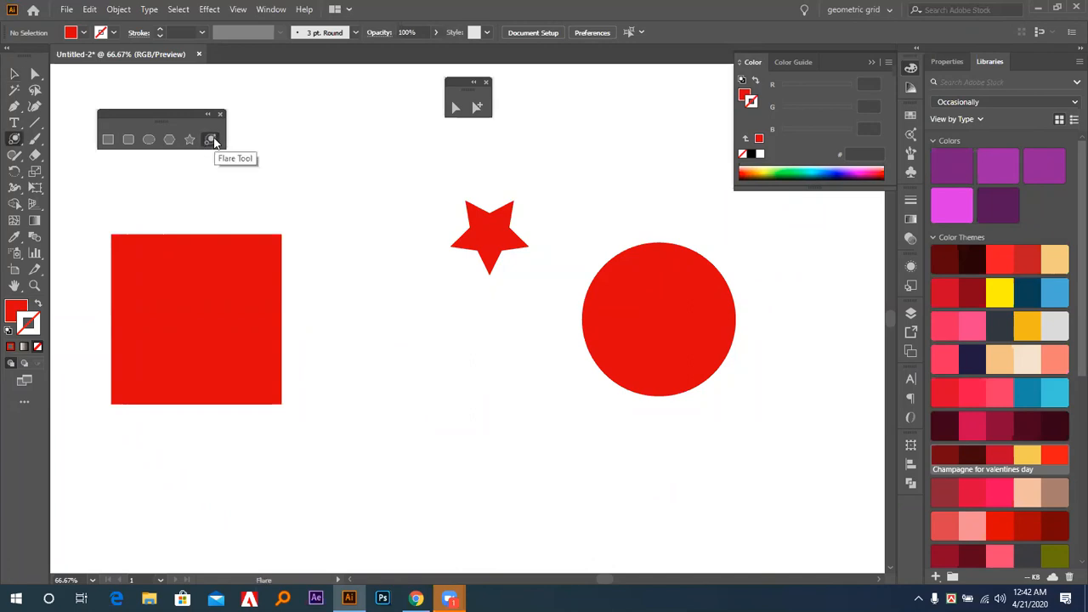
pyautogui.moveTo(143, 374); pyautogui.dragTo(252, 270)
pyautogui.click(15, 74)
pyautogui.click(323, 379)
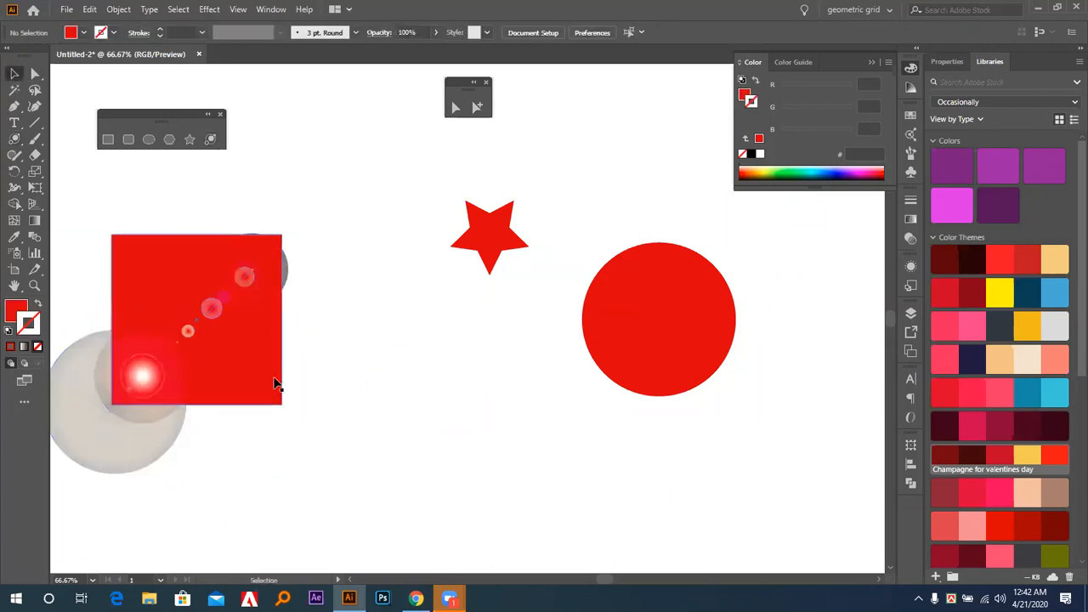
# Enlarge the red square about its center to roughly twice its size, and move the flare up and to the right within it.
pyautogui.click(282, 405)
pyautogui.moveTo(284, 408); pyautogui.dragTo(367, 503)
pyautogui.click(442, 449)
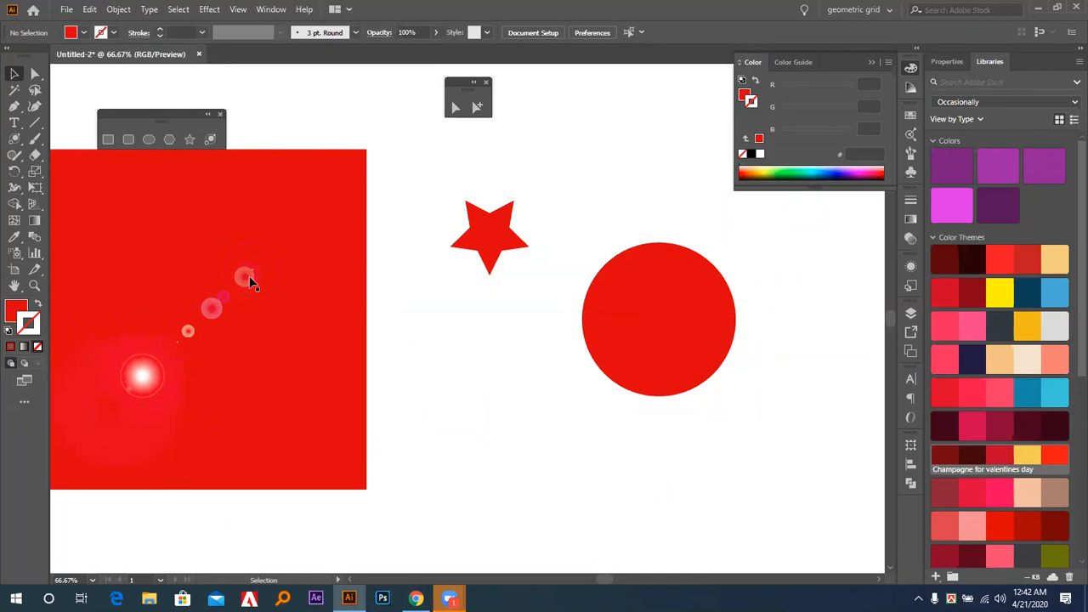
pyautogui.click(149, 414)
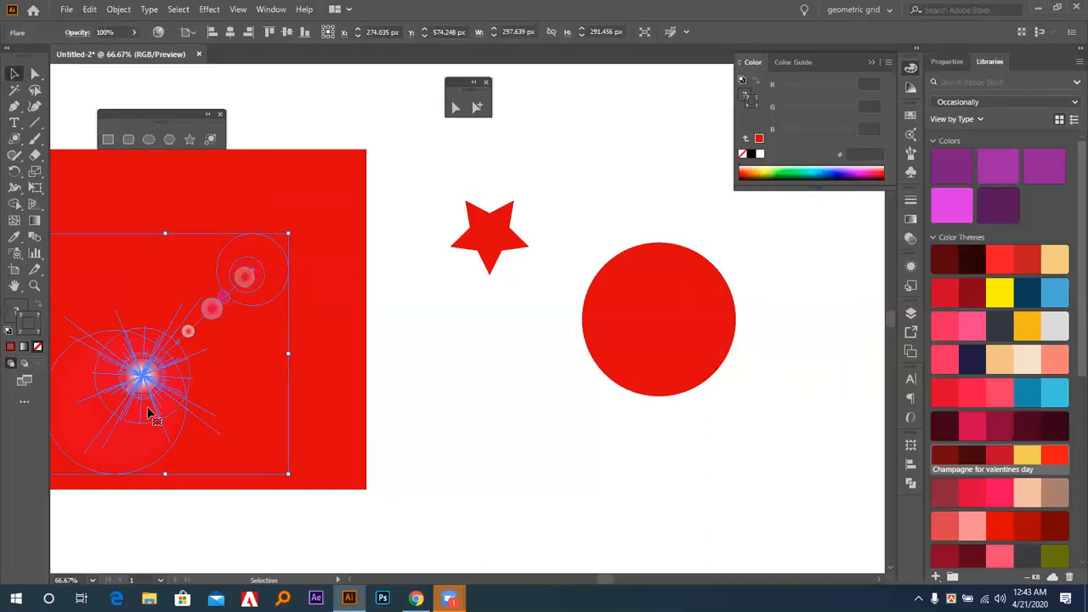
pyautogui.moveTo(241, 271); pyautogui.dragTo(294, 201)
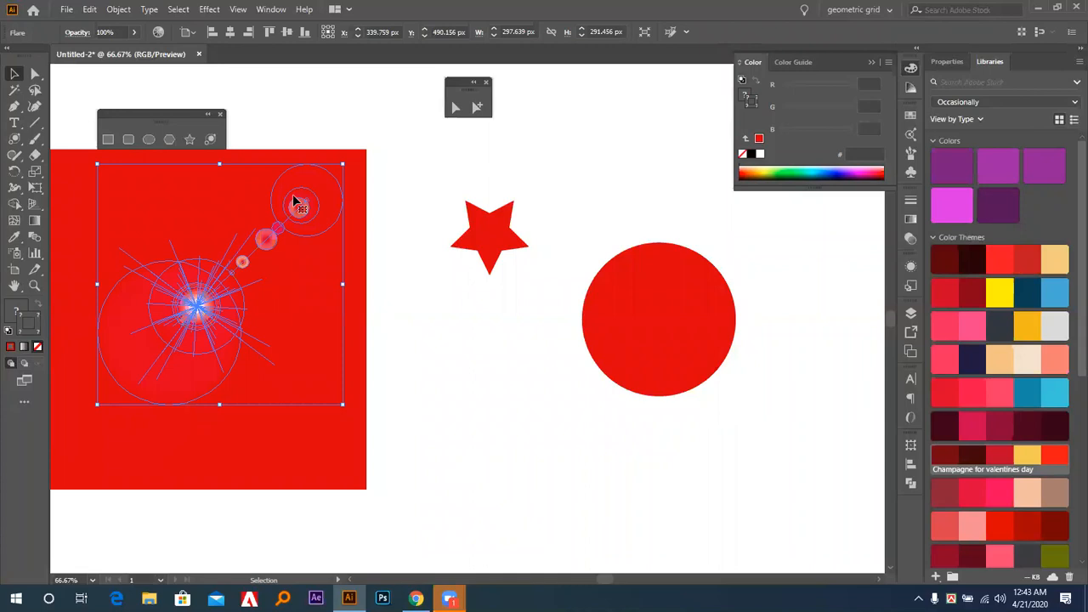
# Delete the flare, the large red square, the five-pointed star and the circle to clear the artboard.
pyautogui.press('Delete')
pyautogui.click(249, 298)
pyautogui.press('Delete')
pyautogui.moveTo(422, 209); pyautogui.dragTo(769, 389)
pyautogui.press('Delete')
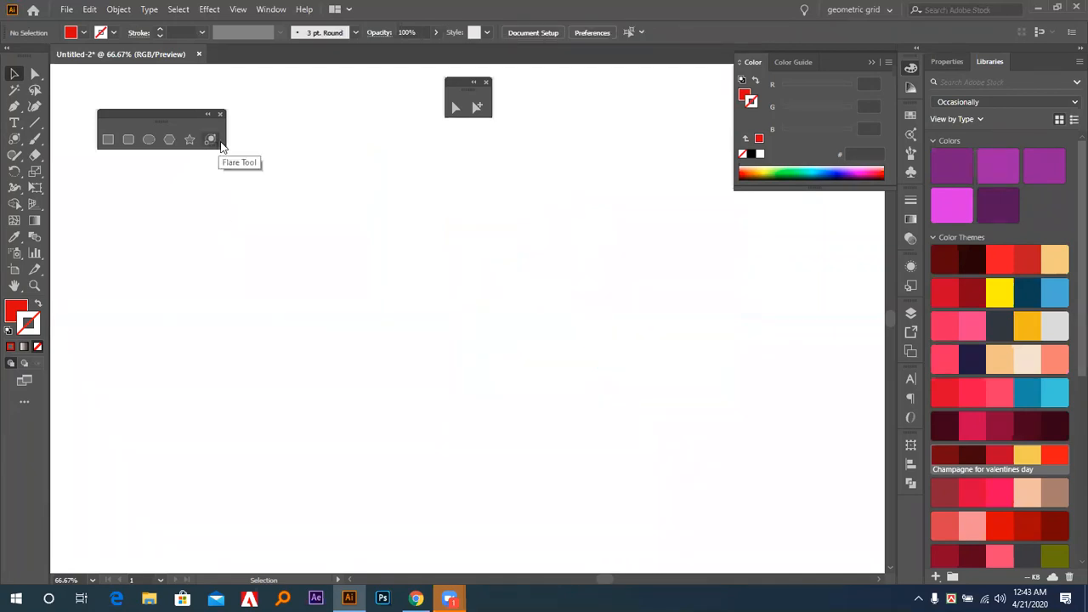
# Create a thin-armed 5-point star near the canvas center with radii of 5 px and 50 px, and undo it.
pyautogui.moveTo(159, 118); pyautogui.dragTo(137, 94)
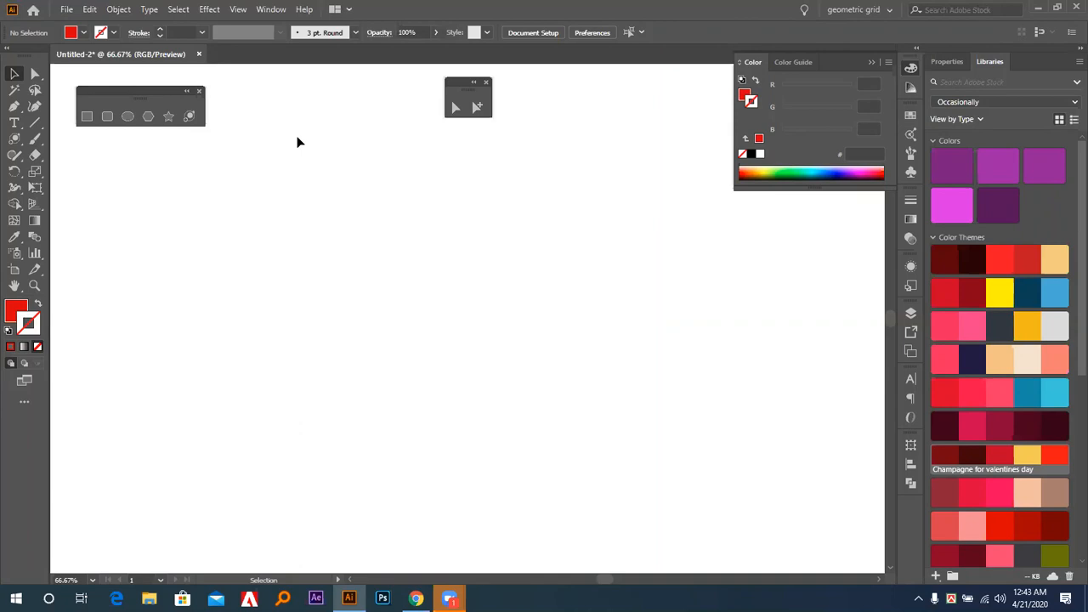
pyautogui.click(168, 116)
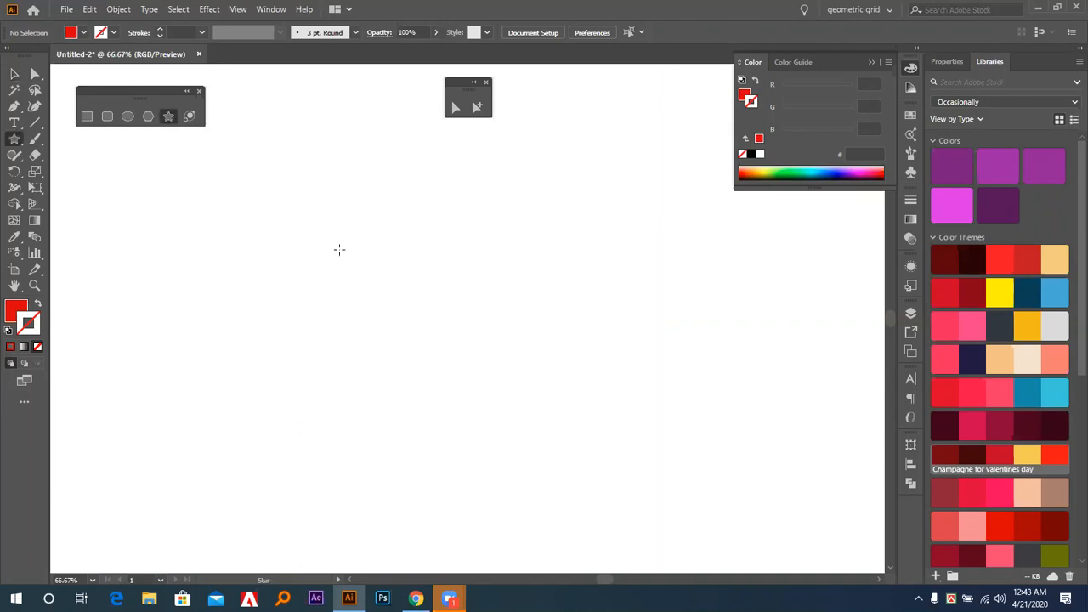
pyautogui.click(430, 316)
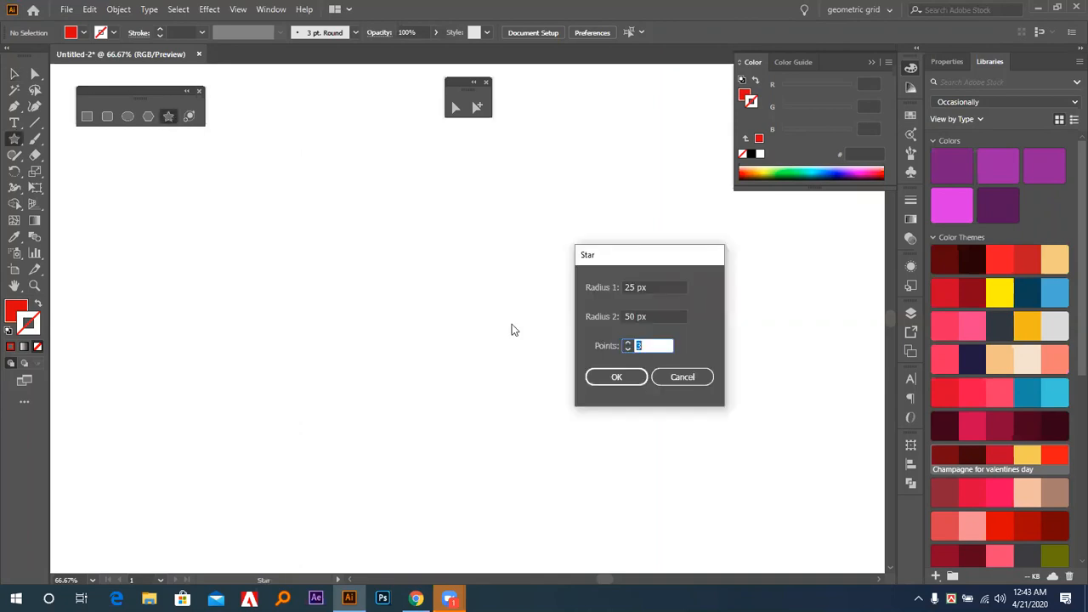
pyautogui.click(659, 287)
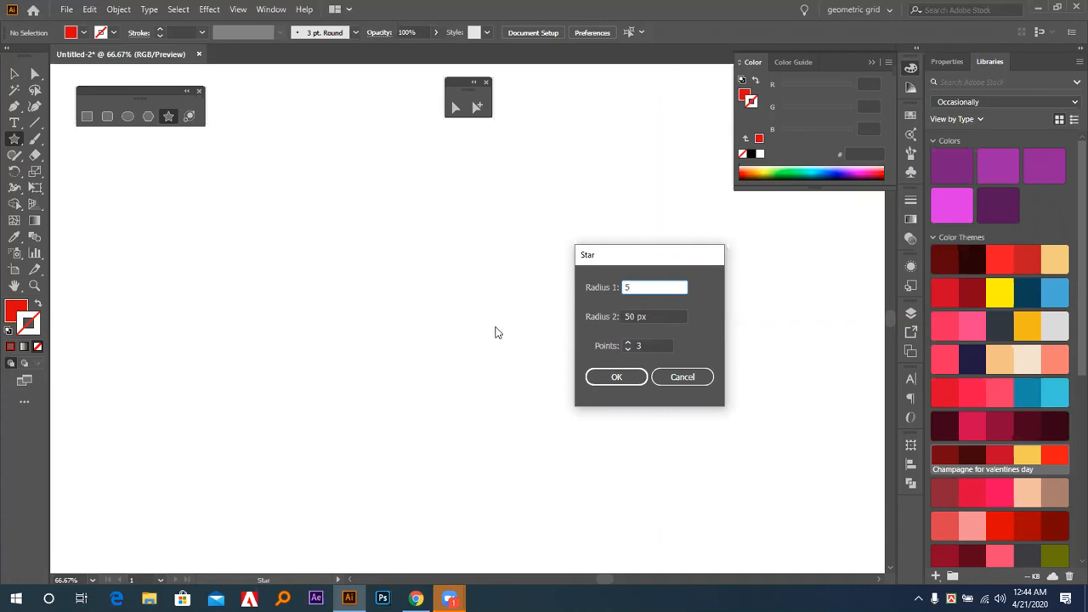
pyautogui.press('Tab')
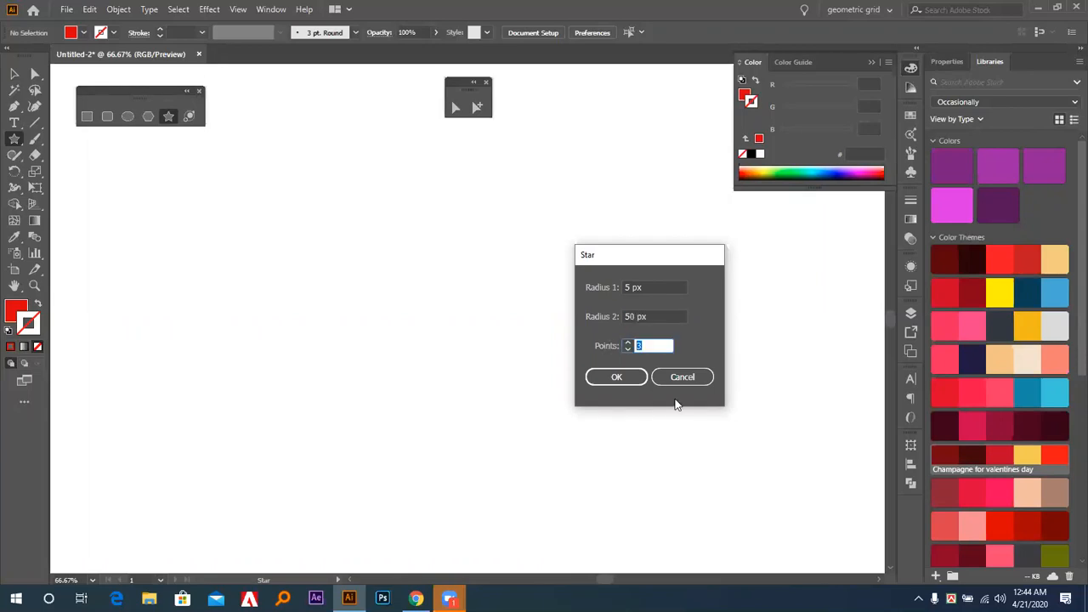
pyautogui.write('5')
pyautogui.click(669, 317)
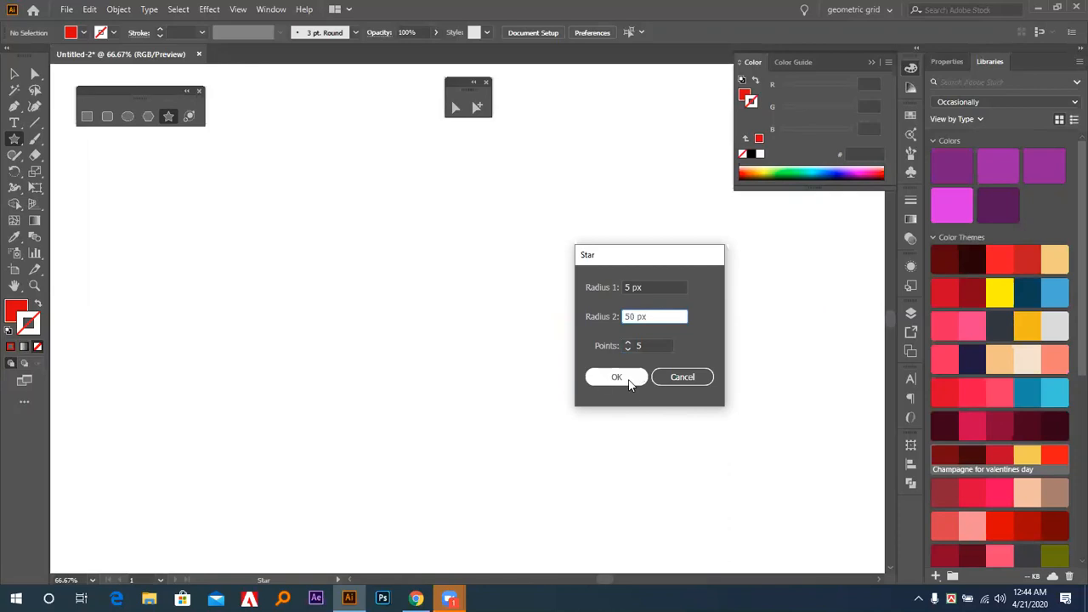
pyautogui.click(629, 382)
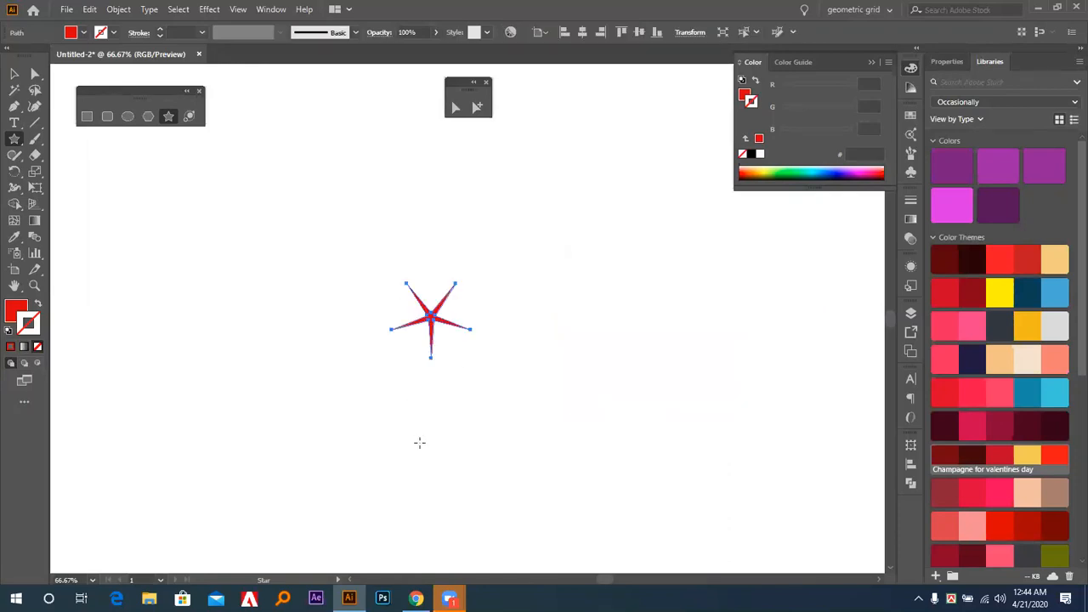
pyautogui.hotkey('ctrl', 'z')
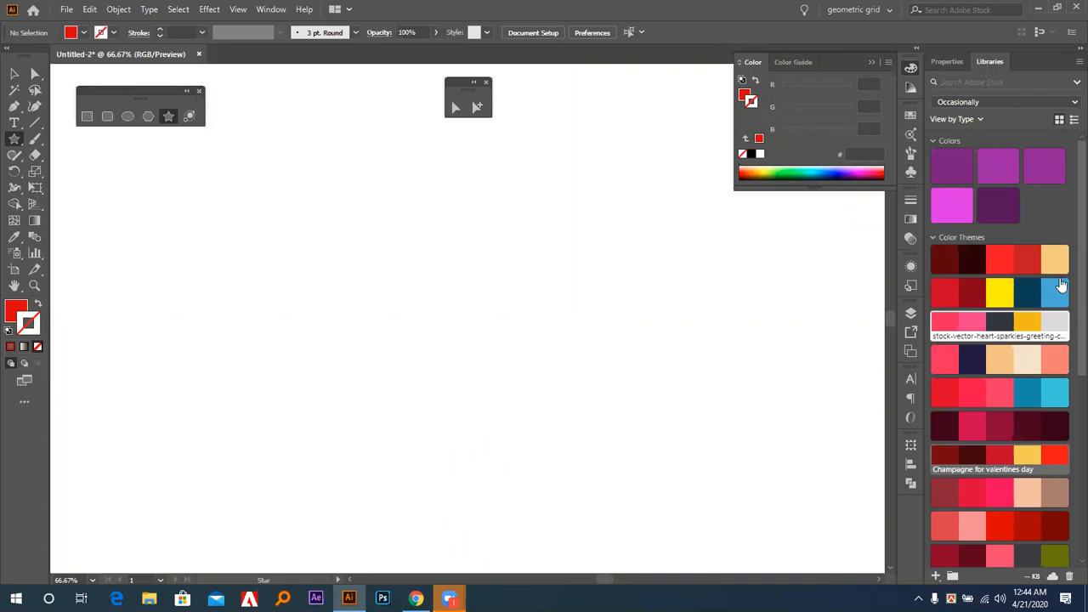
# Create a 12-point star near the canvas center with radii of 45 px and 50 px.
pyautogui.click(413, 299)
pyautogui.write('12')
pyautogui.click(666, 313)
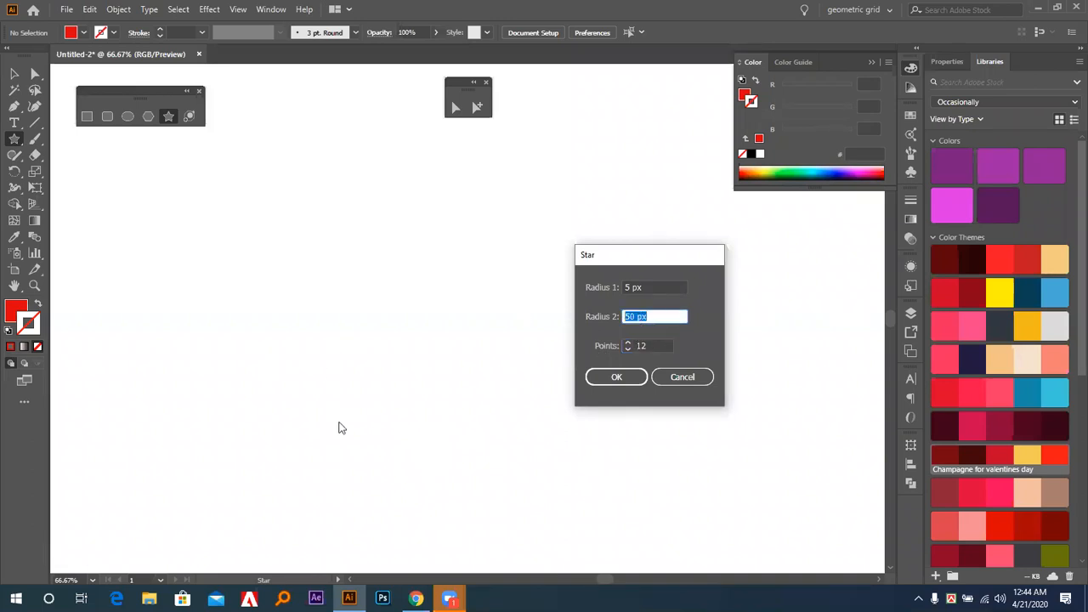
pyautogui.hotkey('shift', 'Tab')
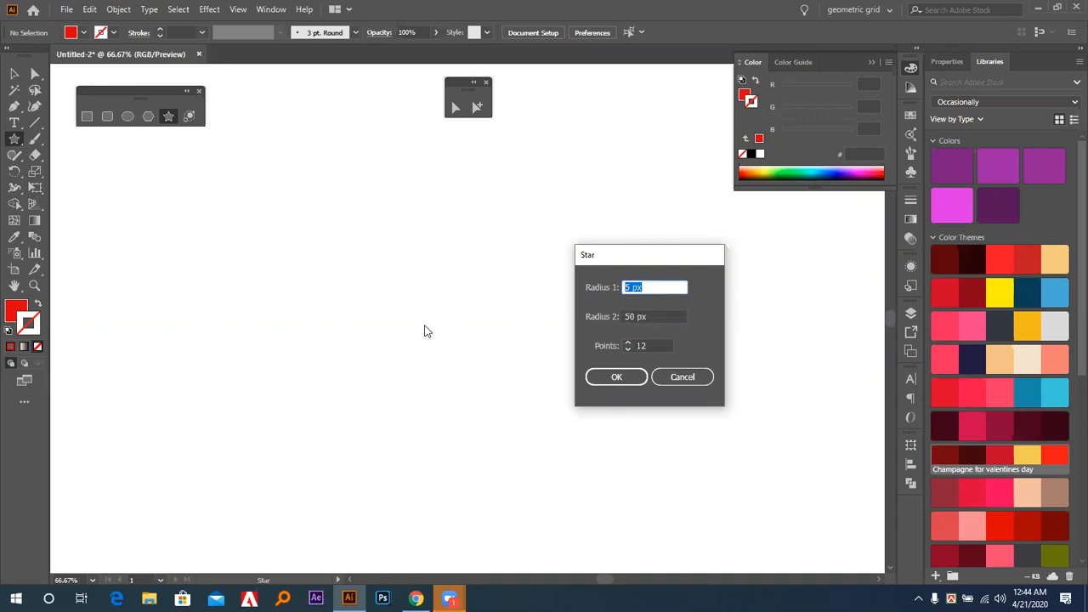
pyautogui.write('45')
pyautogui.click(648, 316)
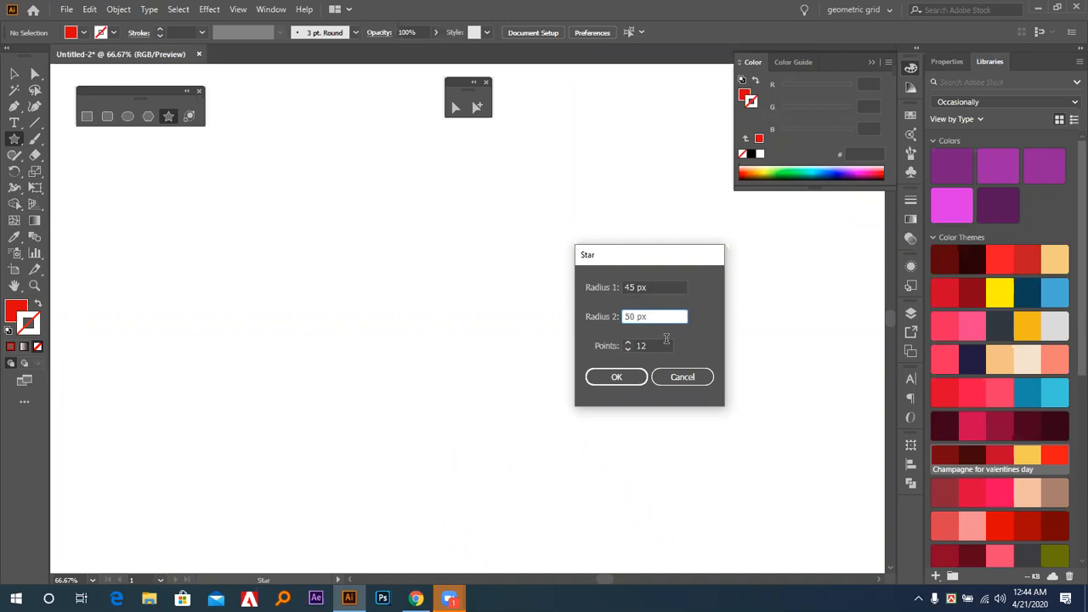
pyautogui.click(626, 374)
pyautogui.click(14, 74)
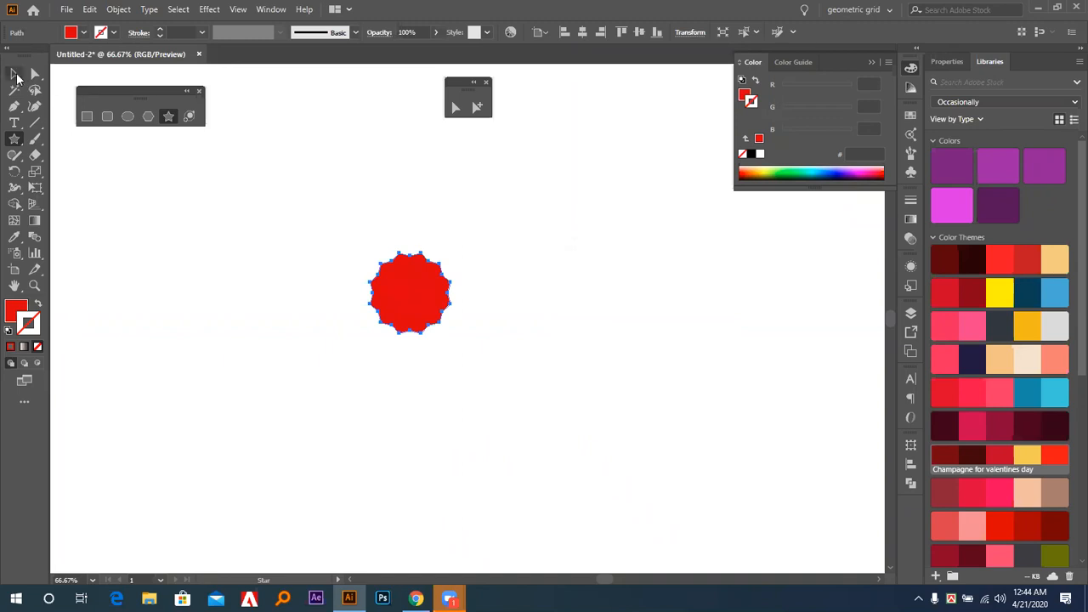
pyautogui.click(249, 344)
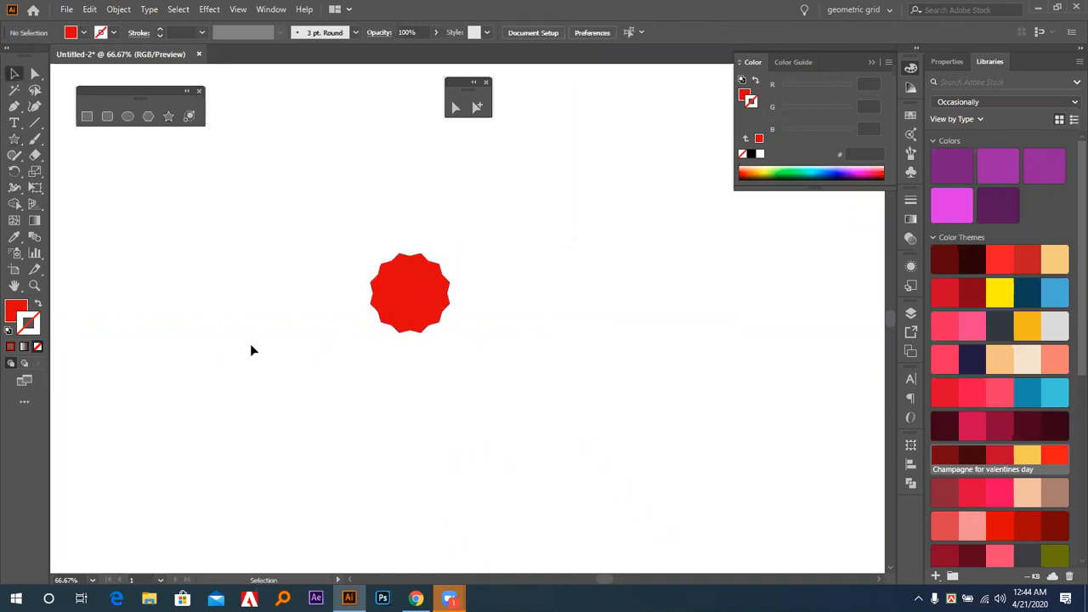
# Create a 30-point star with radii of 45 px and 50 px just right of the 12-point star.
pyautogui.click(169, 118)
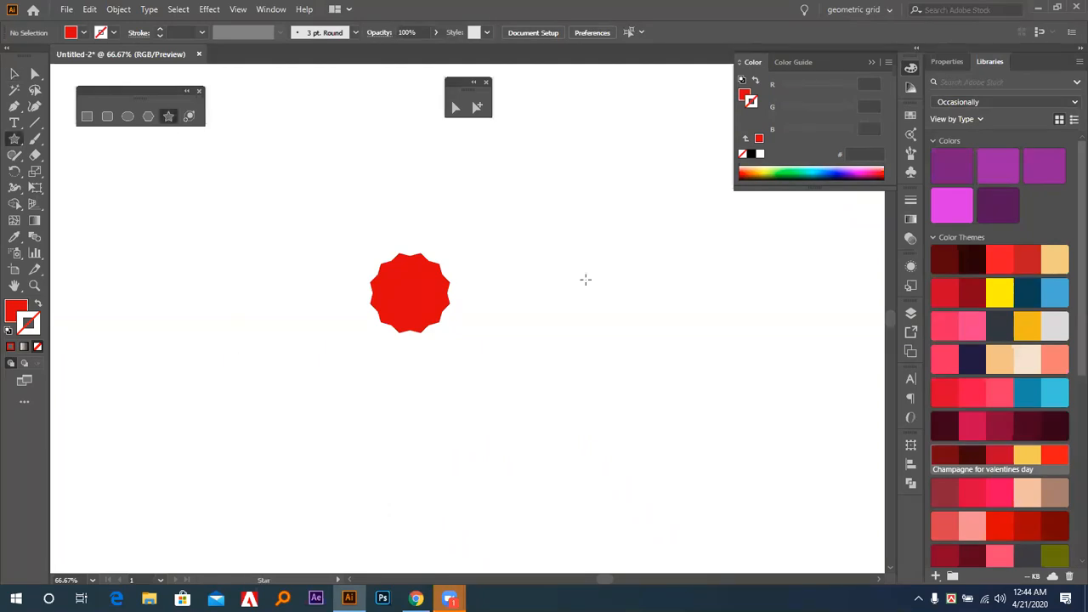
pyautogui.click(523, 308)
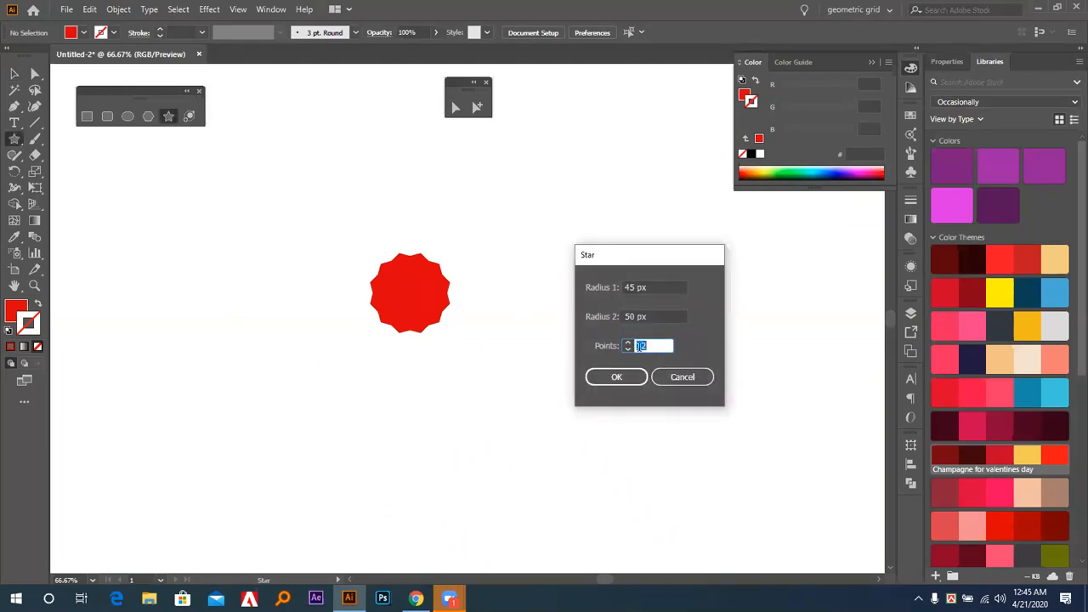
pyautogui.write('30')
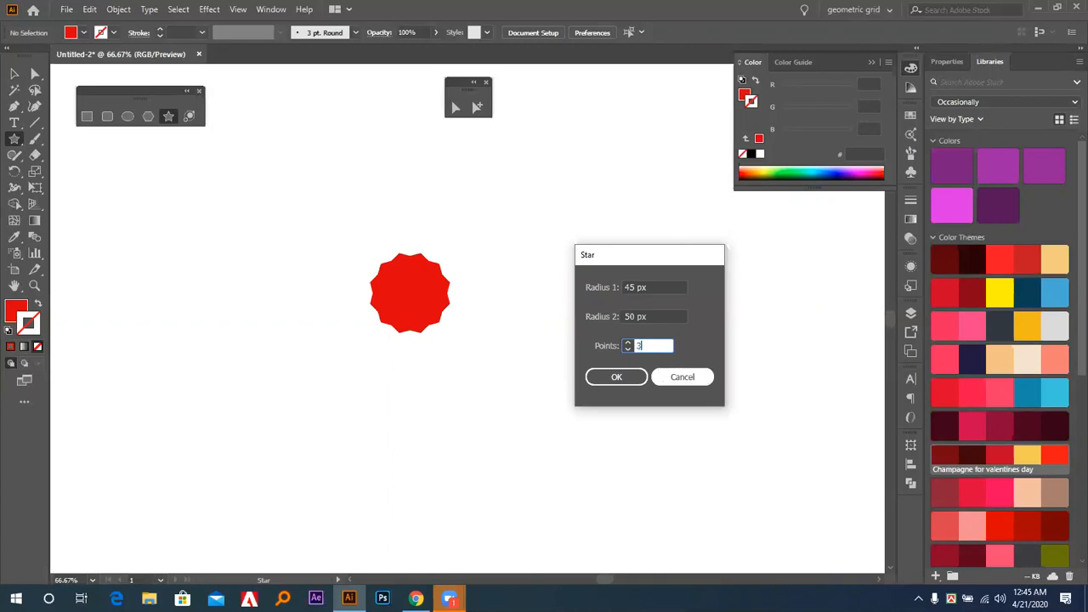
pyautogui.click(629, 381)
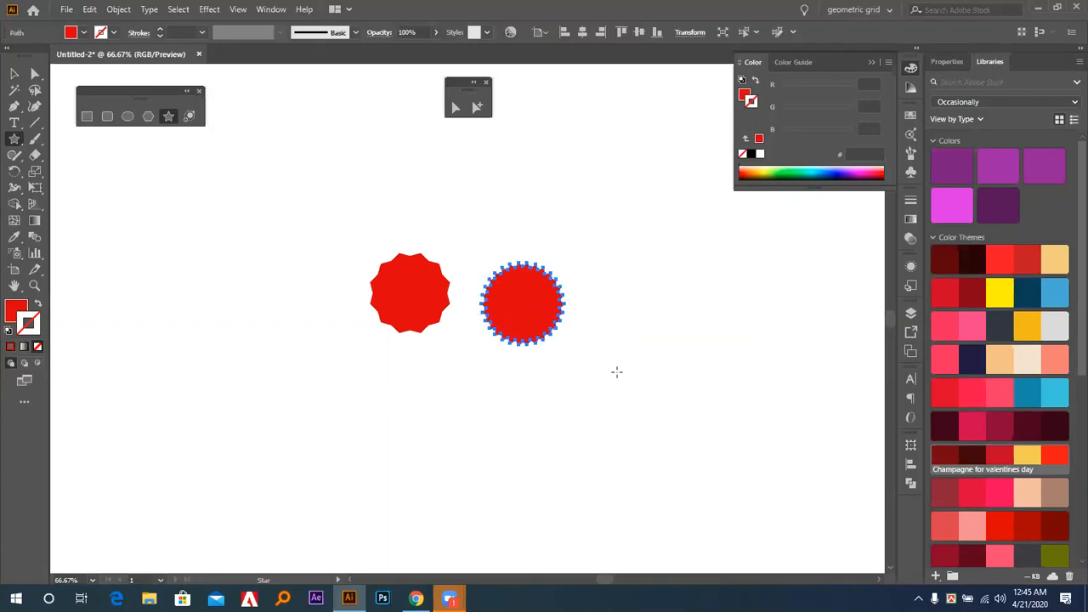
pyautogui.click(14, 74)
pyautogui.click(291, 277)
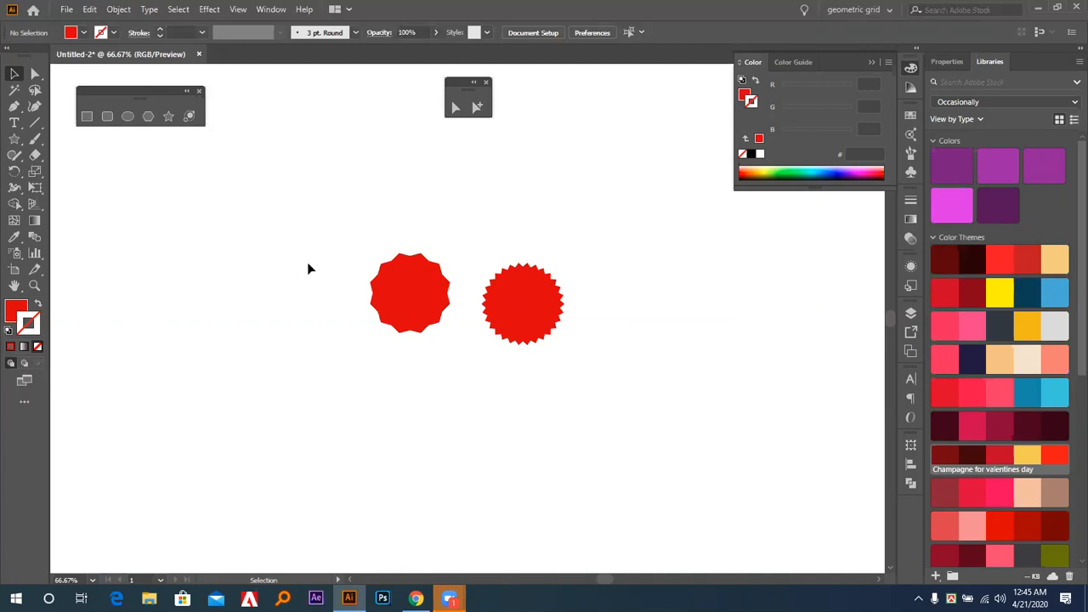
# Replace the 12-point star with a 30-point star of radii 40 px and 50 px, left of the remaining star.
pyautogui.click(404, 282)
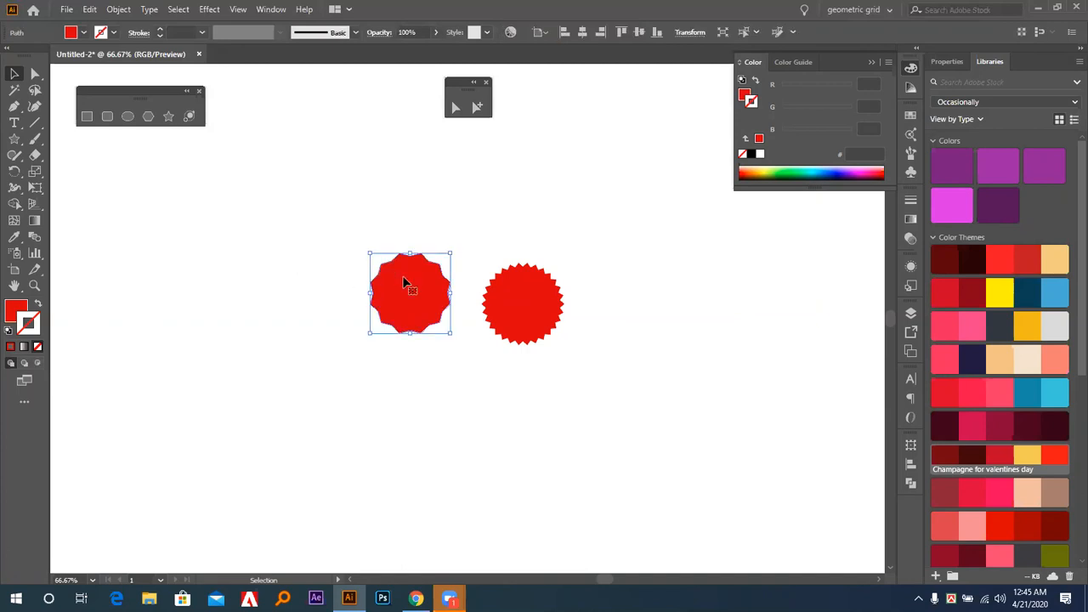
pyautogui.press('Delete')
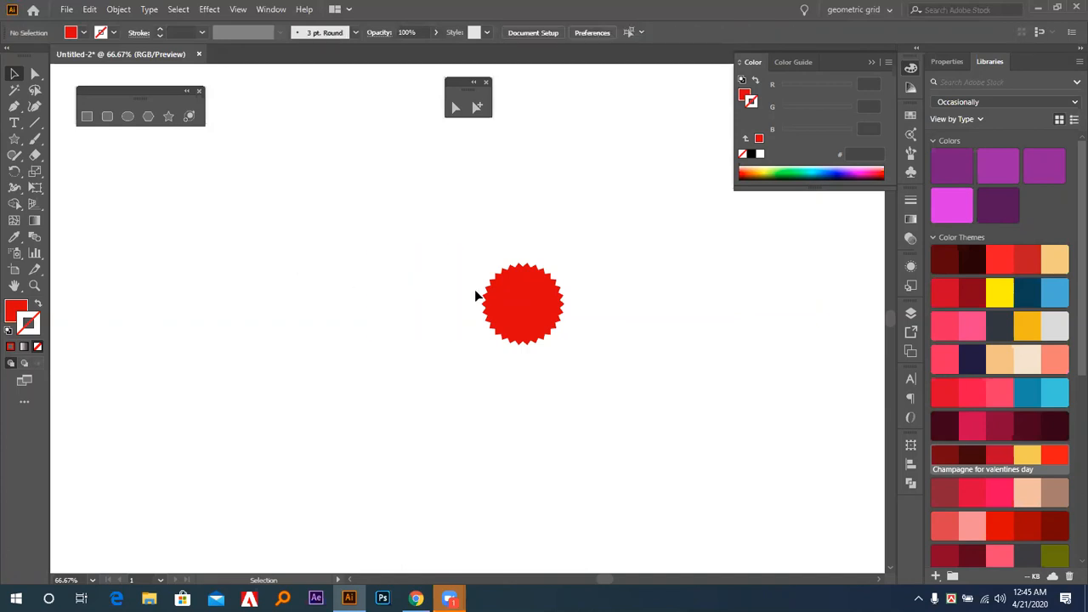
pyautogui.click(168, 115)
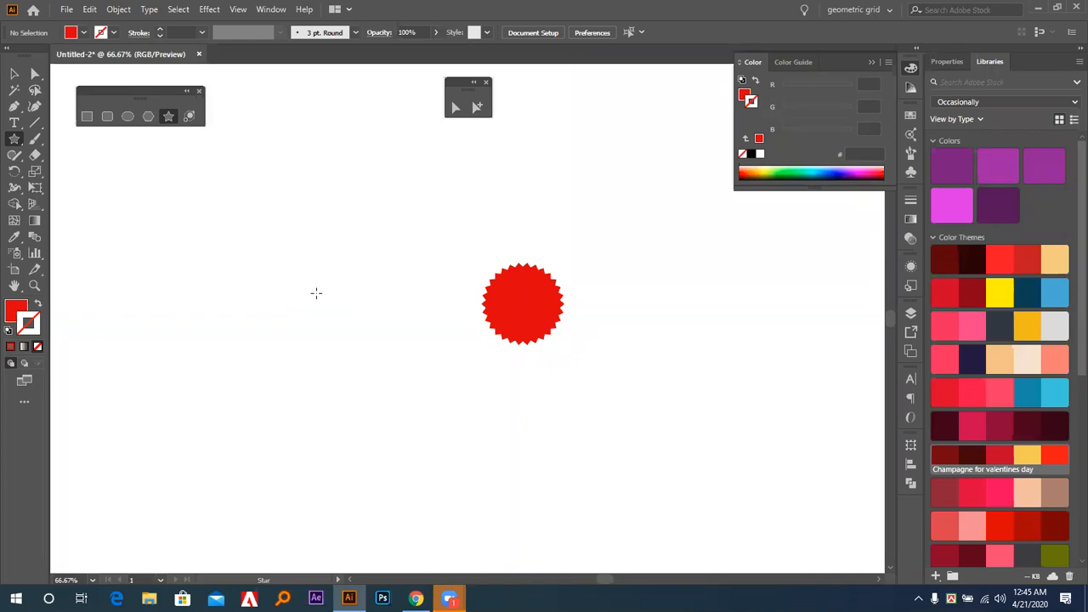
pyautogui.click(354, 290)
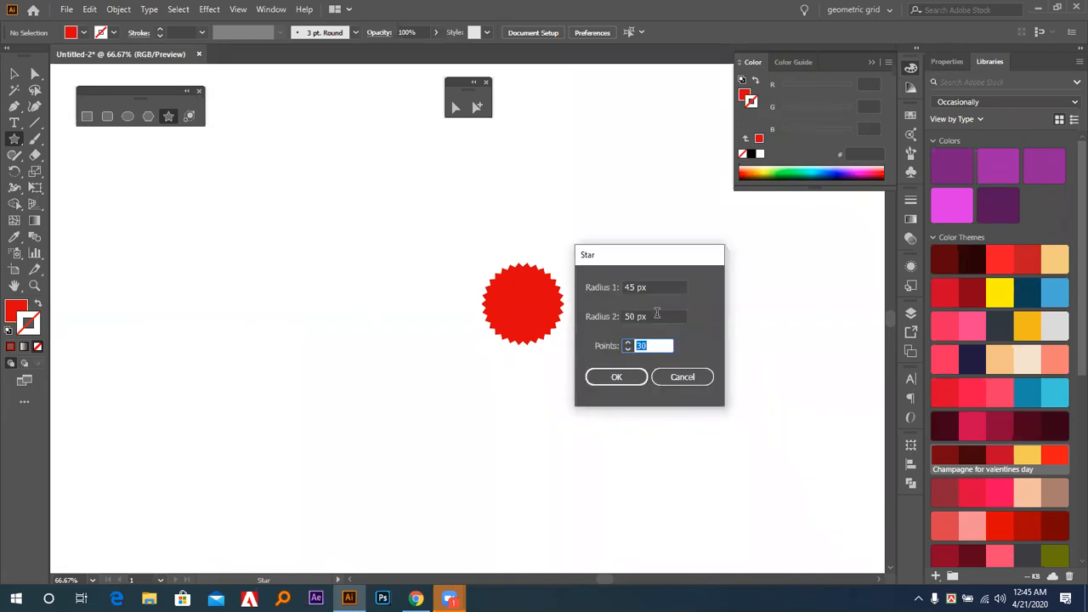
pyautogui.click(663, 286)
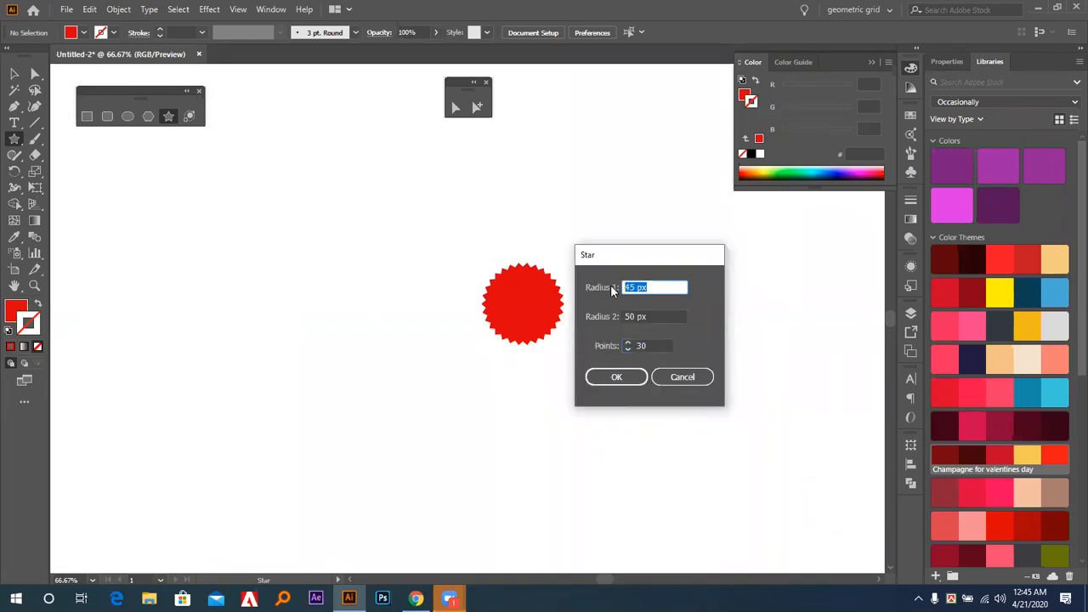
pyautogui.write('40')
pyautogui.click(610, 349)
pyautogui.click(618, 376)
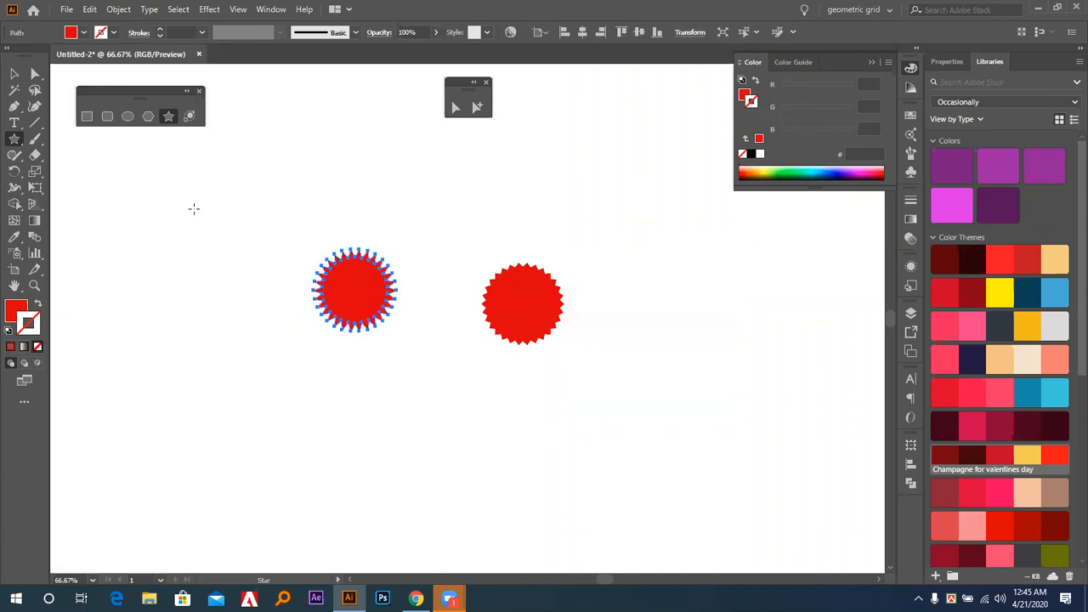
pyautogui.click(35, 76)
pyautogui.click(15, 74)
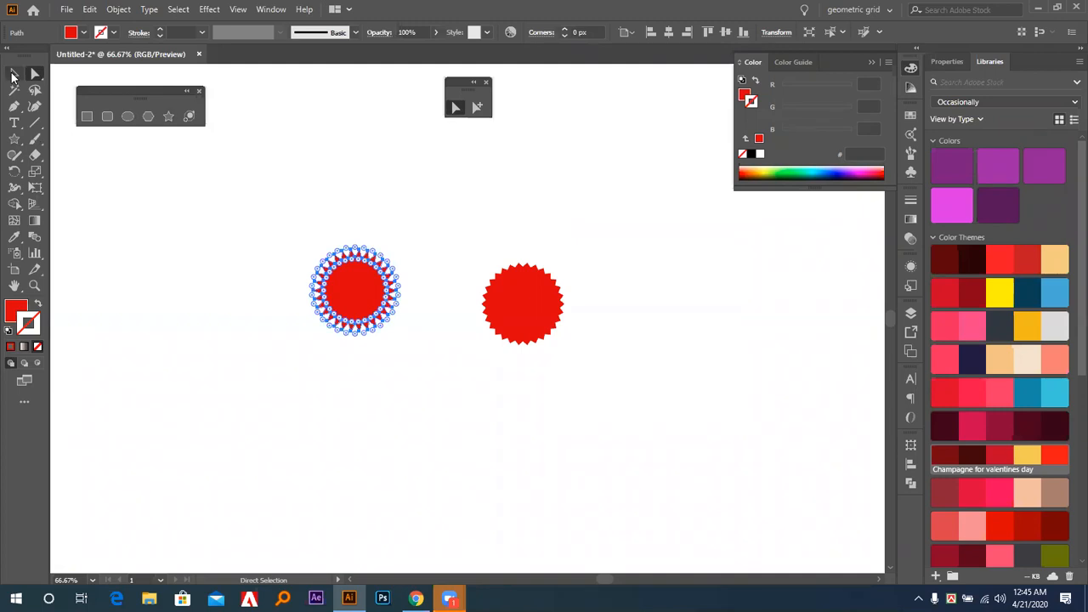
pyautogui.click(166, 223)
# Draw a square from its center, below and left of the two stars, and display its live corner widgets.
pyautogui.click(87, 116)
pyautogui.moveTo(168, 363); pyautogui.dragTo(195, 409)
pyautogui.click(35, 74)
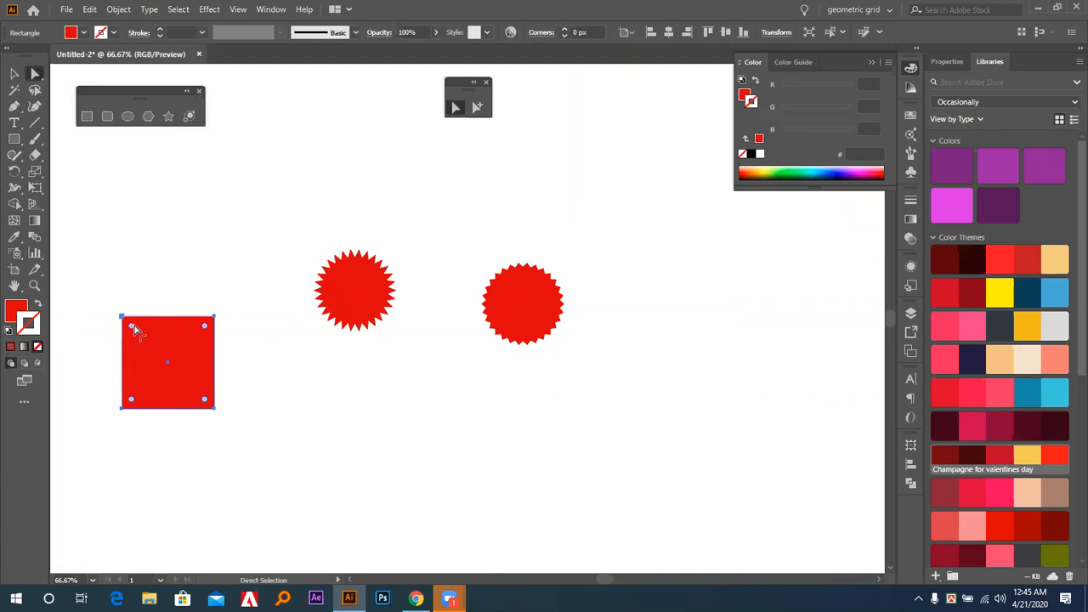
# Round all the corners of the deeper-toothed 30-point star into a wavy, scalloped edge.
pyautogui.click(356, 291)
pyautogui.hotkey('ctrl', '=')
pyautogui.hotkey('ctrl', '=')
pyautogui.hotkey('ctrl', '=')
pyautogui.hotkey('ctrl', '=')
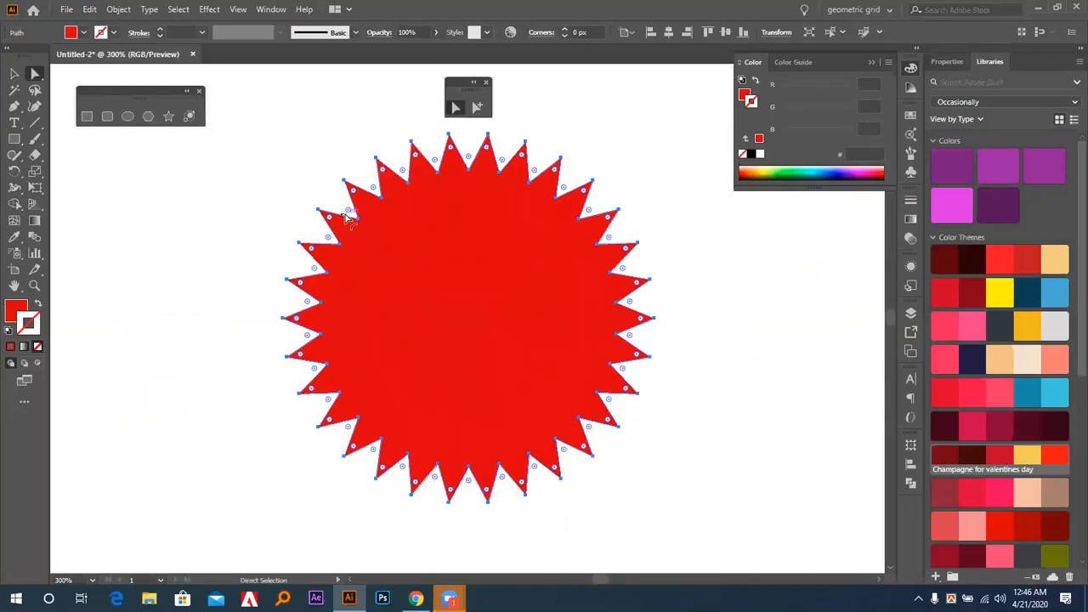
pyautogui.moveTo(348, 215); pyautogui.dragTo(298, 190)
pyautogui.click(298, 189)
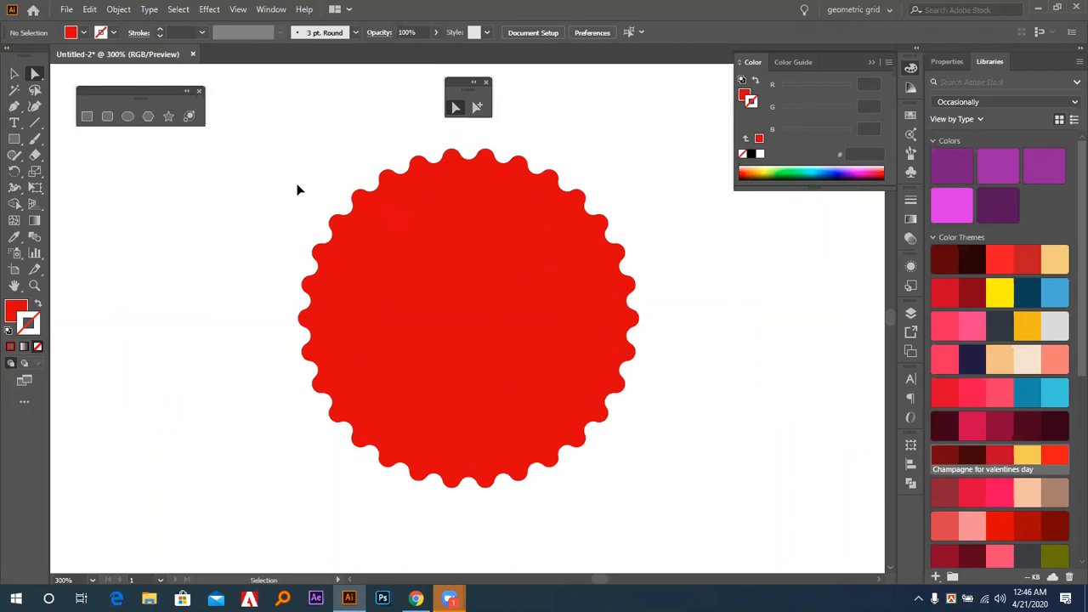
# Undo the corner rounding on the deeper-toothed star.
pyautogui.hotkey('ctrl', 'z')
pyautogui.hotkey('ctrl', '-')
pyautogui.hotkey('ctrl', '-')
pyautogui.hotkey('ctrl', '-')
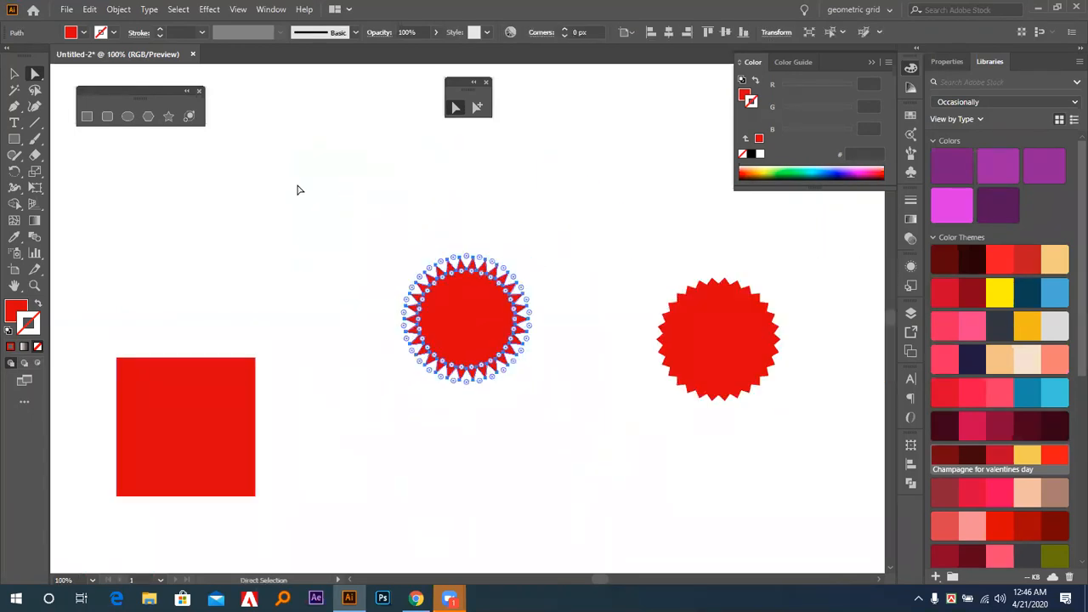
pyautogui.click(336, 316)
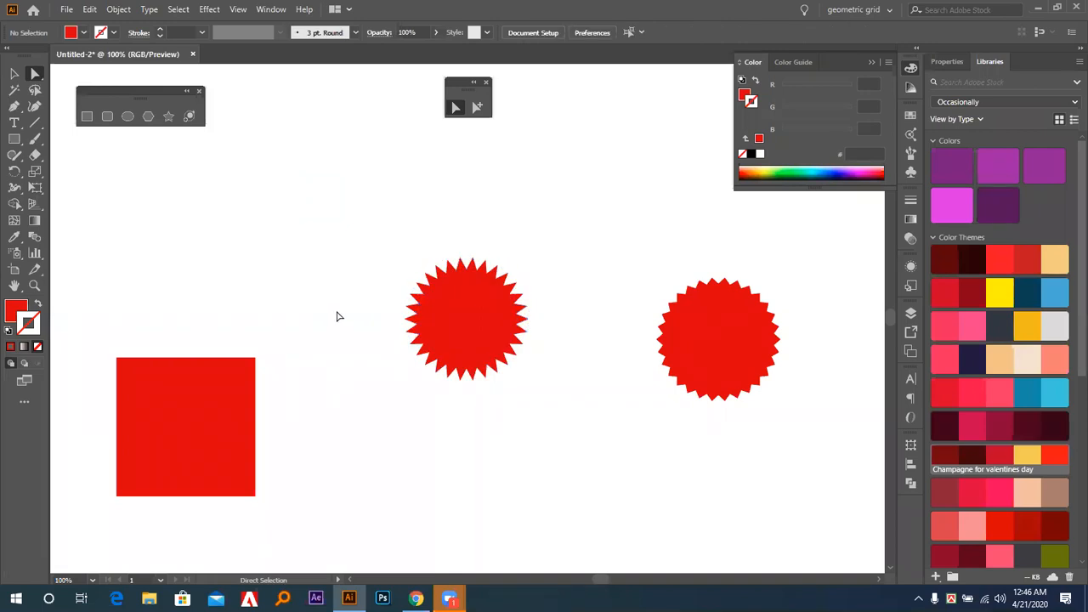
pyautogui.click(486, 314)
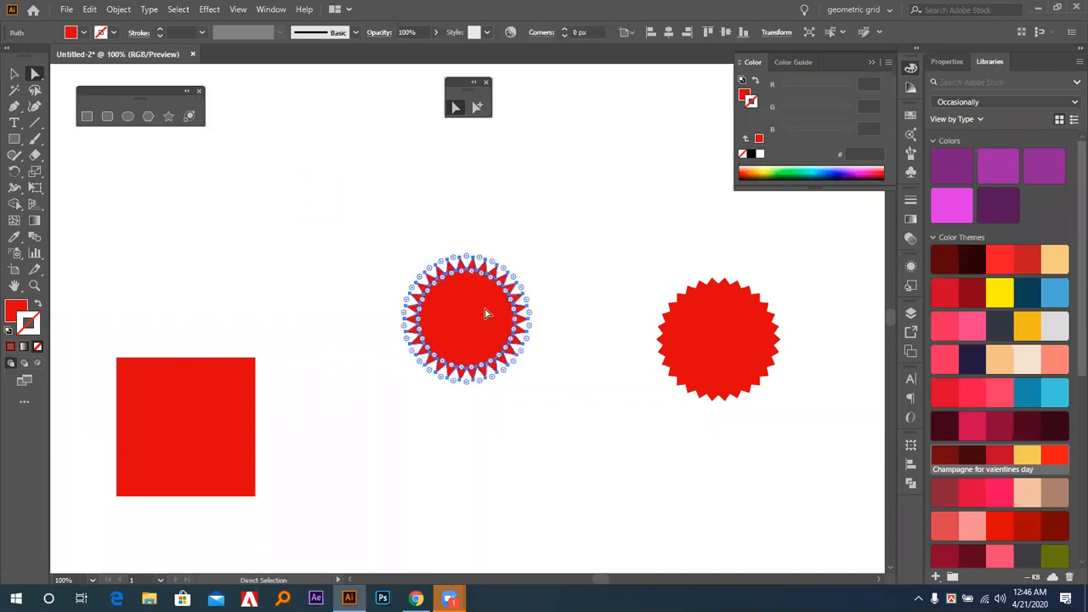
pyautogui.click(576, 255)
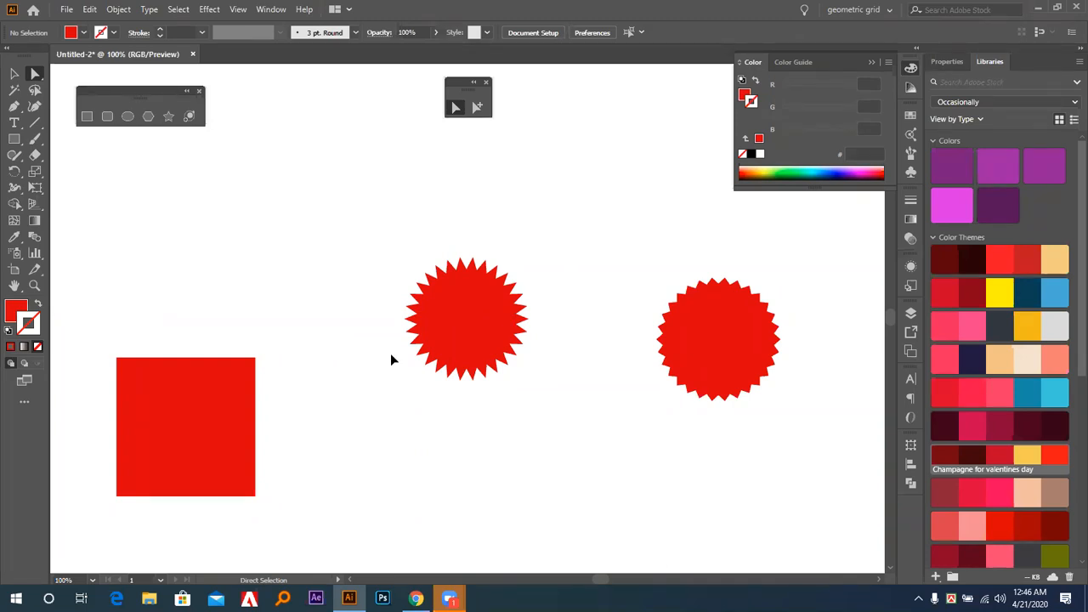
# Delete both 30-point stars and the square, and fit the empty artboard in the window.
pyautogui.press('v')
pyautogui.click(744, 368)
pyautogui.press('Delete')
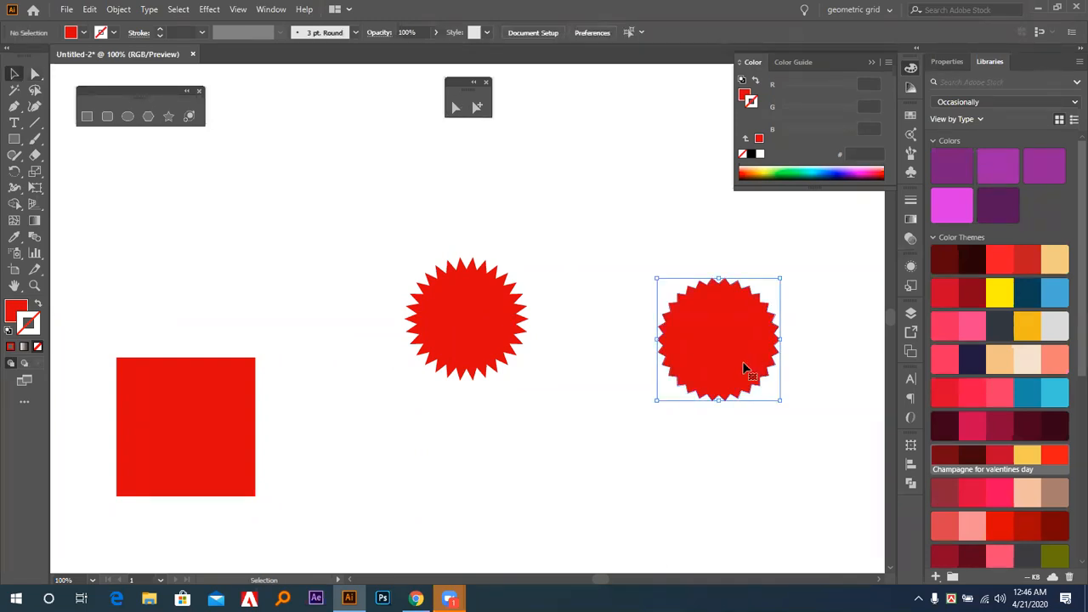
pyautogui.moveTo(238, 250); pyautogui.dragTo(627, 460)
pyautogui.press('Delete')
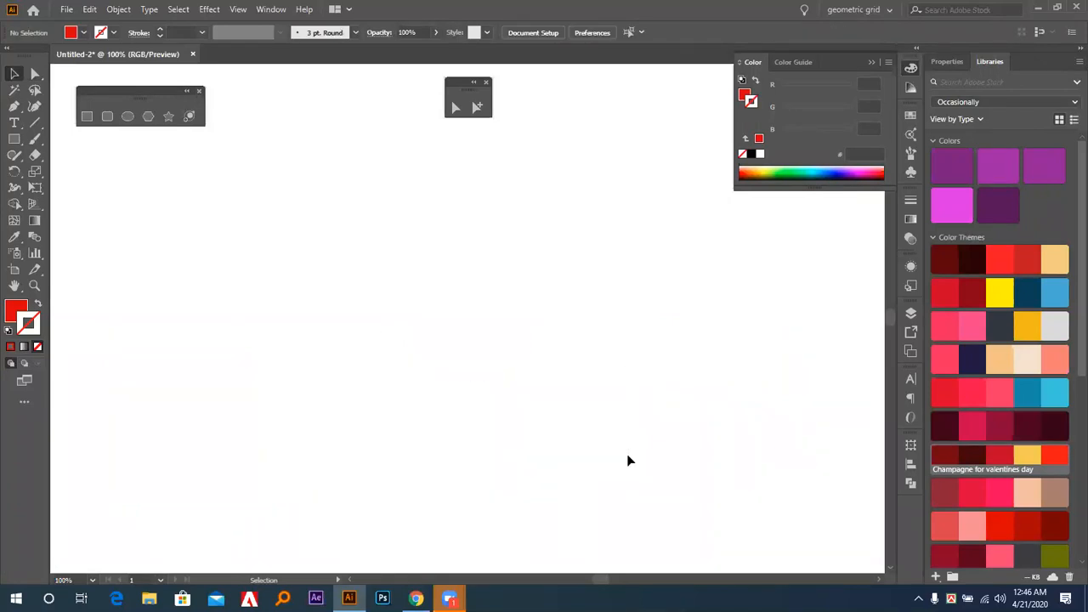
pyautogui.hotkey('ctrl', '0')
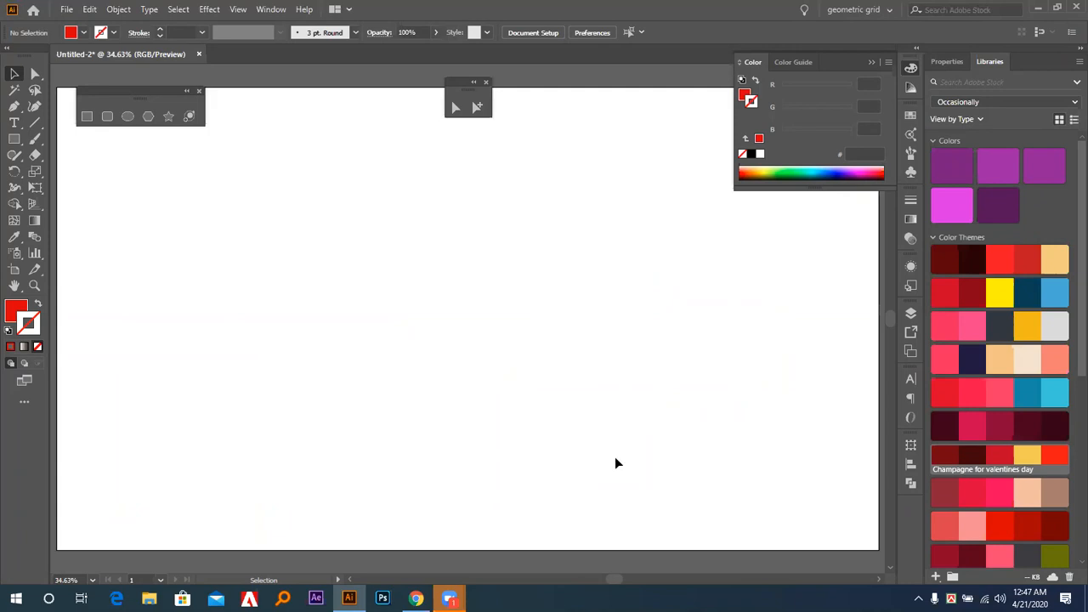
# Draw a nearly square red rectangle in the upper-left part of the artboard.
pyautogui.click(87, 116)
pyautogui.click(14, 74)
pyautogui.click(87, 116)
pyautogui.moveTo(222, 234); pyautogui.dragTo(299, 312)
# Draw an ellipse of about 146 by 176 px right of the rectangle and one of about 184 by 175 px farther right and lower.
pyautogui.click(127, 117)
pyautogui.moveTo(420, 218); pyautogui.dragTo(482, 292)
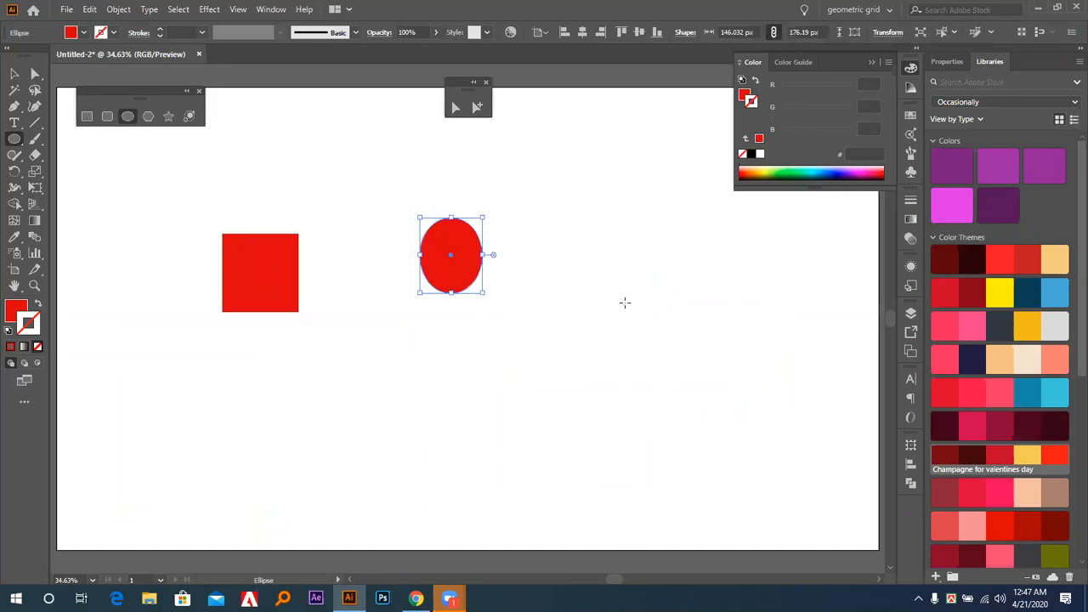
pyautogui.moveTo(607, 282); pyautogui.dragTo(686, 357)
pyautogui.click(14, 74)
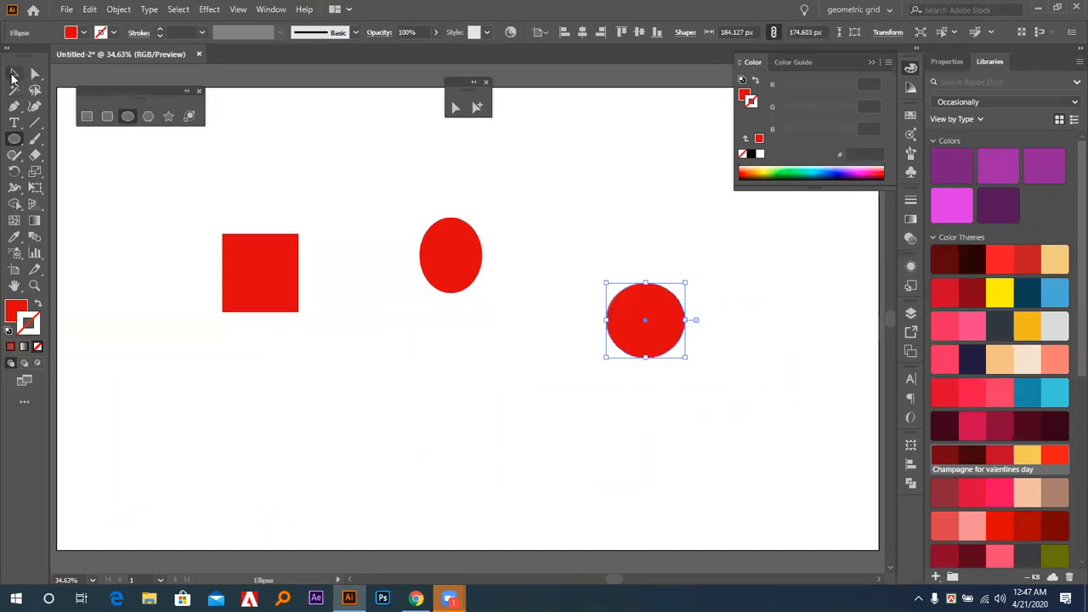
pyautogui.click(234, 169)
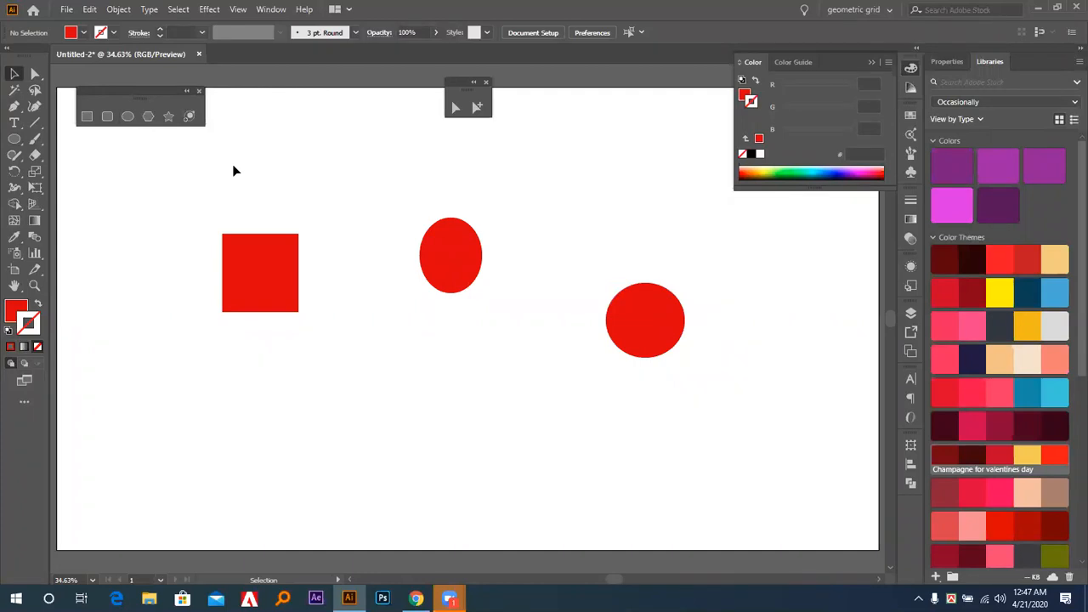
# Delete the rectangle and the two ellipses together.
pyautogui.moveTo(236, 171); pyautogui.dragTo(687, 427)
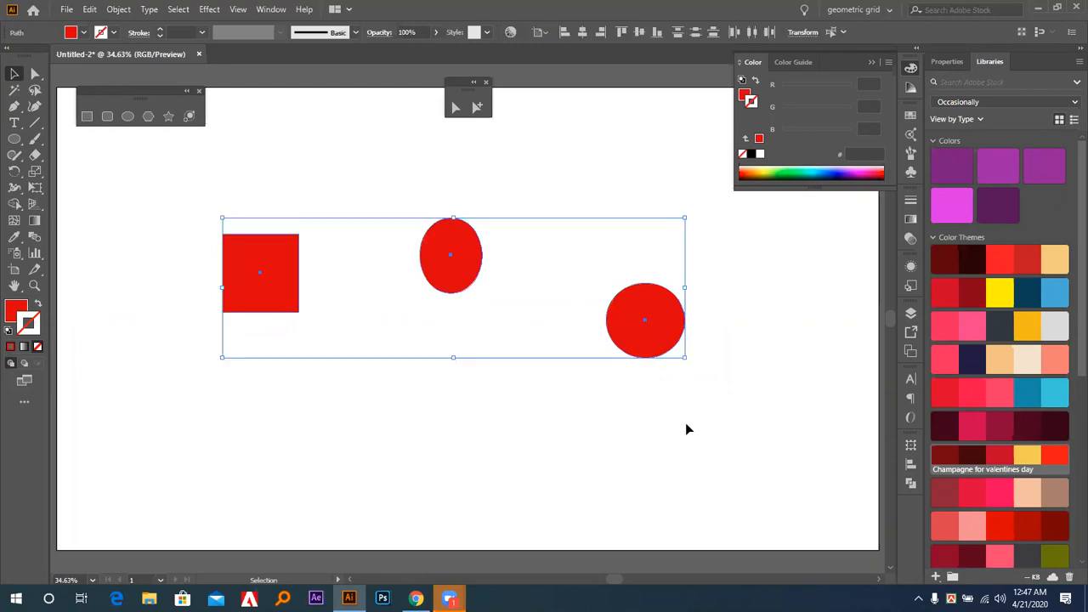
pyautogui.press('Delete')
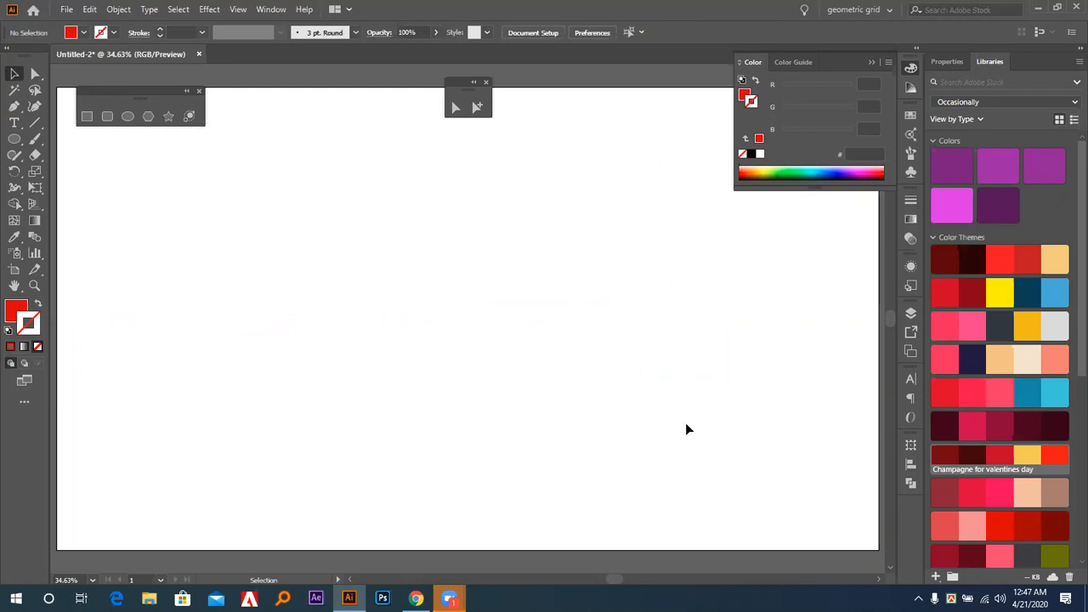
# Open the Save for Web export settings for the empty artboard and close them without saving.
pyautogui.click(64, 9)
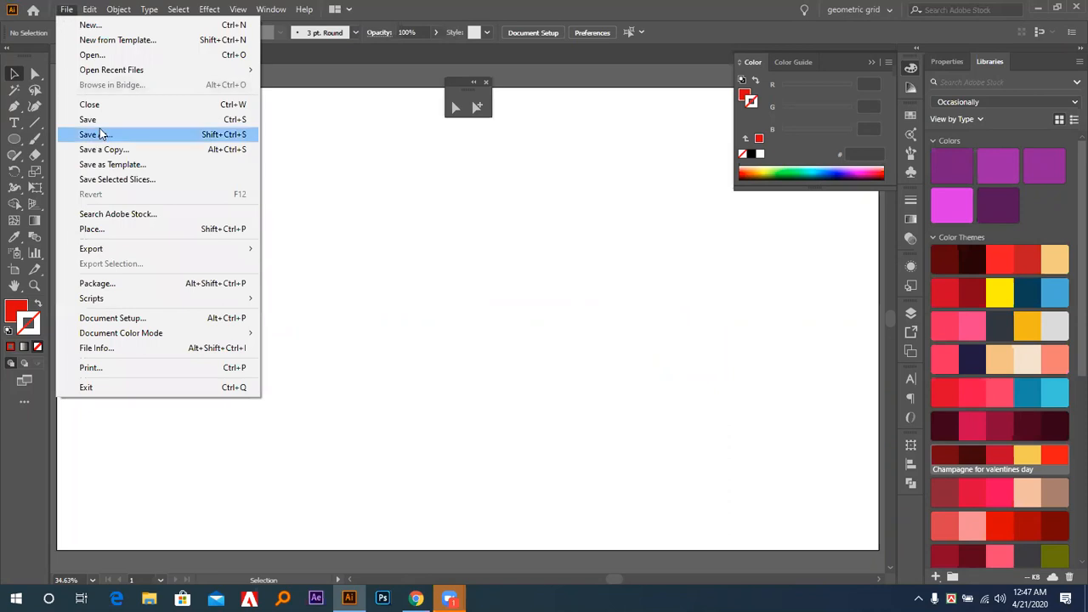
pyautogui.click(534, 184)
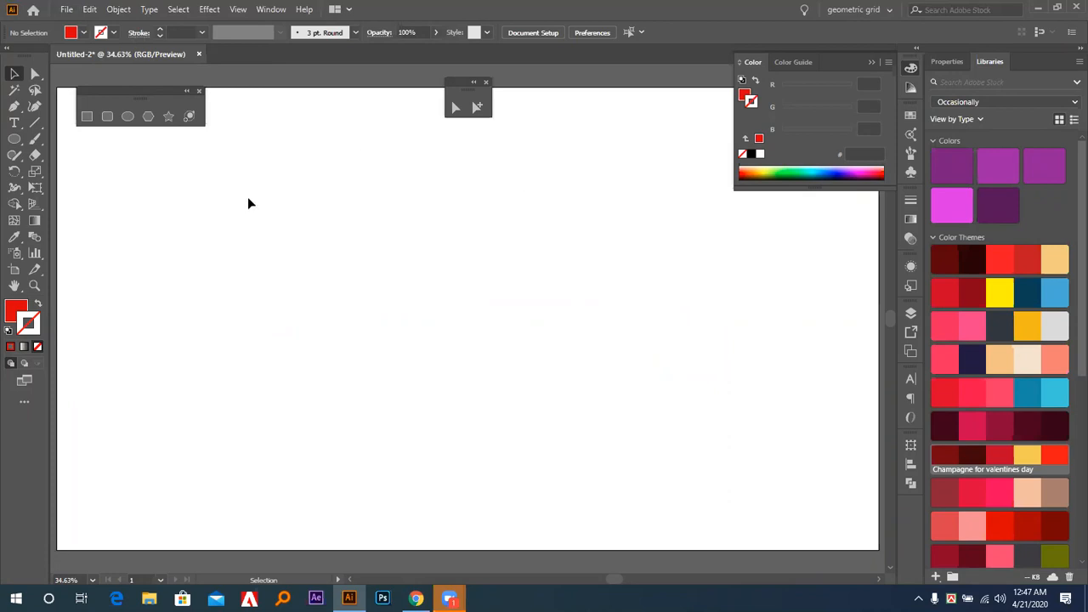
pyautogui.moveTo(261, 88); pyautogui.dragTo(832, 557)
pyautogui.click(66, 10)
pyautogui.moveTo(102, 254)
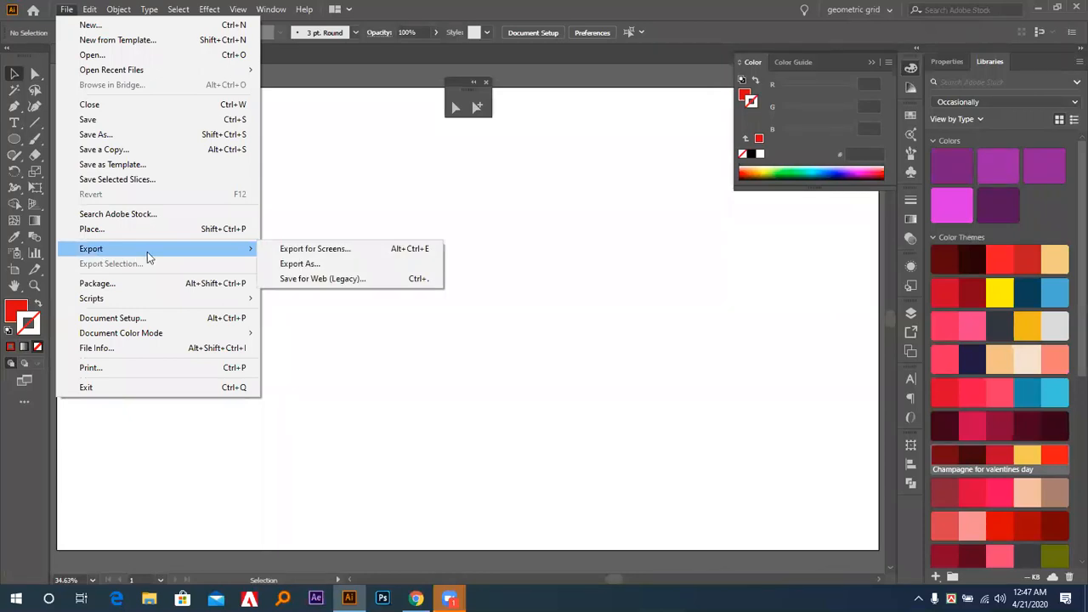
pyautogui.click(324, 280)
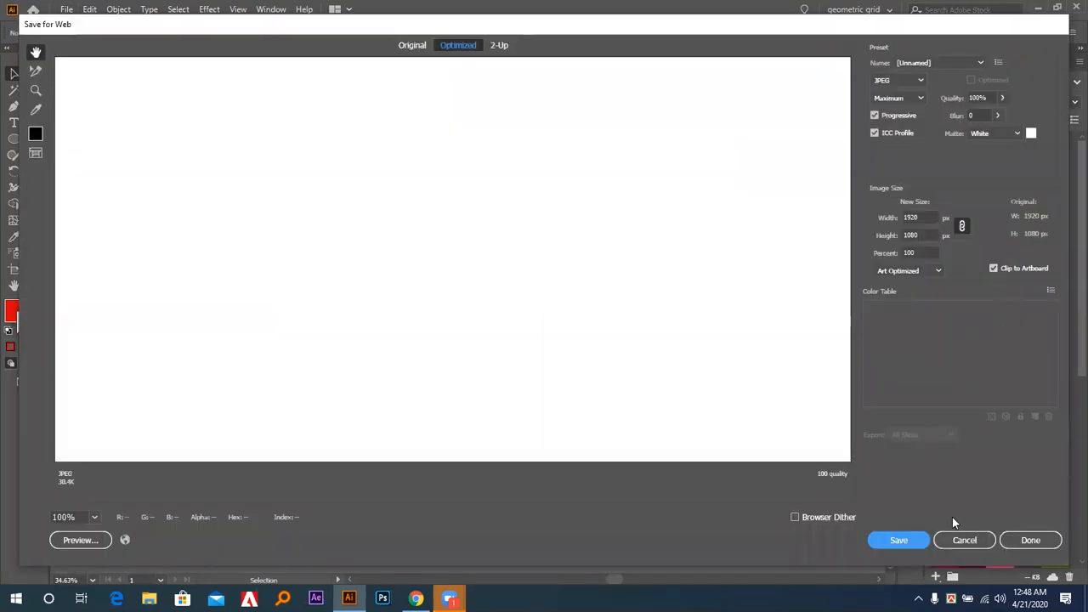
pyautogui.click(966, 541)
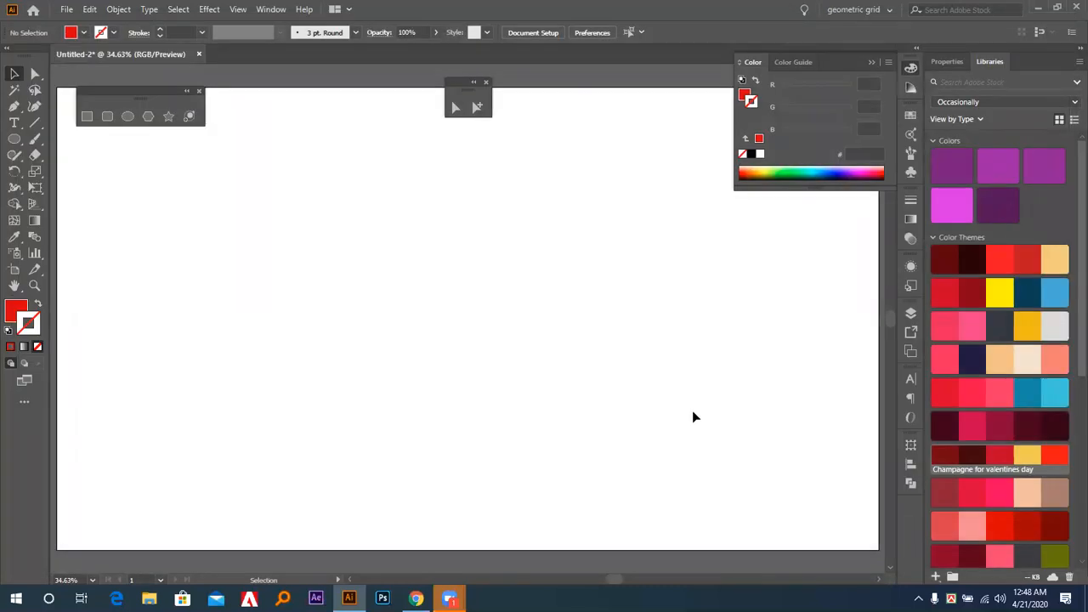
# Draw six red triangles of various sizes, three on the artboard, two above it and one beside its left edge, and deselect them.
pyautogui.hotkey('ctrl', '-')
pyautogui.hotkey('ctrl', '-')
pyautogui.hotkey('ctrl', '-')
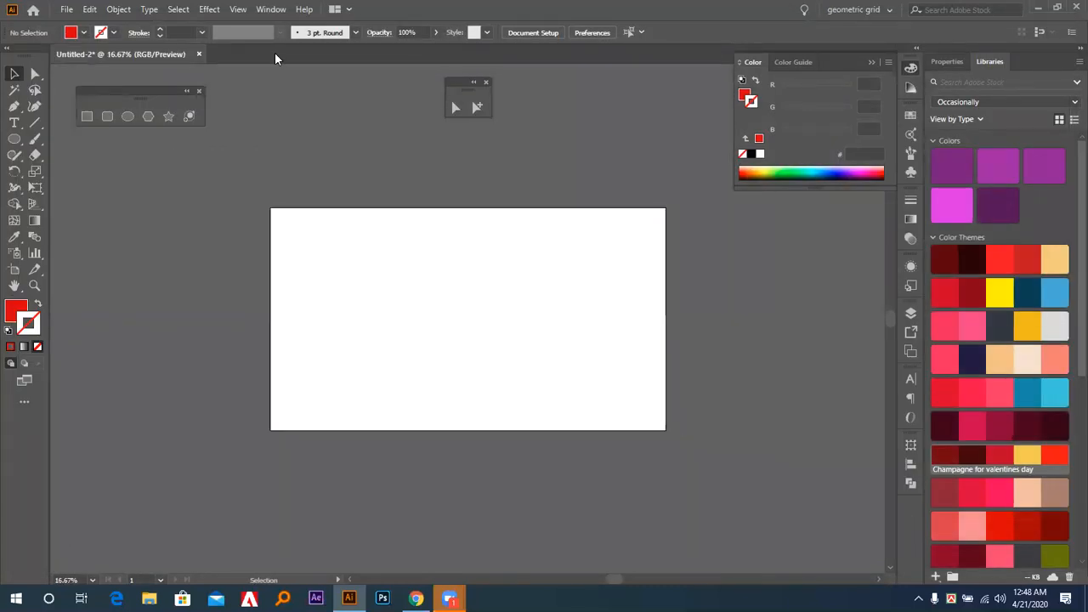
pyautogui.click(149, 117)
pyautogui.moveTo(157, 313); pyautogui.dragTo(194, 366)
pyautogui.moveTo(332, 152); pyautogui.dragTo(362, 168)
pyautogui.moveTo(651, 146); pyautogui.dragTo(668, 158)
pyautogui.moveTo(368, 338); pyautogui.dragTo(395, 372)
pyautogui.moveTo(456, 304); pyautogui.dragTo(494, 337)
pyautogui.moveTo(570, 301); pyautogui.dragTo(595, 328)
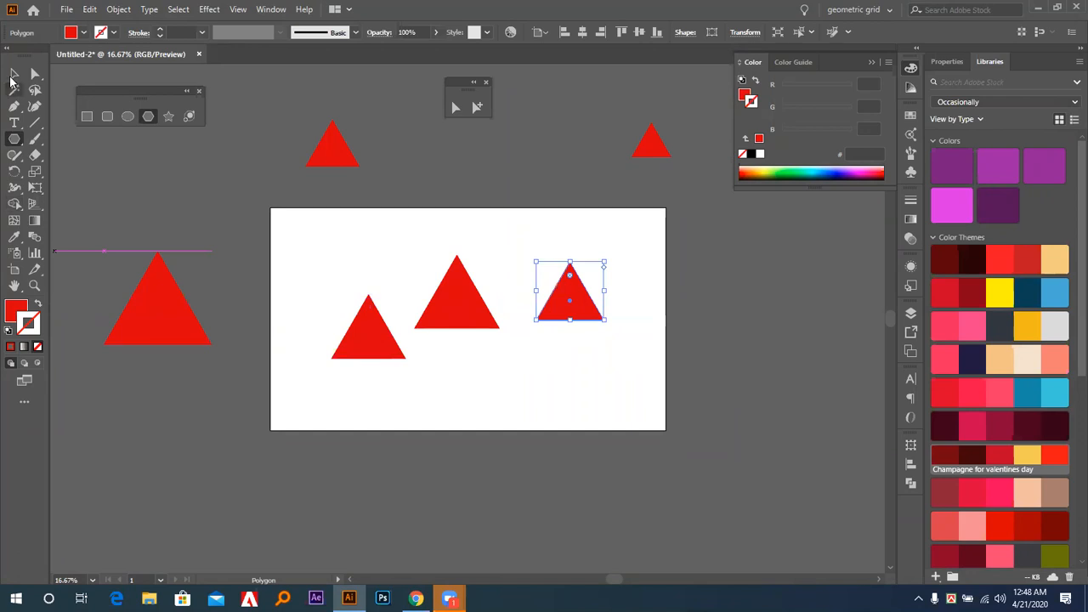
pyautogui.click(15, 74)
pyautogui.click(143, 224)
# Open the document with the triangles in Save for Web and zoom the preview to 25% to compare it with the artboard.
pyautogui.click(65, 9)
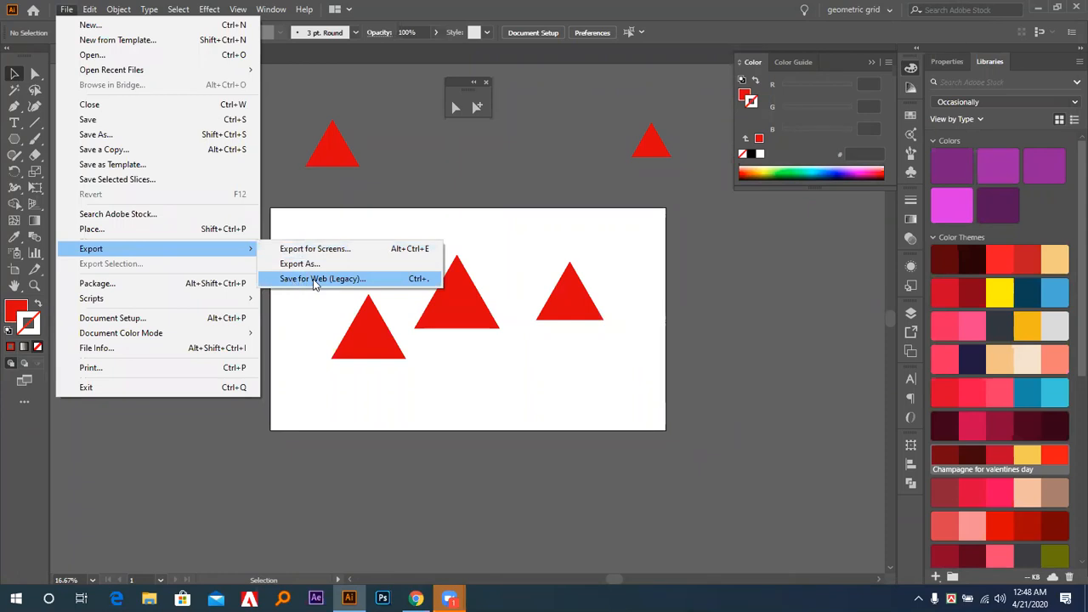
pyautogui.click(313, 280)
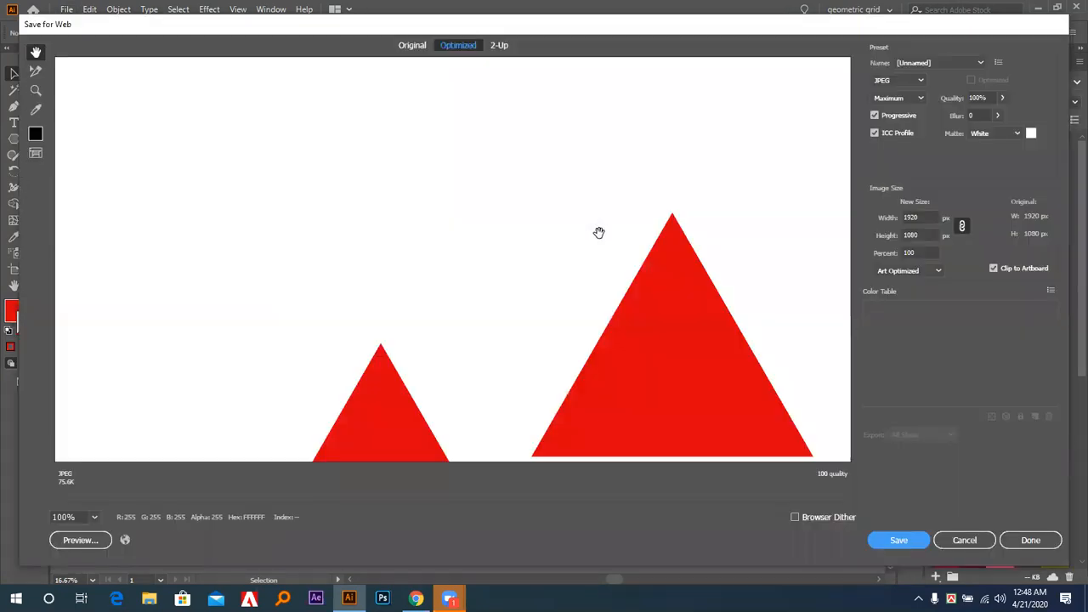
pyautogui.click(94, 517)
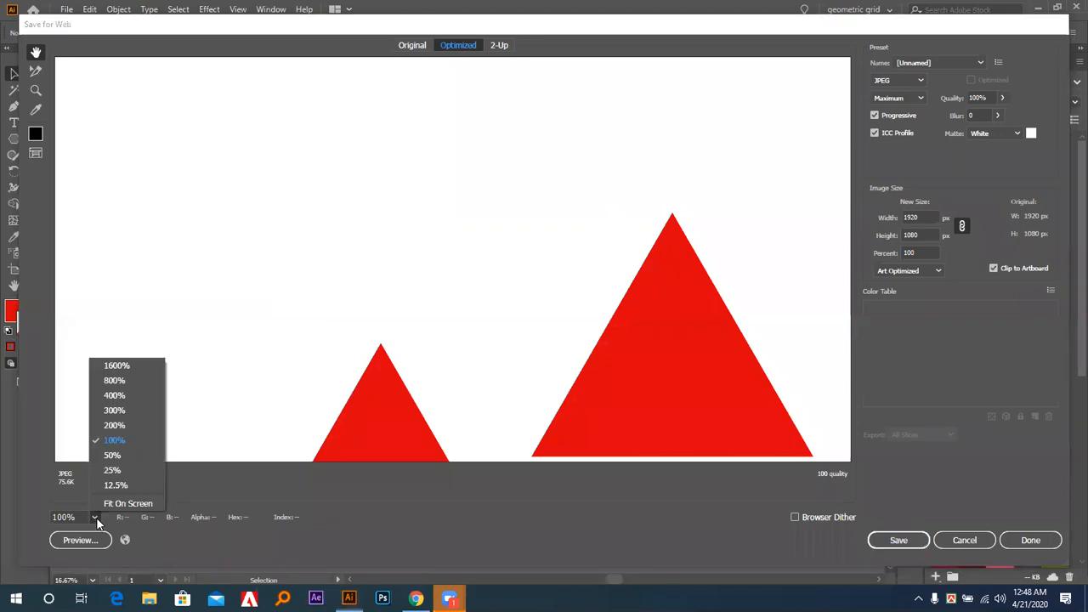
pyautogui.click(113, 470)
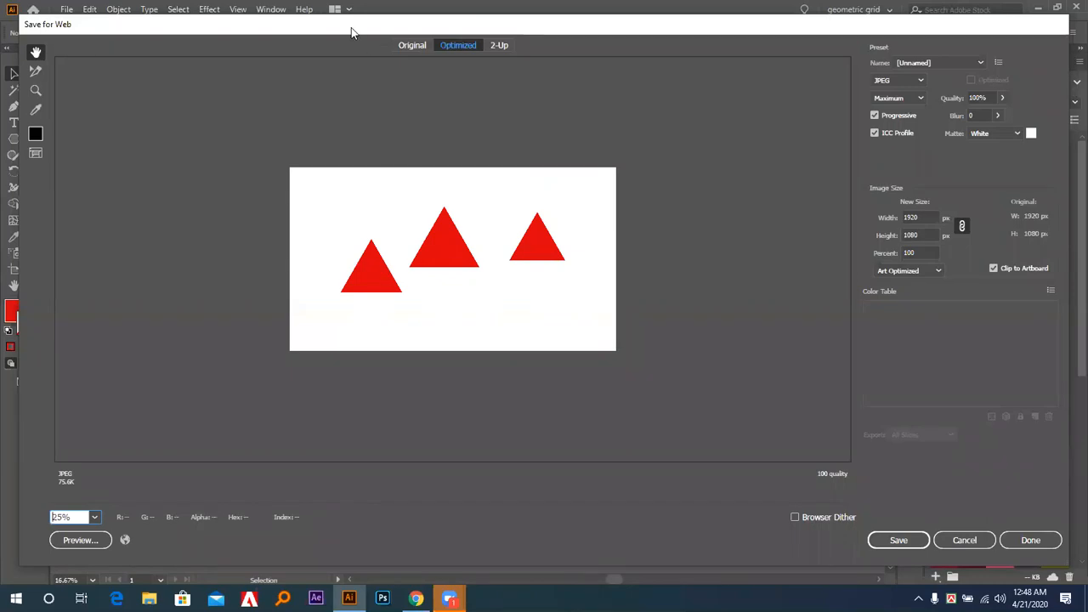
pyautogui.moveTo(351, 27); pyautogui.dragTo(820, 108)
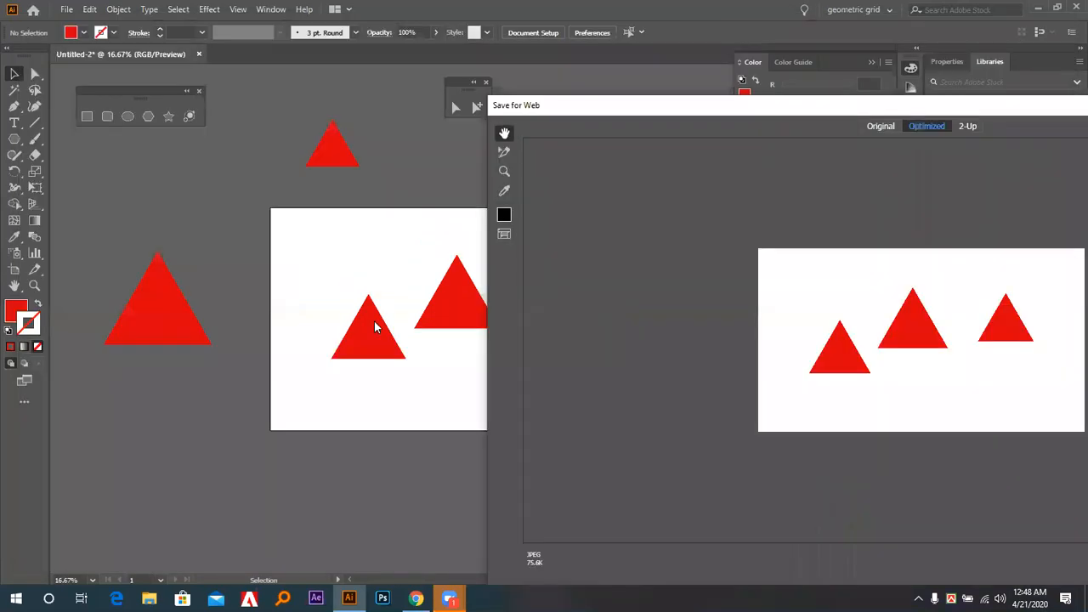
pyautogui.doubleClick(568, 112)
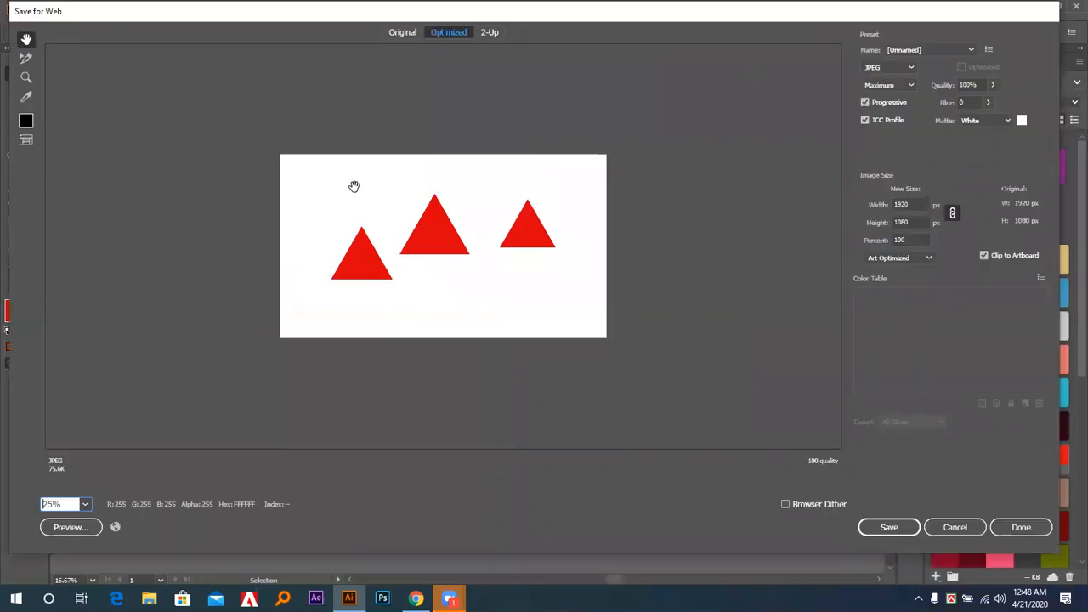
# Preview the export with Clip to Artboard off, turn the option back on and close Save for Web without saving.
pyautogui.click(983, 257)
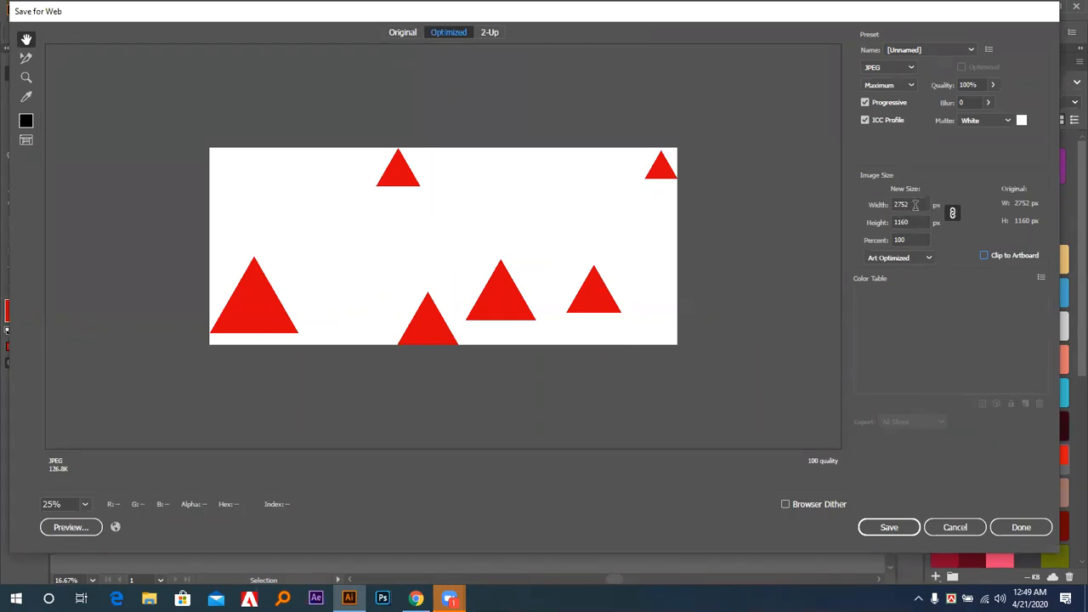
pyautogui.click(985, 256)
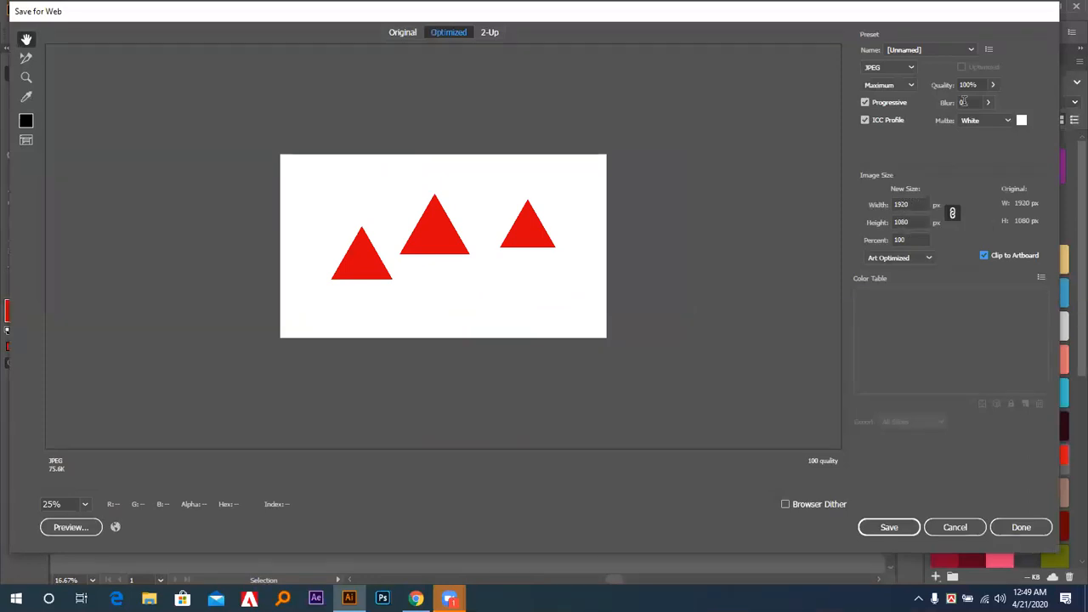
pyautogui.click(952, 528)
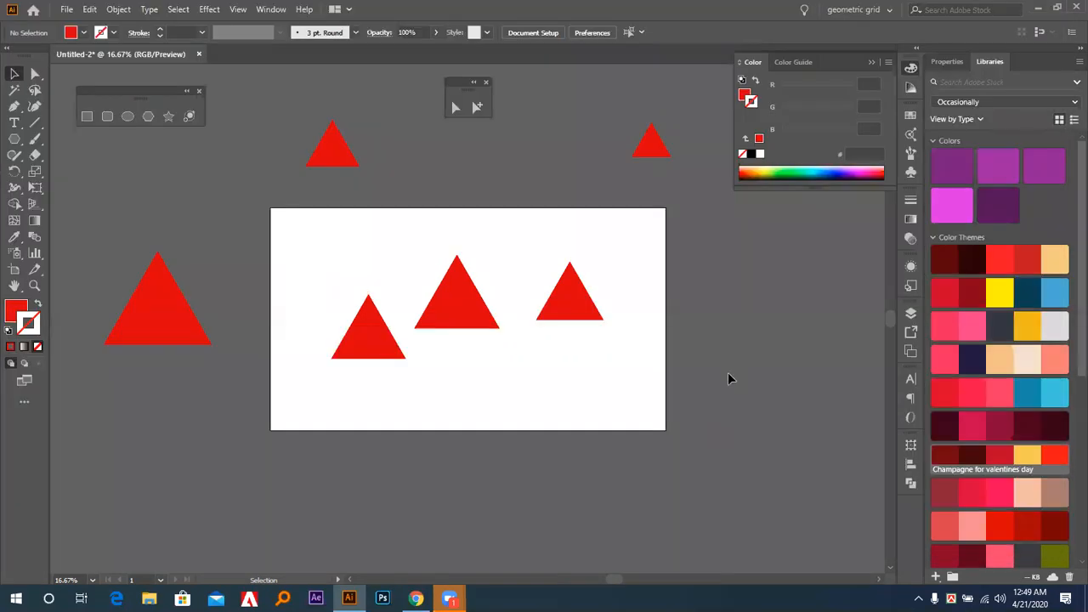
# Delete the three triangles lying outside the artboard.
pyautogui.moveTo(257, 69); pyautogui.dragTo(735, 213)
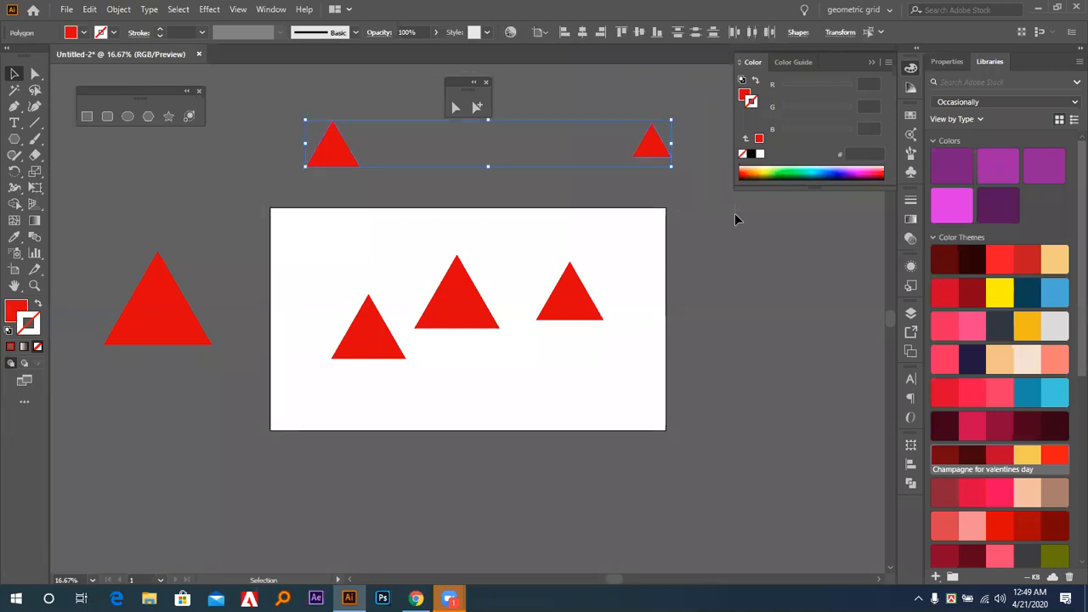
pyautogui.press('Delete')
pyautogui.moveTo(96, 204); pyautogui.dragTo(236, 474)
pyautogui.press('Delete')
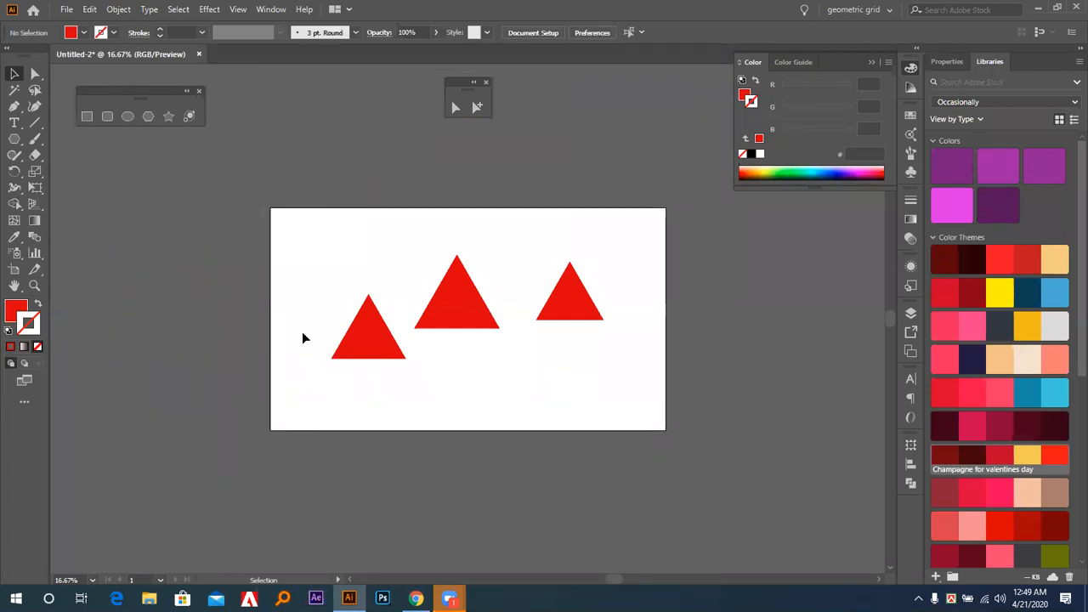
# Duplicate the artboard together with its three triangles, placing the copy to the right of the original.
pyautogui.moveTo(327, 214); pyautogui.dragTo(562, 401)
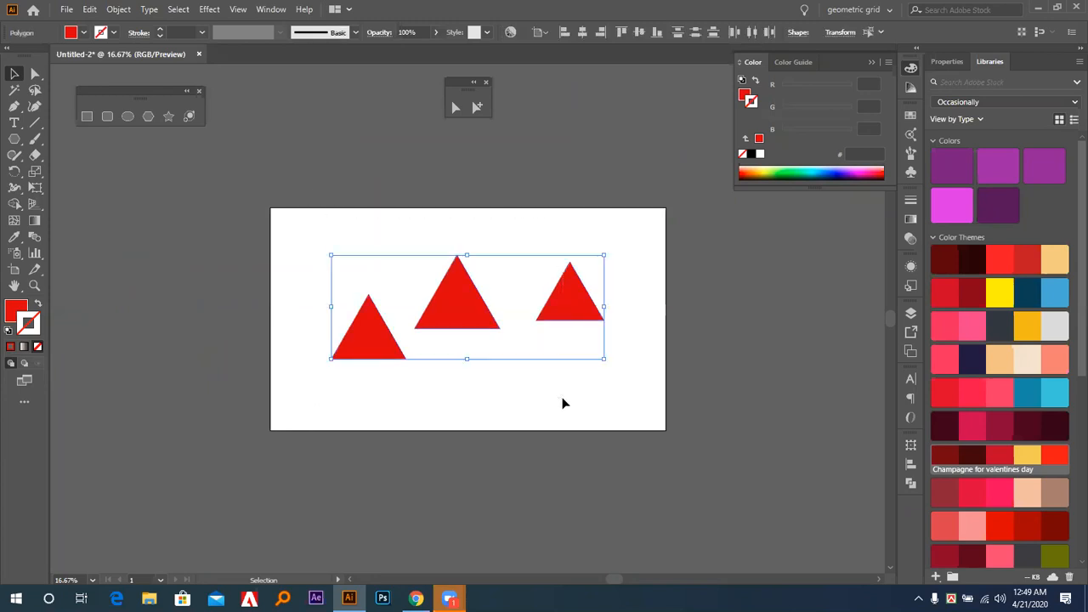
pyautogui.click(655, 366)
pyautogui.moveTo(666, 370); pyautogui.dragTo(536, 369)
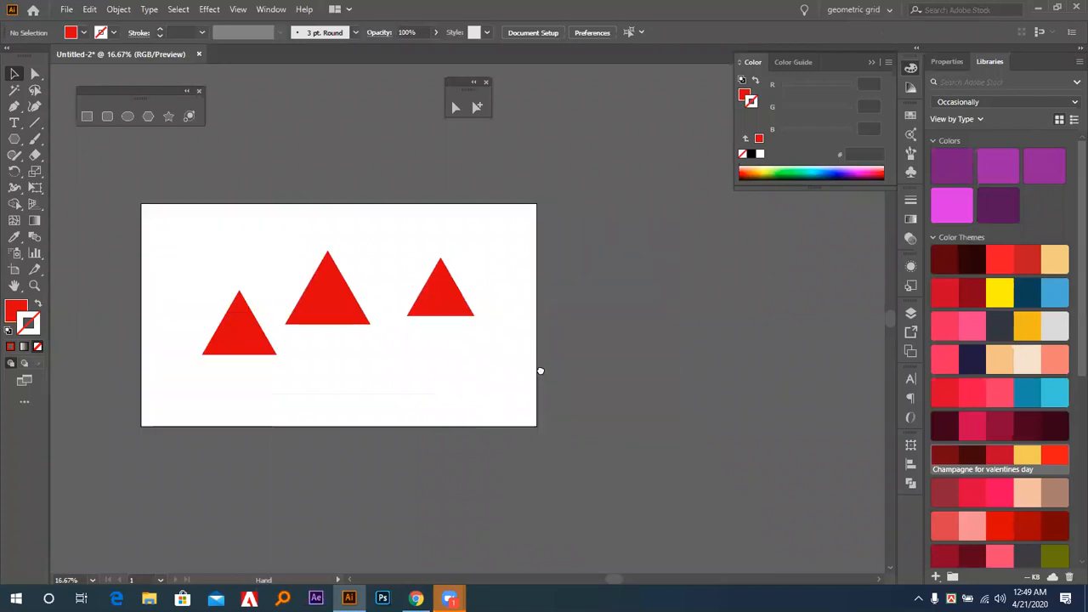
pyautogui.moveTo(186, 367); pyautogui.dragTo(592, 355)
pyautogui.hotkey('shift', 'o')
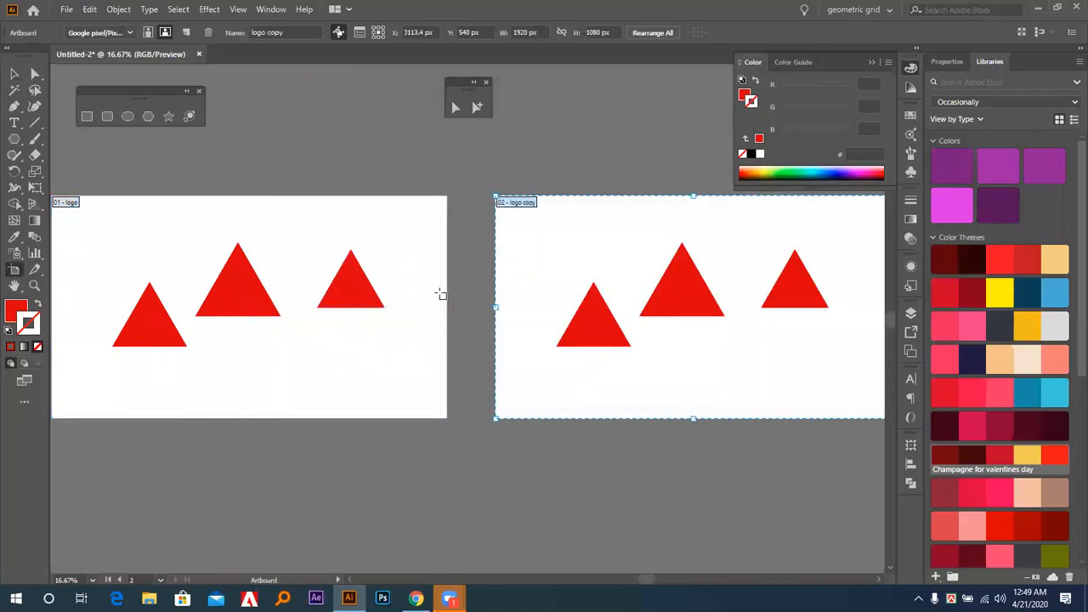
pyautogui.click(14, 74)
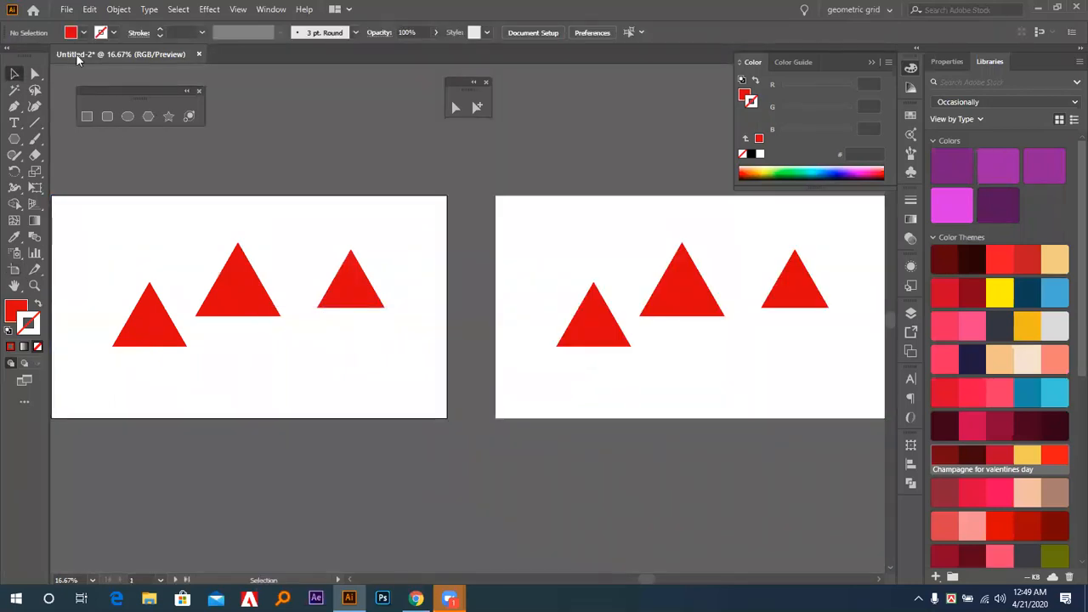
# Preview the first artboard in Save for Web at 25% zoom and close the export without saving.
pyautogui.press('ctrl')
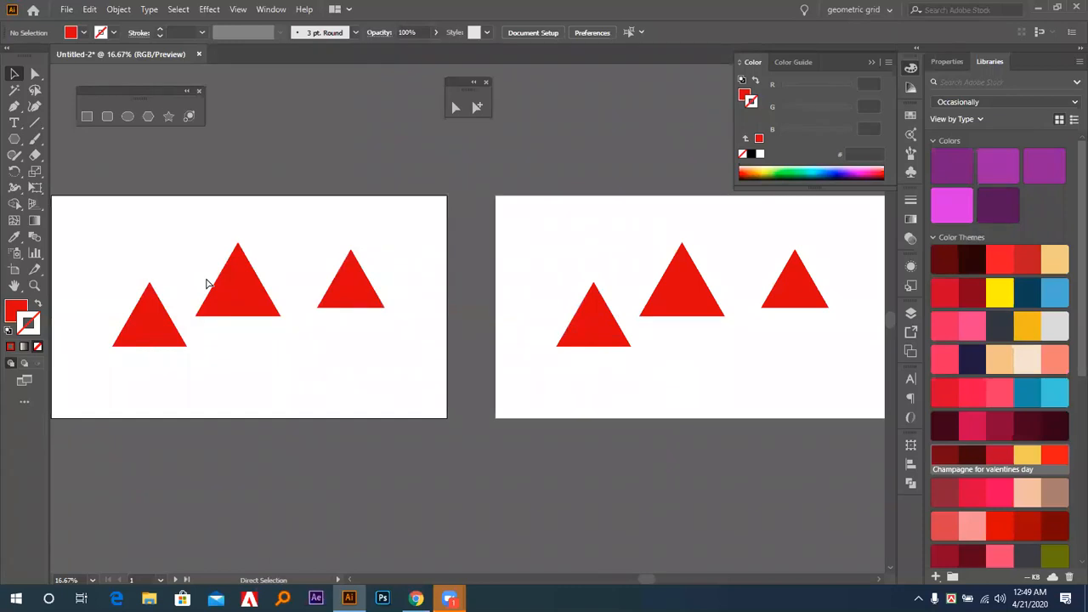
pyautogui.hotkey('ctrl', 'alt', 'shift', 's')
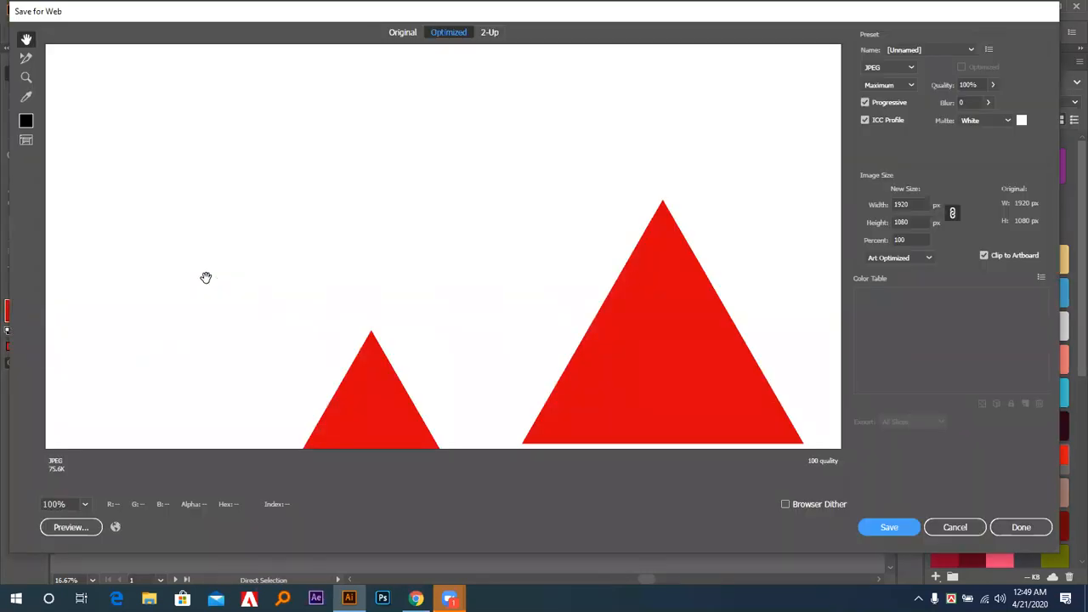
pyautogui.scroll(-3, 564, 196)
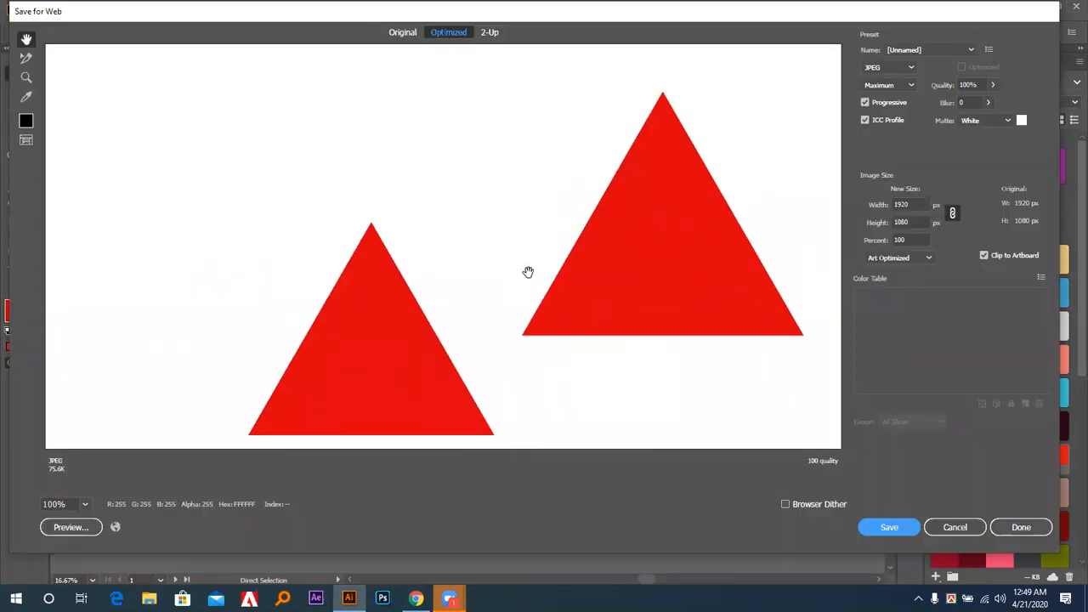
pyautogui.click(85, 504)
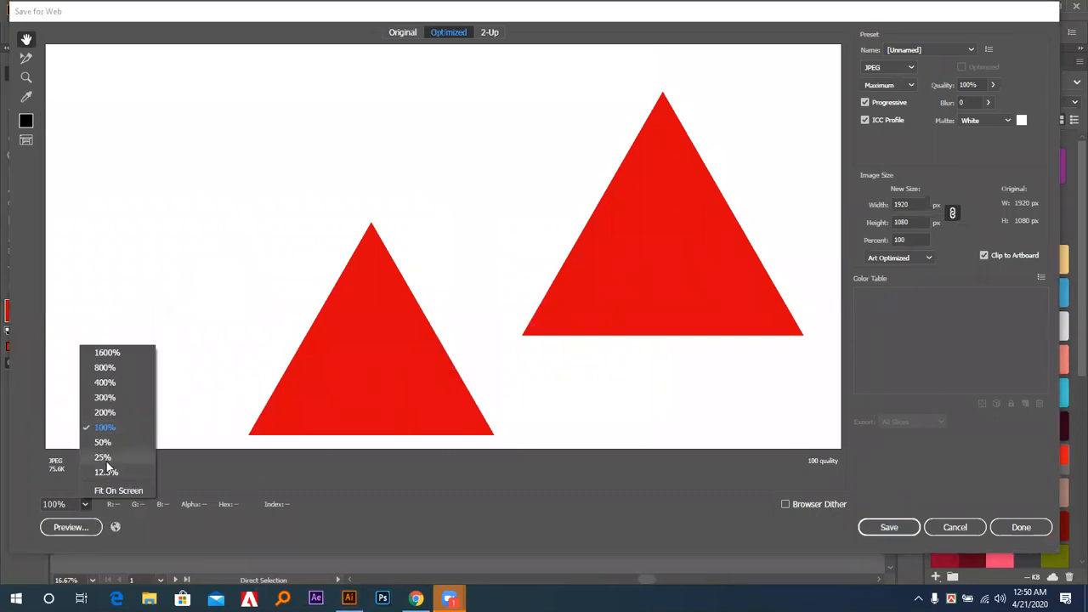
pyautogui.click(105, 460)
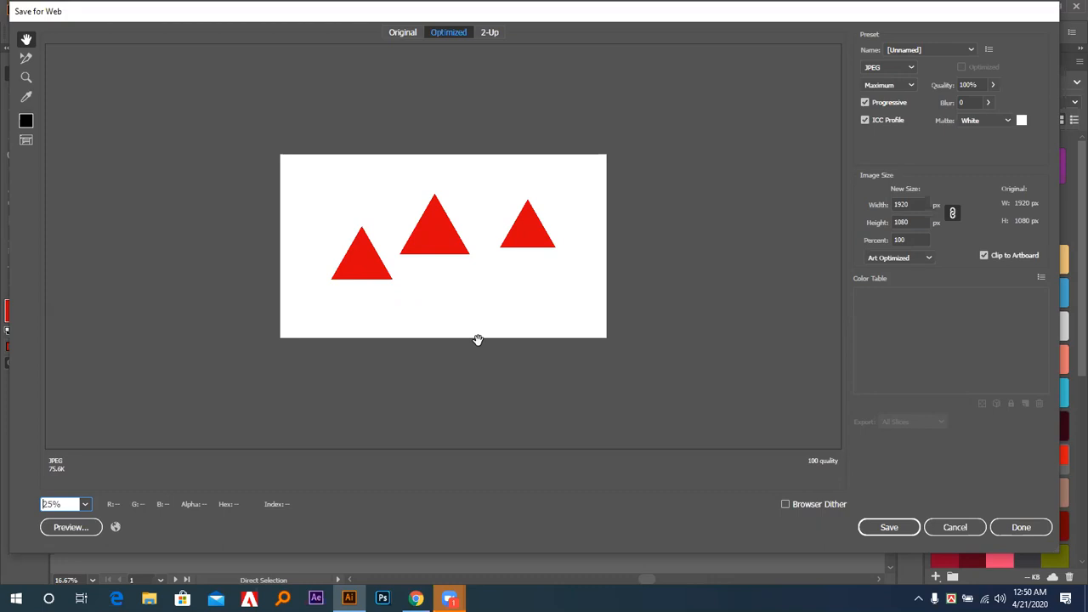
pyautogui.click(935, 529)
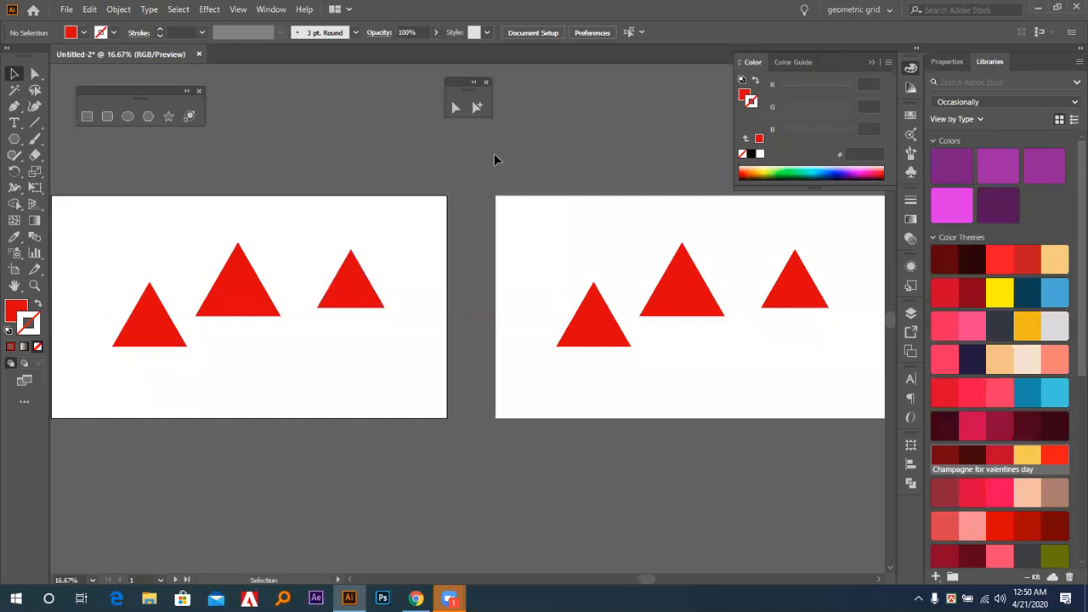
# Make the second artboard active and view both artboards together at 12.5% zoom.
pyautogui.hotkey('ctrl', '=')
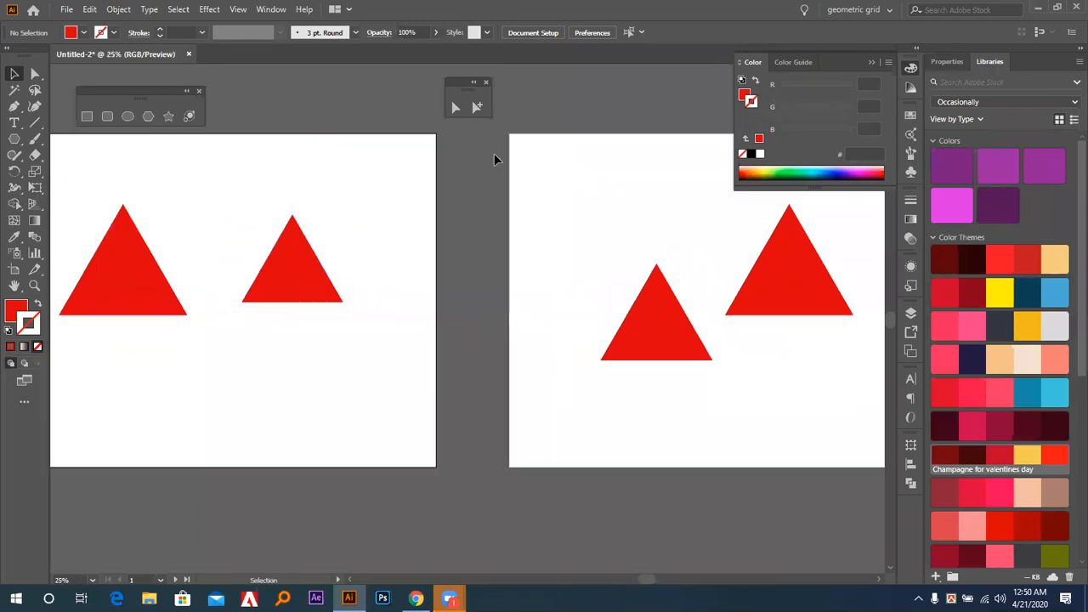
pyautogui.scroll(3, 460, 183)
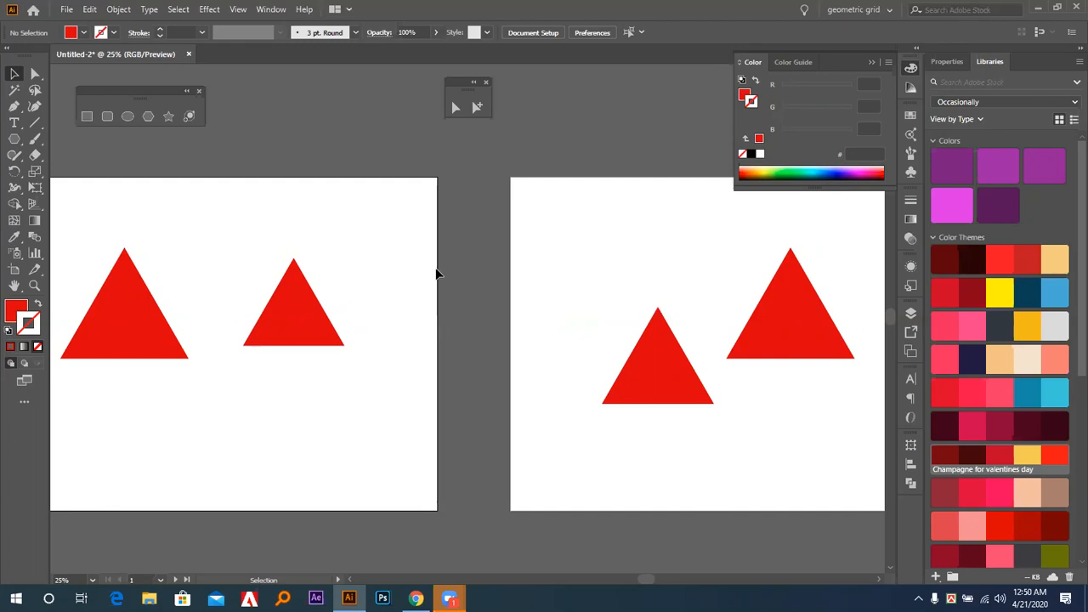
pyautogui.click(544, 274)
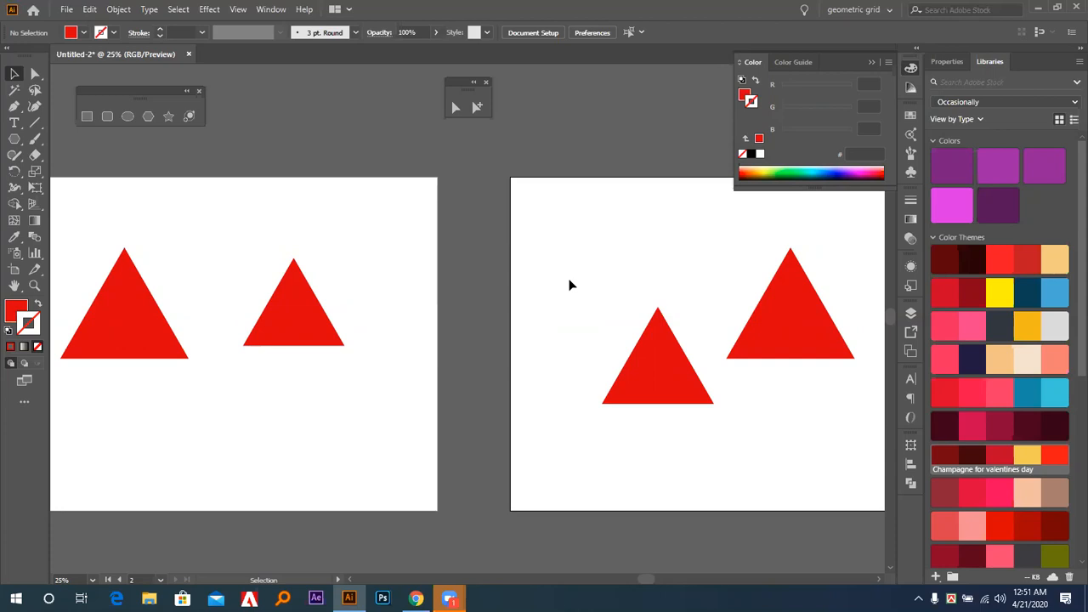
pyautogui.hotkey('ctrl', '-')
pyautogui.hotkey('ctrl', '-')
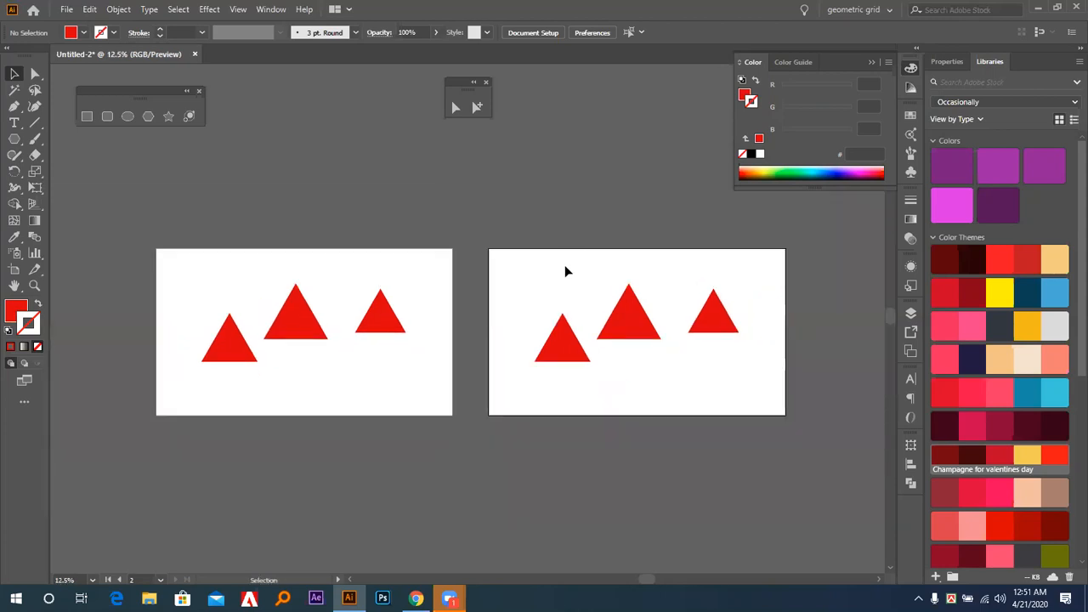
# Move the middle triangle of the second artboard above that artboard and return it between the other two triangles.
pyautogui.moveTo(618, 320); pyautogui.dragTo(591, 143)
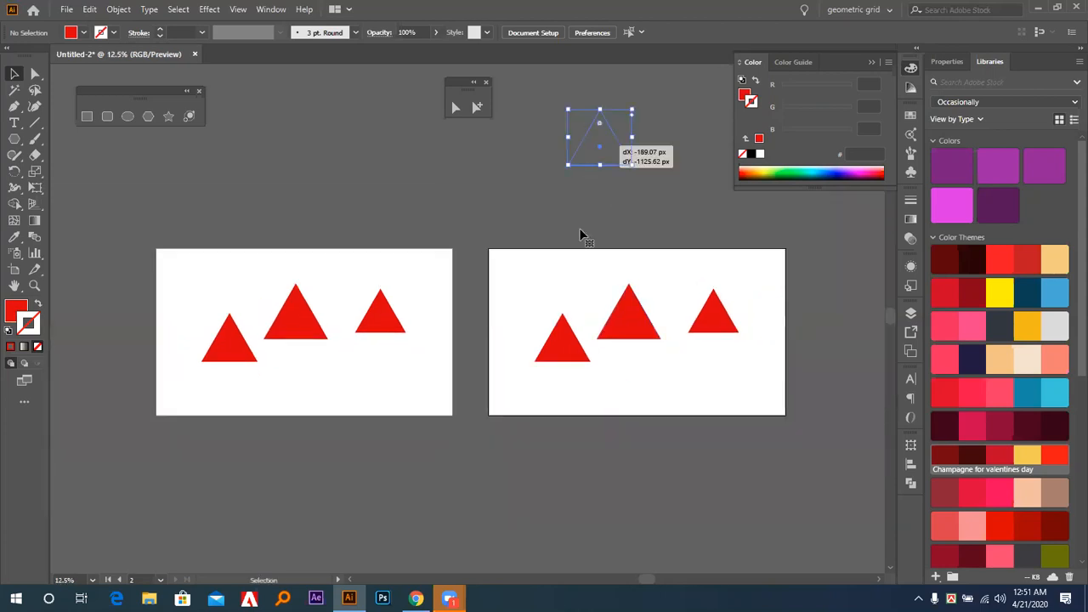
pyautogui.click(417, 268)
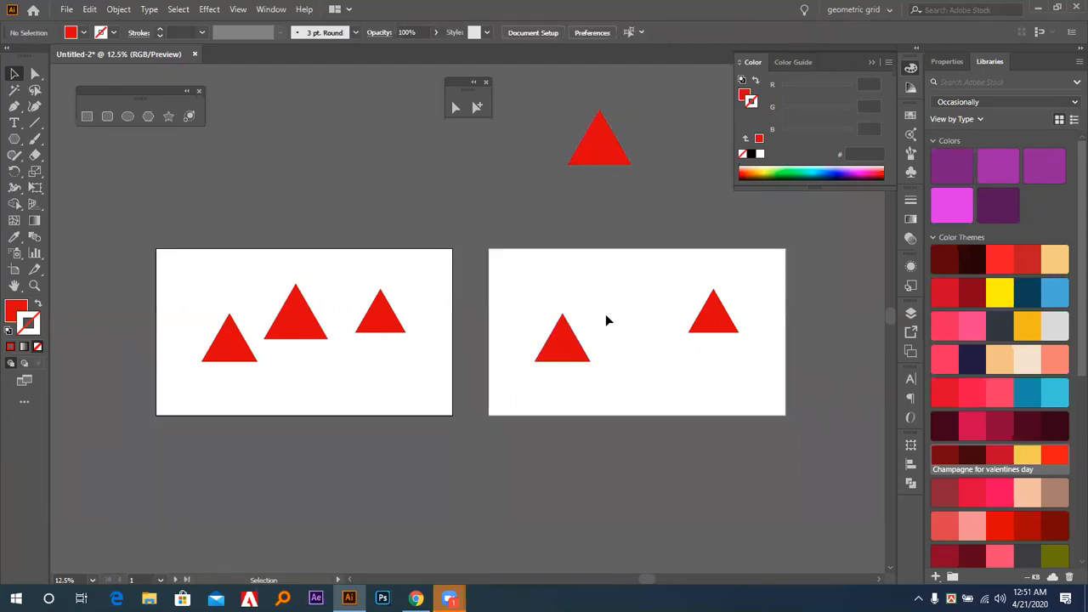
pyautogui.moveTo(597, 146); pyautogui.dragTo(632, 315)
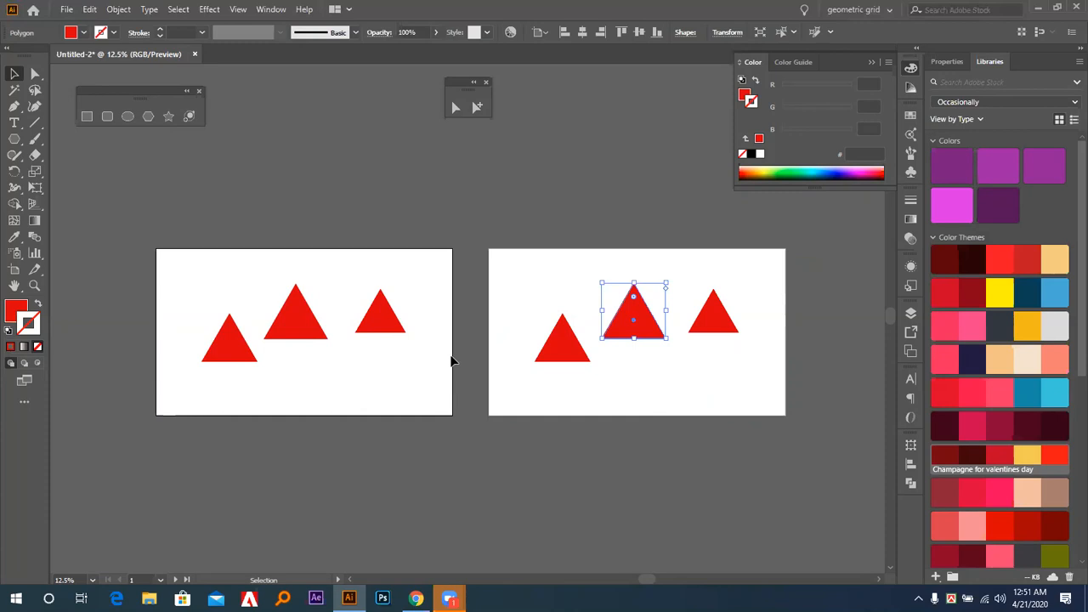
# Center the second artboard's middle triangle horizontally and vertically on the active first artboard, and give it a yellow #fff300 fill without stroke.
pyautogui.click(583, 33)
pyautogui.click(639, 32)
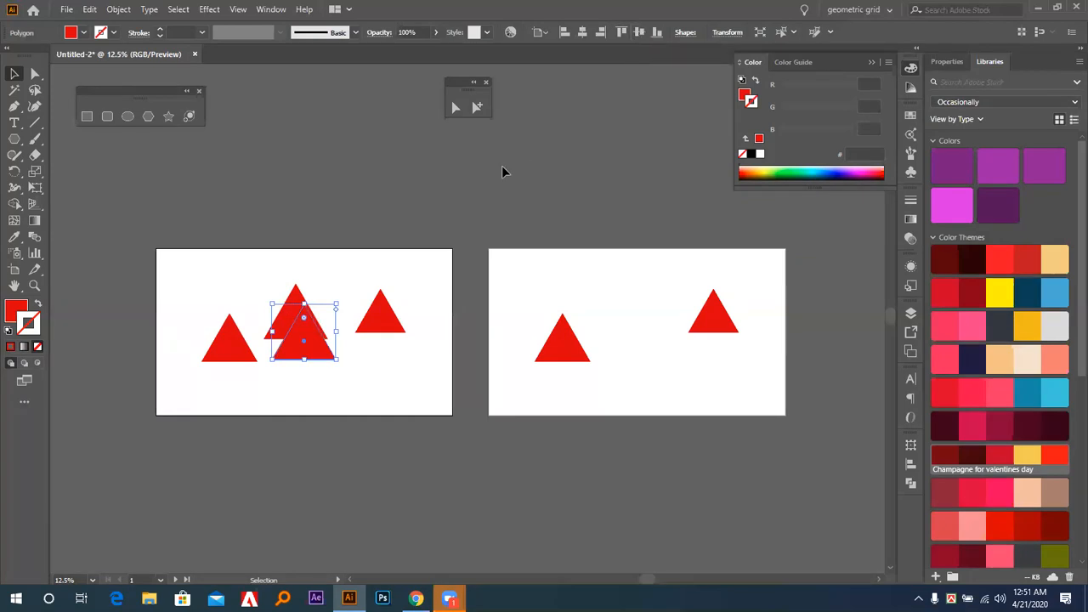
pyautogui.click(952, 204)
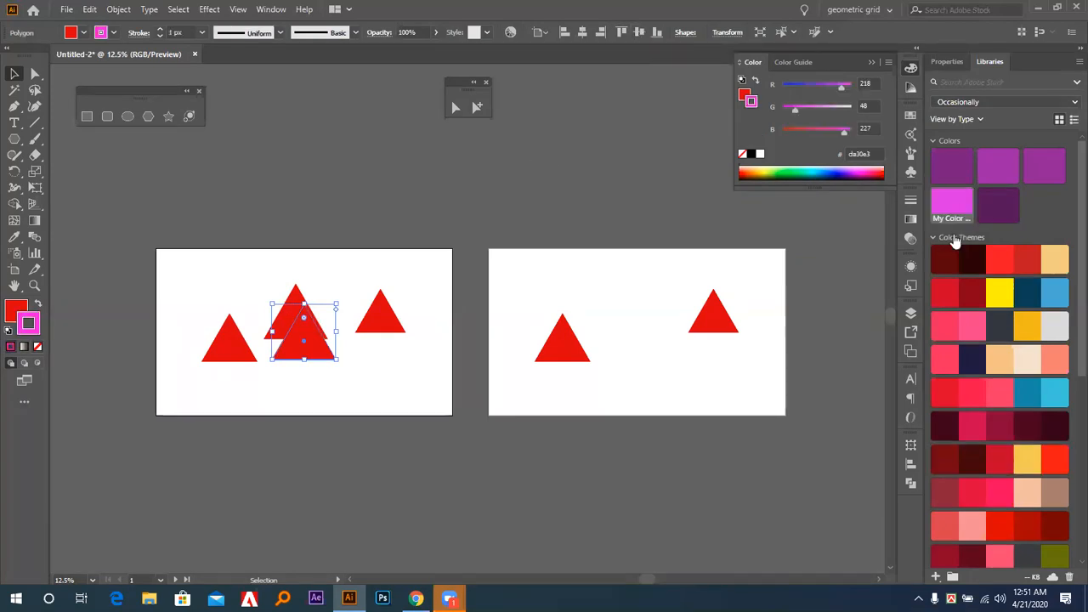
pyautogui.click(1000, 294)
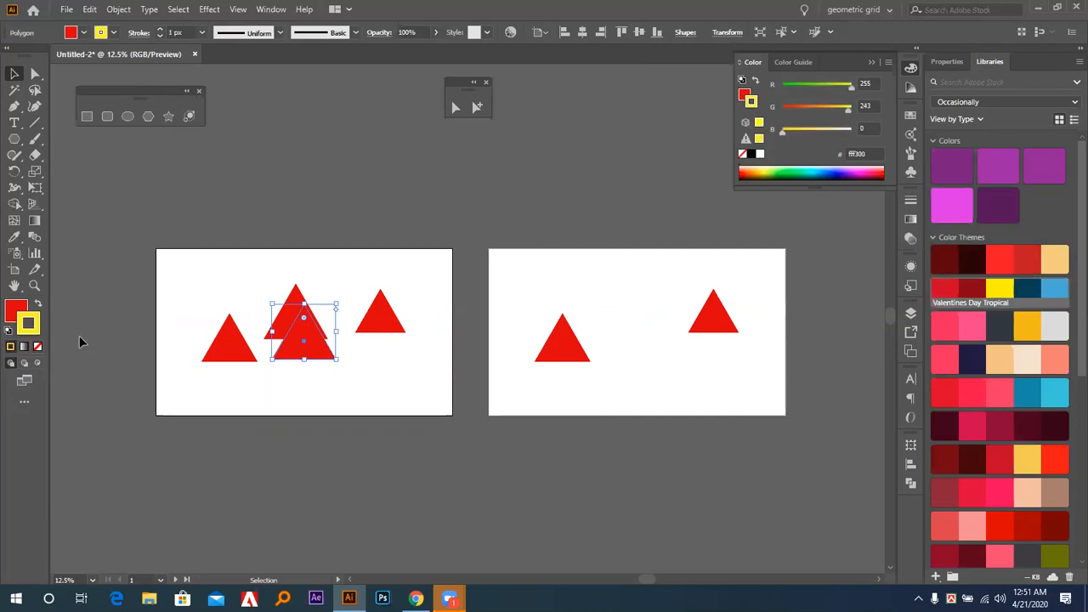
pyautogui.click(38, 304)
pyautogui.click(37, 346)
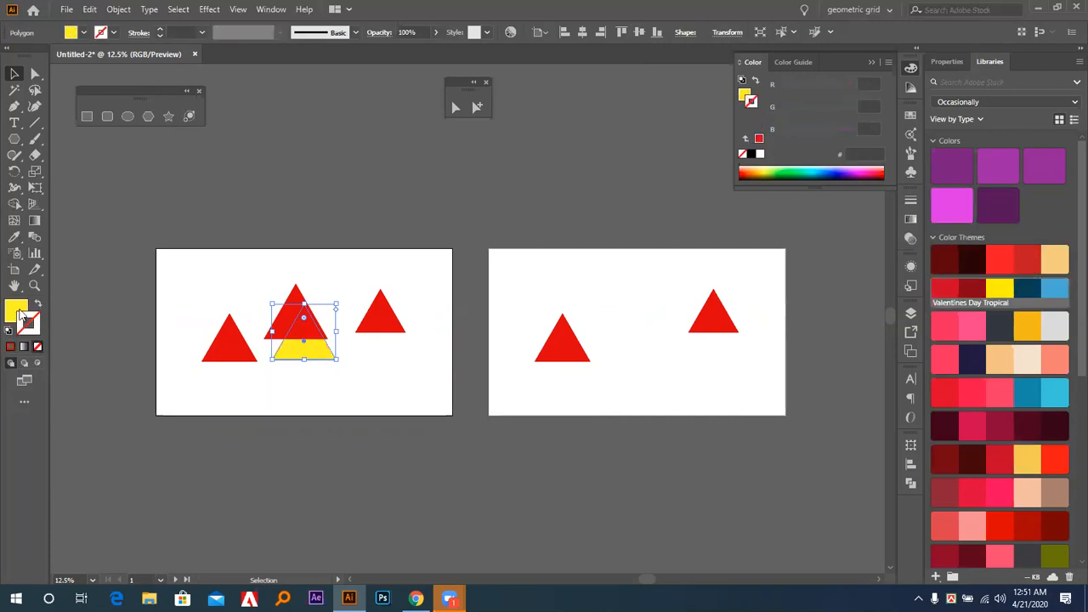
# Align the yellow triangle to the top edge of the first artboard and then to its bottom edge, and deselect it.
pyautogui.click(623, 32)
pyautogui.click(658, 33)
pyautogui.click(579, 118)
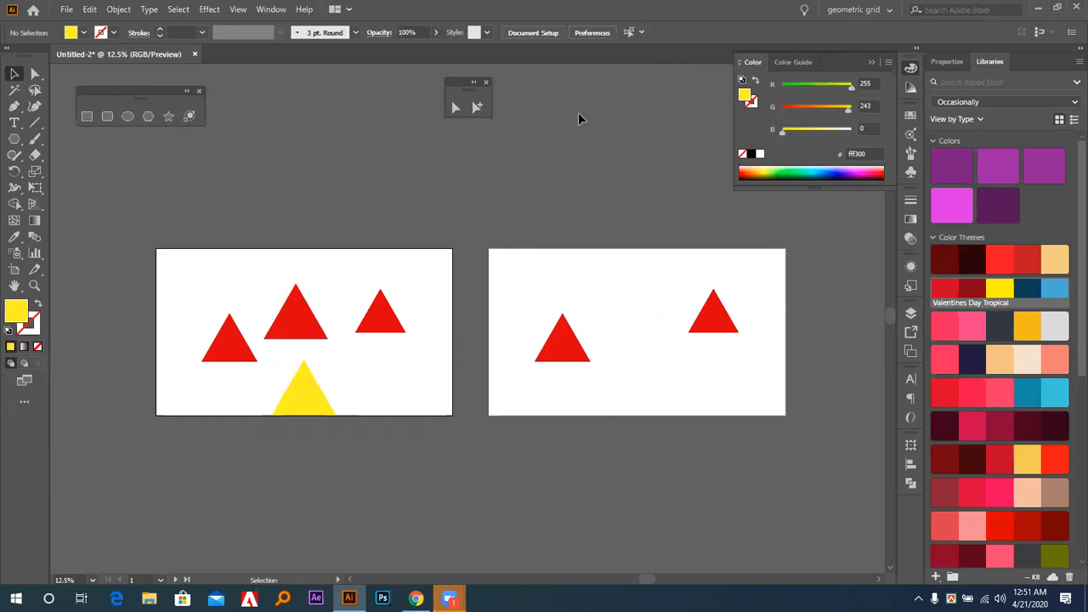
# Move the yellow triangle across the second artboard's left edge, make that artboard active and clear the selection.
pyautogui.moveTo(323, 401); pyautogui.dragTo(511, 299)
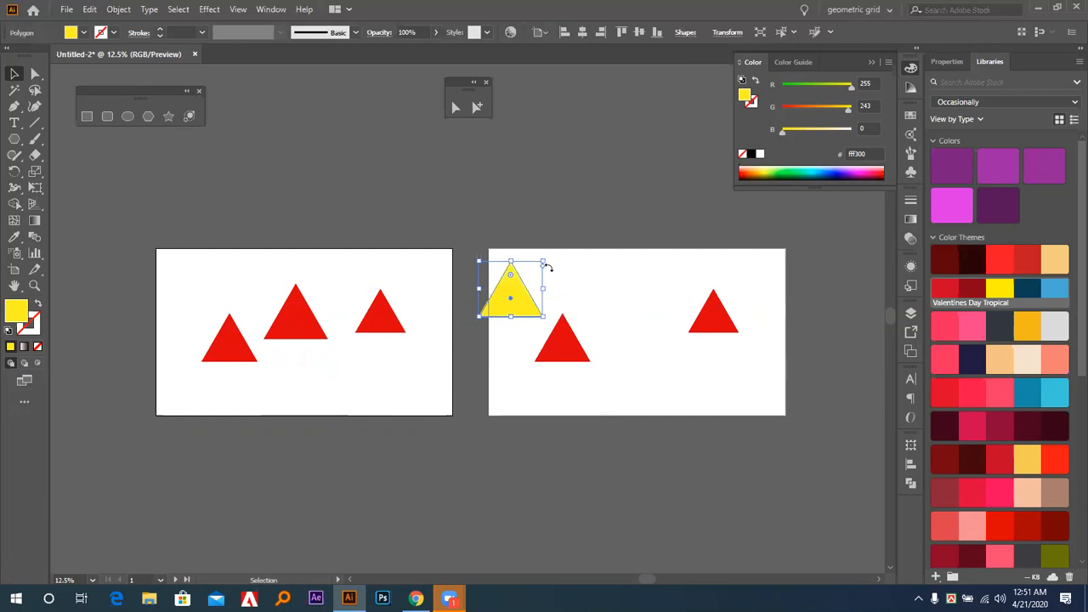
pyautogui.click(516, 298)
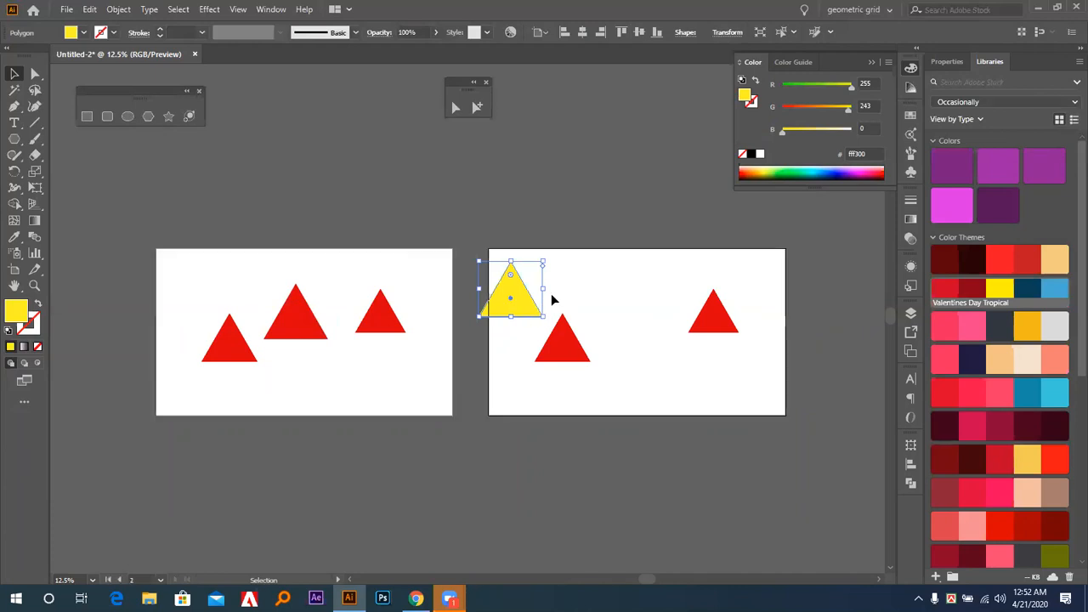
pyautogui.click(622, 268)
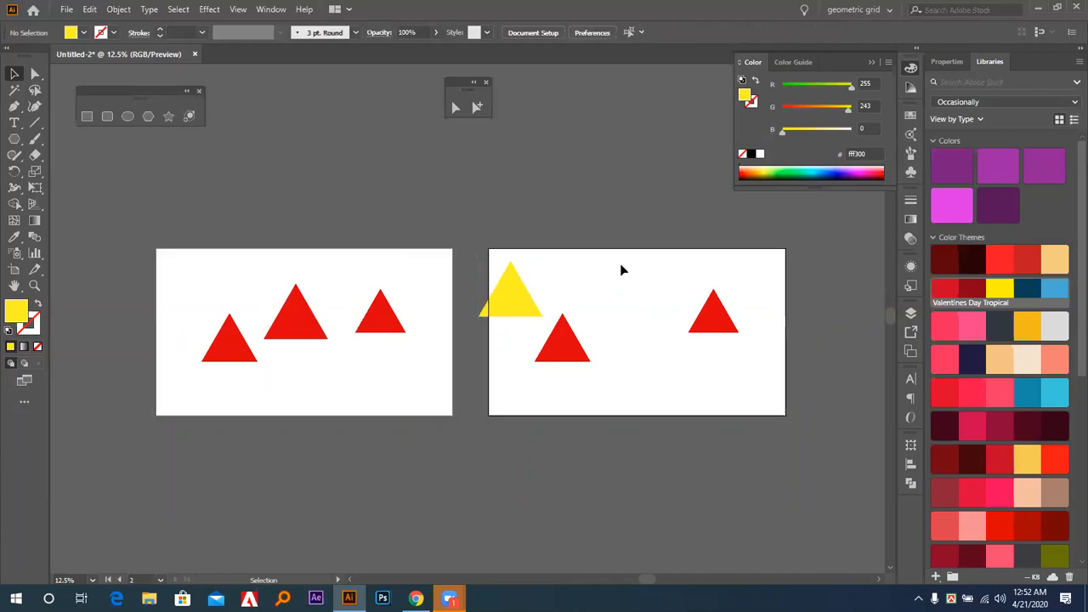
# Delete the yellow and two red triangles on the second artboard, and select the three red triangles on the first artboard.
pyautogui.moveTo(497, 214); pyautogui.dragTo(759, 448)
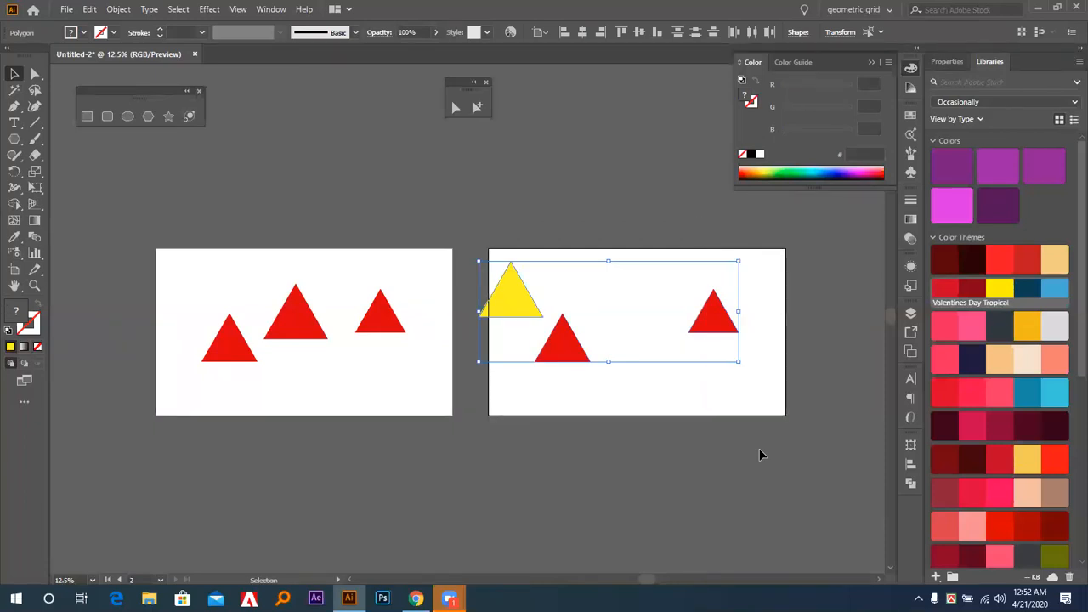
pyautogui.press('Delete')
pyautogui.moveTo(164, 240); pyautogui.dragTo(435, 410)
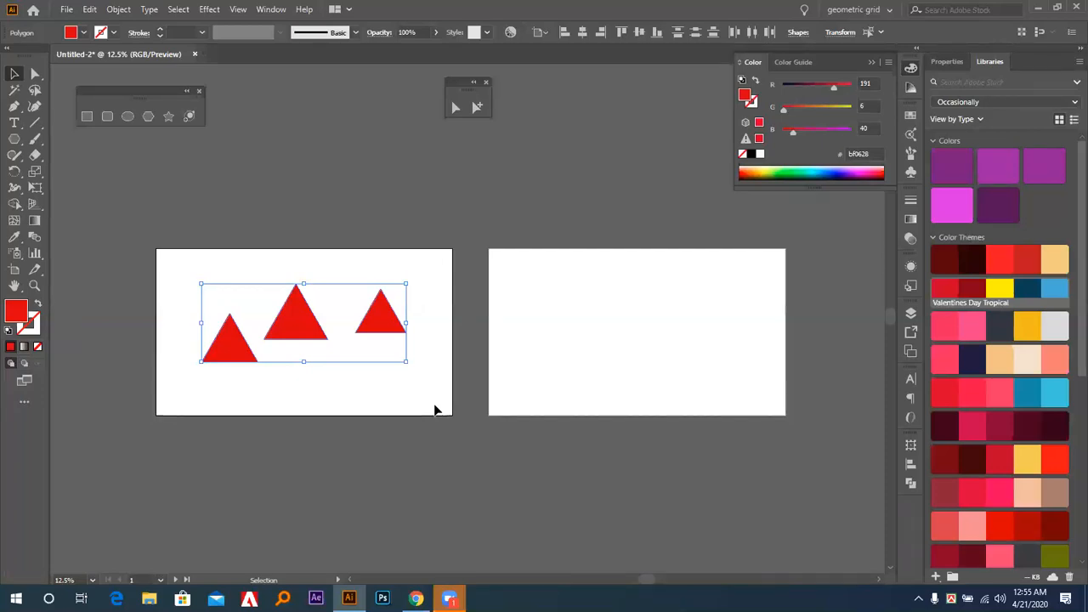
# Delete the three selected red triangles on the first artboard.
pyautogui.press('Delete')
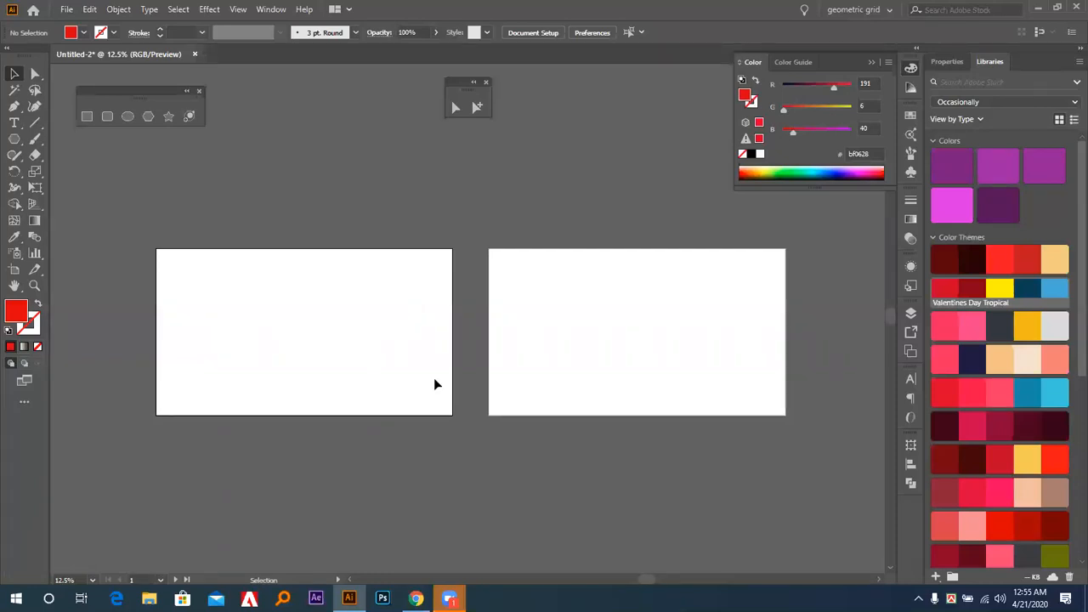
pyautogui.scroll(3, 434, 382)
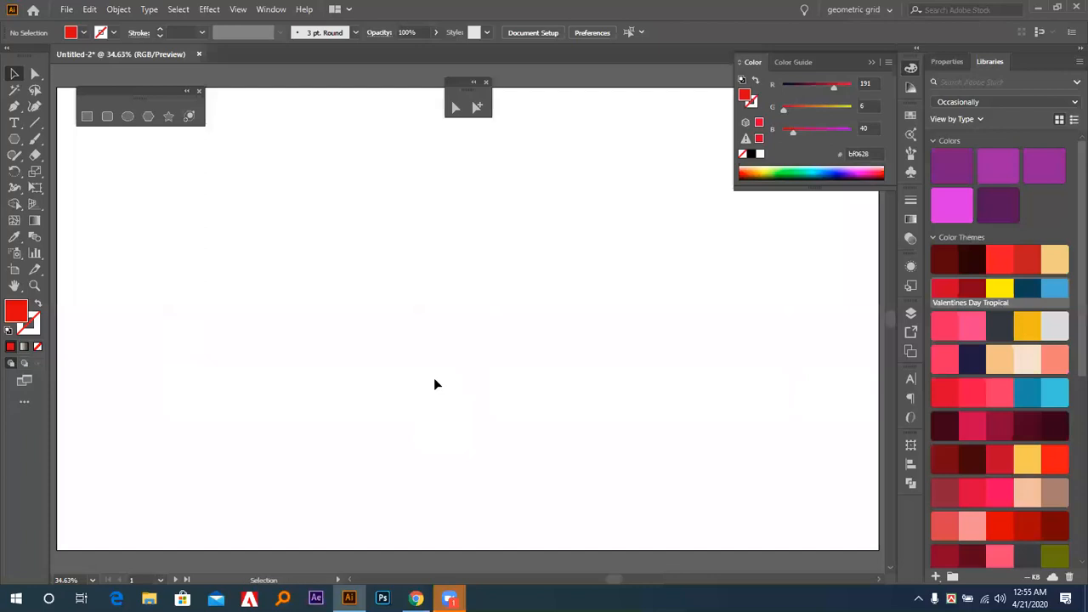
pyautogui.scroll(-3, 434, 382)
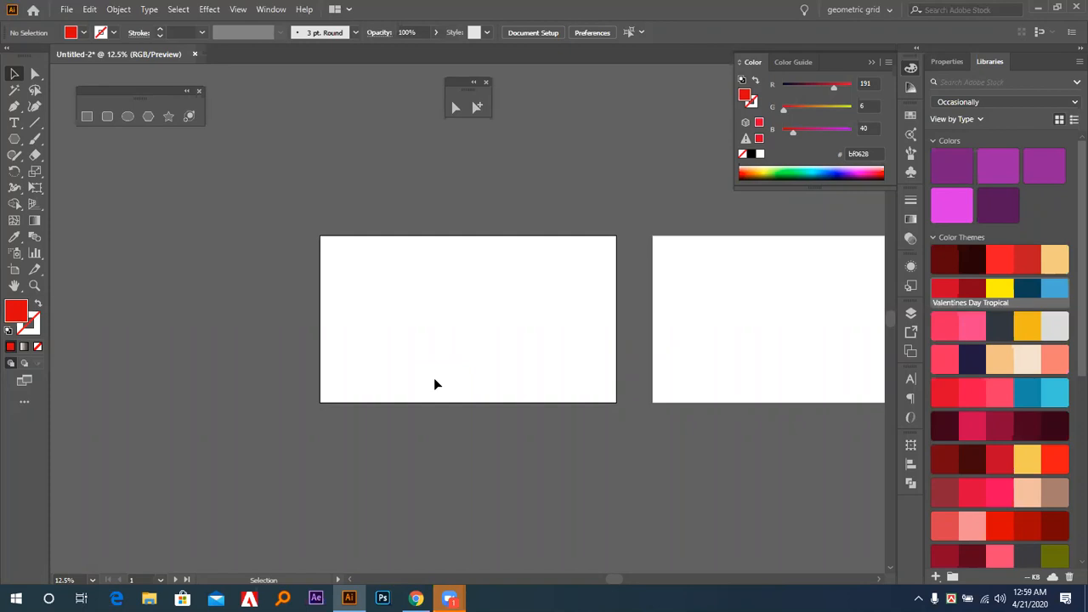
# Draw a red-filled rectangle on the left part of the first artboard with the Rectangle tool, and delete it again.
pyautogui.hotkey('ctrl', '0')
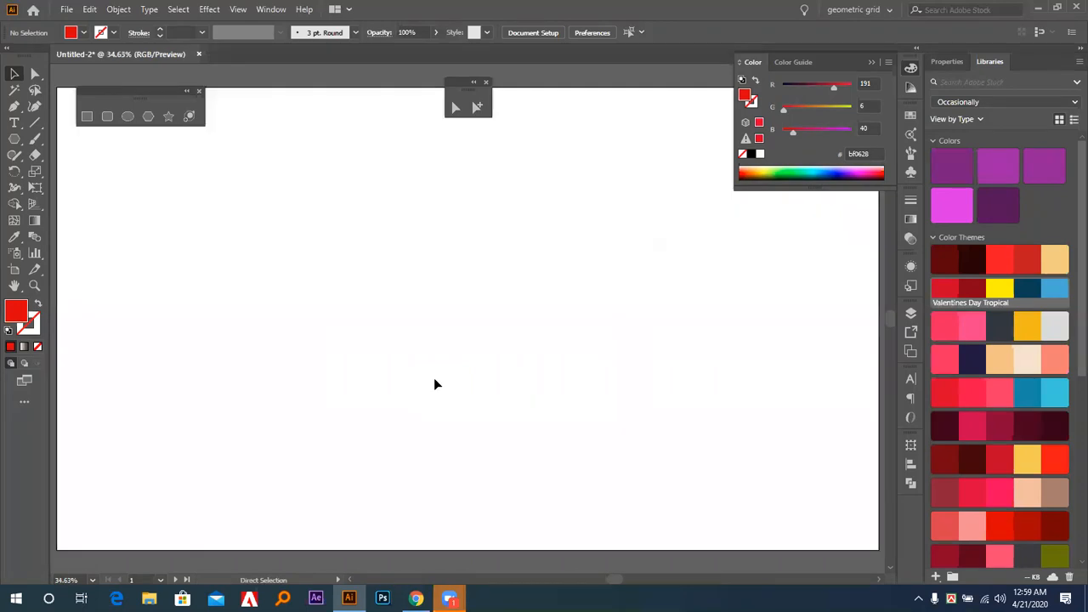
pyautogui.hotkey('ctrl', '-')
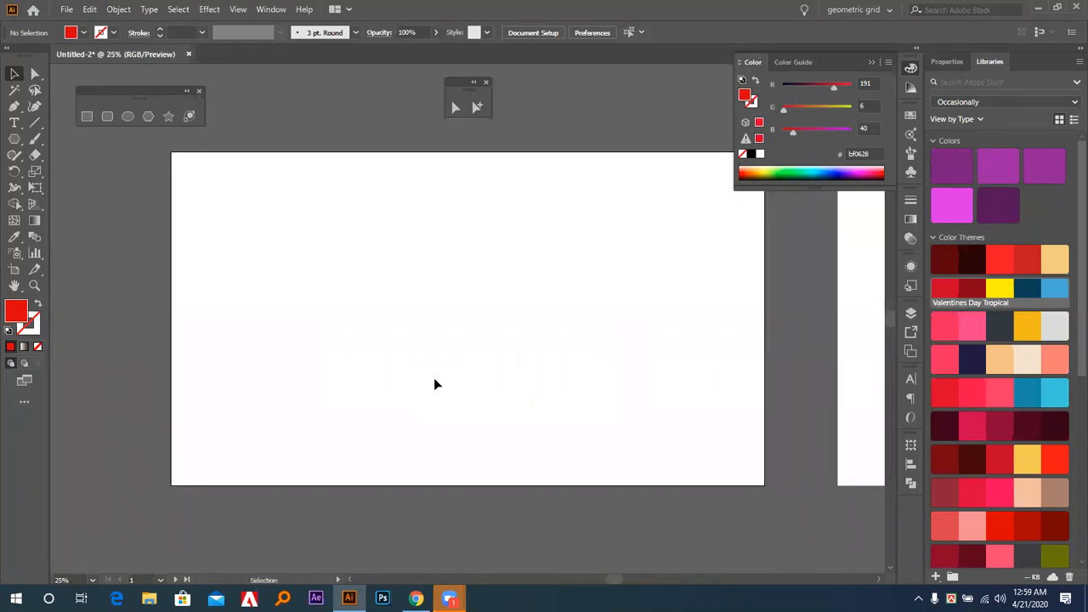
pyautogui.hotkey('ctrl', '-')
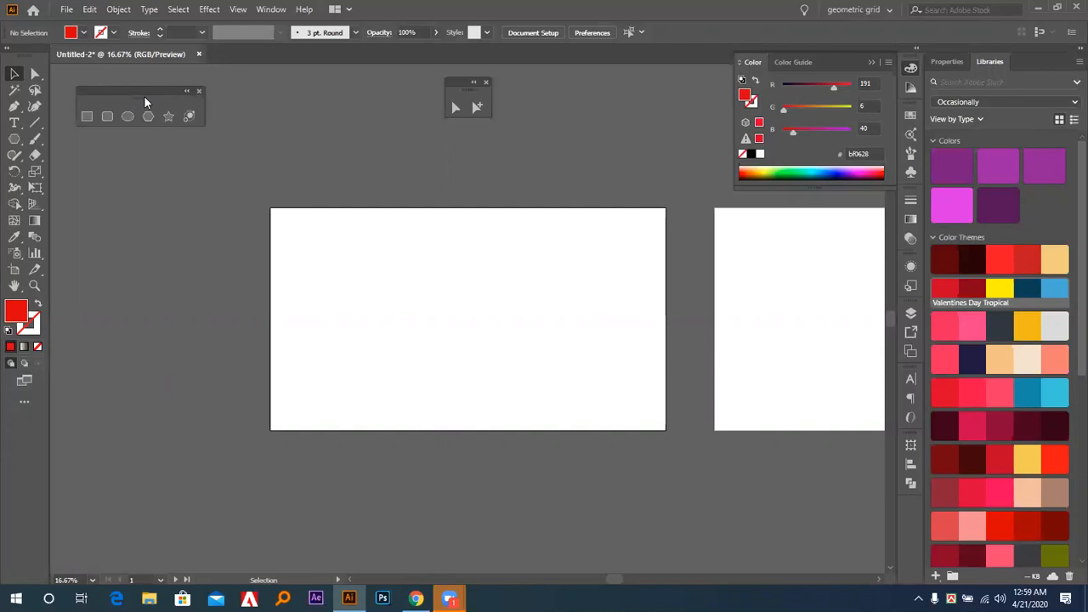
pyautogui.click(87, 116)
pyautogui.moveTo(298, 253); pyautogui.dragTo(438, 377)
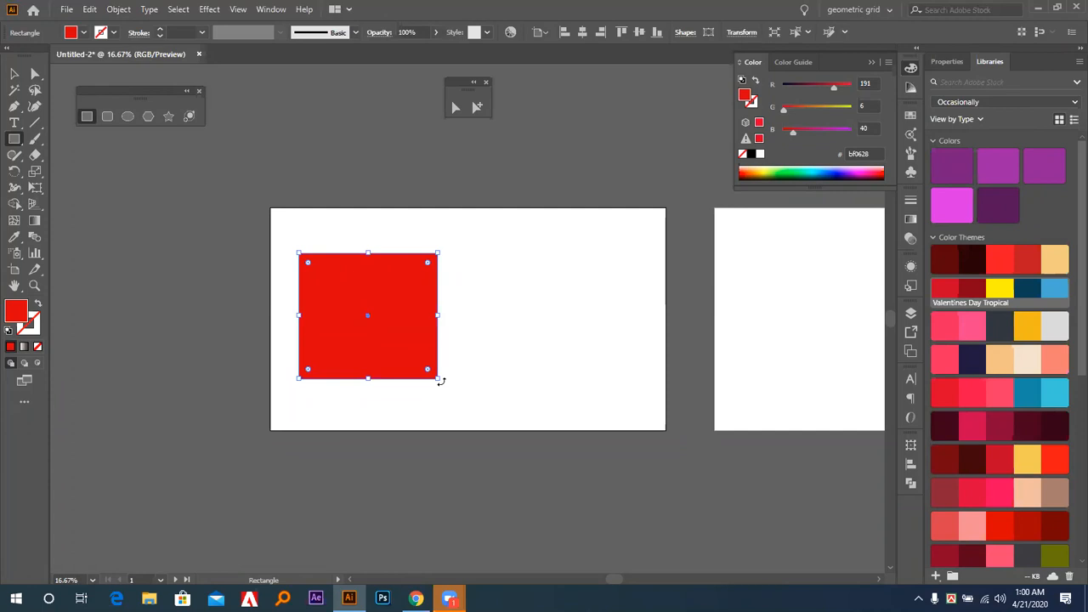
pyautogui.press('Delete')
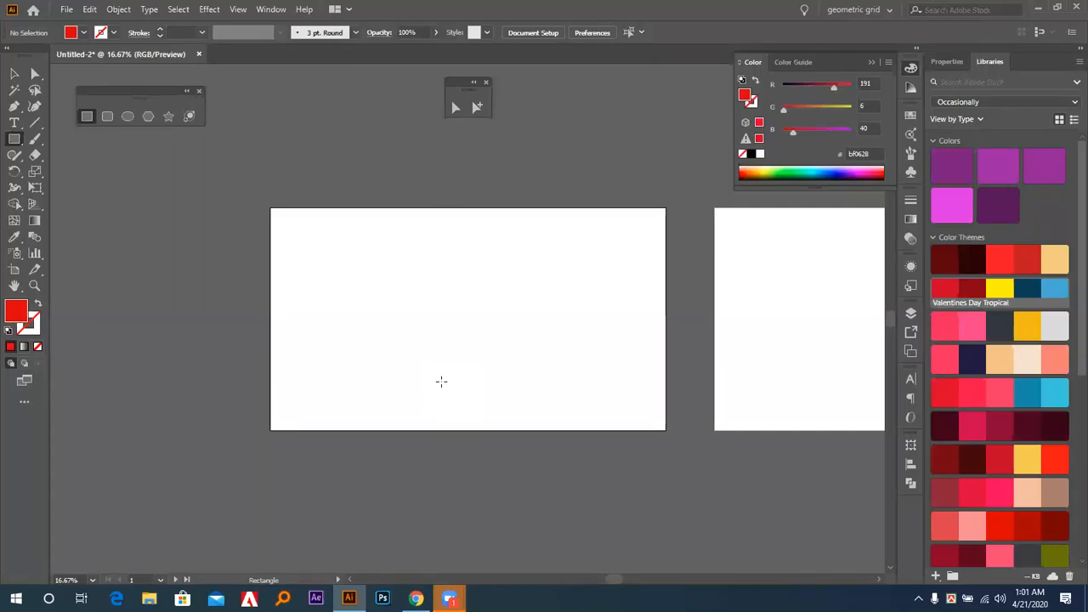
# Delete the second artboard with the Artboard tool and return to the Selection tool.
pyautogui.hotkey('ctrl', '0')
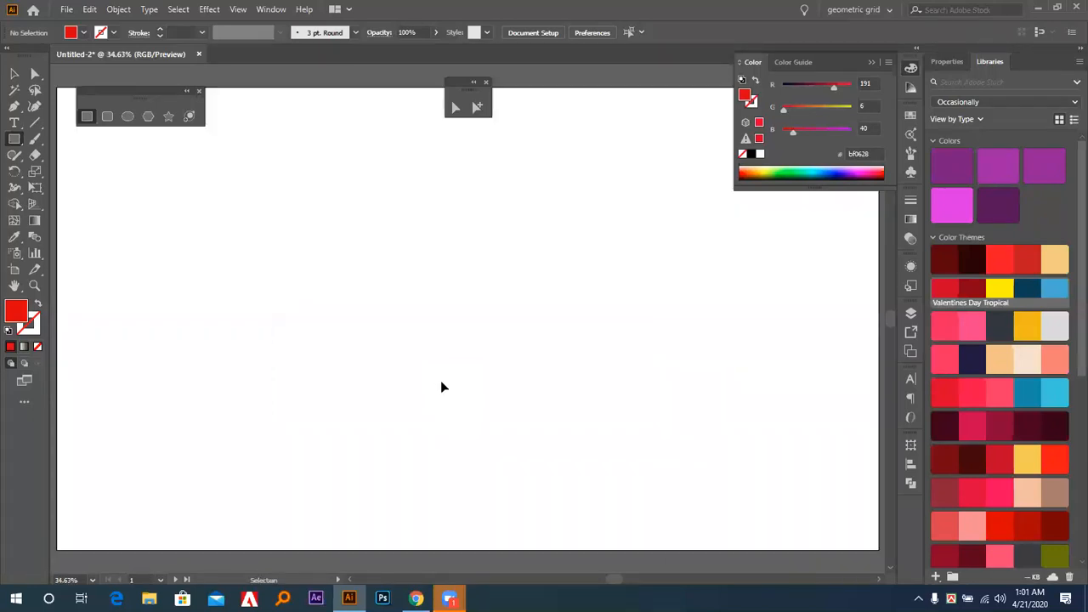
pyautogui.hotkey('ctrl', '-')
pyautogui.hotkey('ctrl', '-')
pyautogui.hotkey('ctrl', '-')
pyautogui.press('m')
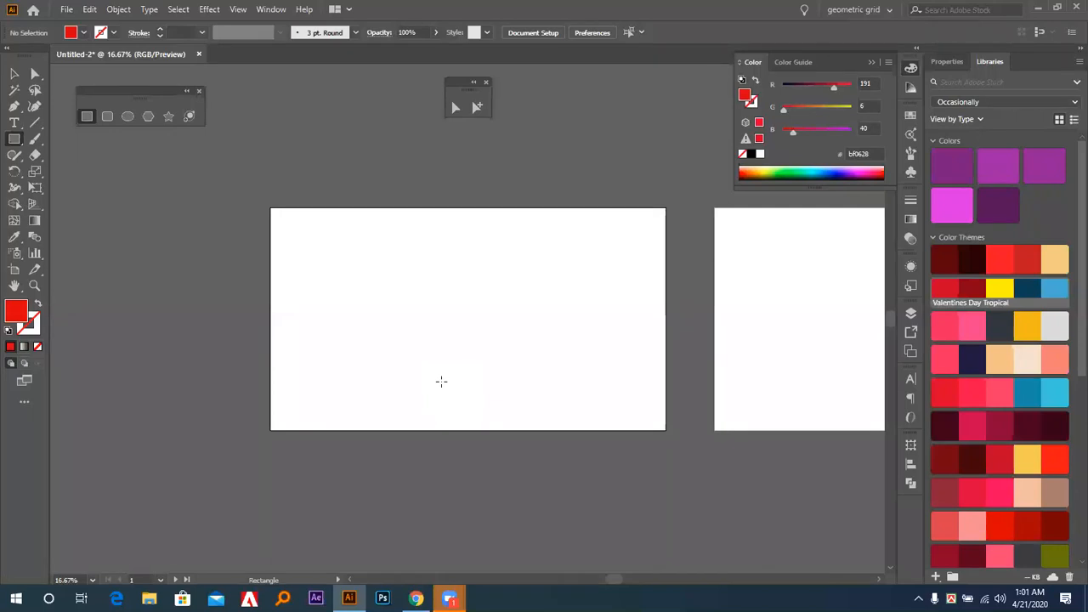
pyautogui.click(13, 269)
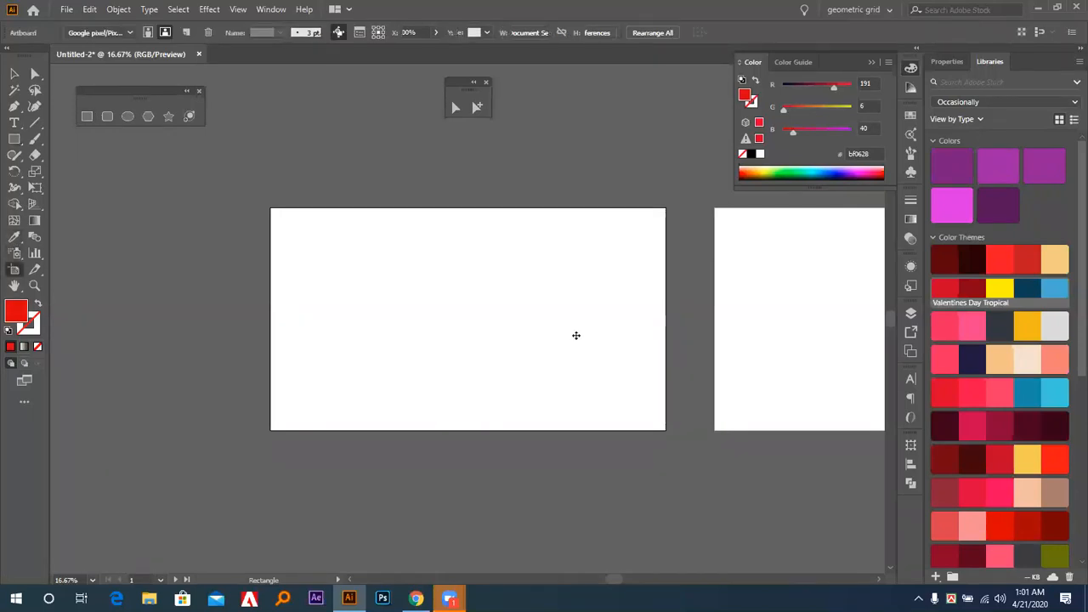
pyautogui.click(758, 336)
pyautogui.press('Delete')
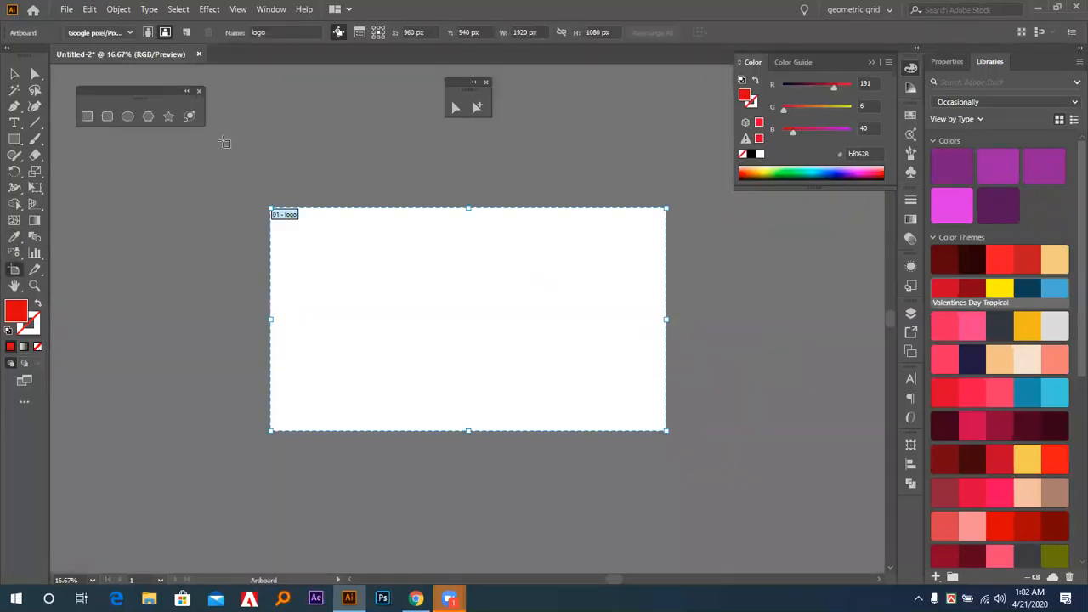
pyautogui.click(13, 74)
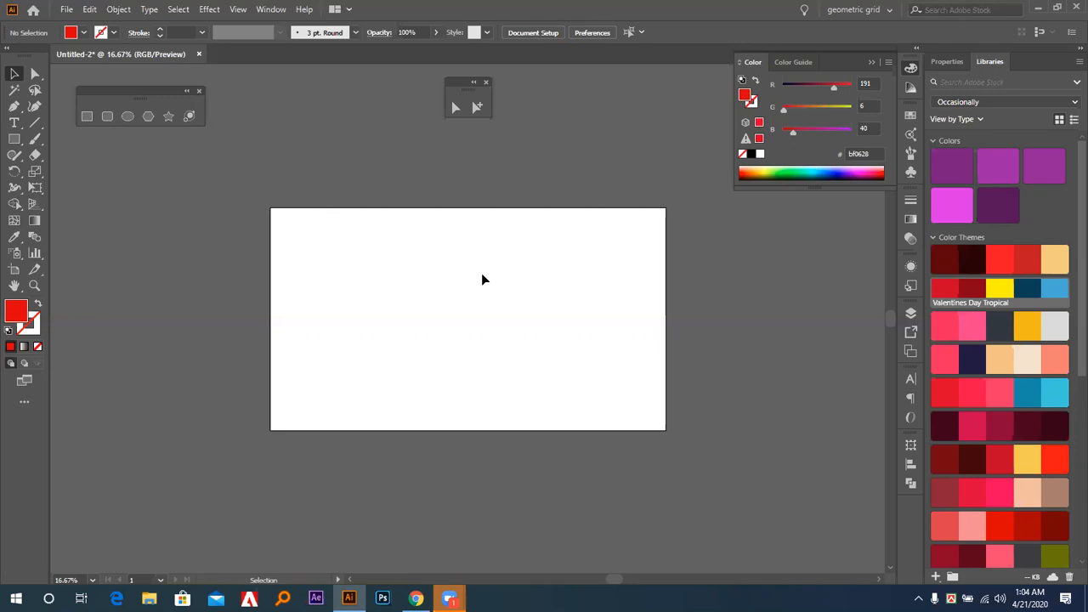
# Tear off the line tools as a floating group and place it directly beneath the floating shape tools.
pyautogui.rightClick(32, 124)
pyautogui.click(171, 153)
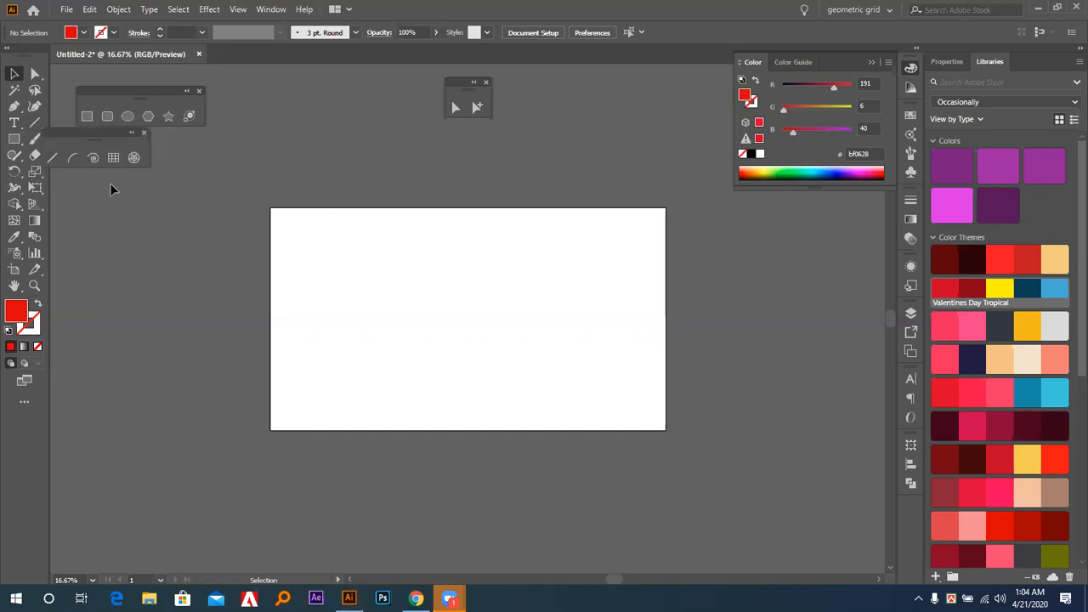
pyautogui.moveTo(73, 134); pyautogui.dragTo(109, 143)
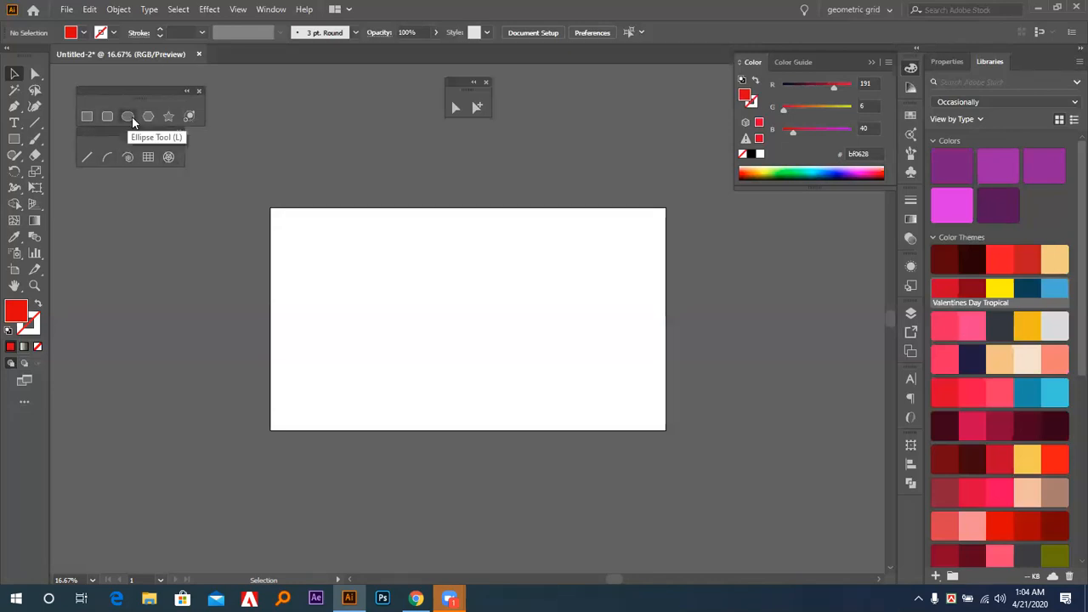
# Draw a horizontal line across the middle of the artboard with the Line Segment tool and give it a black stroke.
pyautogui.click(85, 159)
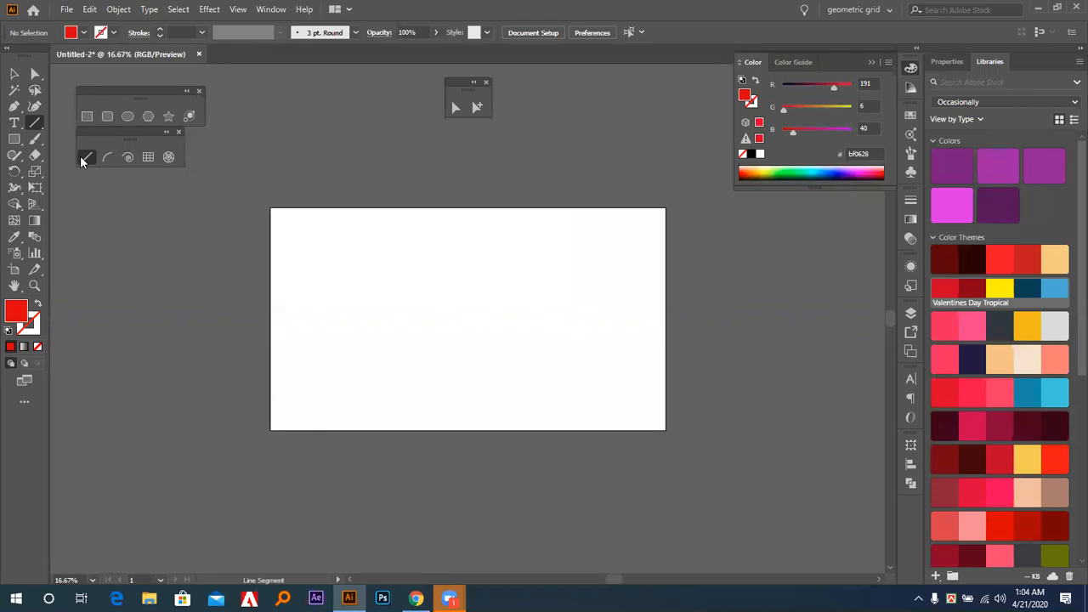
pyautogui.moveTo(388, 319); pyautogui.dragTo(553, 319)
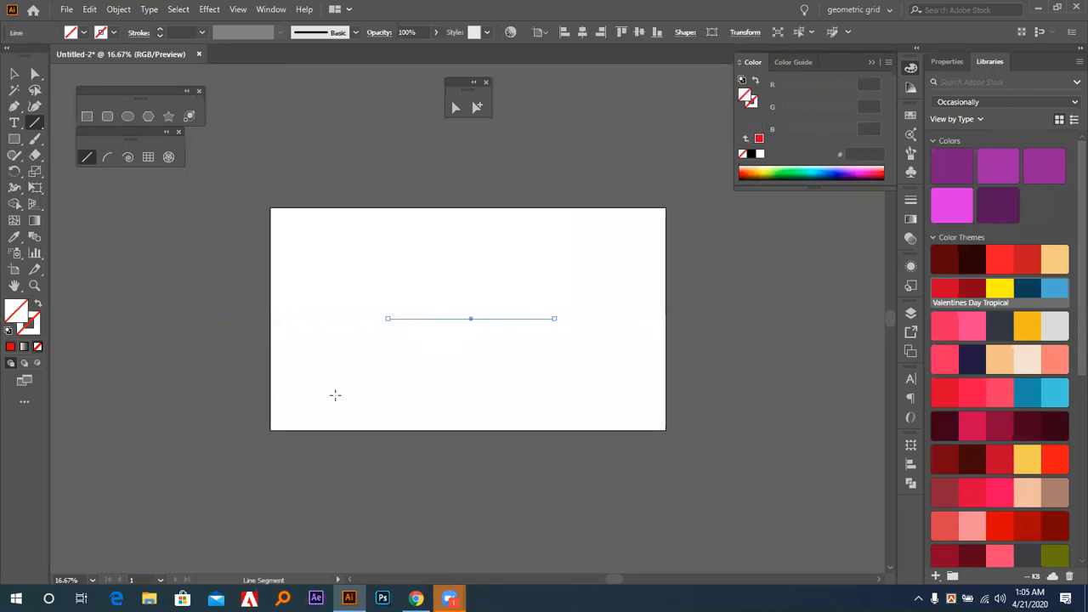
pyautogui.click(11, 347)
pyautogui.click(751, 157)
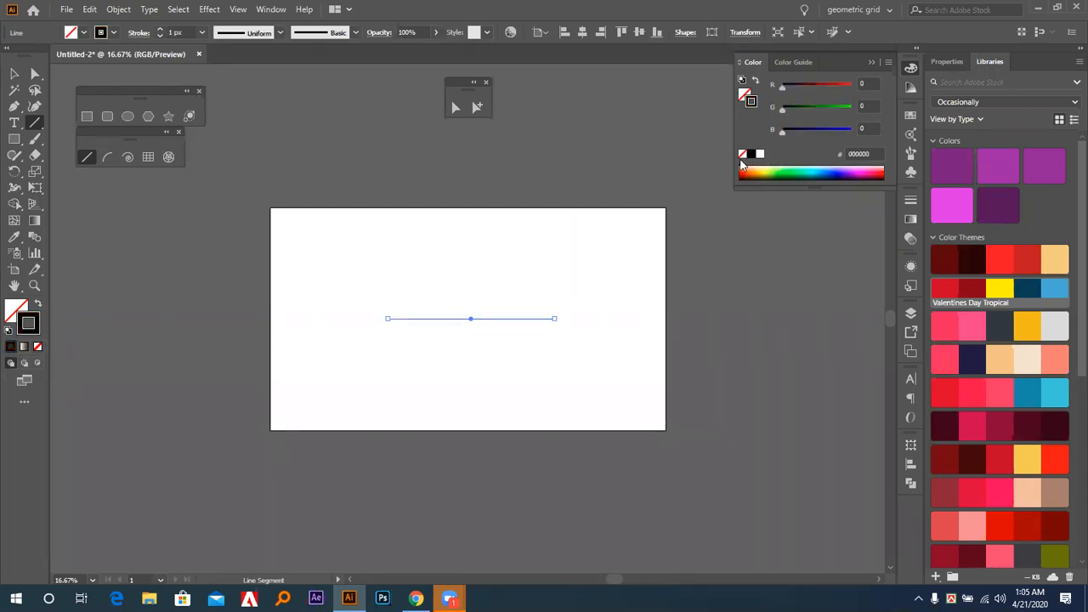
# Increase the horizontal line's stroke weight to 14 px and deselect it.
pyautogui.click(14, 74)
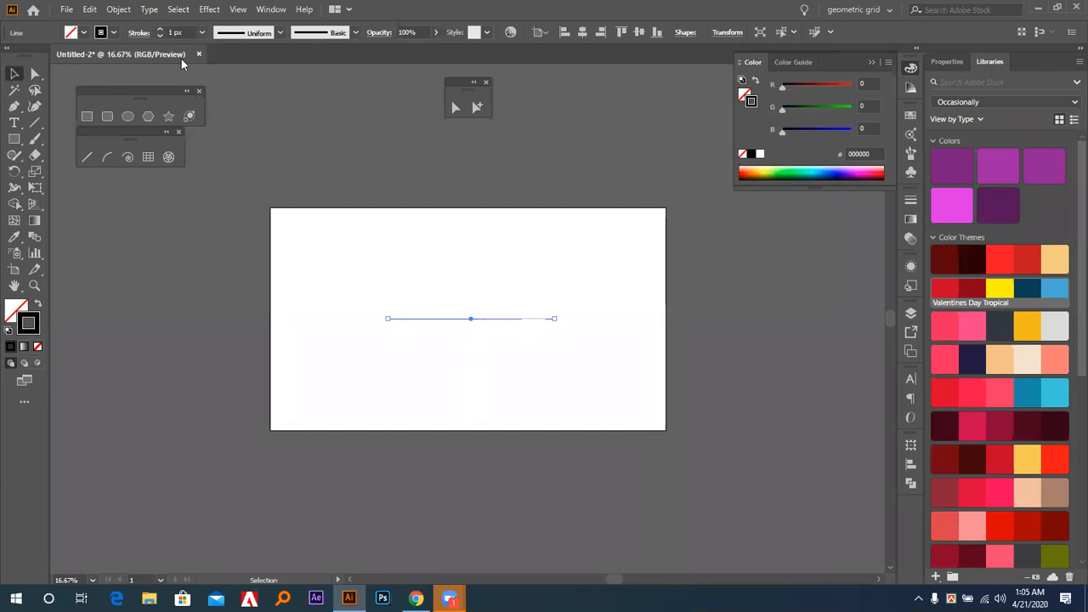
pyautogui.click(160, 30)
pyautogui.click(160, 29)
pyautogui.click(159, 30)
pyautogui.click(160, 29)
pyautogui.click(160, 30)
pyautogui.click(160, 30)
pyautogui.click(159, 29)
pyautogui.click(160, 30)
pyautogui.click(160, 30)
pyautogui.click(159, 29)
pyautogui.click(160, 30)
pyautogui.click(159, 29)
pyautogui.click(160, 29)
pyautogui.click(272, 150)
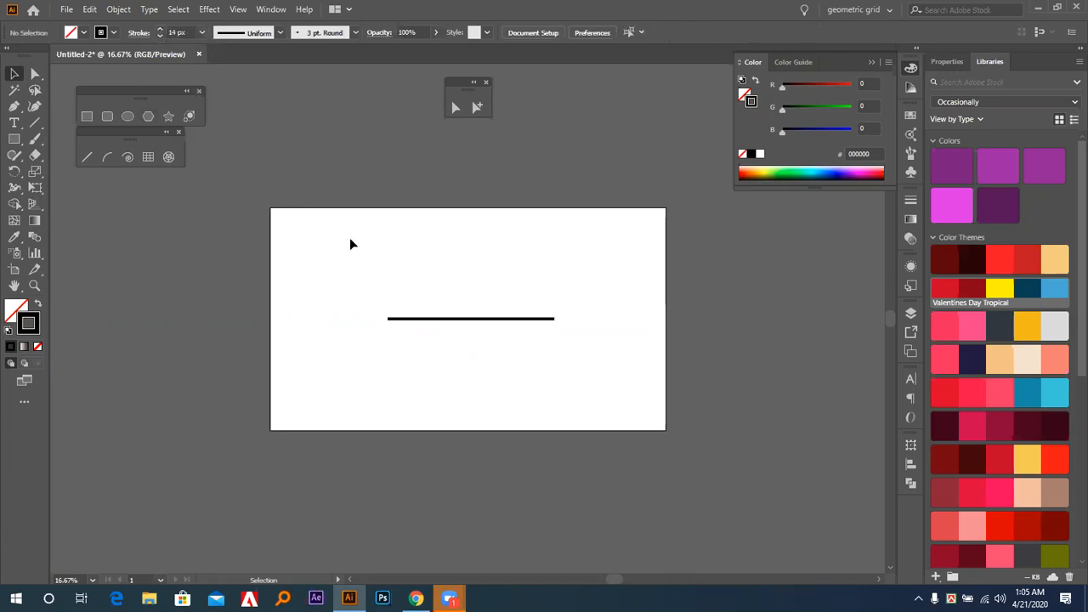
# View the horizontal line's stroke options, detach the Stroke panel from the dock, and clear the selection.
pyautogui.click(486, 319)
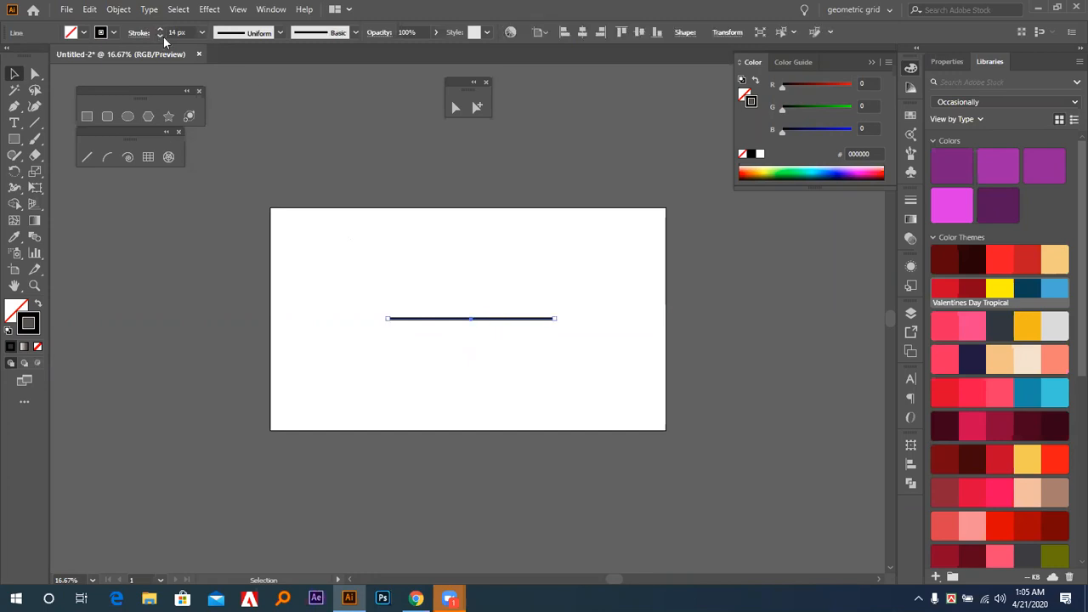
pyautogui.click(912, 201)
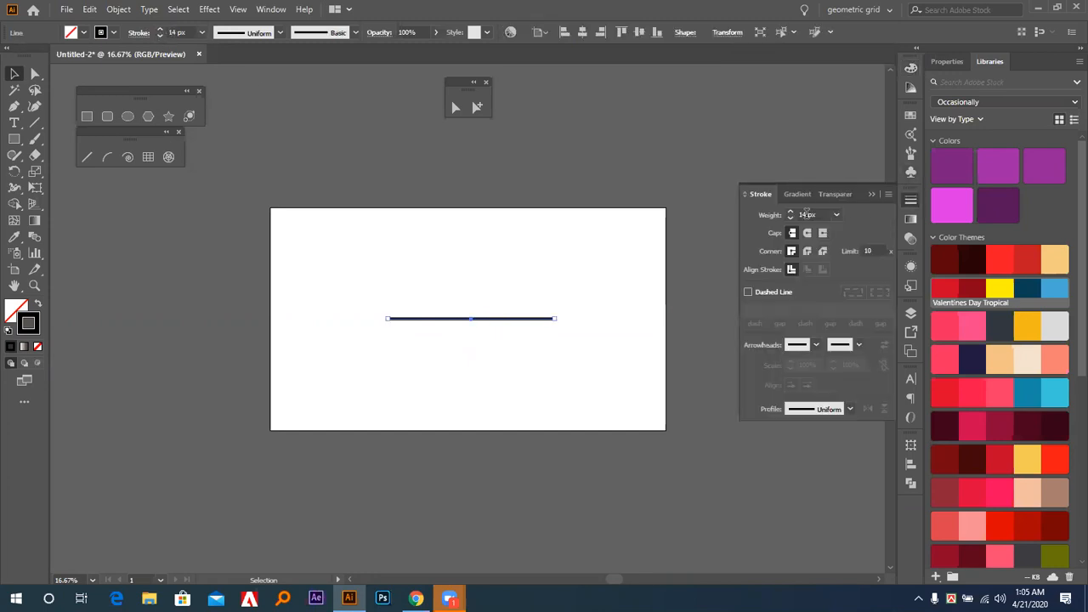
pyautogui.moveTo(911, 201); pyautogui.dragTo(905, 206)
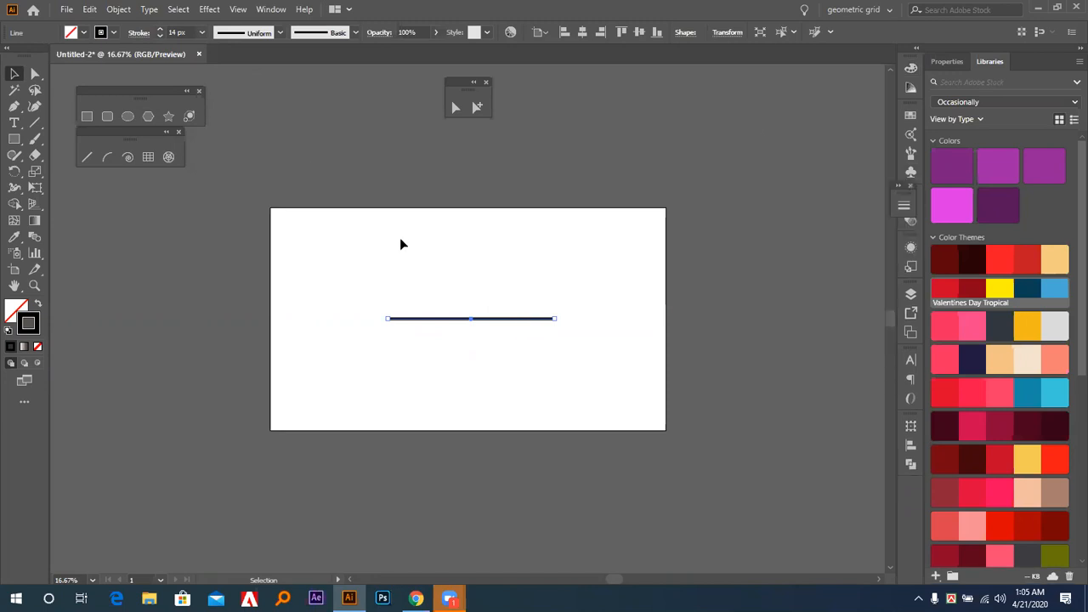
pyautogui.click(156, 238)
# Draw a vertical line and several slanted lines at different angles around the horizontal line with the Line Segment tool.
pyautogui.click(86, 156)
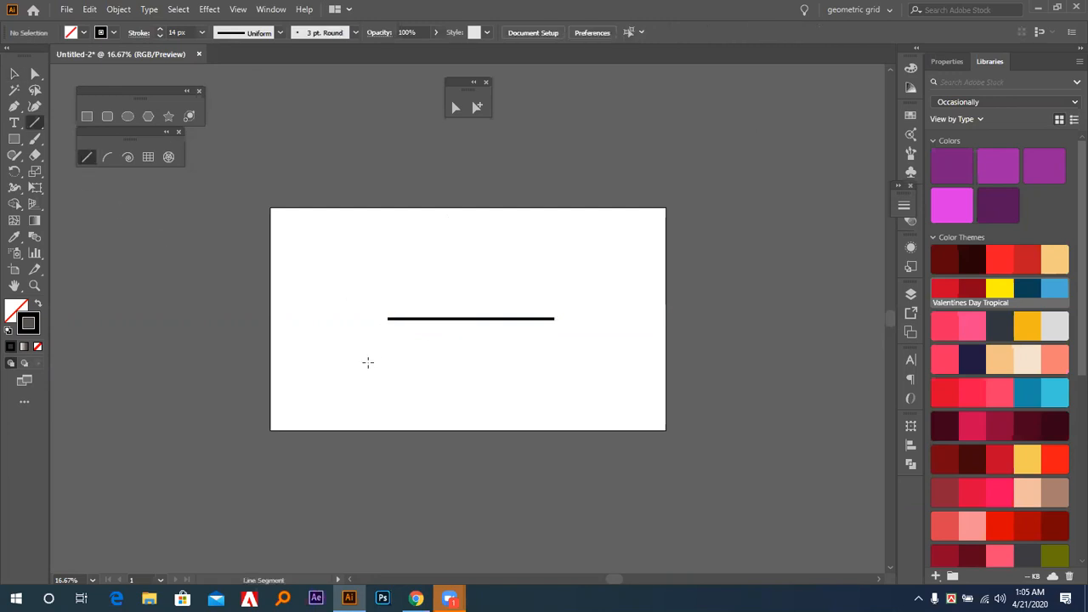
pyautogui.moveTo(363, 363); pyautogui.dragTo(364, 241)
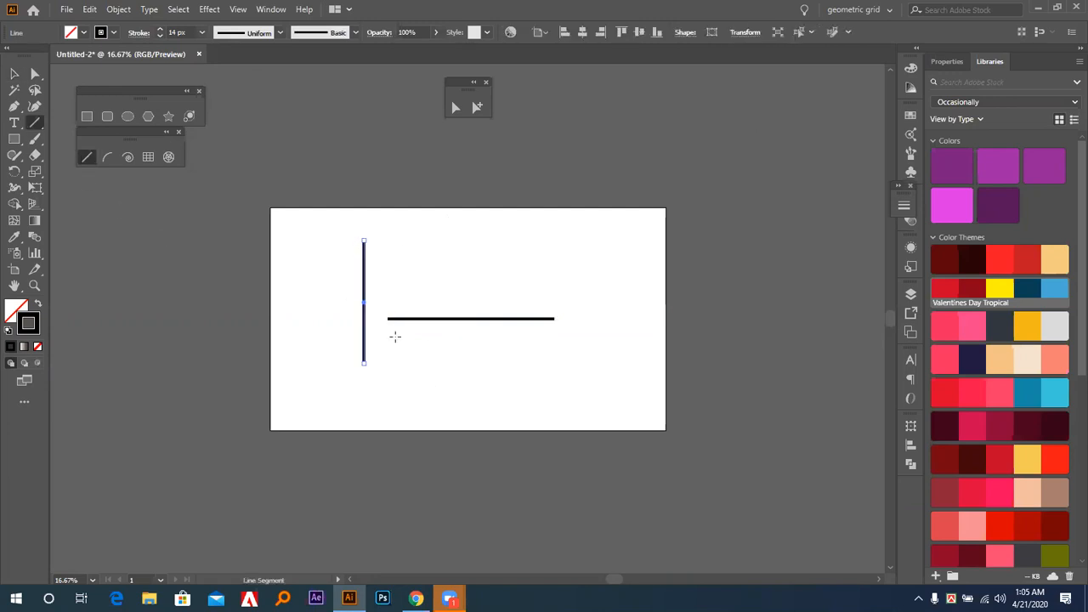
pyautogui.moveTo(413, 304)
pyautogui.mouseDown()
pyautogui.moveTo(505, 235)
pyautogui.moveTo(462, 279)
pyautogui.moveTo(522, 238)
pyautogui.moveTo(496, 223)
pyautogui.moveTo(511, 310)
pyautogui.mouseUp()
pyautogui.moveTo(567, 240); pyautogui.dragTo(582, 351)
pyautogui.moveTo(632, 267); pyautogui.dragTo(594, 375)
pyautogui.moveTo(498, 381); pyautogui.dragTo(602, 415)
pyautogui.moveTo(651, 393)
pyautogui.mouseDown()
pyautogui.moveTo(503, 433)
pyautogui.moveTo(467, 313)
pyautogui.mouseUp()
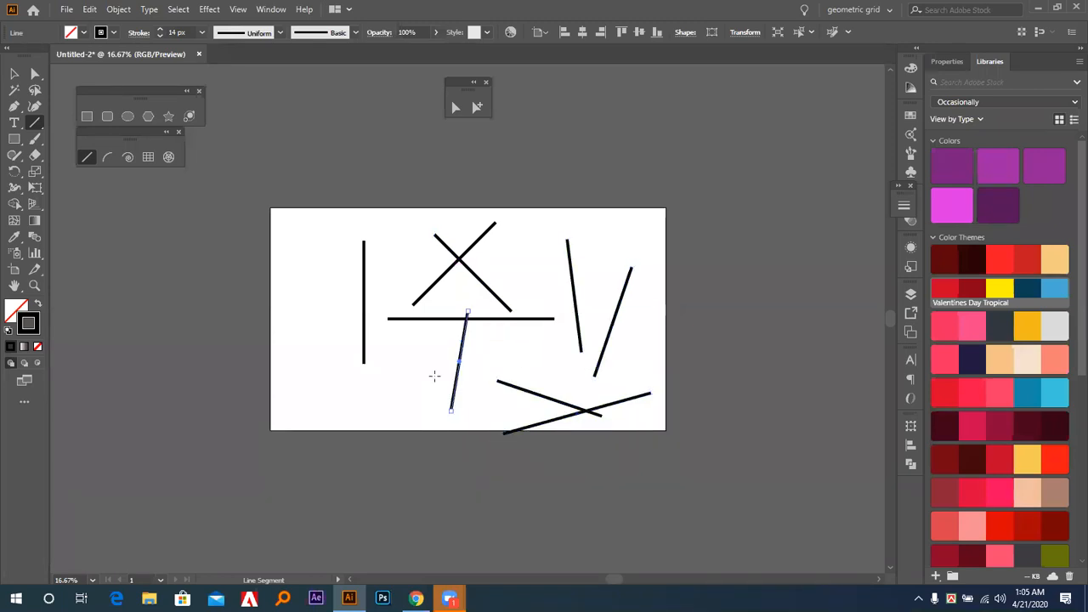
# Select all the lines on the artboard and delete them.
pyautogui.press('v')
pyautogui.moveTo(319, 223); pyautogui.dragTo(643, 440)
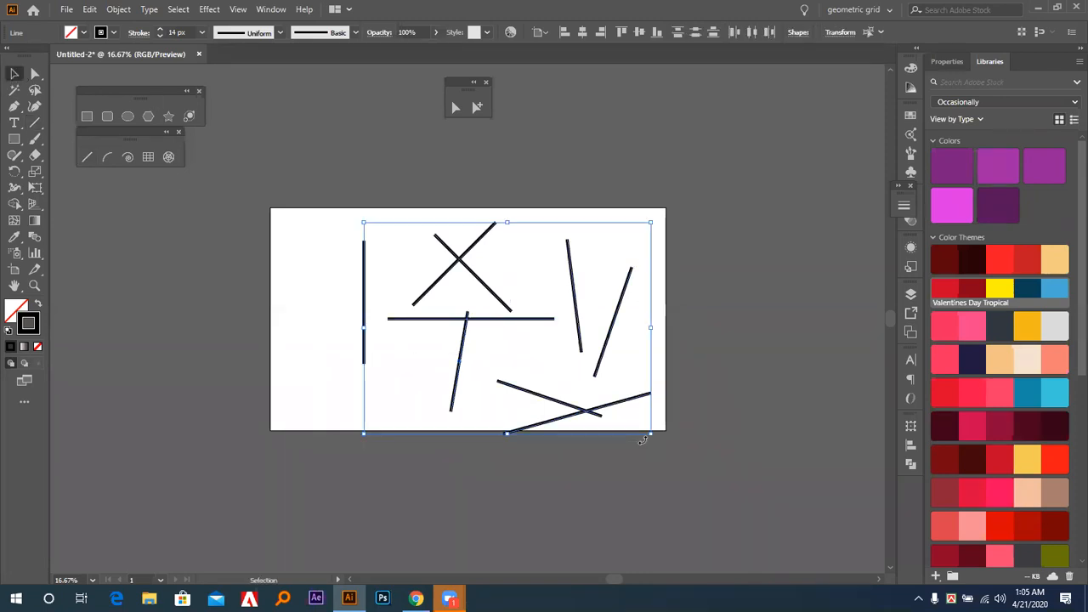
pyautogui.press('Delete')
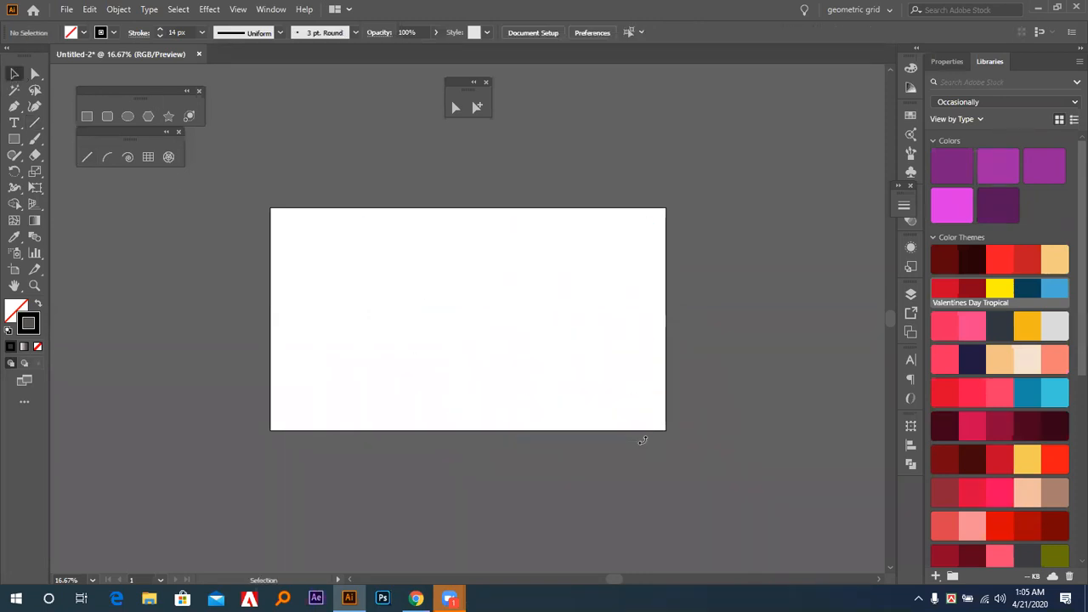
# Draw a quarter-circle arc on the artboard and a straight 45-degree diagonal line beside it on its inner side.
pyautogui.click(106, 158)
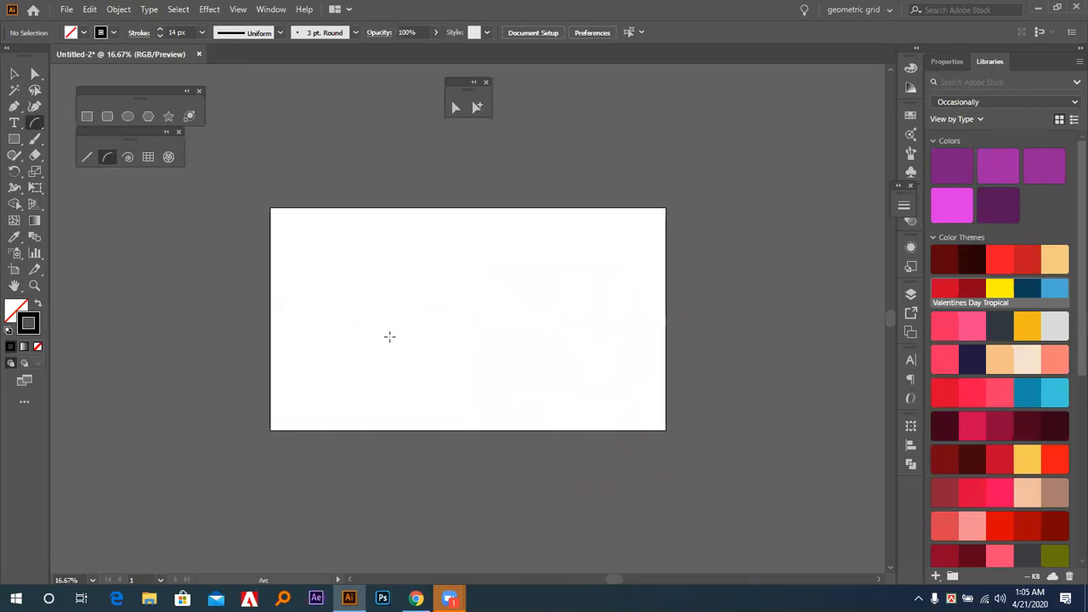
pyautogui.moveTo(392, 347); pyautogui.dragTo(501, 239)
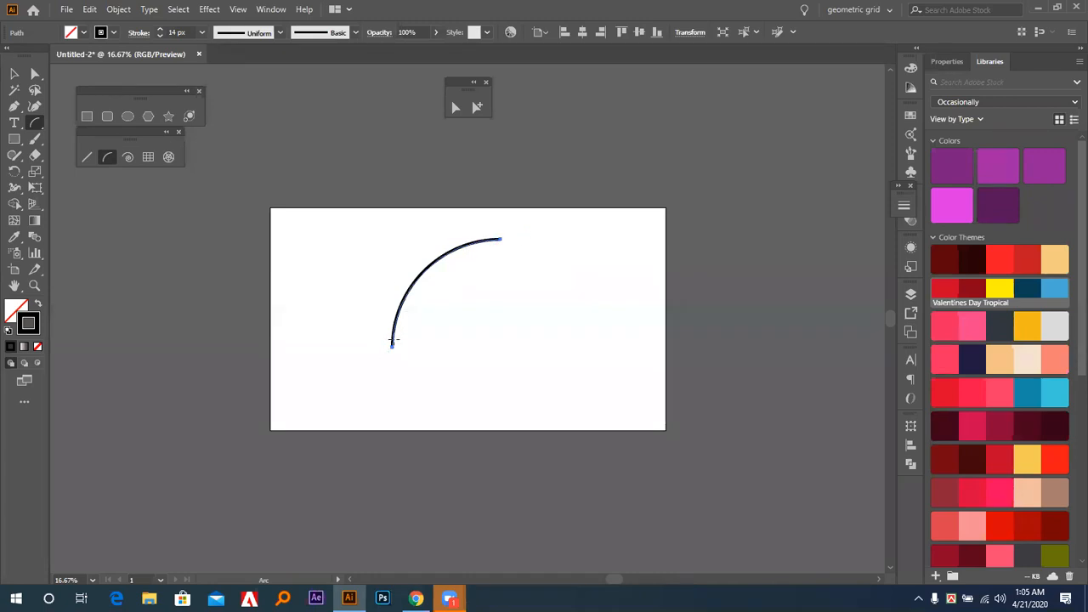
pyautogui.press('\\')
pyautogui.moveTo(435, 350); pyautogui.dragTo(566, 272)
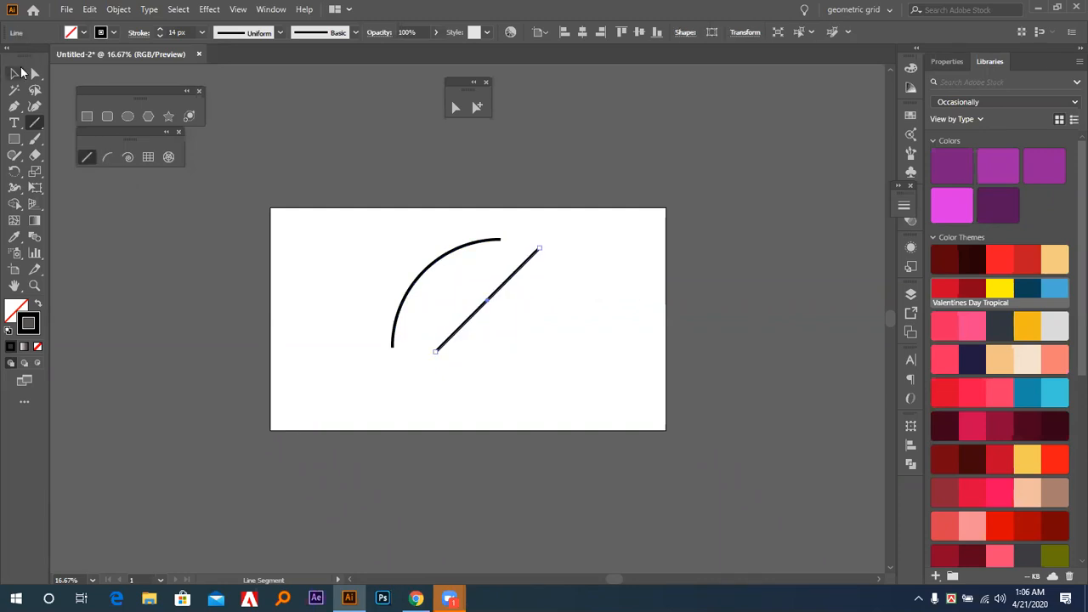
# Inspect the arc's curve handles with the Direct Selection tool, and move the diagonal line slightly down and to the left.
pyautogui.click(20, 73)
pyautogui.click(35, 75)
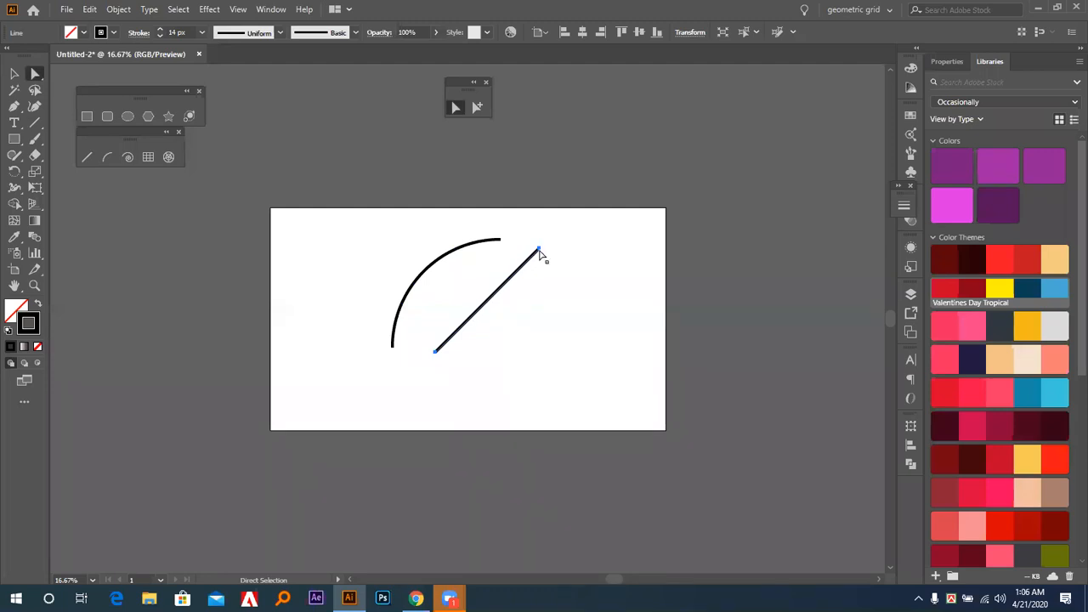
pyautogui.click(442, 262)
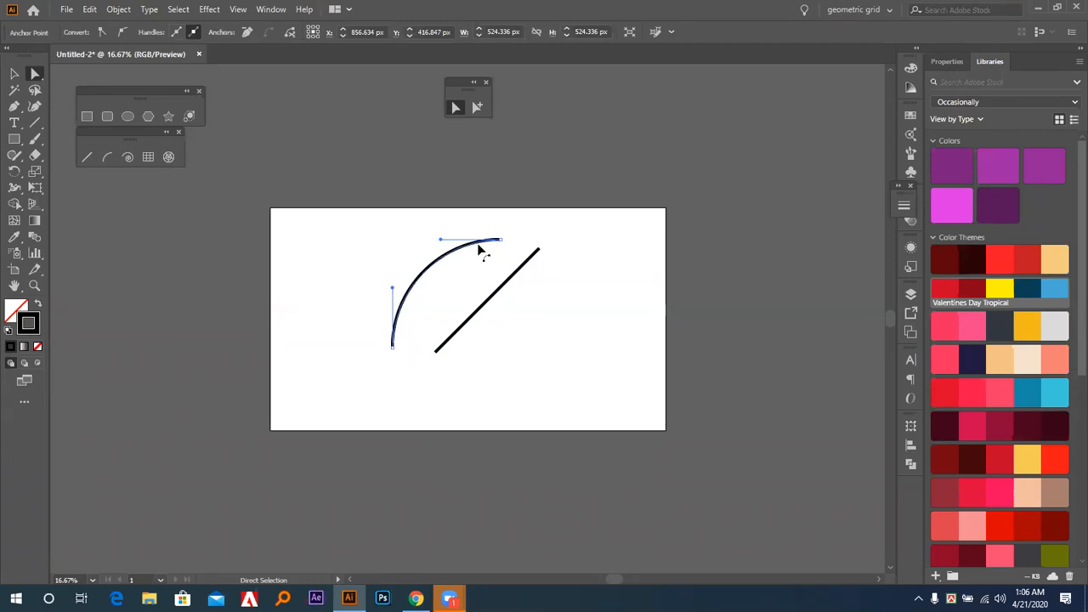
pyautogui.click(501, 289)
pyautogui.moveTo(501, 289); pyautogui.dragTo(493, 297)
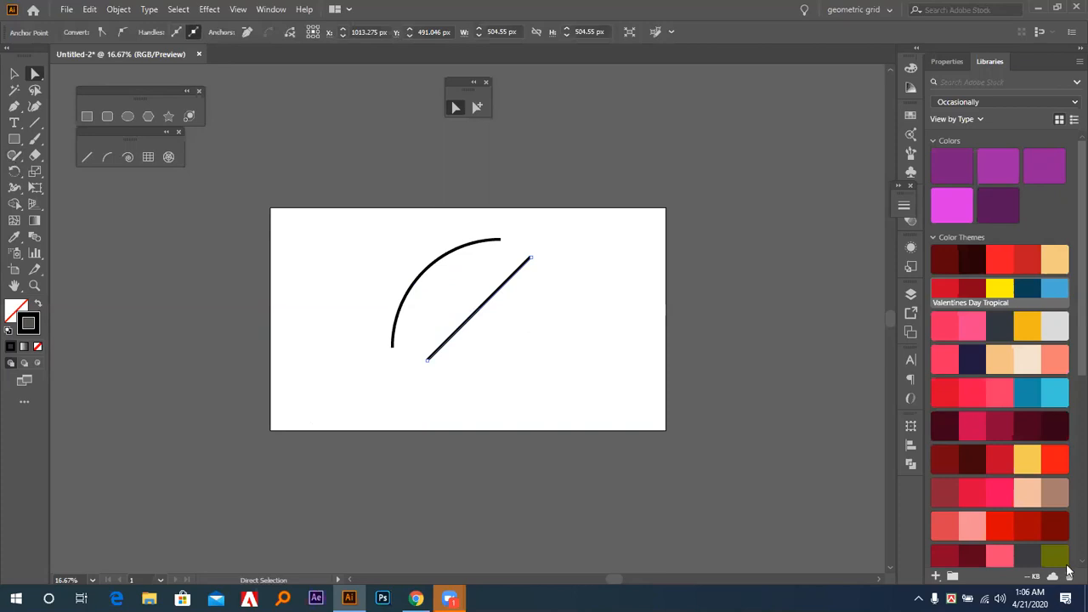
# Try bending the diagonal line into a curve with the Anchor Point tool, and undo the bend.
pyautogui.press('c')
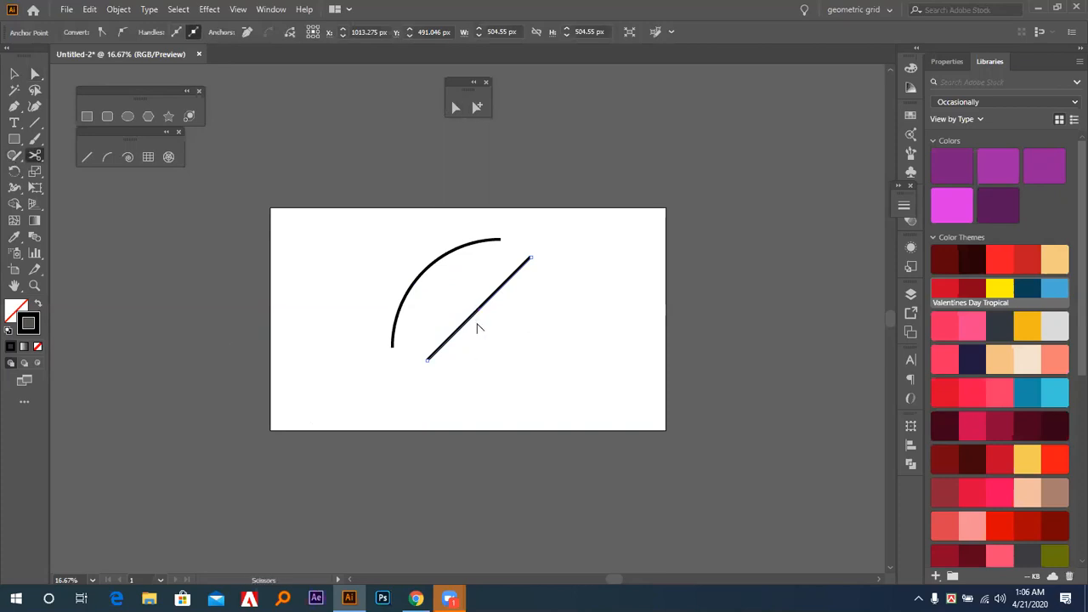
pyautogui.hotkey('shift', 'c')
pyautogui.moveTo(478, 321); pyautogui.dragTo(434, 305)
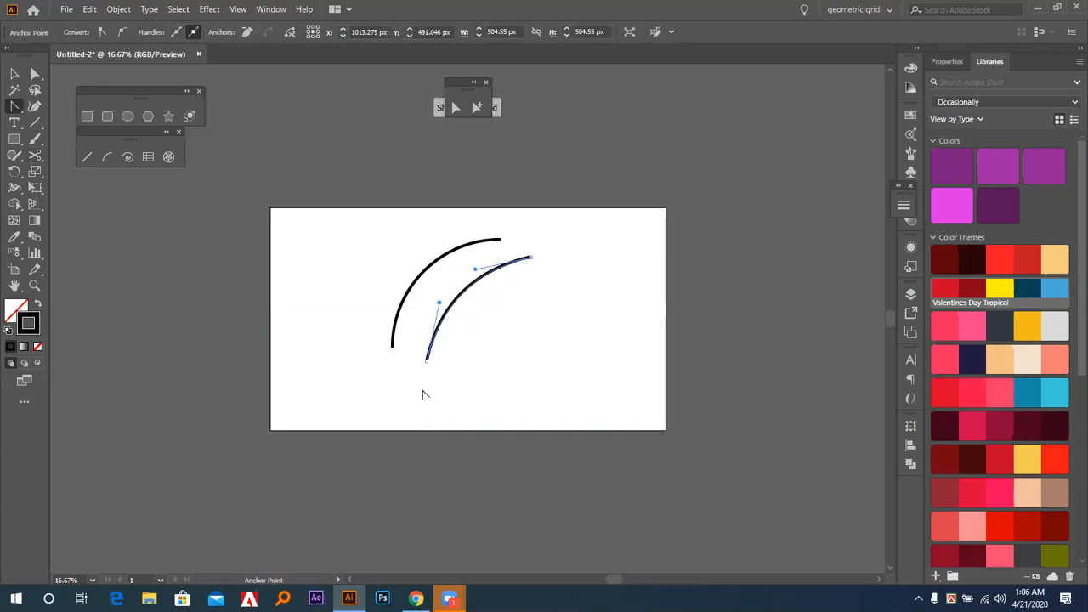
pyautogui.click(14, 74)
pyautogui.click(230, 255)
pyautogui.hotkey('ctrl', 'z')
# Delete the diagonal line, the arc and any stray anchor points on the artboard.
pyautogui.click(491, 311)
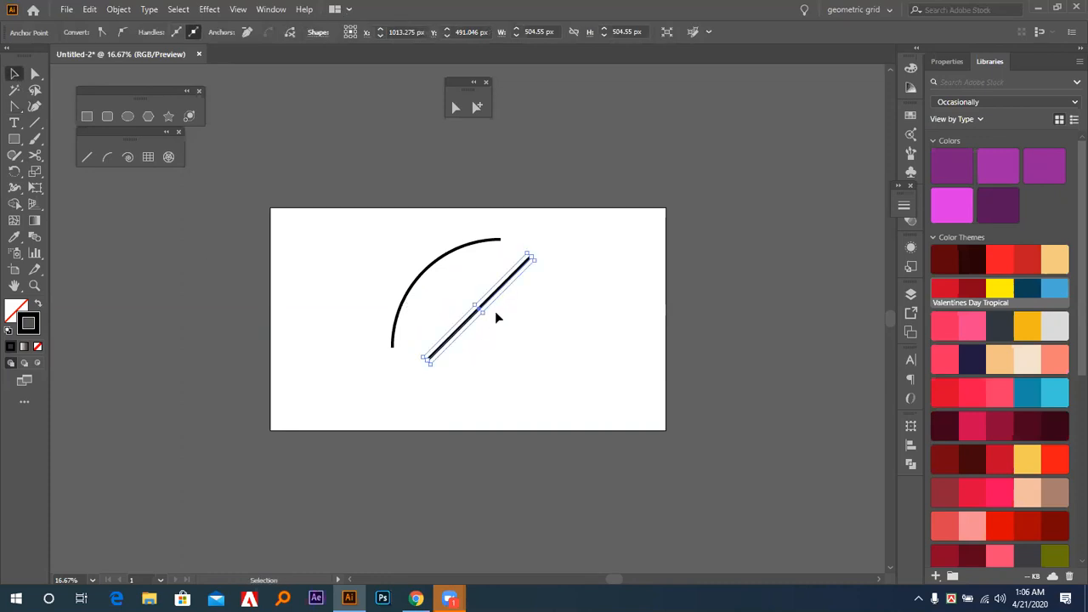
pyautogui.press('Delete')
pyautogui.moveTo(390, 239); pyautogui.dragTo(539, 346)
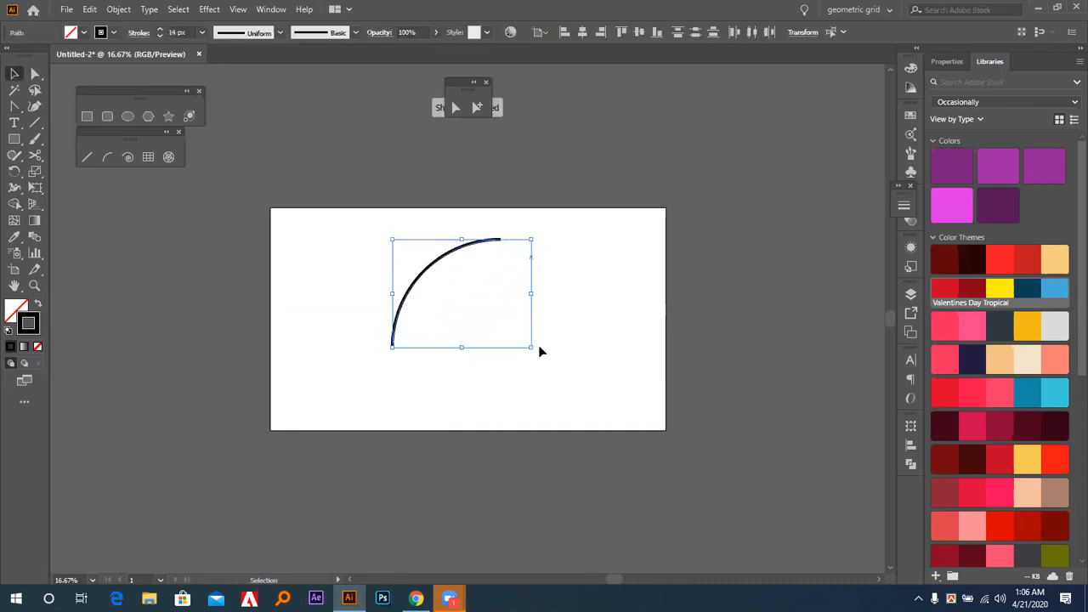
pyautogui.press('Delete')
pyautogui.moveTo(362, 243); pyautogui.dragTo(554, 415)
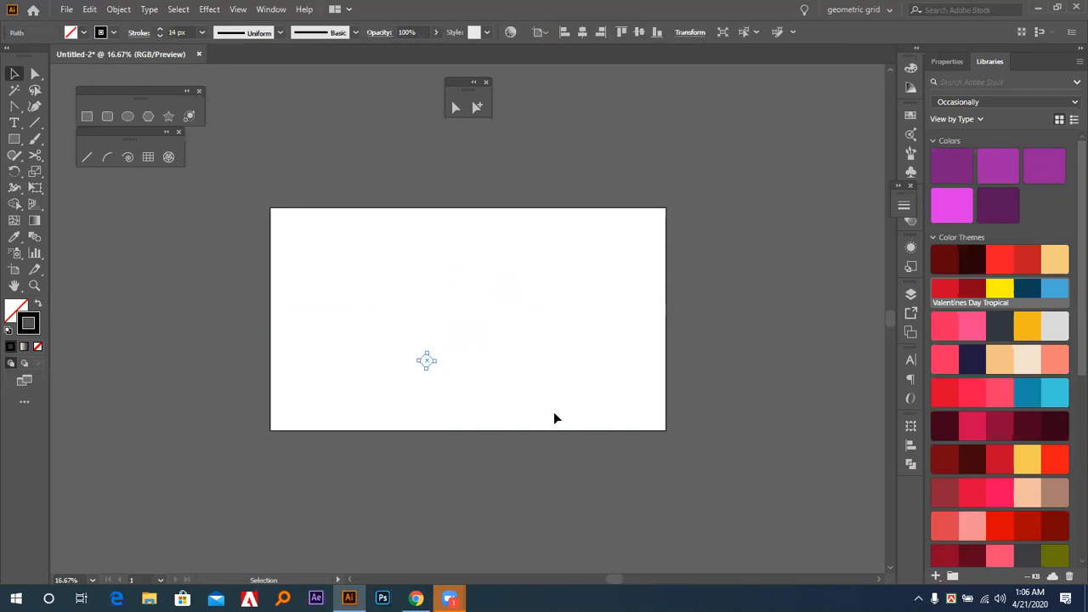
pyautogui.press('Delete')
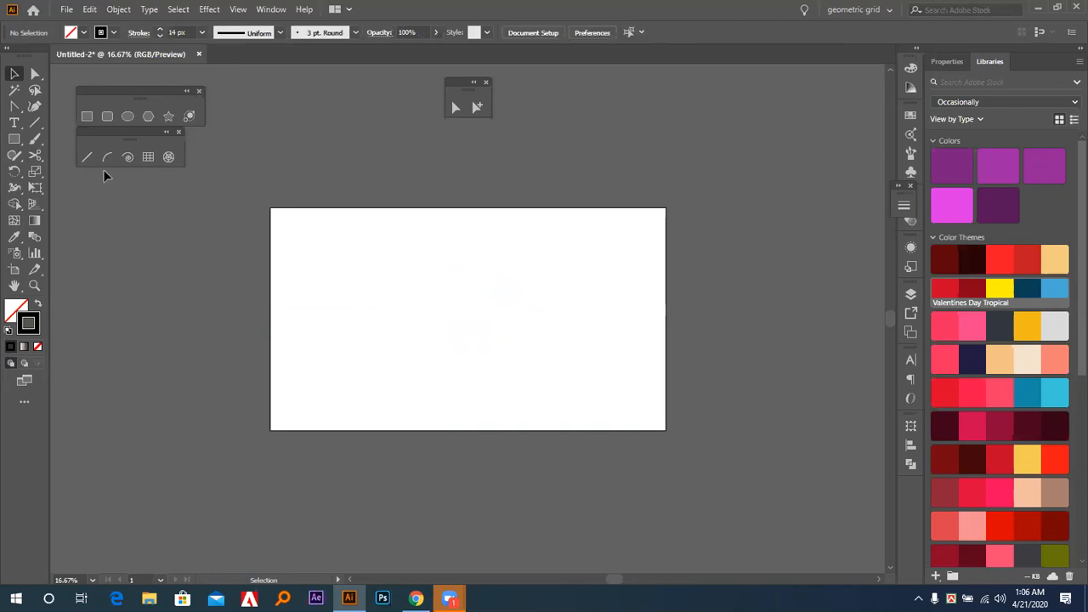
# Draw a quarter-circle arc near the artboard's center with the Arc tool, and undo it.
pyautogui.click(107, 157)
pyautogui.moveTo(375, 362); pyautogui.dragTo(483, 255)
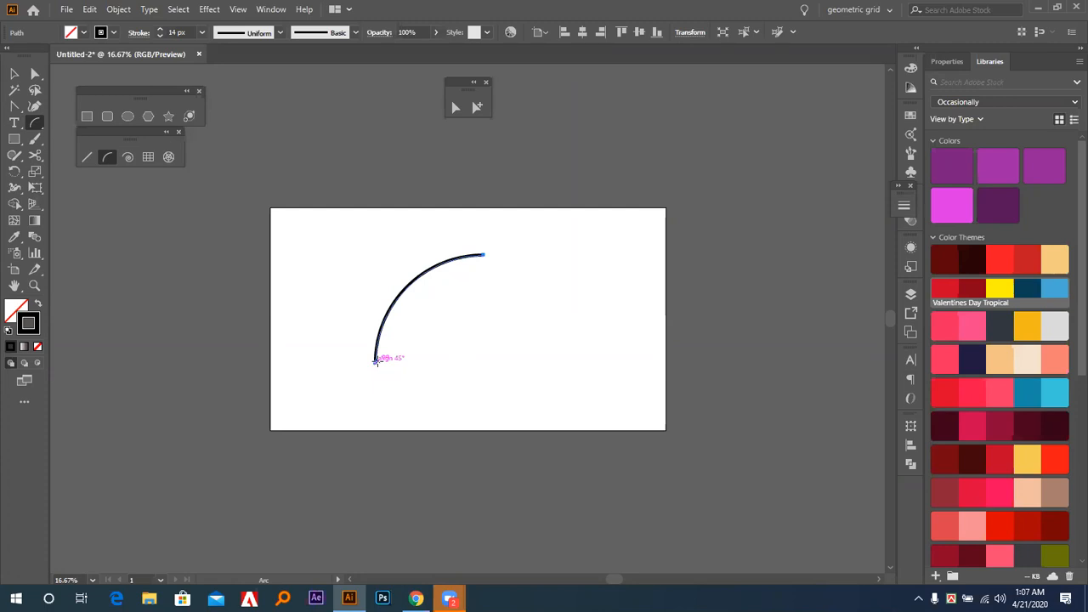
pyautogui.hotkey('ctrl', 'z')
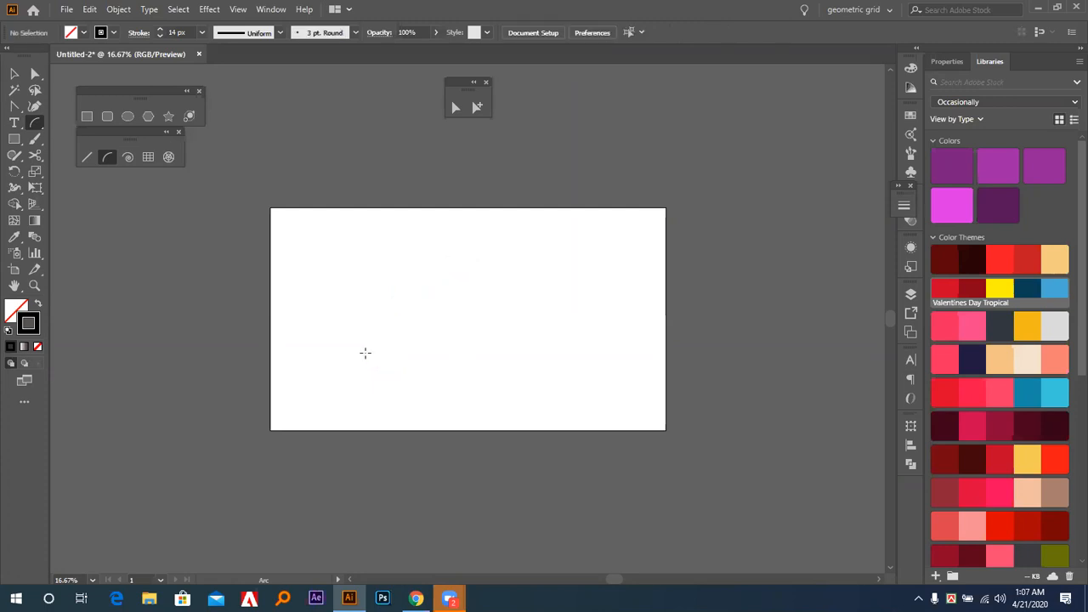
# Show the grid and draw four quarter-circle arcs along it that meet end to end as a full circle.
pyautogui.hotkey('ctrl', '0')
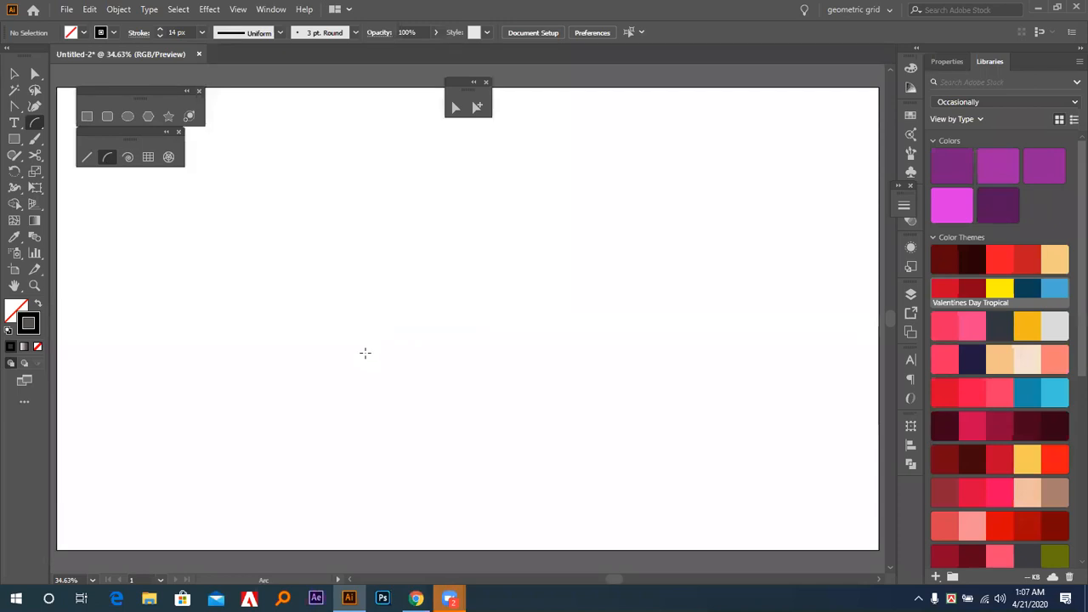
pyautogui.hotkey('ctrl', "'")
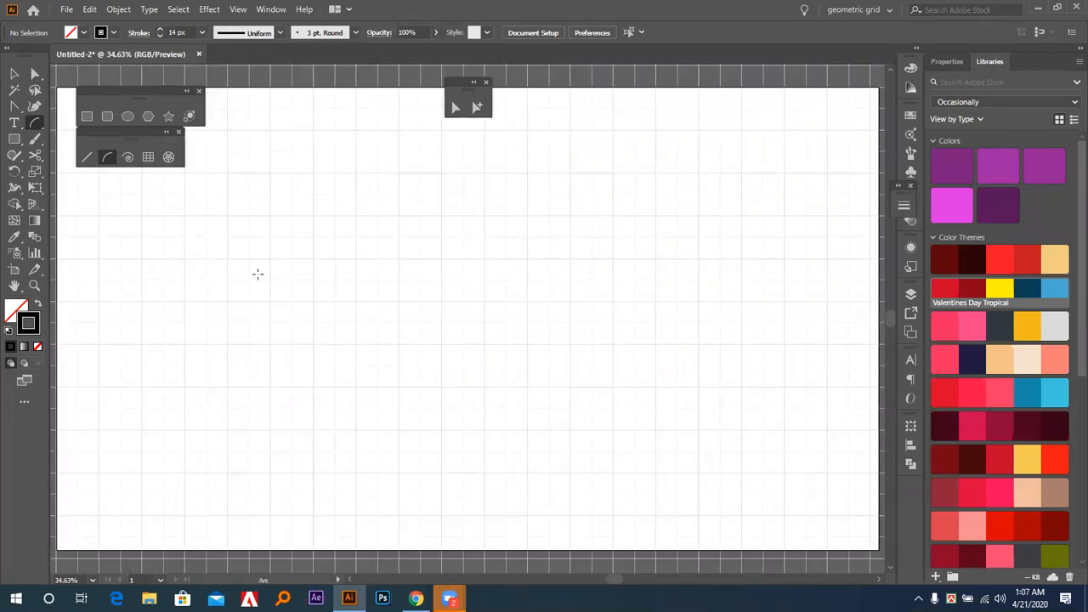
pyautogui.moveTo(398, 344); pyautogui.dragTo(548, 349)
pyautogui.moveTo(548, 360); pyautogui.dragTo(544, 364)
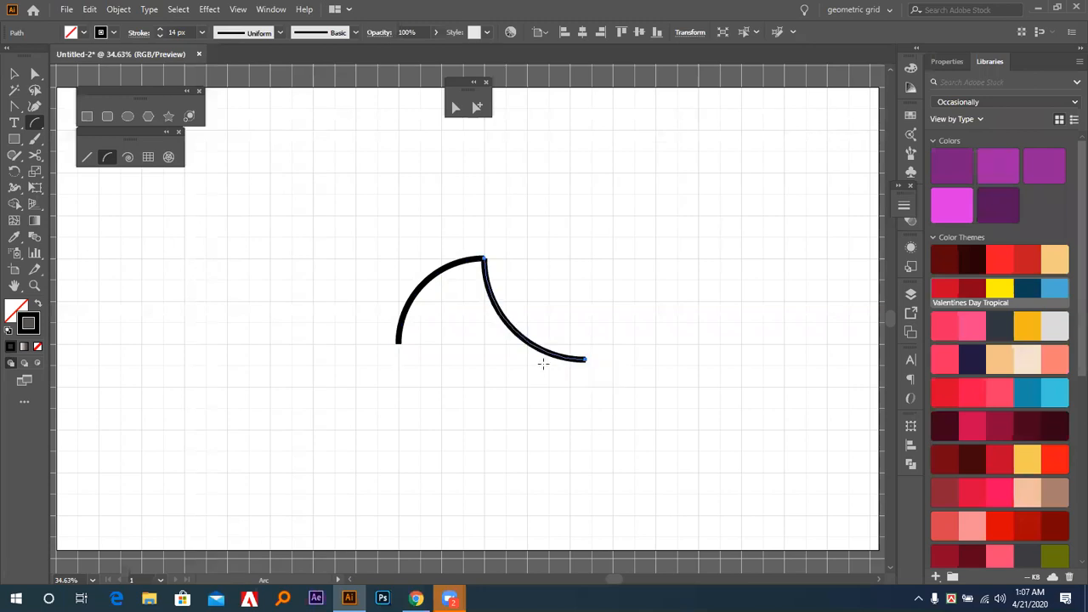
pyautogui.hotkey('ctrl', 'z')
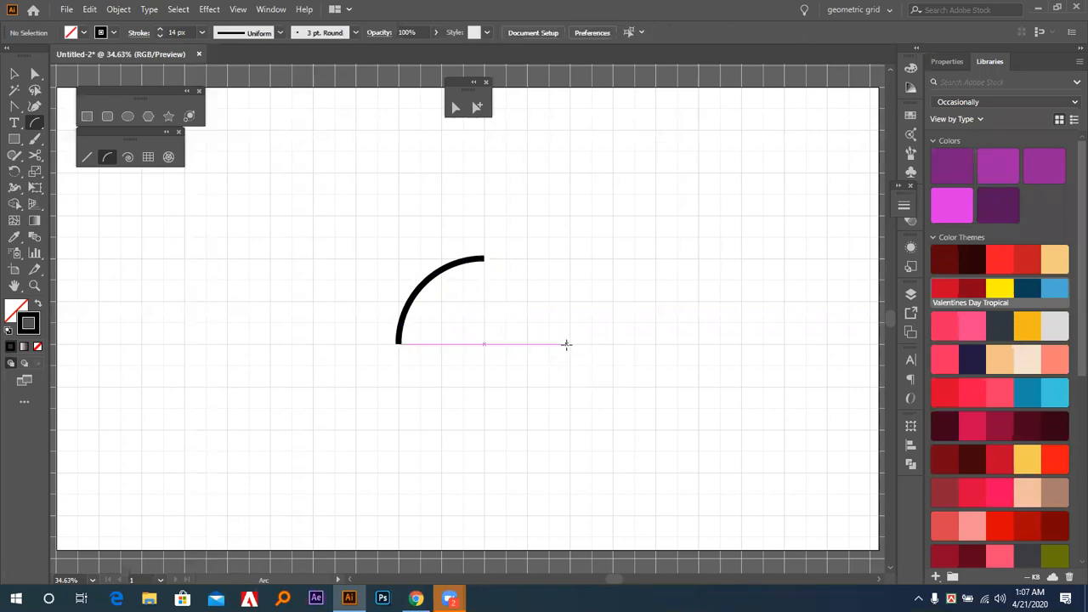
pyautogui.moveTo(569, 343); pyautogui.dragTo(484, 256)
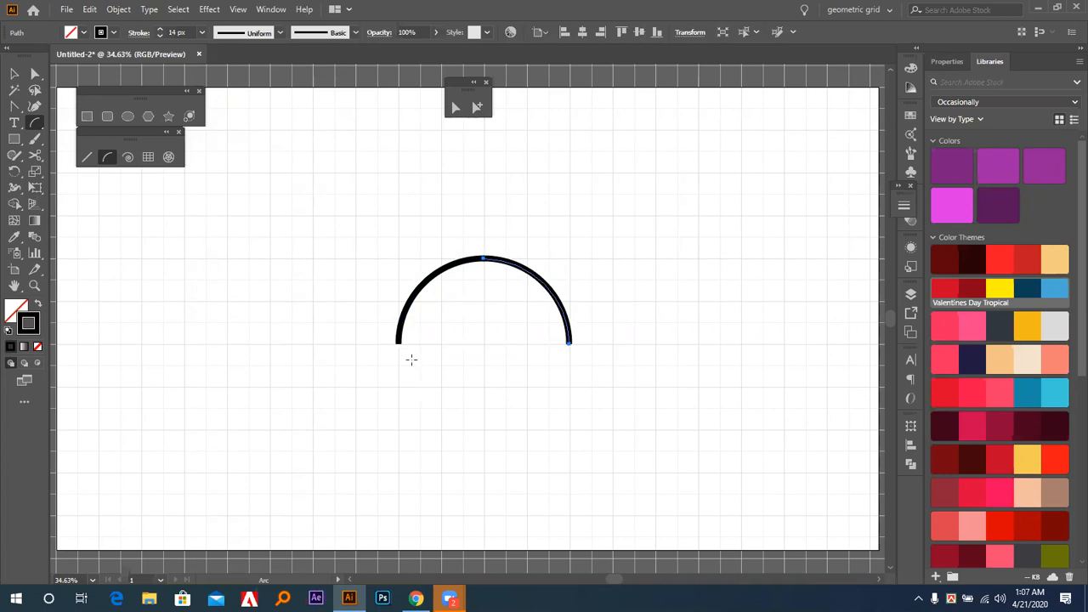
pyautogui.moveTo(398, 344); pyautogui.dragTo(482, 431)
pyautogui.moveTo(566, 342); pyautogui.dragTo(482, 431)
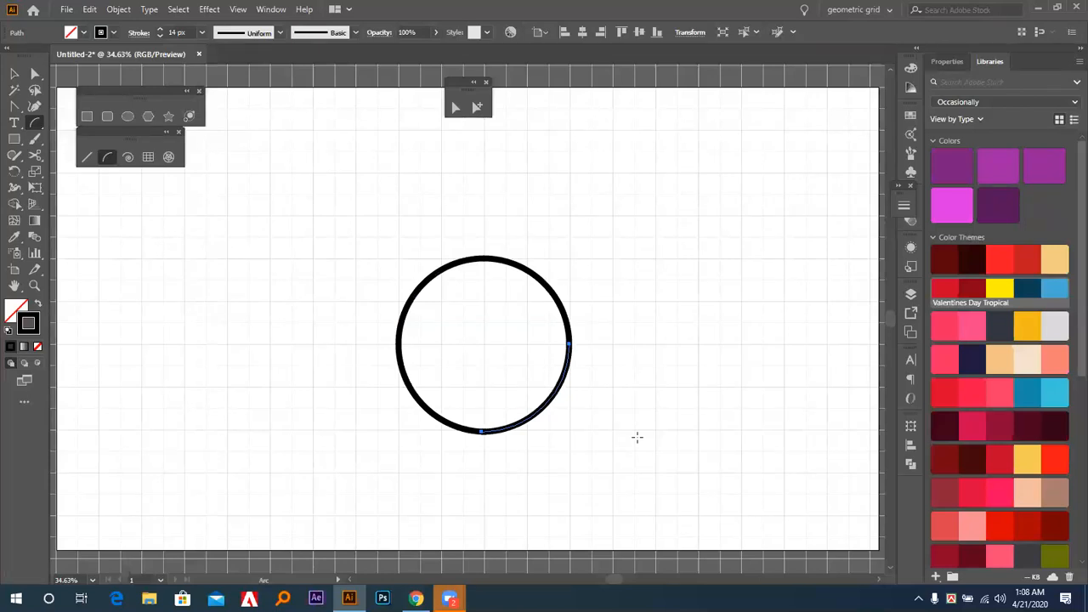
# Delete only the upper-left quarter arc of the circle.
pyautogui.press('v')
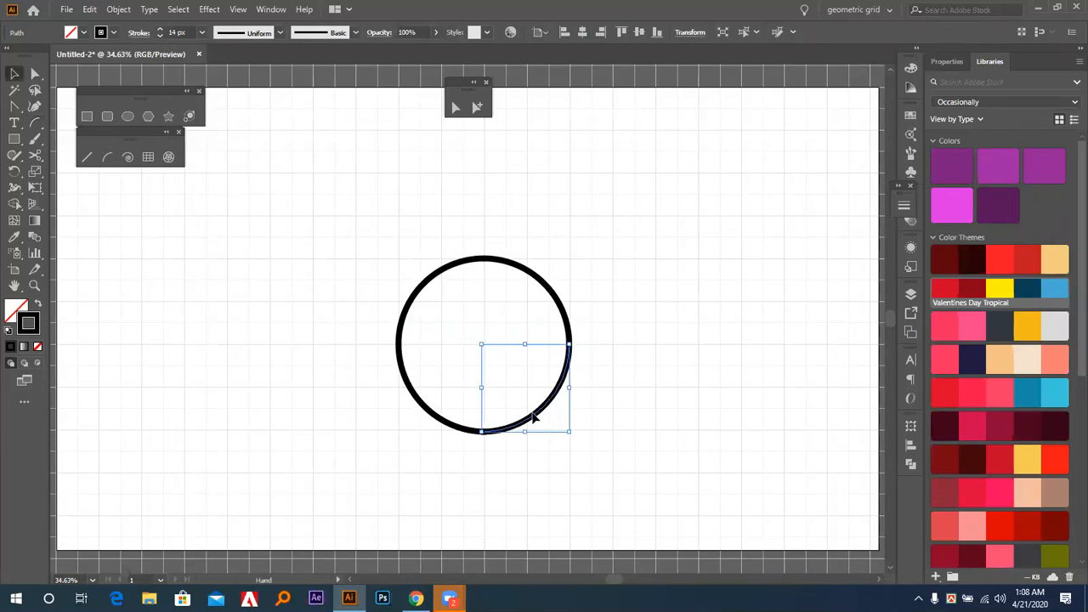
pyautogui.moveTo(393, 255); pyautogui.dragTo(466, 319)
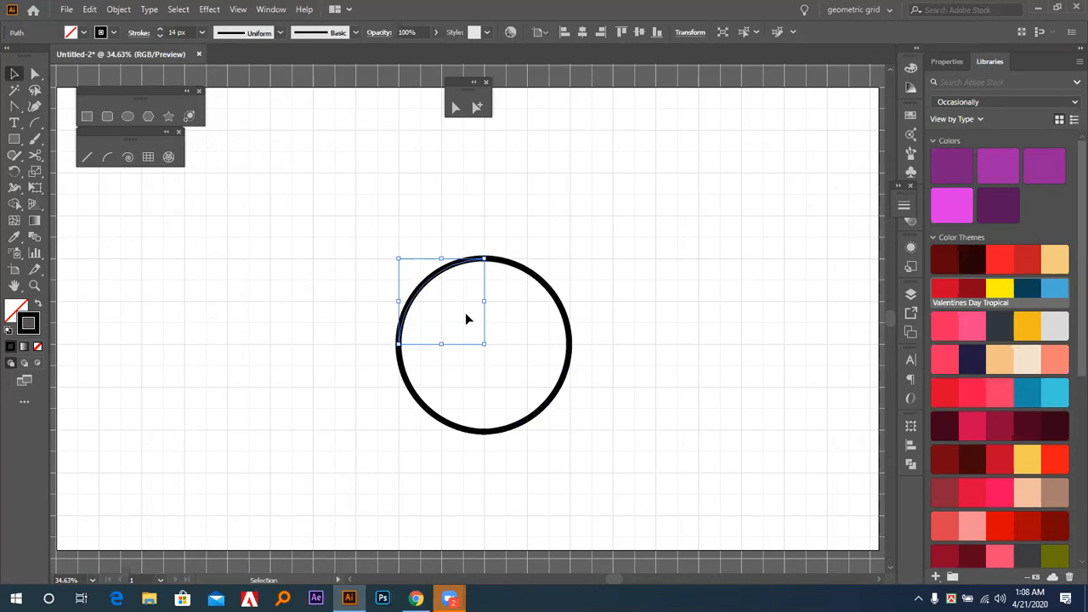
pyautogui.press('Delete')
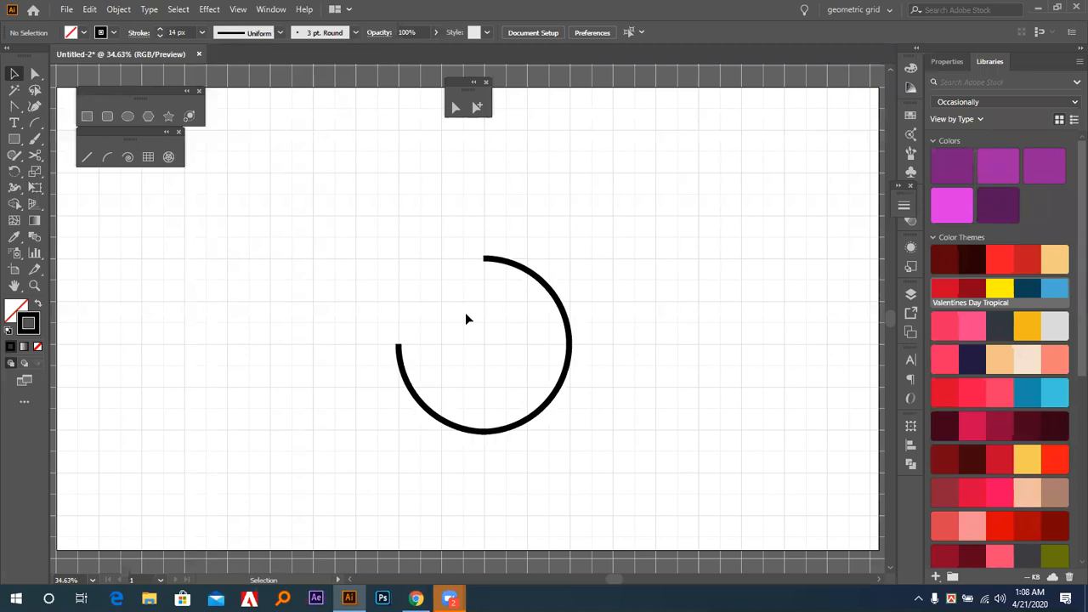
# Delete the three remaining arcs and hide the grid.
pyautogui.moveTo(727, 164); pyautogui.dragTo(274, 490)
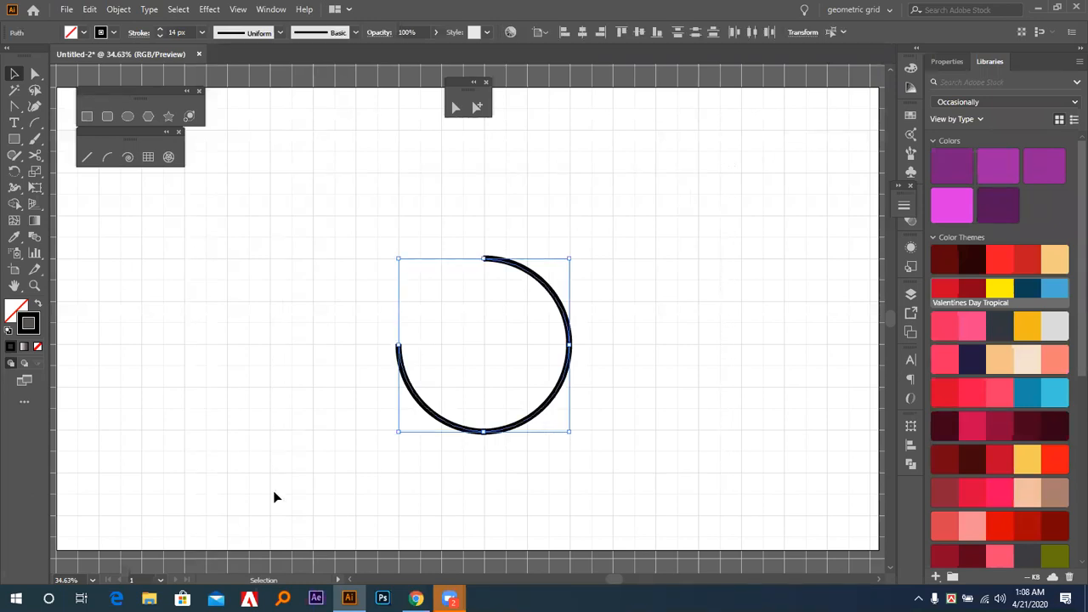
pyautogui.press('Delete')
pyautogui.press('a')
pyautogui.hotkey('ctrl', "'")
pyautogui.press('v')
pyautogui.hotkey('ctrl', '-')
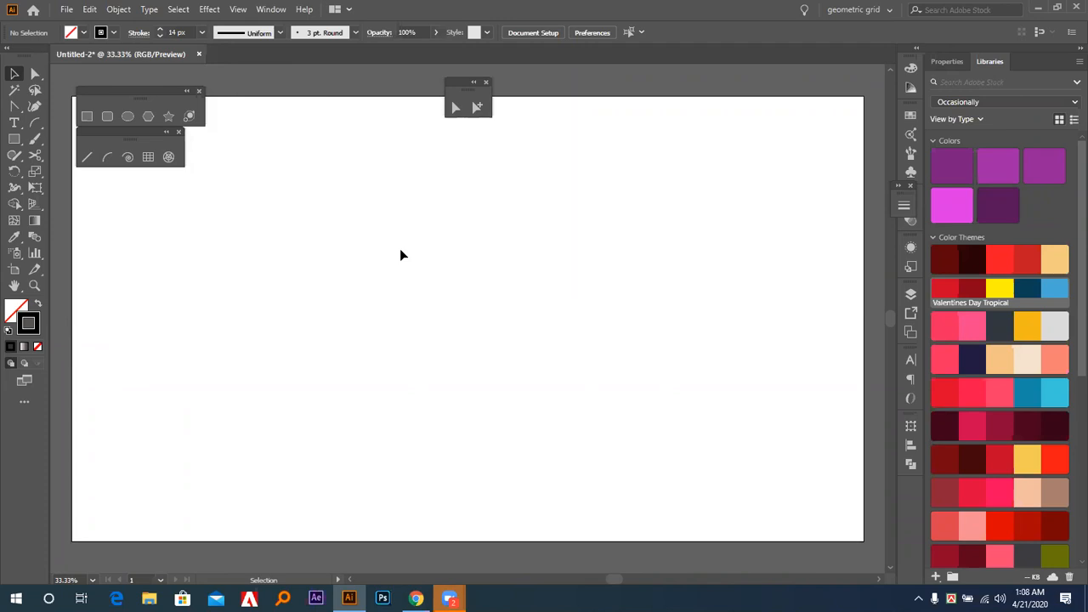
# Draw a spiral slightly above and to the left of the artboard's center with the Spiral tool.
pyautogui.click(127, 158)
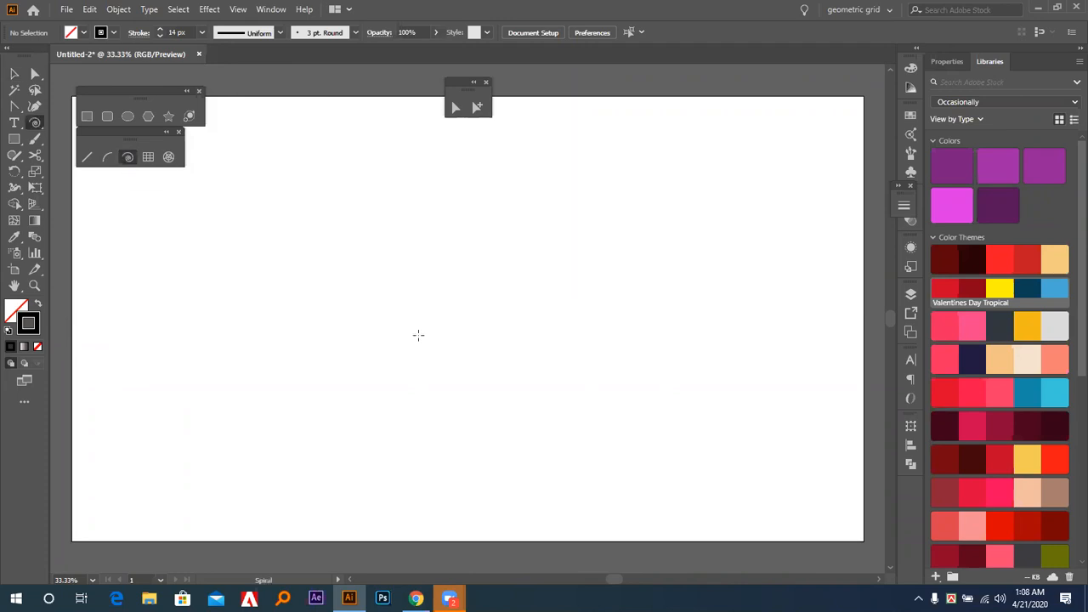
pyautogui.moveTo(427, 271); pyautogui.dragTo(513, 272)
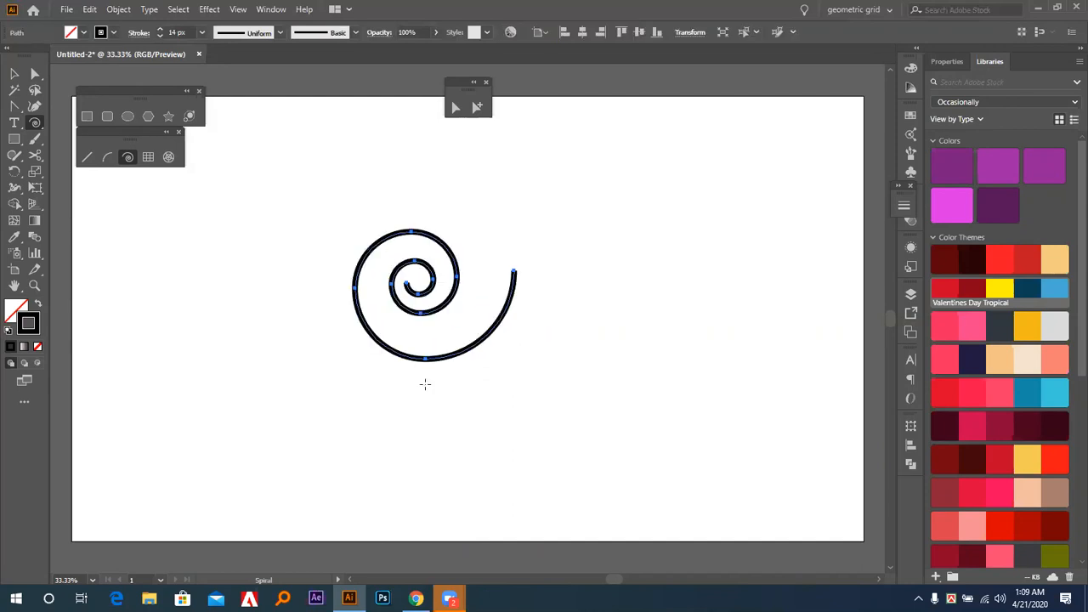
# Draw a smaller spiral beside the first while varying its segments, undo it, and replace it with a tightly wound, ring-like spiral.
pyautogui.moveTo(564, 265); pyautogui.dragTo(624, 270)
pyautogui.press('Down')
pyautogui.press('Down')
pyautogui.press('Down')
pyautogui.press('Down')
pyautogui.press('Down')
pyautogui.press('Down')
pyautogui.press('Down')
pyautogui.press('Down')
pyautogui.press('Up')
pyautogui.press('Up')
pyautogui.press('Up')
pyautogui.press('Up')
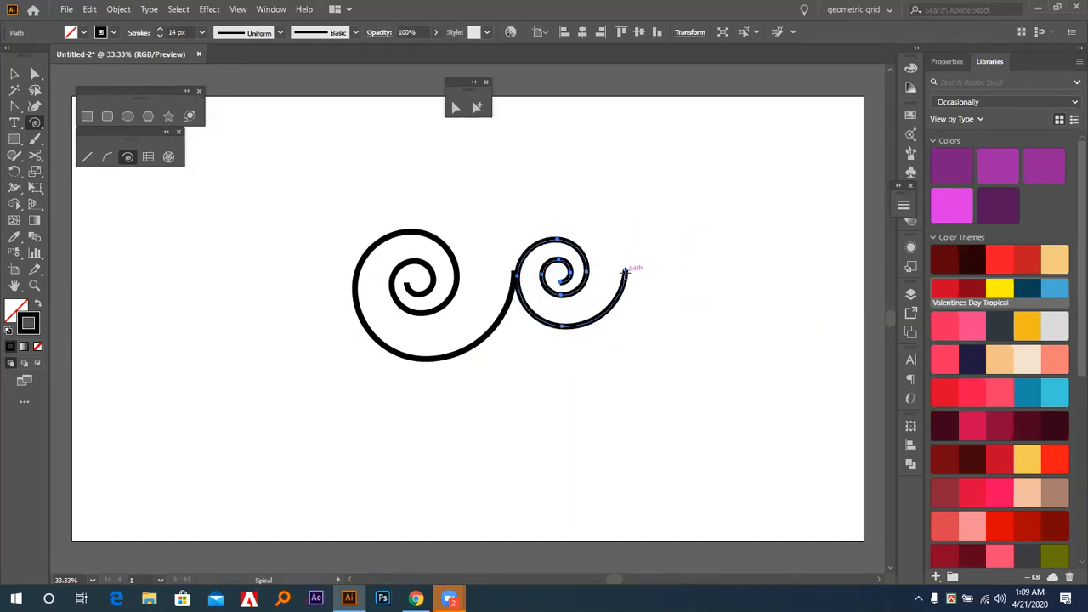
pyautogui.hotkey('ctrl', 'z')
pyautogui.moveTo(578, 218)
pyautogui.mouseDown()
pyautogui.moveTo(613, 270)
pyautogui.moveTo(621, 263)
pyautogui.moveTo(613, 252)
pyautogui.moveTo(624, 265)
pyautogui.moveTo(616, 257)
pyautogui.mouseUp()
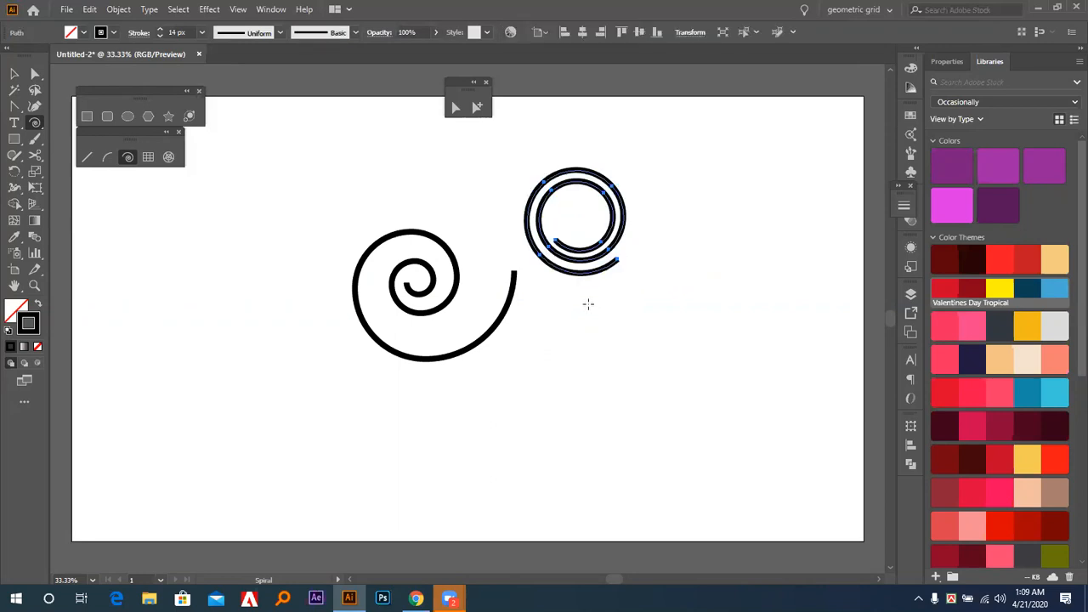
# Delete both spirals so the artboard is empty.
pyautogui.press('Delete')
pyautogui.press('v')
pyautogui.moveTo(597, 220); pyautogui.dragTo(474, 323)
pyautogui.press('Delete')
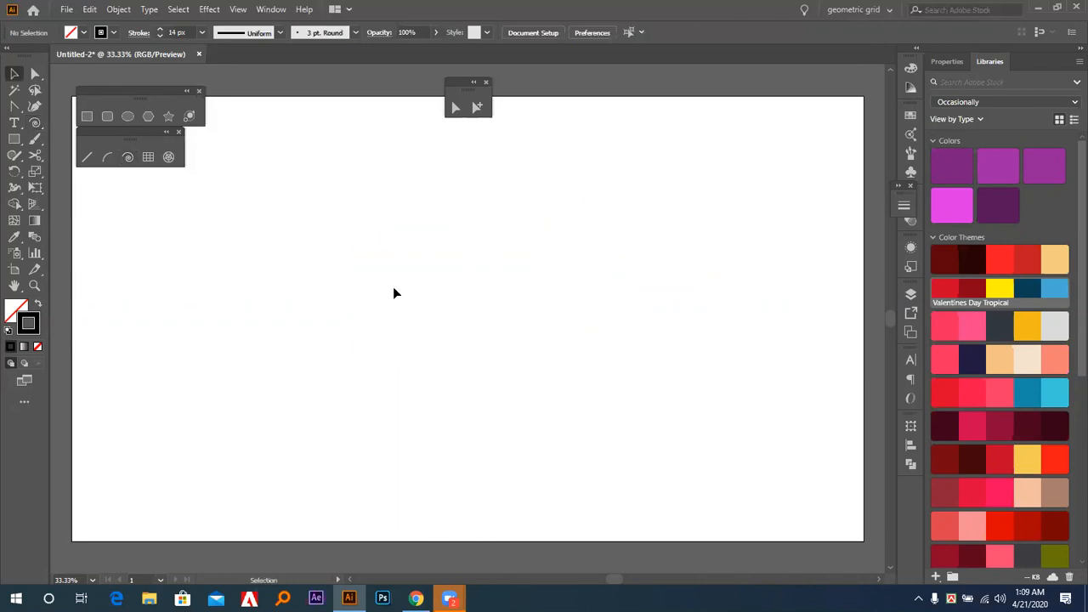
# Create a spiral with 100% decay through the Spiral options, and draw a larger one around it.
pyautogui.click(129, 160)
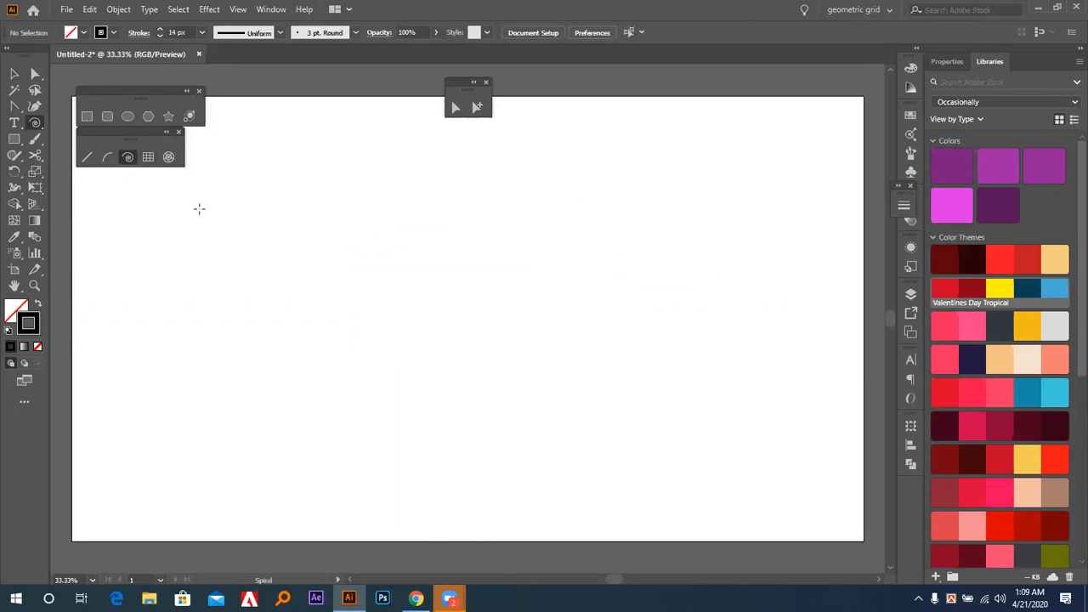
pyautogui.click(233, 329)
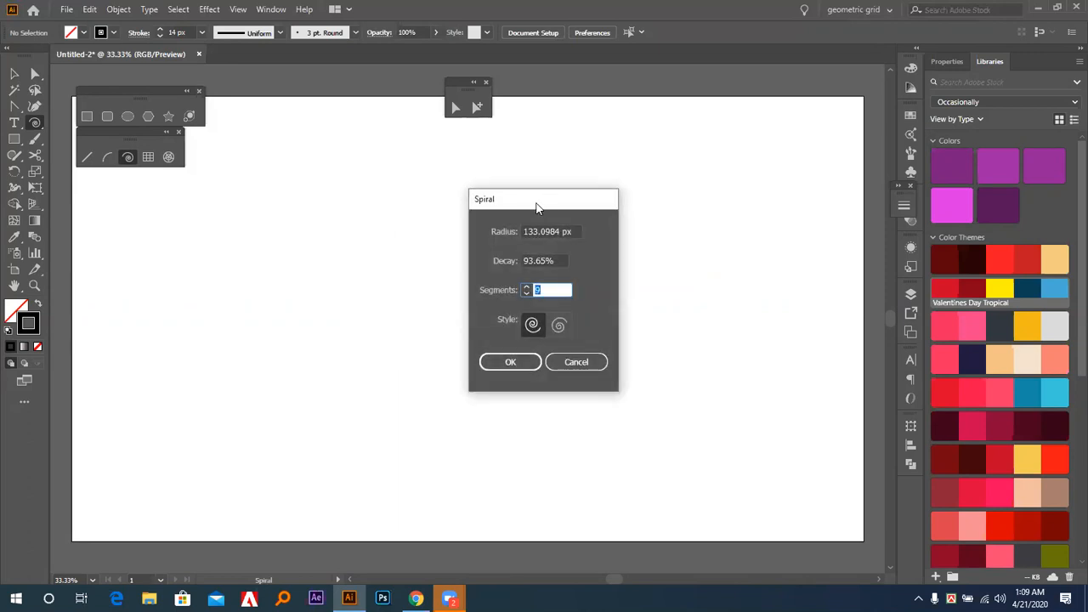
pyautogui.moveTo(539, 204); pyautogui.dragTo(724, 186)
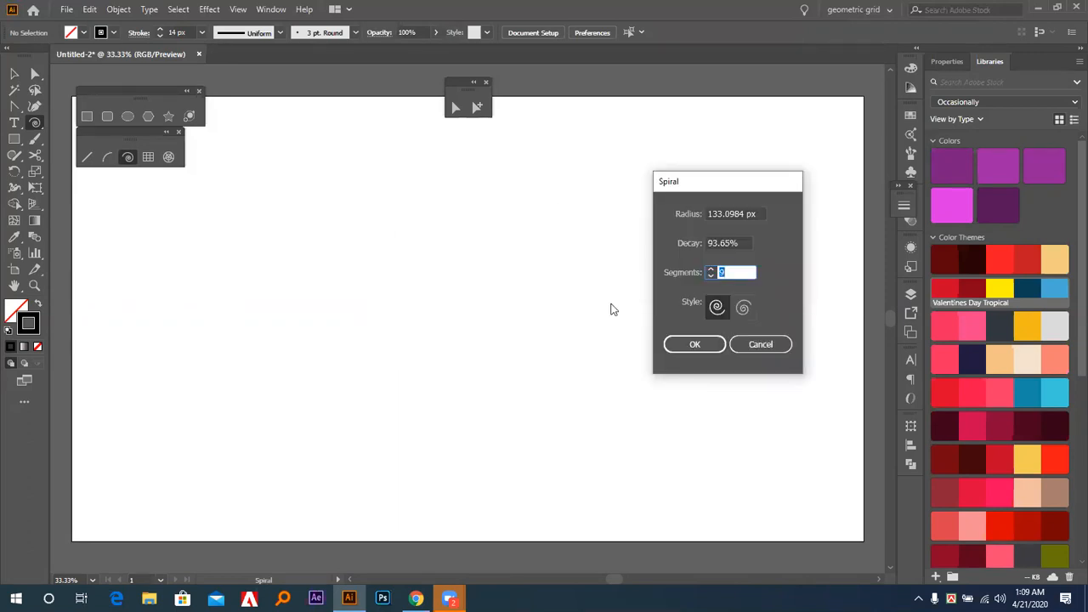
pyautogui.moveTo(747, 243); pyautogui.dragTo(553, 335)
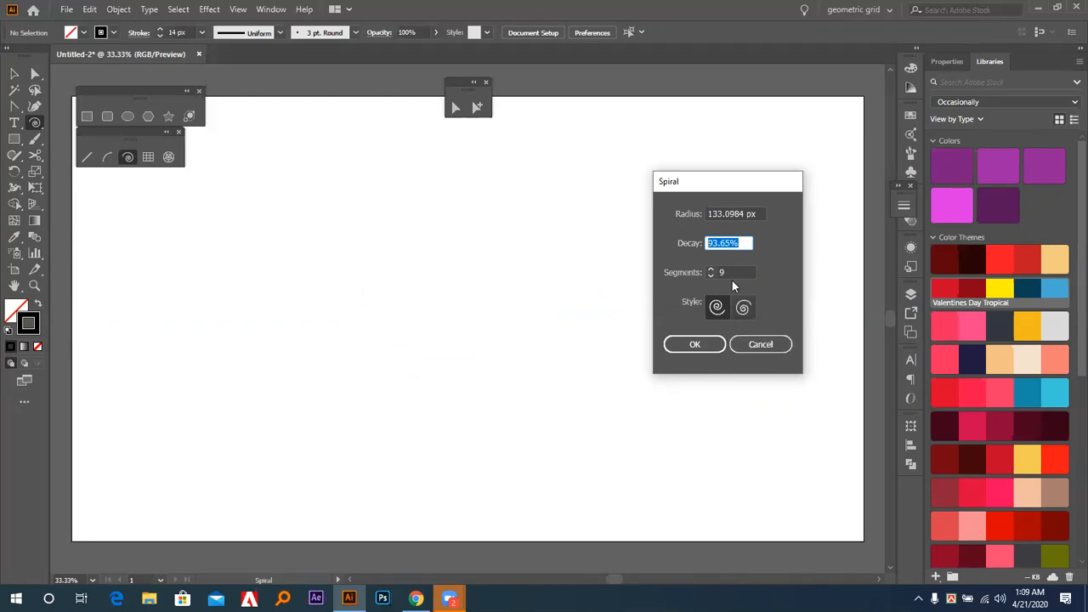
pyautogui.write('100')
pyautogui.press('Tab')
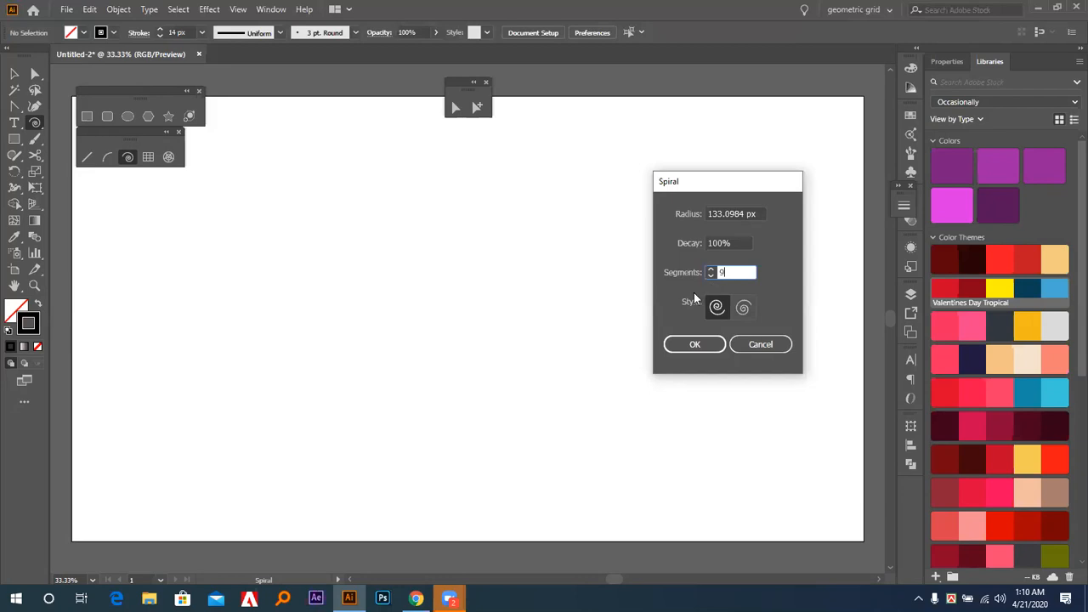
pyautogui.hotkey('shift', 'Tab')
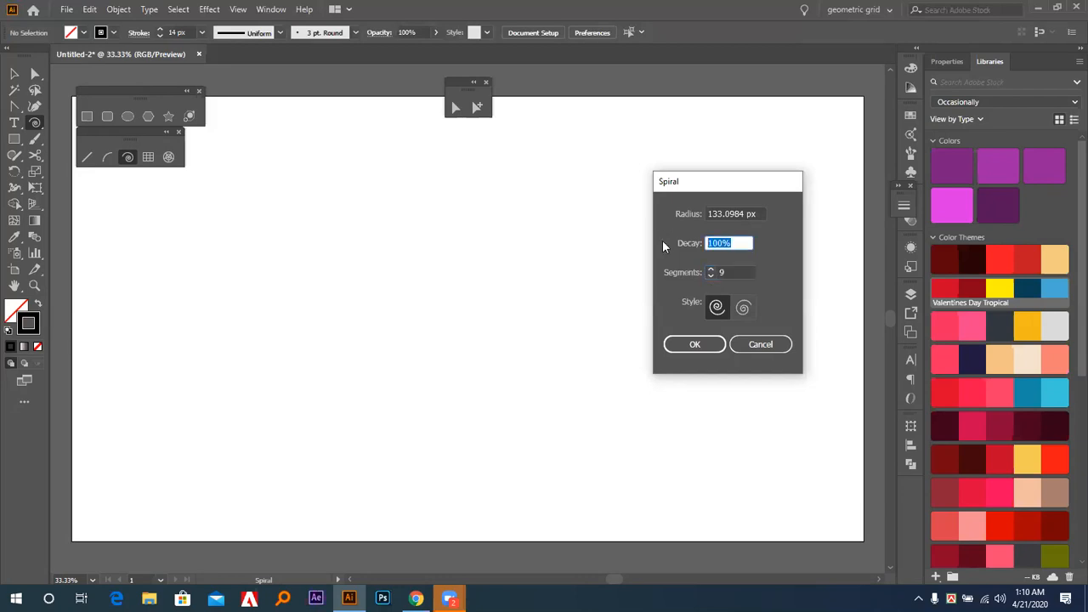
pyautogui.click(680, 343)
pyautogui.moveTo(467, 264); pyautogui.dragTo(559, 344)
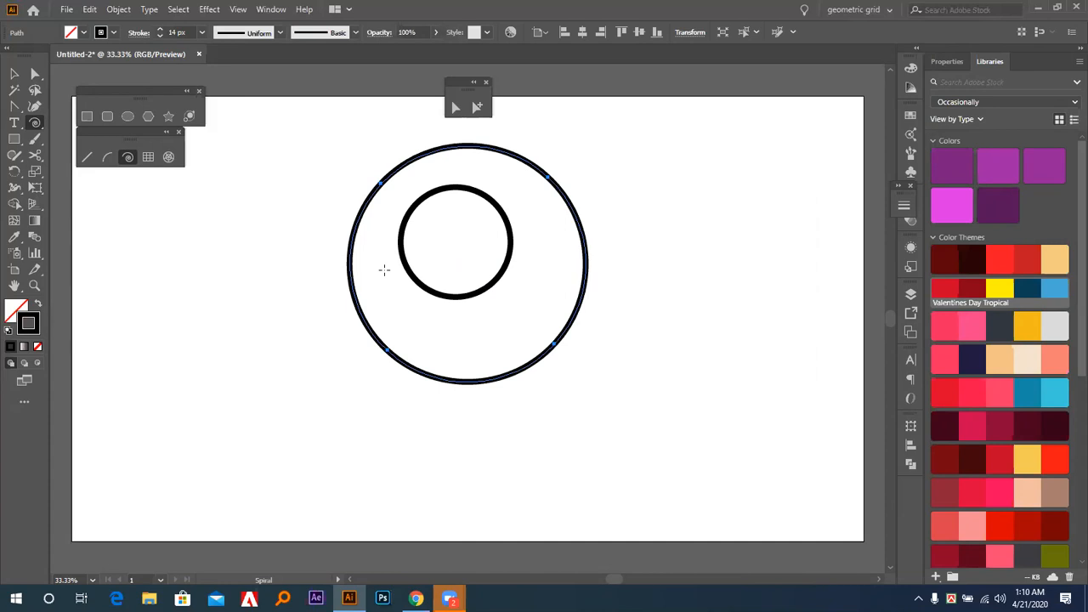
# Select and delete both circular spirals.
pyautogui.click(15, 74)
pyautogui.moveTo(325, 231); pyautogui.dragTo(473, 313)
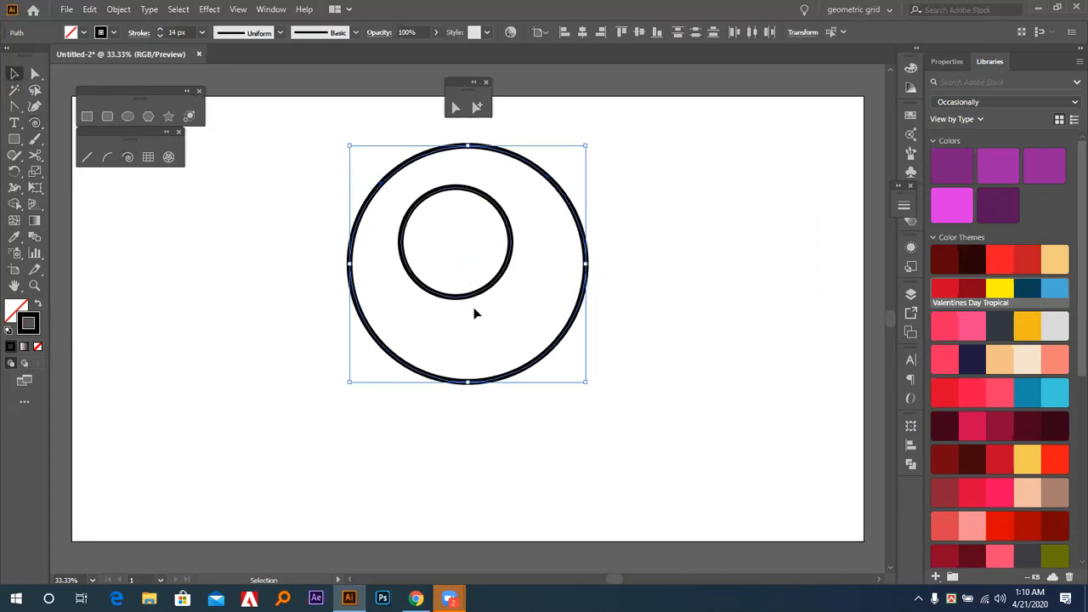
pyautogui.press('Delete')
# Draw another spiral near the artboard's center with the current settings, and delete it.
pyautogui.click(128, 156)
pyautogui.moveTo(461, 246); pyautogui.dragTo(498, 340)
pyautogui.press('Delete')
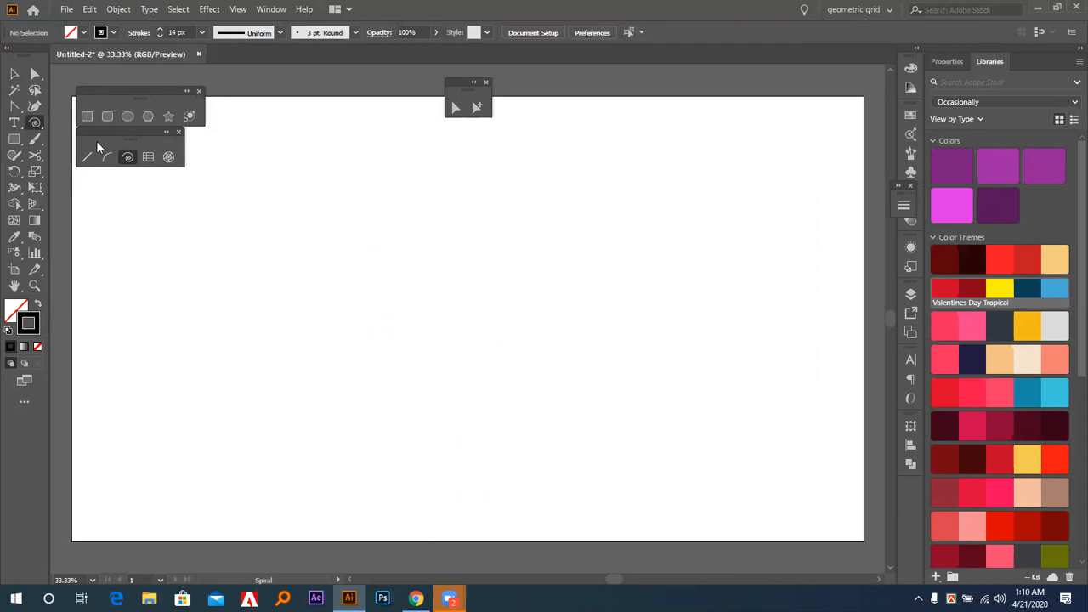
# Create a spiral with a 200 px radius, 10% decay and 9 segments through the Spiral options.
pyautogui.click(624, 315)
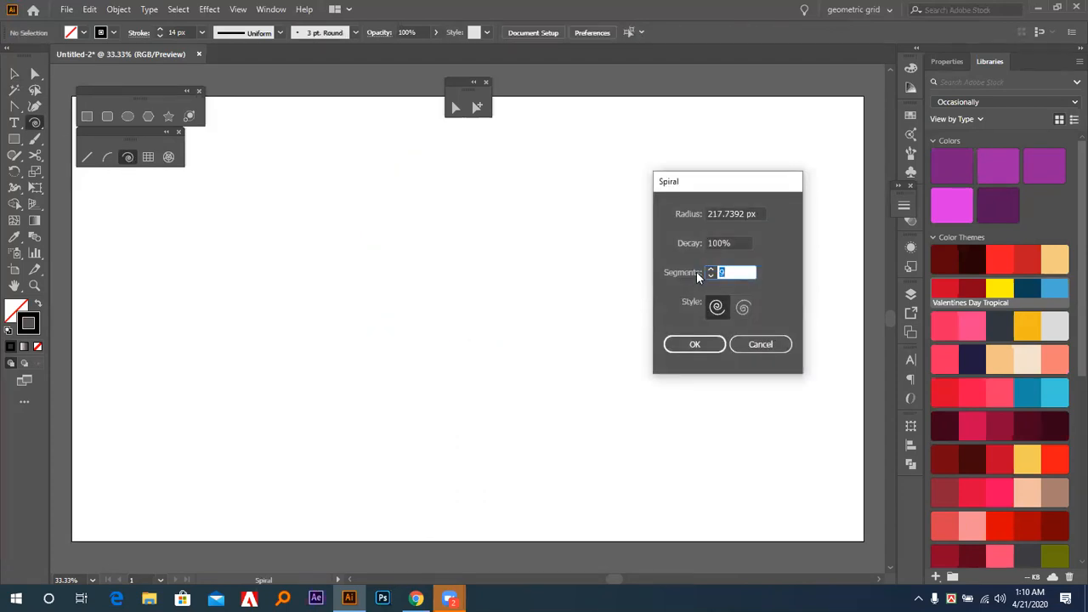
pyautogui.click(736, 244)
pyautogui.moveTo(762, 214); pyautogui.dragTo(677, 212)
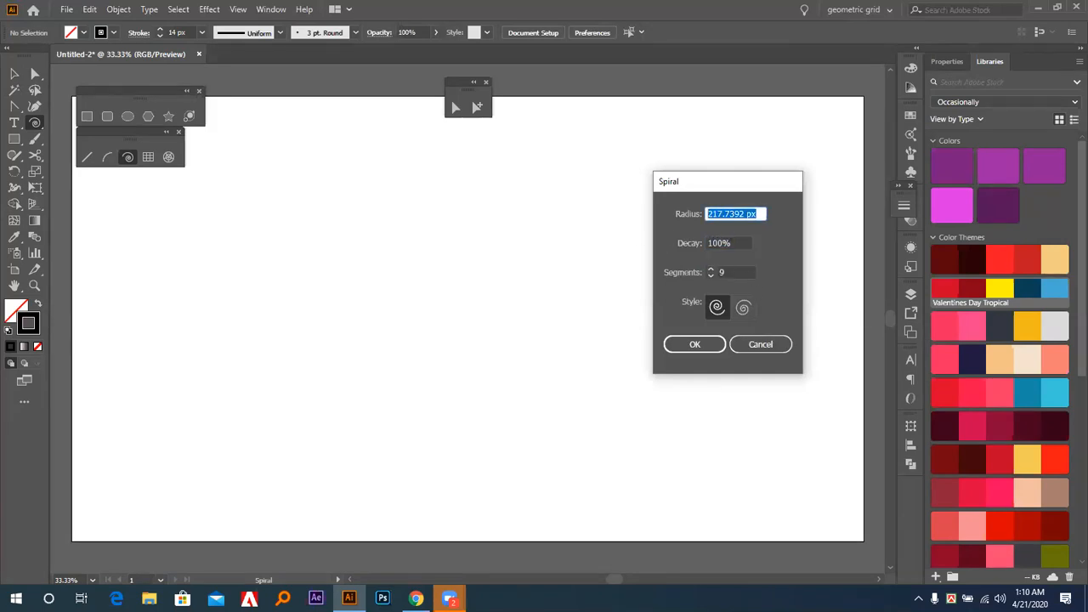
pyautogui.write('200')
pyautogui.click(735, 246)
pyautogui.moveTo(737, 240); pyautogui.dragTo(635, 239)
pyautogui.write('10')
pyautogui.click(727, 272)
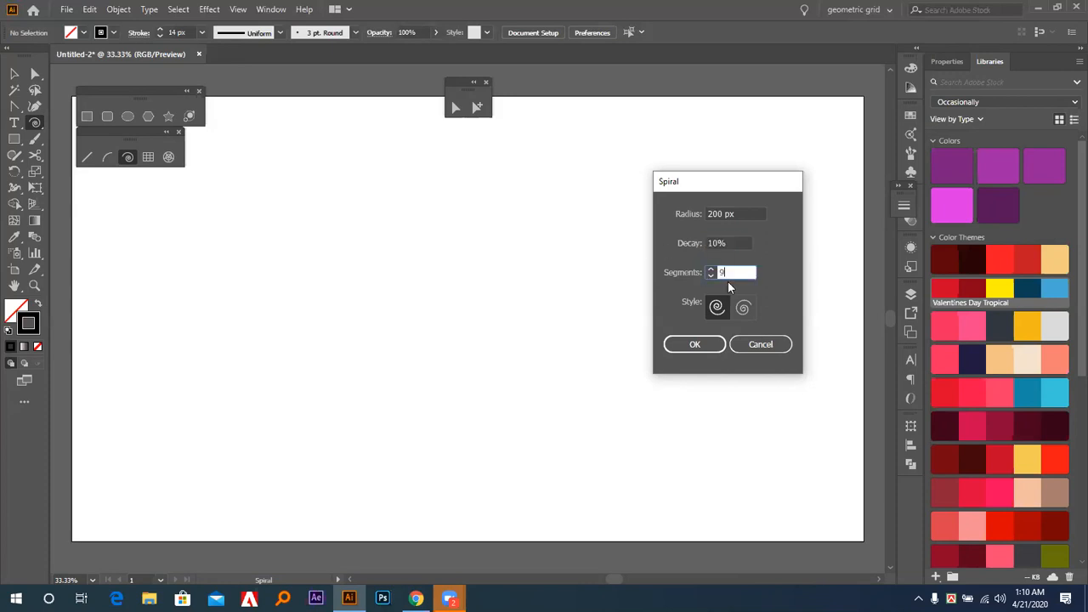
pyautogui.click(689, 348)
pyautogui.click(689, 346)
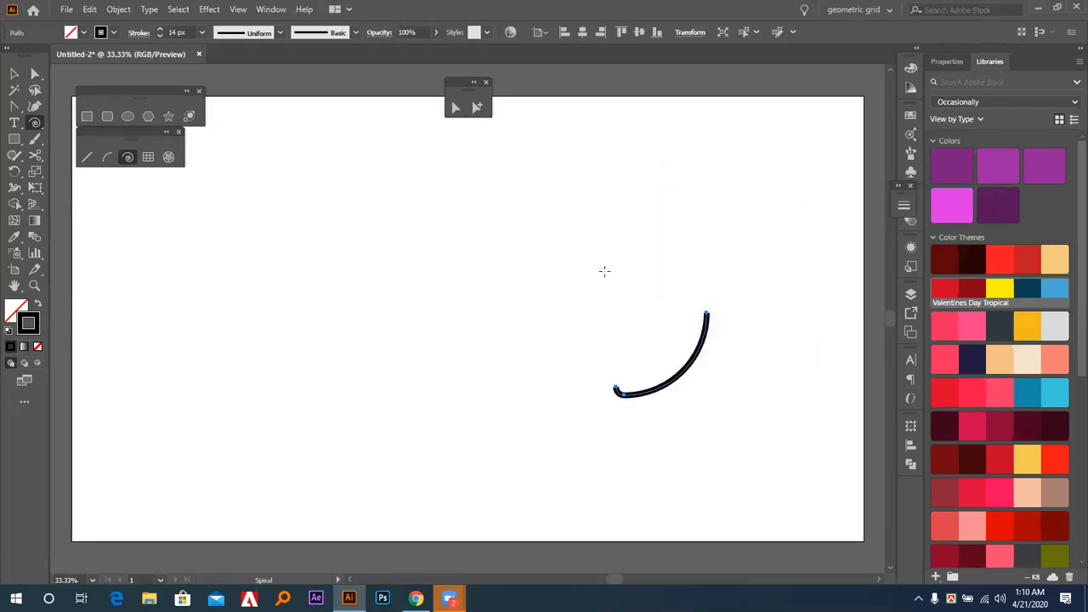
# Create a second spiral up and to the left of the first with its decay set to 5%.
pyautogui.click(557, 250)
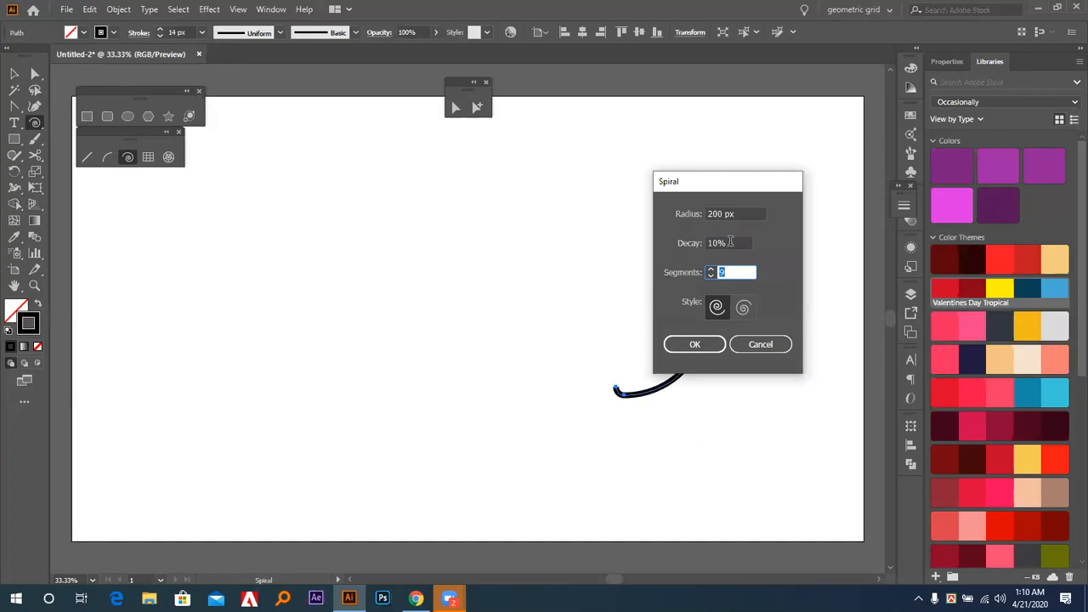
pyautogui.hotkey('shift', 'Tab')
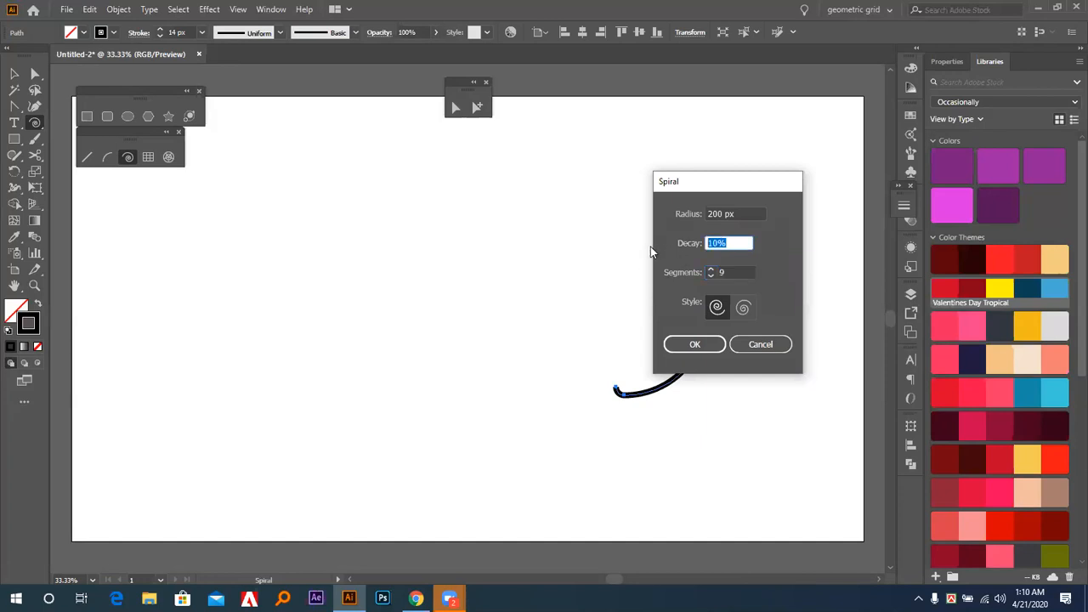
pyautogui.write('05')
pyautogui.press('Tab')
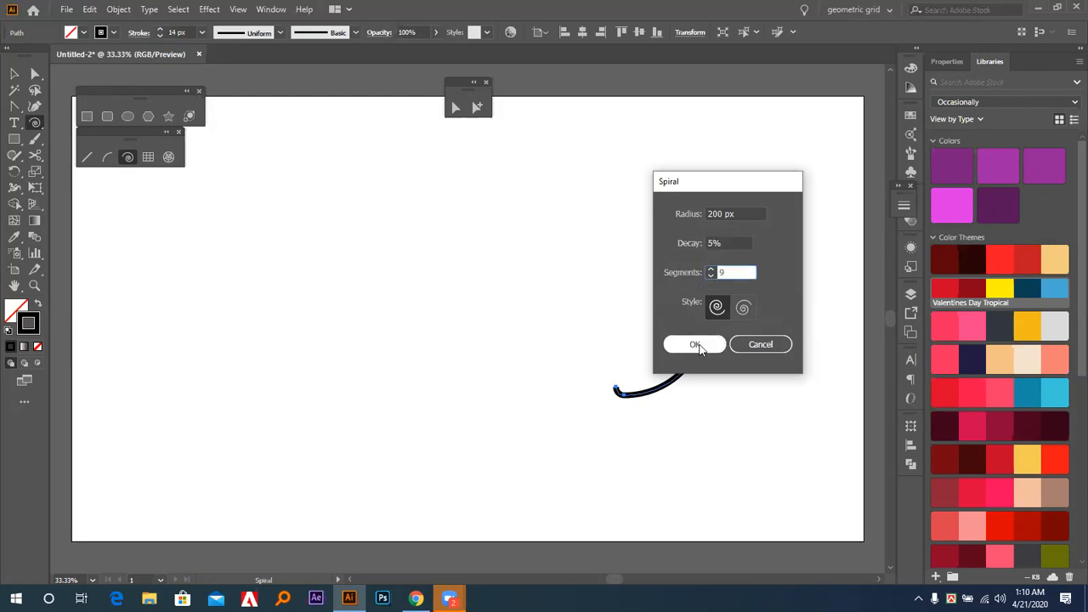
pyautogui.click(696, 344)
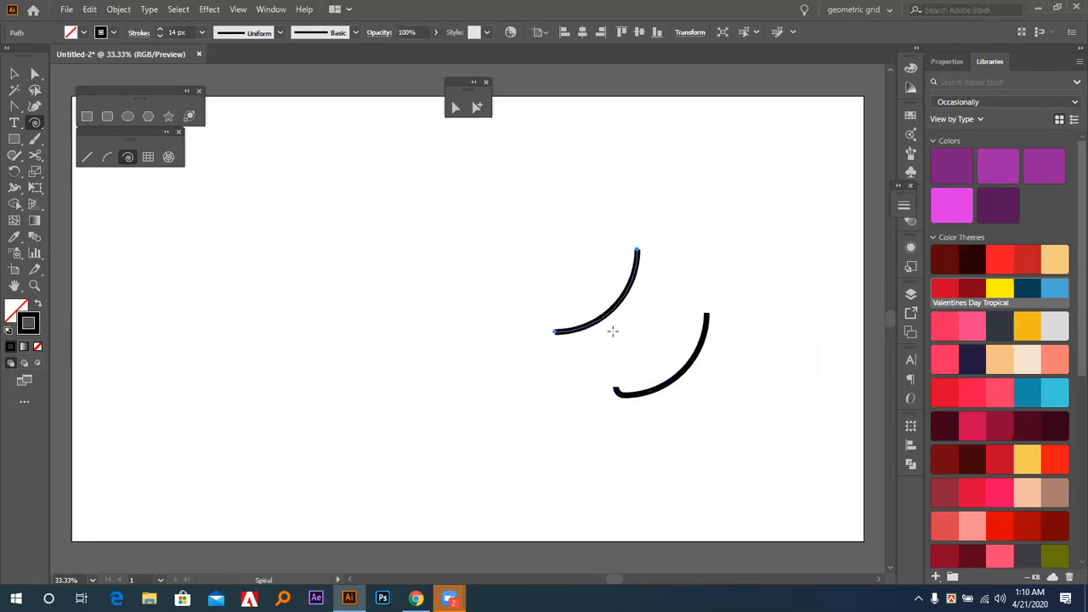
# Create another spiral above the existing two with its decay set to 50%.
pyautogui.click(637, 210)
pyautogui.moveTo(732, 242); pyautogui.dragTo(620, 239)
pyautogui.write('50')
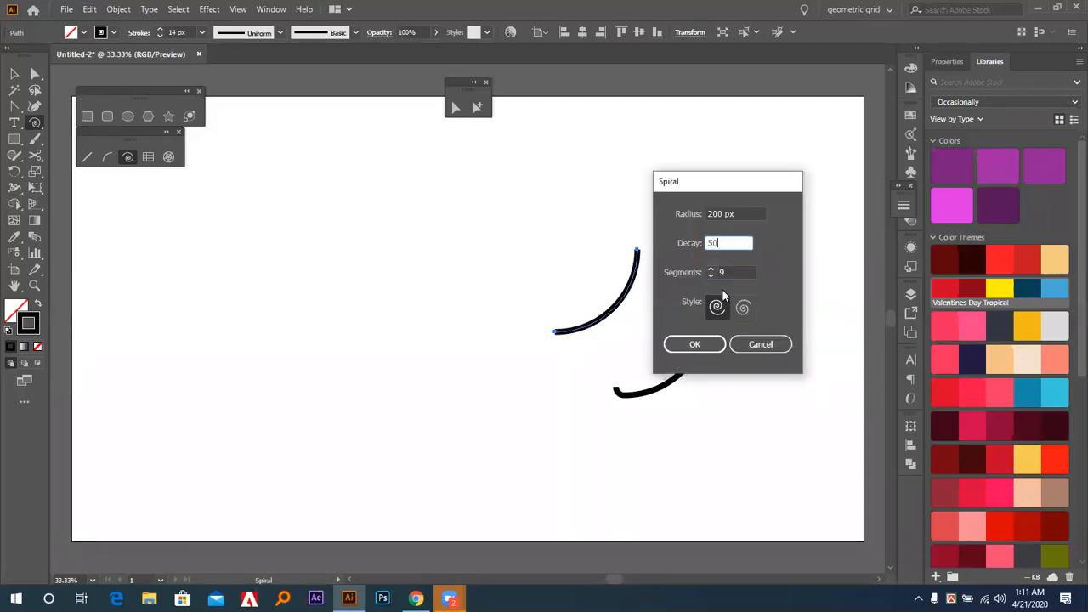
pyautogui.press('Tab')
pyautogui.click(695, 343)
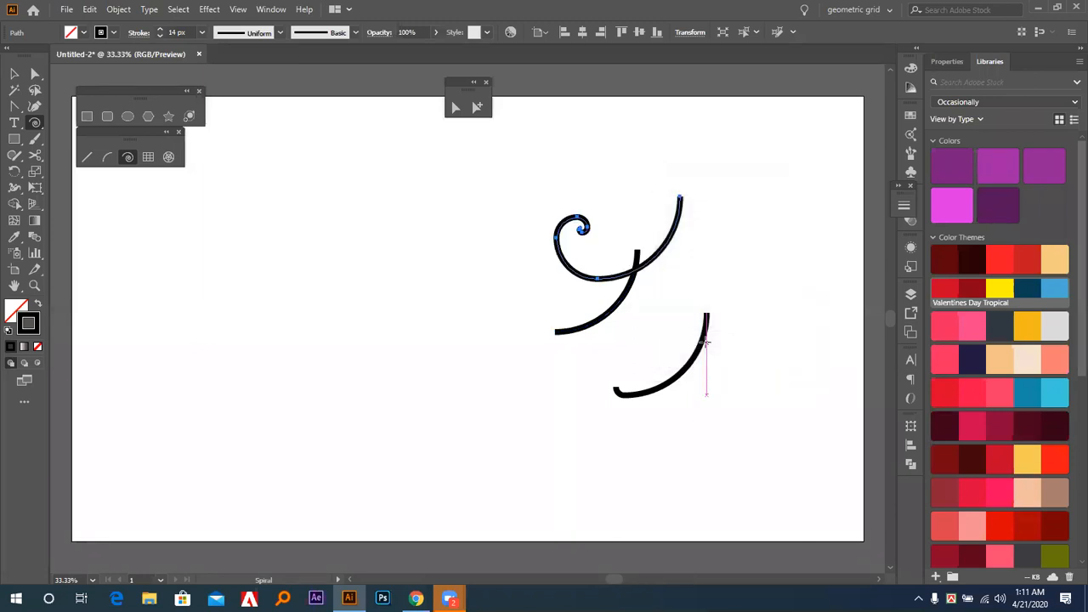
# Create a further spiral left of the others through the Spiral options with 5 segments.
pyautogui.click(472, 261)
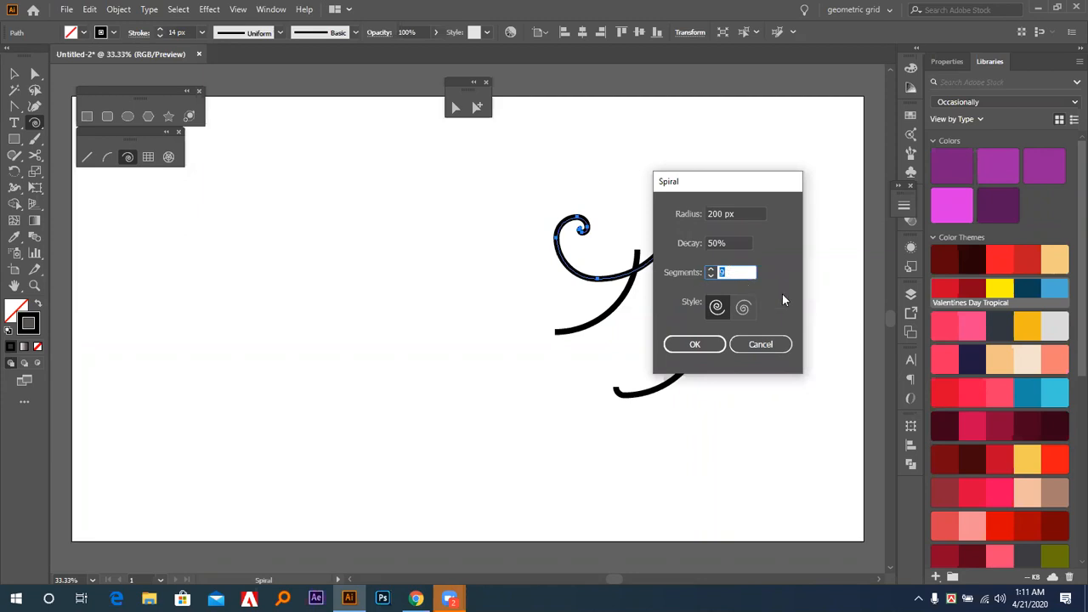
pyautogui.write('5')
pyautogui.click(697, 344)
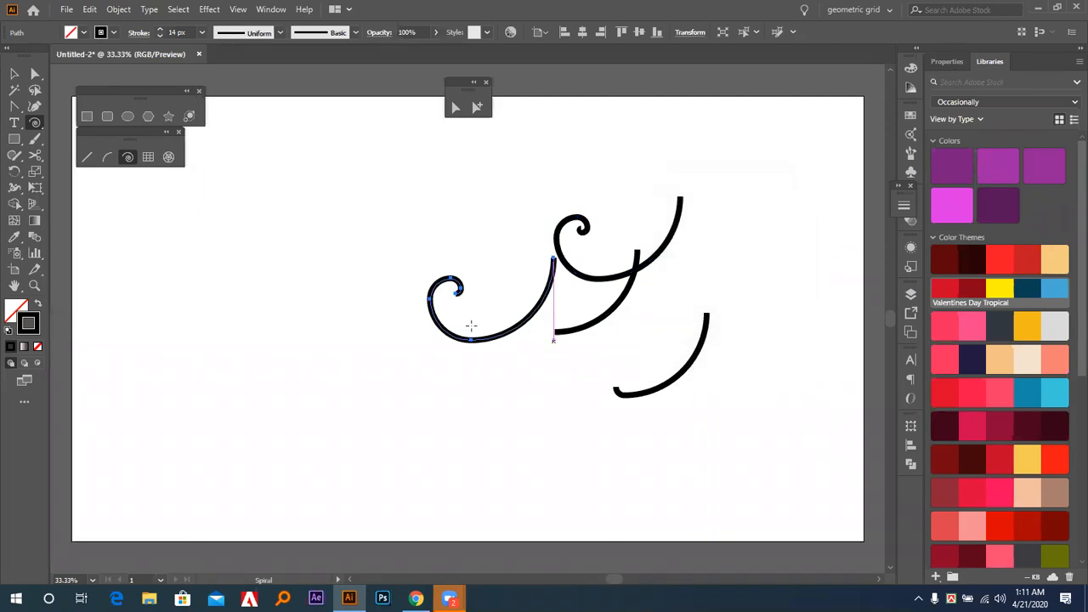
# Select and delete all four spirals on the artboard.
pyautogui.click(14, 74)
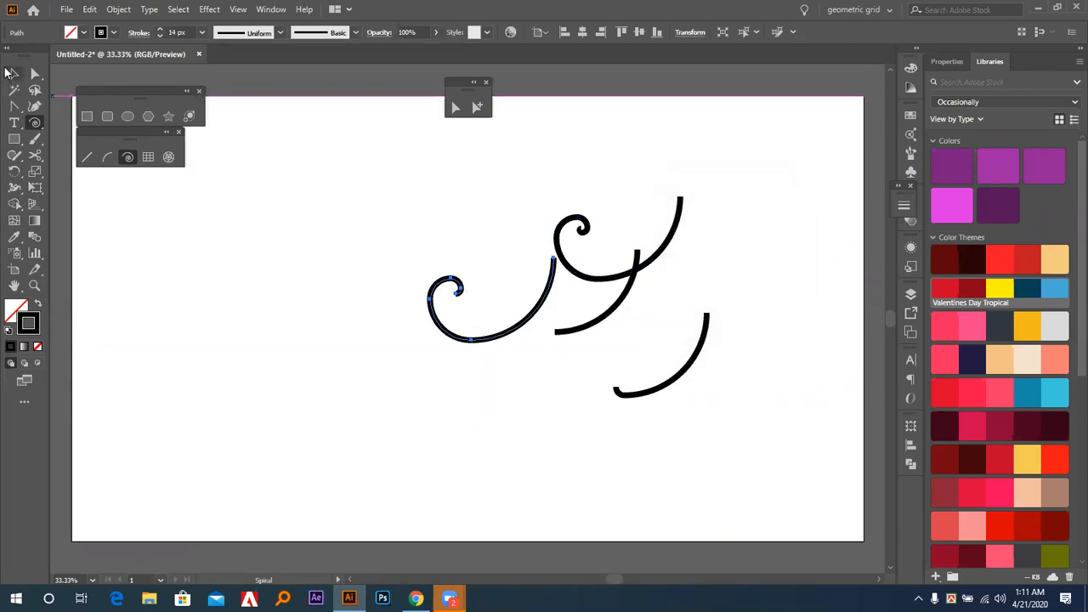
pyautogui.click(323, 175)
pyautogui.moveTo(353, 174); pyautogui.dragTo(738, 413)
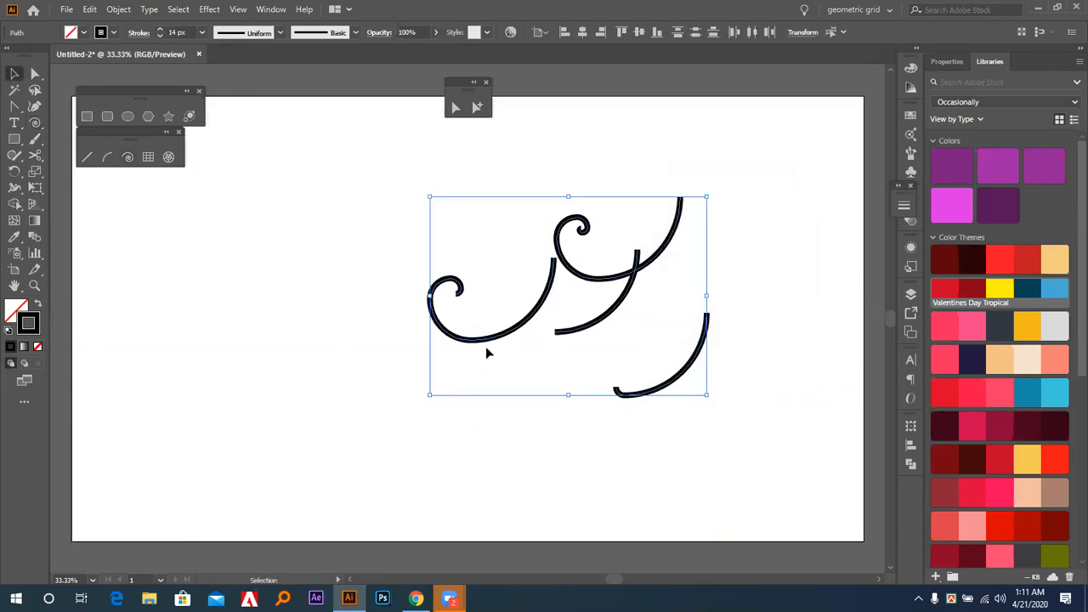
pyautogui.press('Delete')
# Draw a spiral left of the artboard's center and another to its upper right, reducing the second to 4 segments.
pyautogui.click(128, 158)
pyautogui.moveTo(402, 285); pyautogui.dragTo(494, 305)
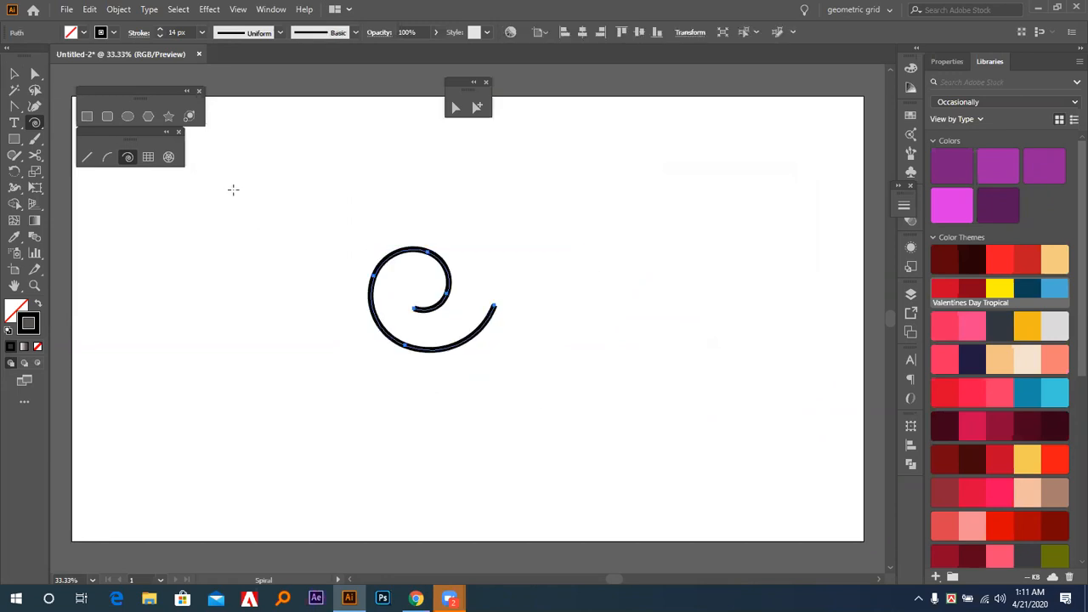
pyautogui.moveTo(591, 218); pyautogui.dragTo(638, 277)
pyautogui.press('Down')
pyautogui.press('Down')
pyautogui.press('Up')
pyautogui.press('Up')
pyautogui.press('Down')
# With Direct Selection, delete the left spiral's three innermost anchor points one after another, starting at its inner end.
pyautogui.click(34, 73)
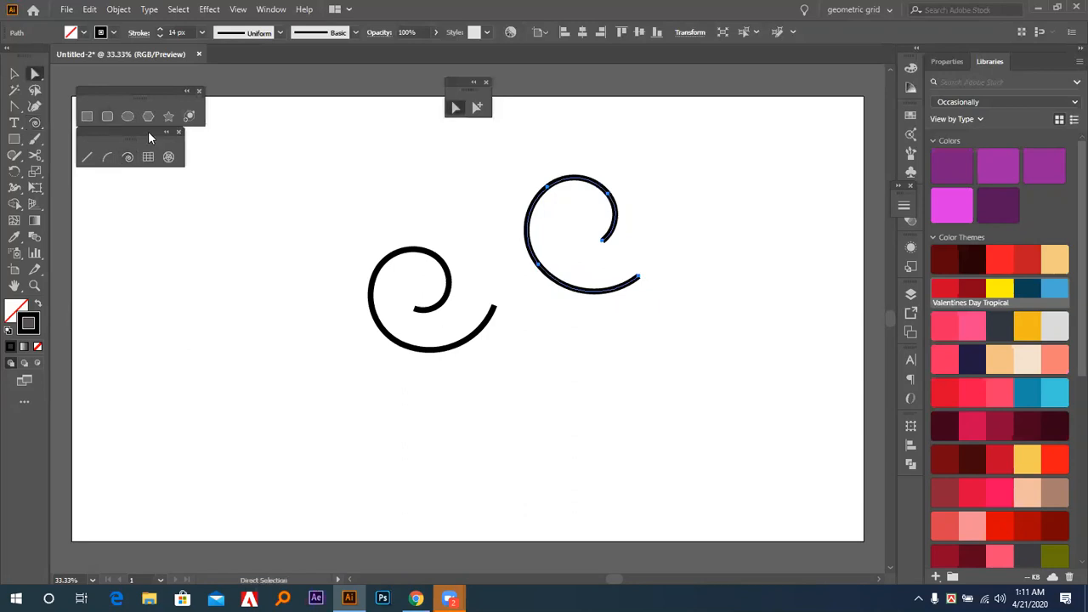
pyautogui.click(395, 257)
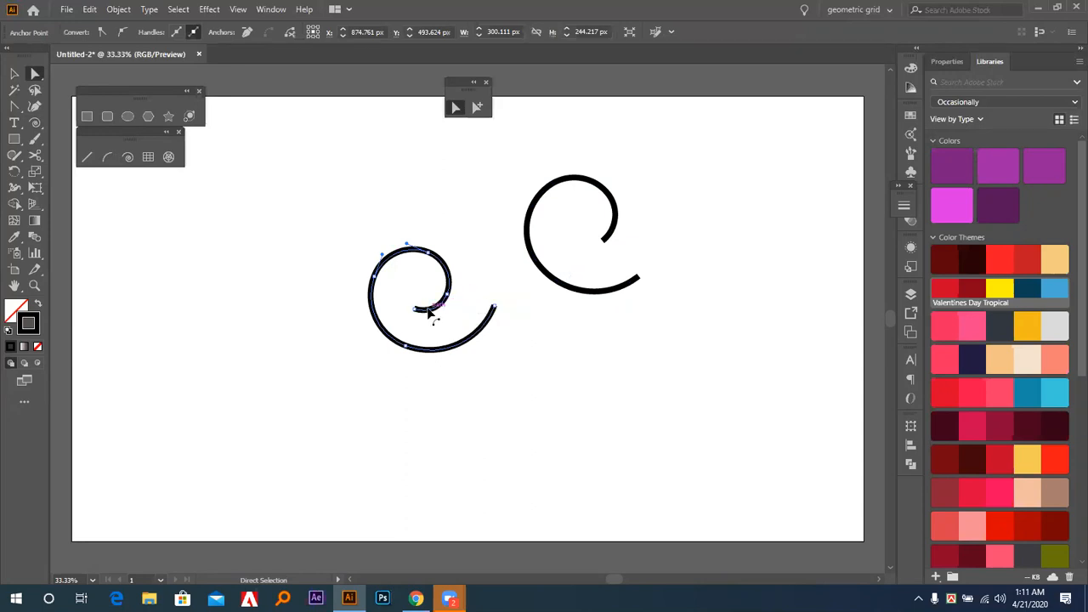
pyautogui.click(419, 308)
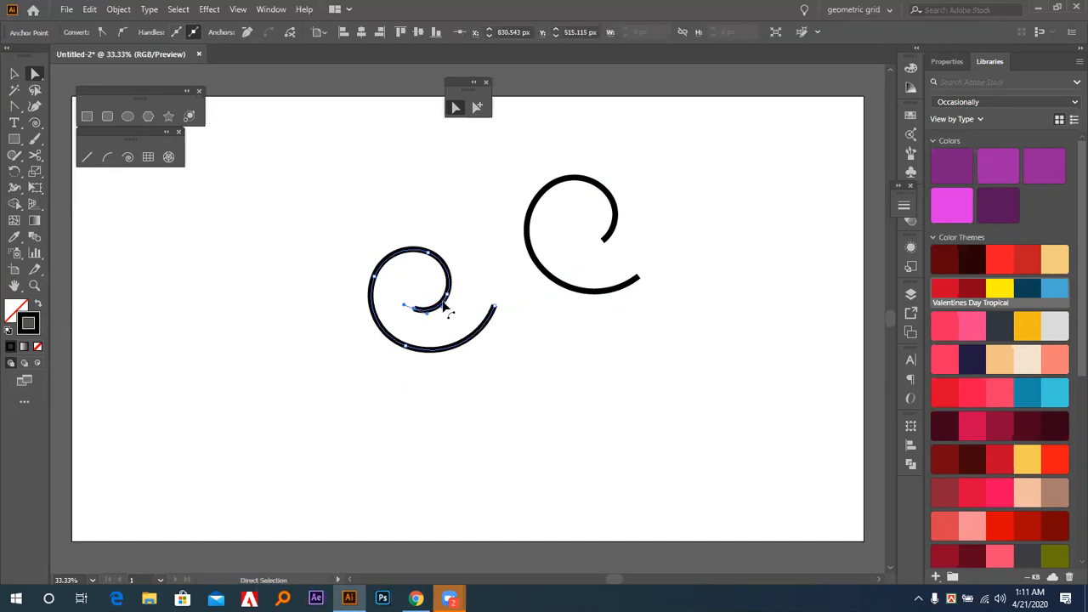
pyautogui.press('Delete')
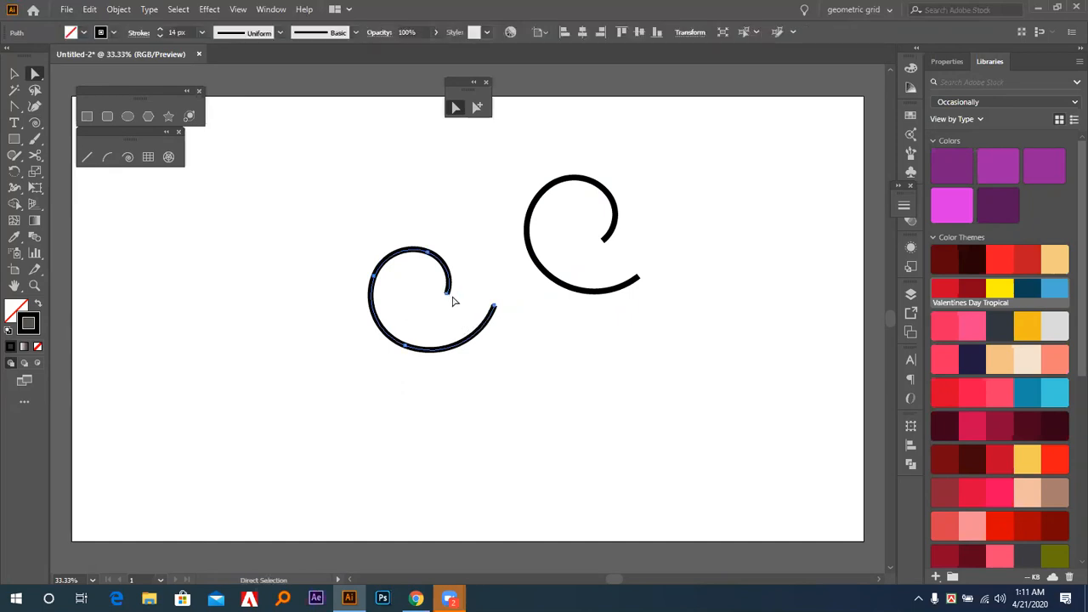
pyautogui.click(448, 294)
pyautogui.press('Delete')
pyautogui.click(428, 252)
pyautogui.press('Delete')
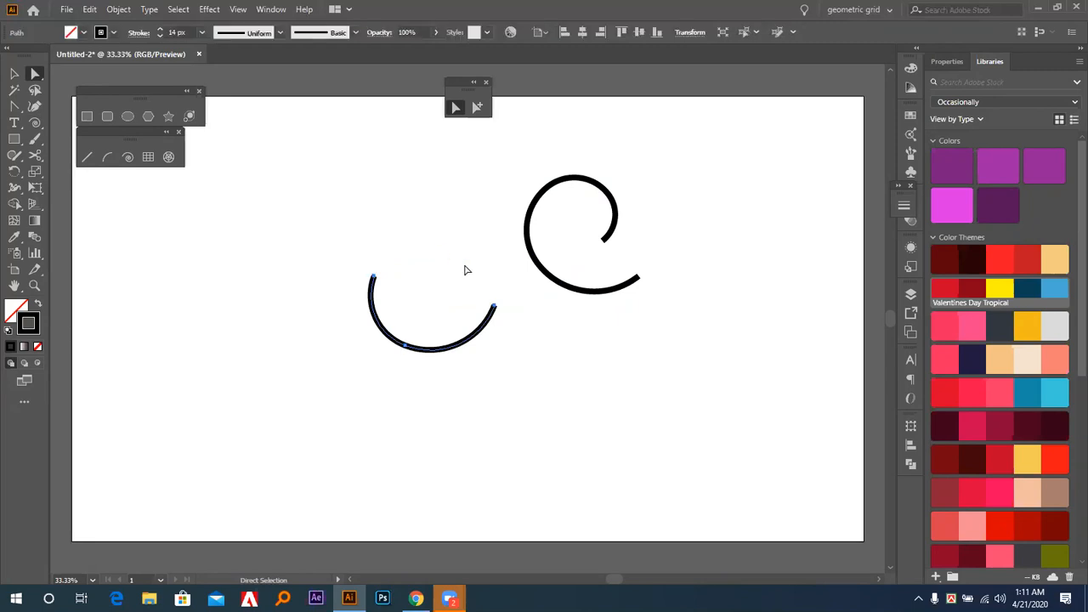
# Delete the trimmed curve and the other spiral, and draw a new spiral left of the artboard's center.
pyautogui.press('v')
pyautogui.moveTo(299, 208); pyautogui.dragTo(610, 418)
pyautogui.press('Delete')
pyautogui.click(128, 156)
pyautogui.moveTo(418, 304); pyautogui.dragTo(532, 355)
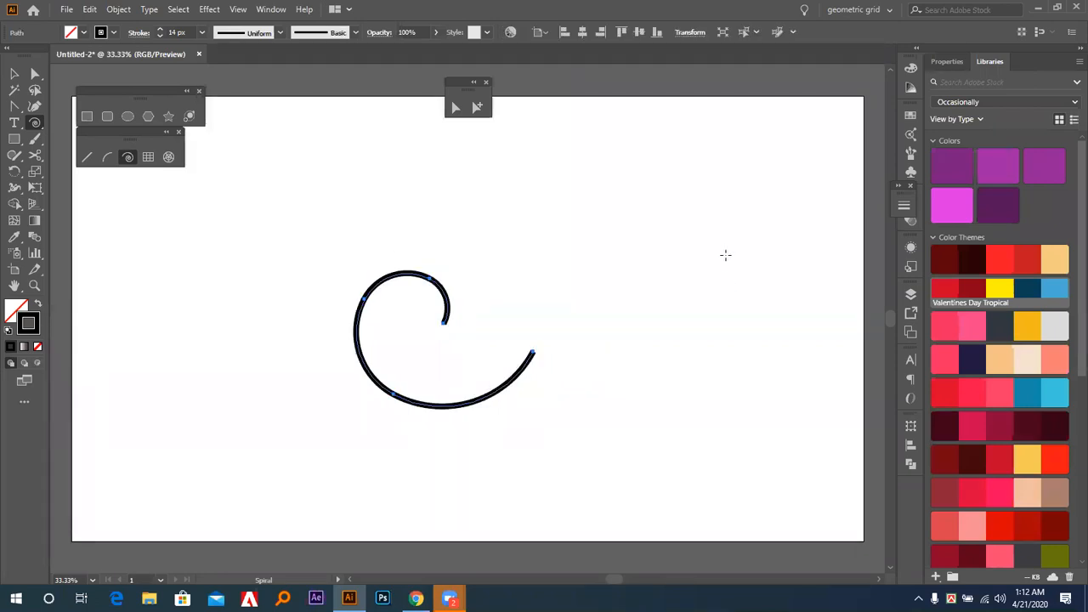
# Create a spiral with the opposite direction style at the upper right, and draw another whose outer end meets the first spiral's.
pyautogui.click(725, 255)
pyautogui.click(744, 308)
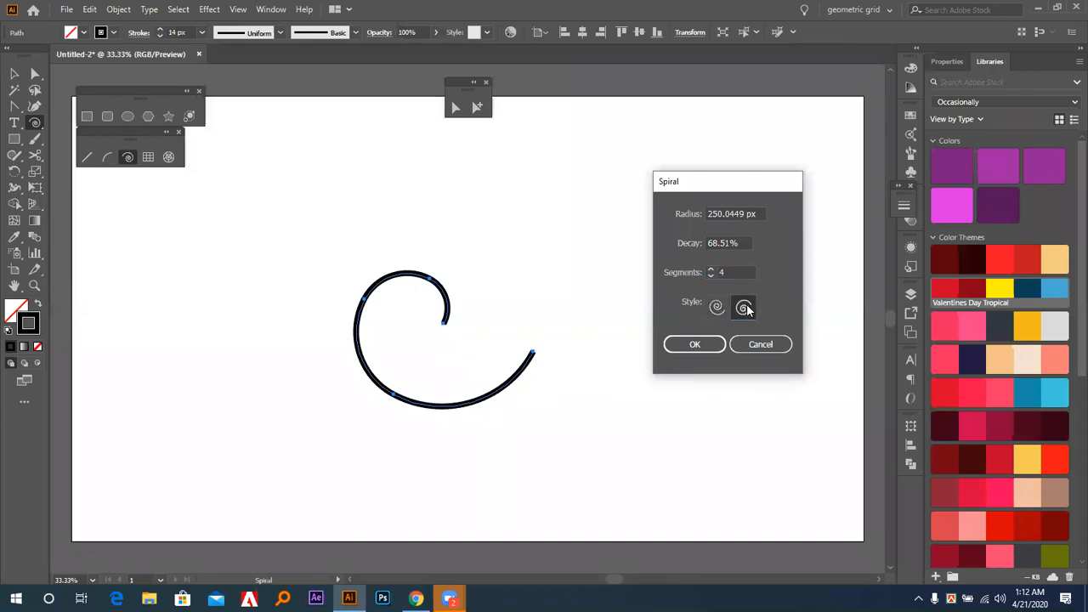
pyautogui.click(703, 343)
pyautogui.moveTo(596, 260); pyautogui.dragTo(532, 352)
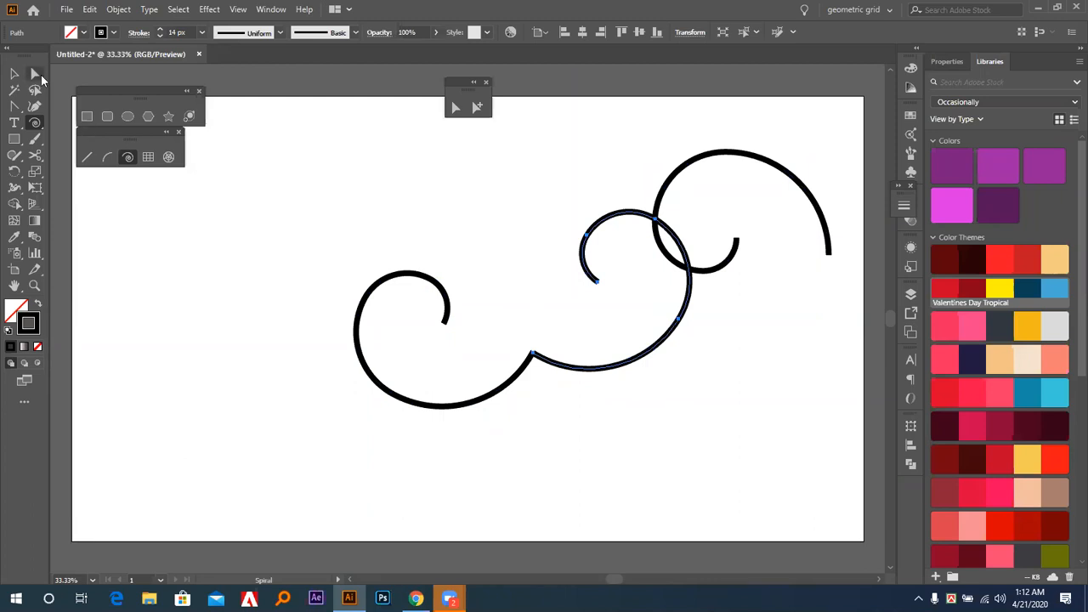
# Select and delete the three spirals to empty the artboard.
pyautogui.press('v')
pyautogui.moveTo(457, 162); pyautogui.dragTo(842, 430)
pyautogui.press('Delete')
# Draw a large spiral with added segments in the artboard's upper left, and a small one at its outer end that gets deleted.
pyautogui.click(125, 167)
pyautogui.moveTo(365, 227)
pyautogui.mouseDown()
pyautogui.moveTo(437, 328)
pyautogui.moveTo(408, 294)
pyautogui.moveTo(414, 312)
pyautogui.mouseUp()
pyautogui.press('Up')
pyautogui.press('Up')
pyautogui.press('Up')
pyautogui.press('Up')
pyautogui.press('Up')
pyautogui.press('Up')
pyautogui.moveTo(421, 316); pyautogui.dragTo(371, 319)
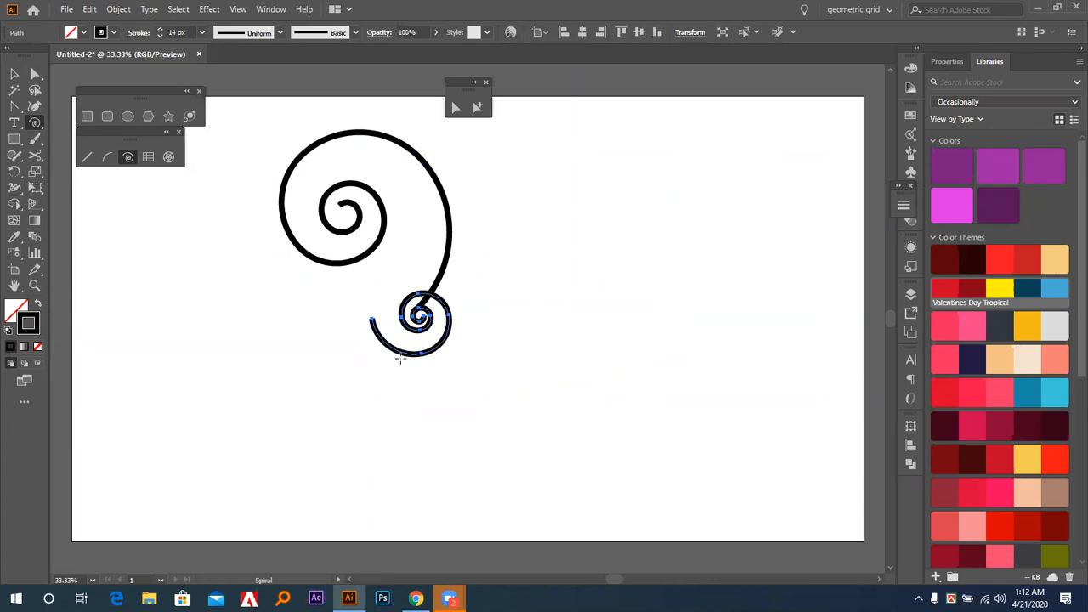
pyautogui.press('Delete')
# Scale the remaining large spiral down proportionally, and delete it.
pyautogui.press('v')
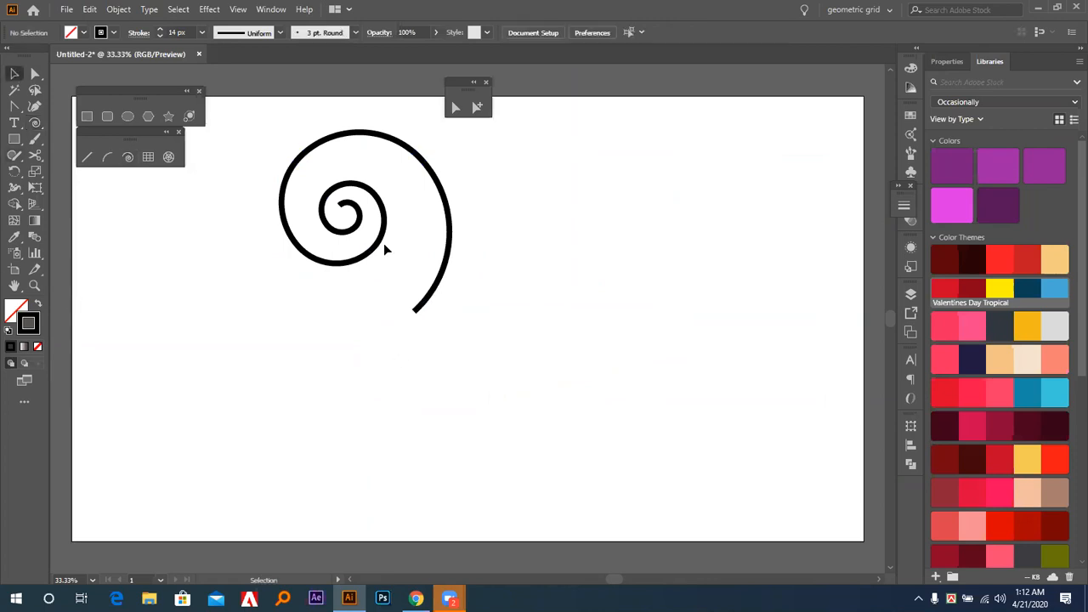
pyautogui.click(384, 237)
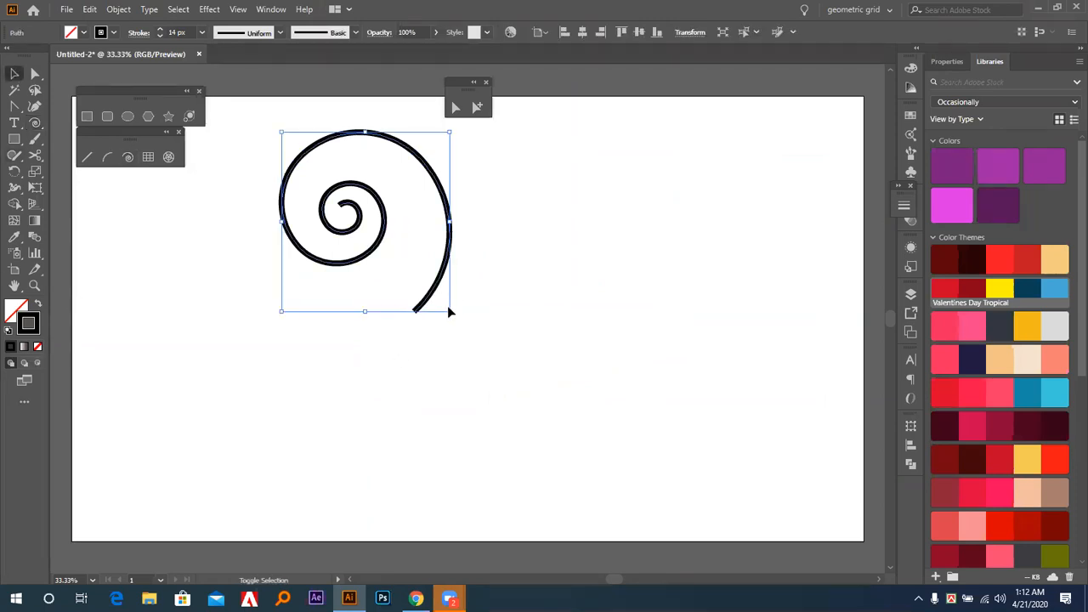
pyautogui.moveTo(448, 309); pyautogui.dragTo(418, 337)
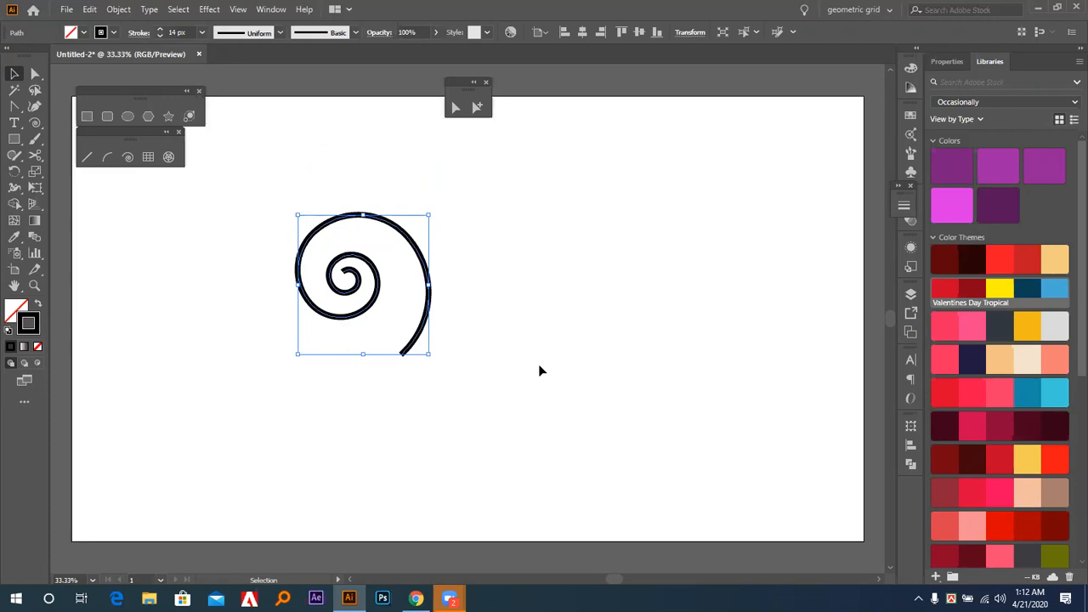
pyautogui.press('Delete')
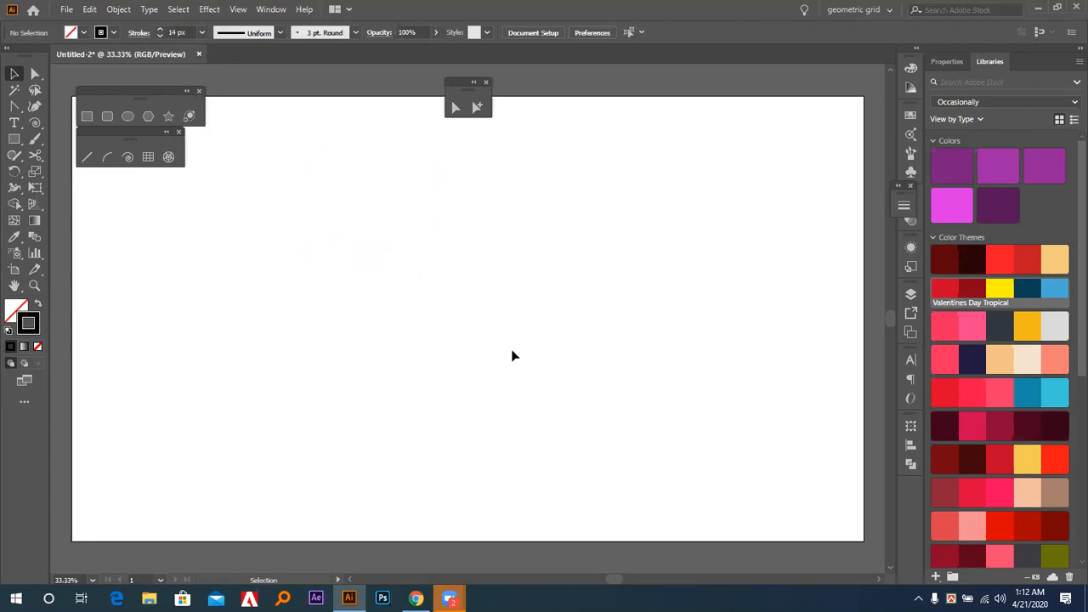
# Draw a rectangular grid of six by six cells across the artboard's middle, and delete it.
pyautogui.click(148, 156)
pyautogui.moveTo(263, 211)
pyautogui.mouseDown()
pyautogui.moveTo(469, 422)
pyautogui.moveTo(566, 446)
pyautogui.moveTo(579, 451)
pyautogui.moveTo(539, 454)
pyautogui.moveTo(590, 461)
pyautogui.moveTo(586, 471)
pyautogui.mouseUp()
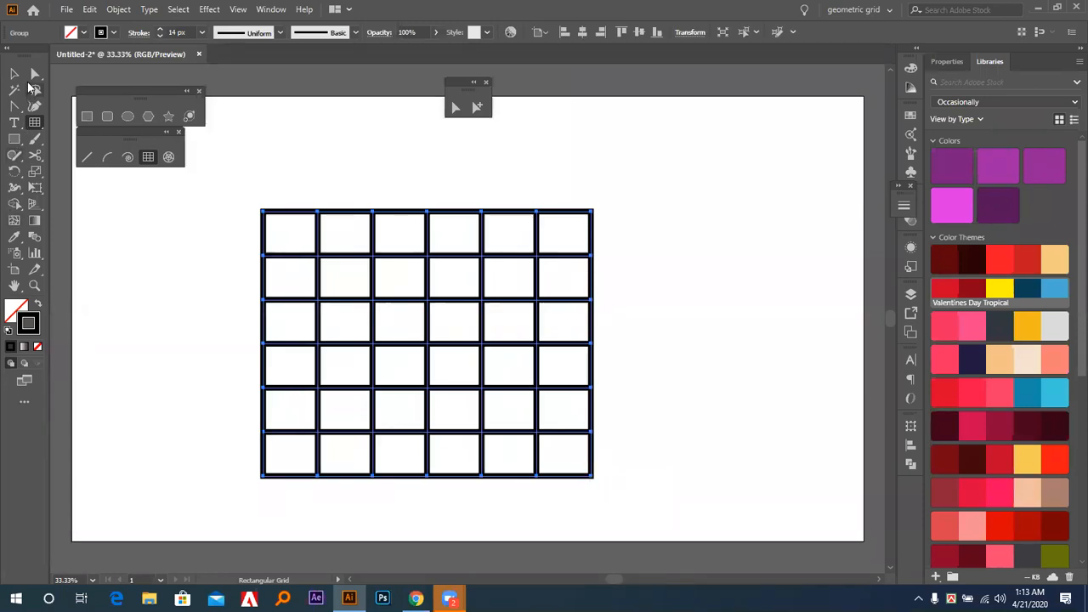
pyautogui.click(12, 73)
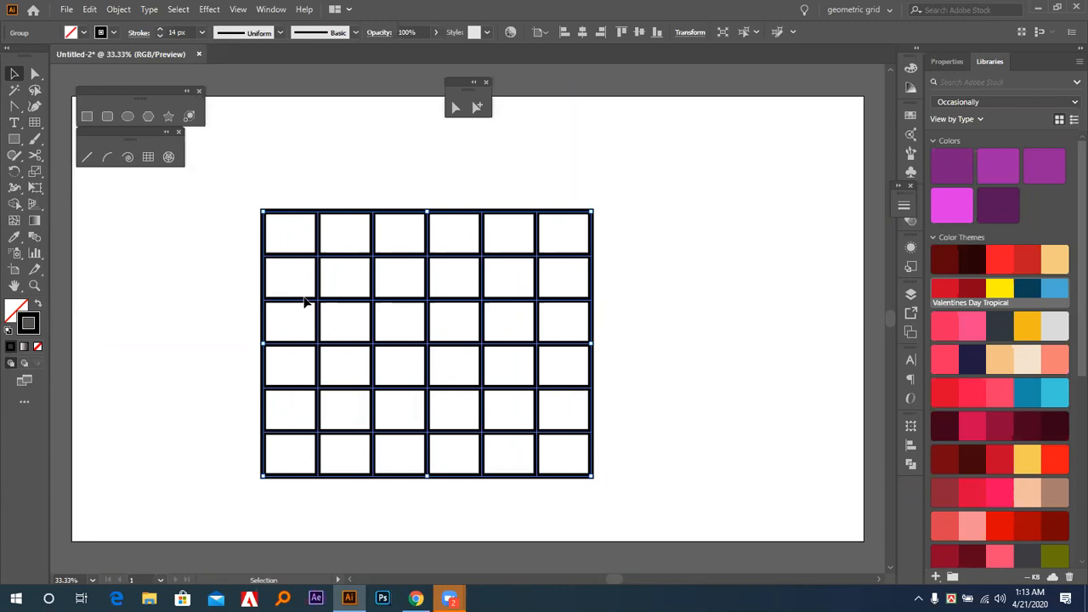
pyautogui.press('Delete')
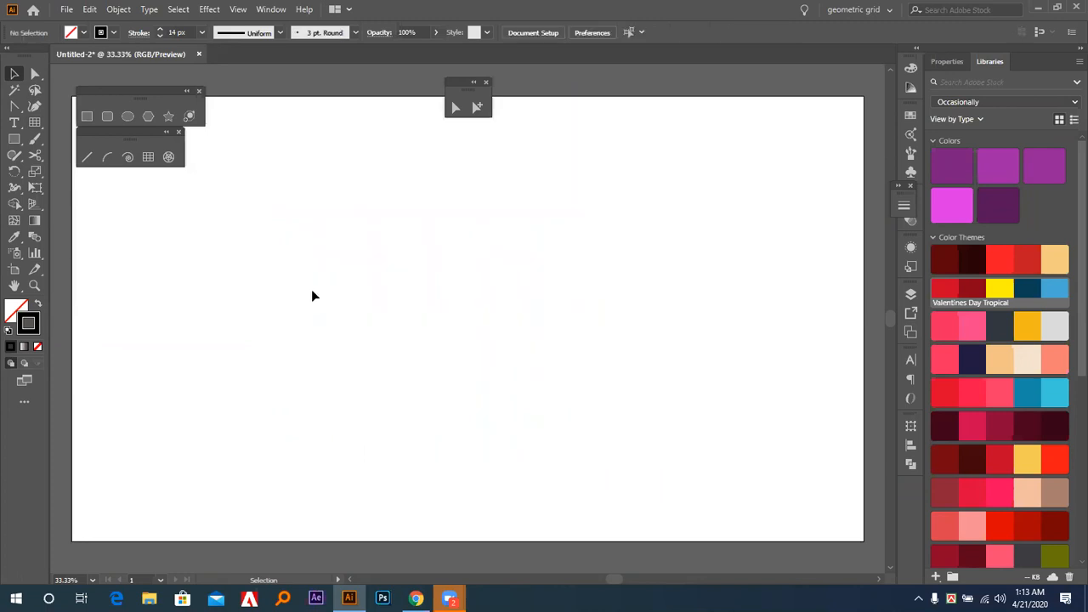
# Draw a square rectangular grid reduced to three rows and three columns in the artboard's lower middle.
pyautogui.click(148, 157)
pyautogui.moveTo(418, 307); pyautogui.dragTo(605, 419)
pyautogui.press('Down')
pyautogui.press('Down')
pyautogui.press('Down')
pyautogui.press('Left')
pyautogui.press('Left')
pyautogui.press('Left')
pyautogui.press('shift')
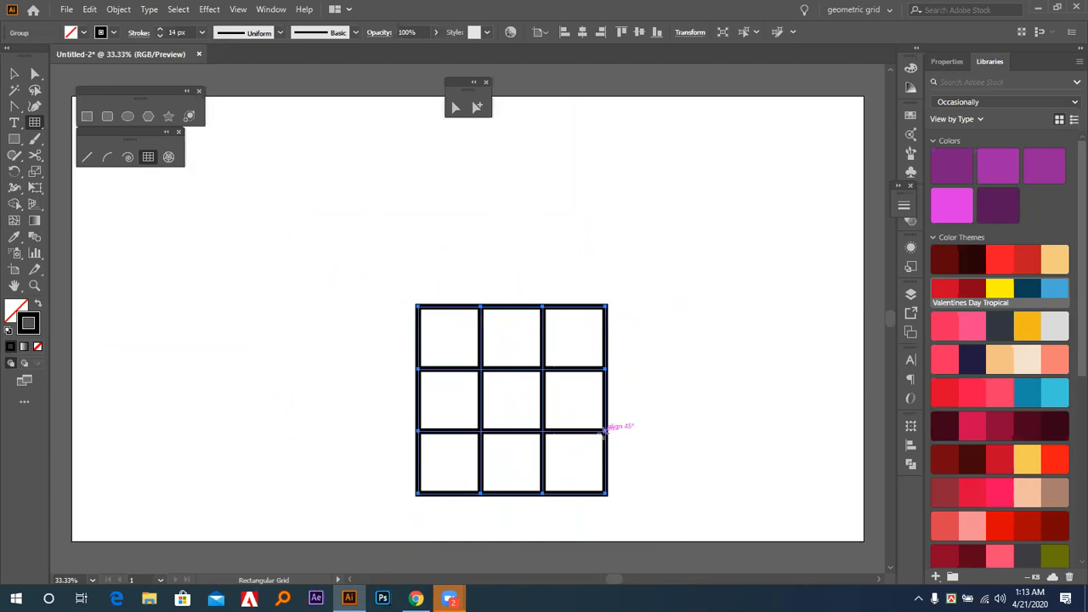
# Move the three-by-three grid up toward the artboard's center and deselect it.
pyautogui.press('v')
pyautogui.moveTo(549, 440); pyautogui.dragTo(512, 328)
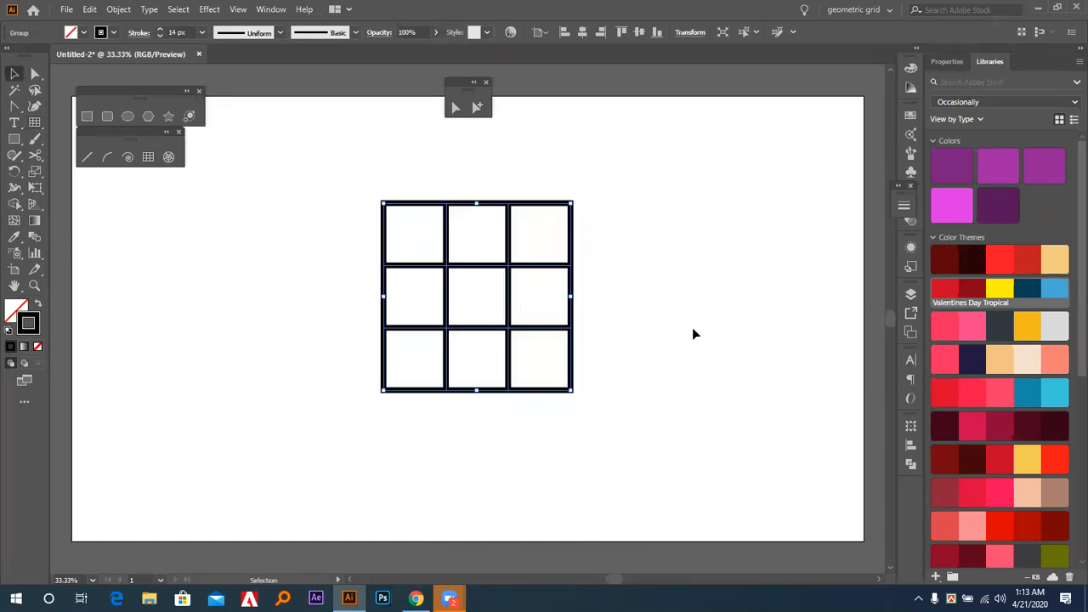
pyautogui.click(694, 327)
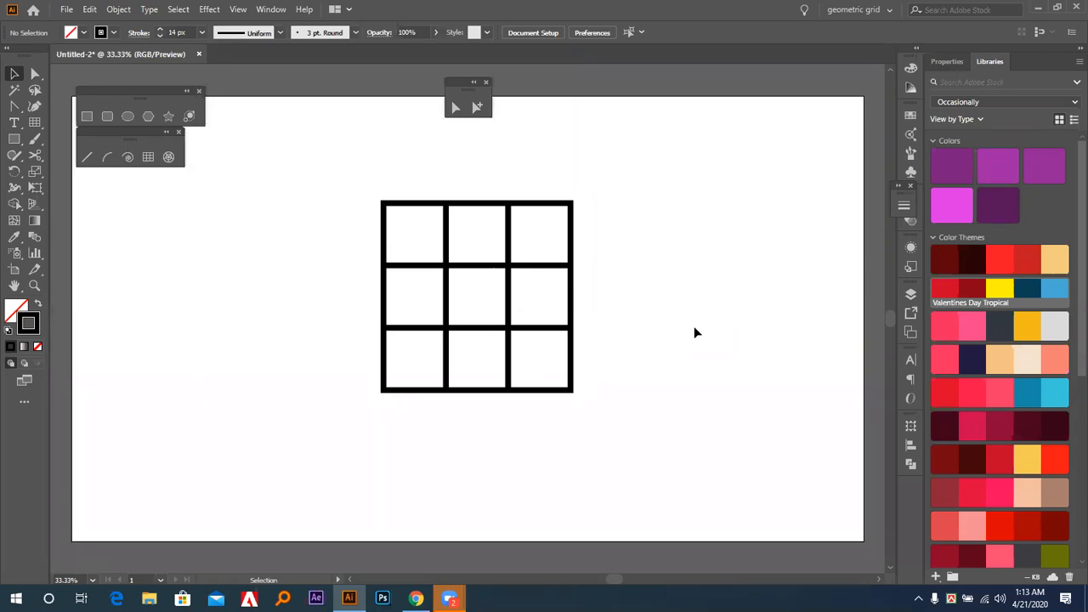
# Place a copy of the three-by-three grid beside the original and ungroup the copy.
pyautogui.moveTo(492, 271); pyautogui.dragTo(320, 281)
pyautogui.moveTo(462, 273); pyautogui.dragTo(550, 275)
pyautogui.rightClick(552, 278)
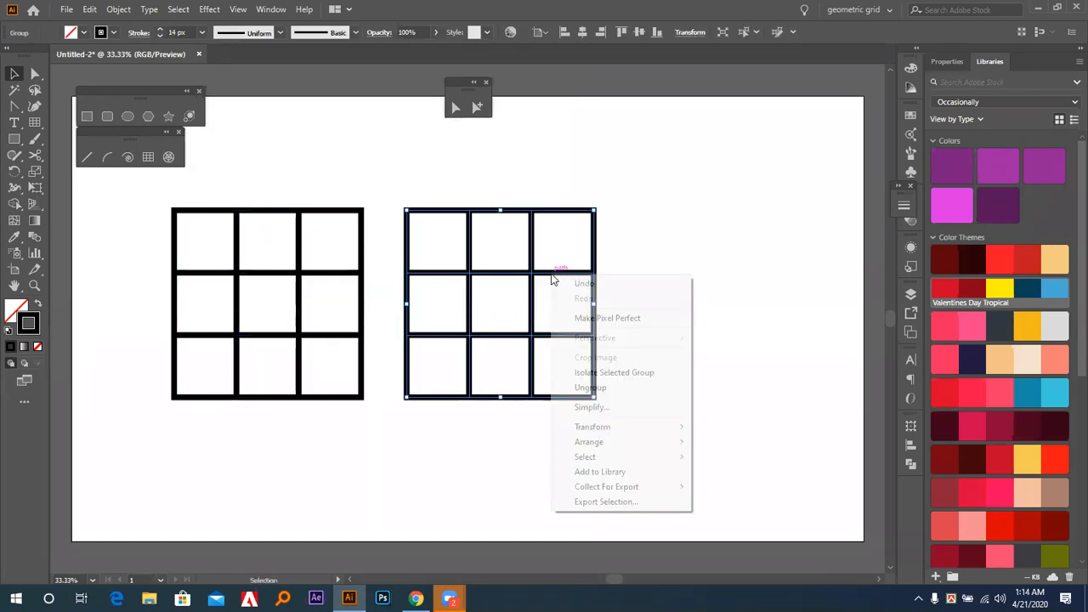
pyautogui.click(605, 388)
# Pull the ungrouped grid apart by moving its square frame to the right and its four divider lines outward.
pyautogui.click(610, 255)
pyautogui.moveTo(597, 243); pyautogui.dragTo(817, 215)
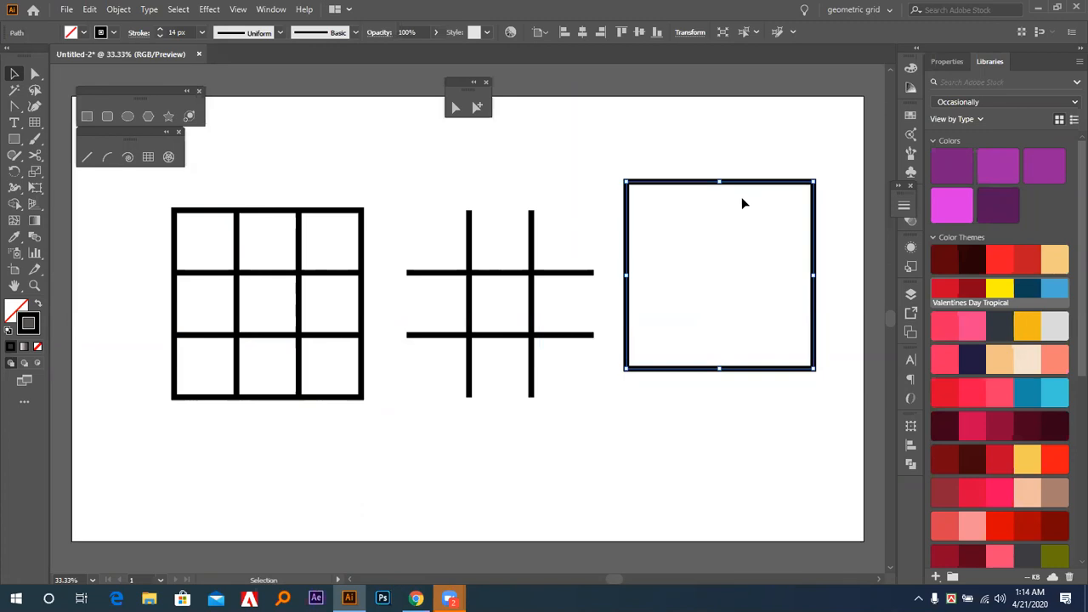
pyautogui.click(553, 246)
pyautogui.moveTo(502, 272); pyautogui.dragTo(513, 173)
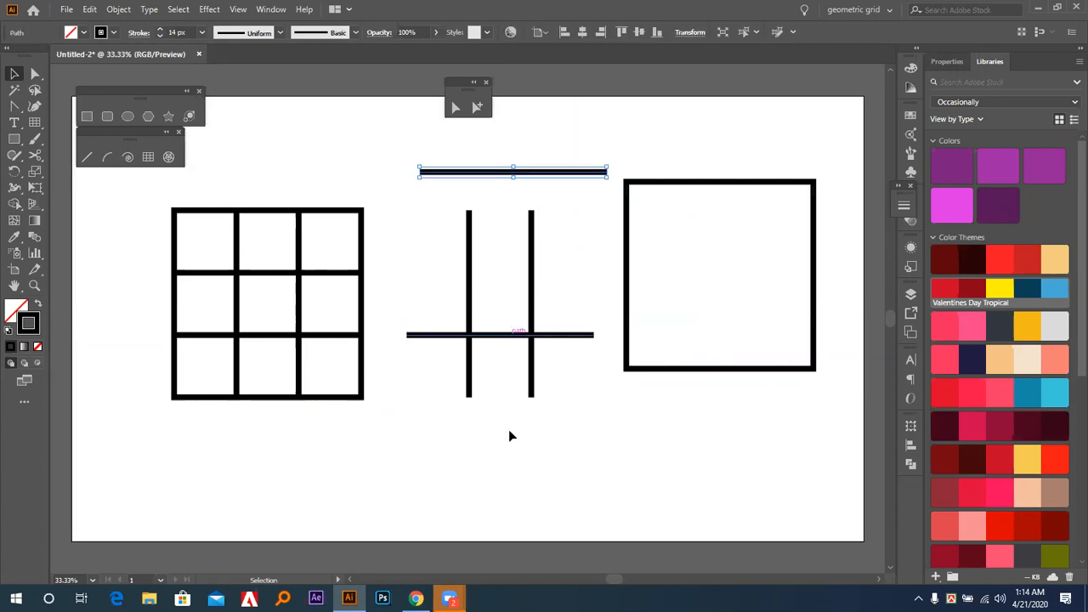
pyautogui.moveTo(508, 335); pyautogui.dragTo(508, 455)
pyautogui.moveTo(470, 342); pyautogui.dragTo(435, 341)
pyautogui.moveTo(534, 340); pyautogui.dragTo(570, 345)
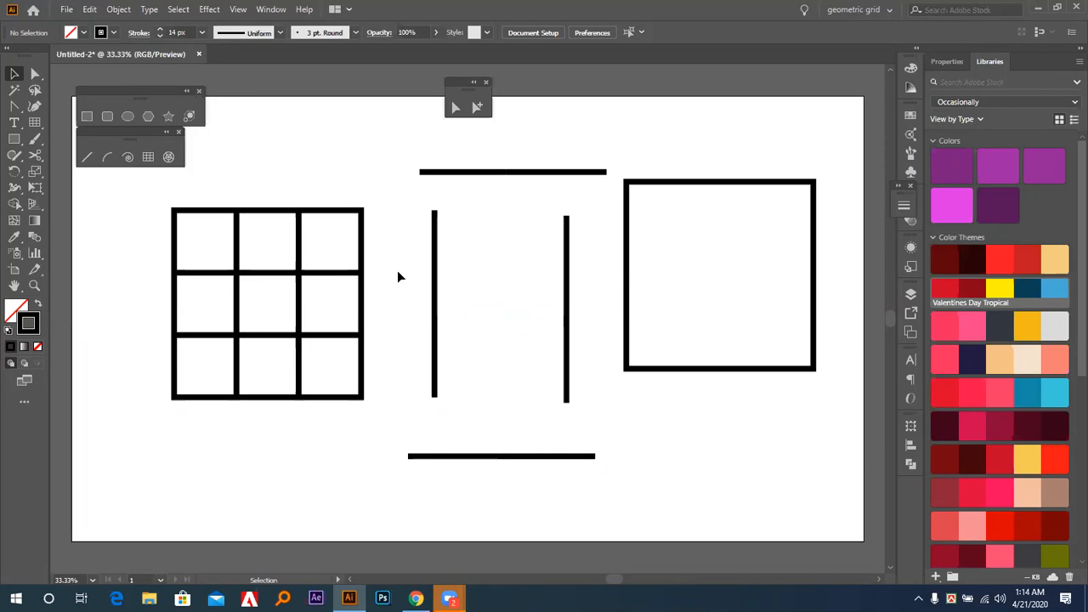
# Delete the four separated divider lines and the detached square frame.
pyautogui.moveTo(396, 166); pyautogui.dragTo(599, 496)
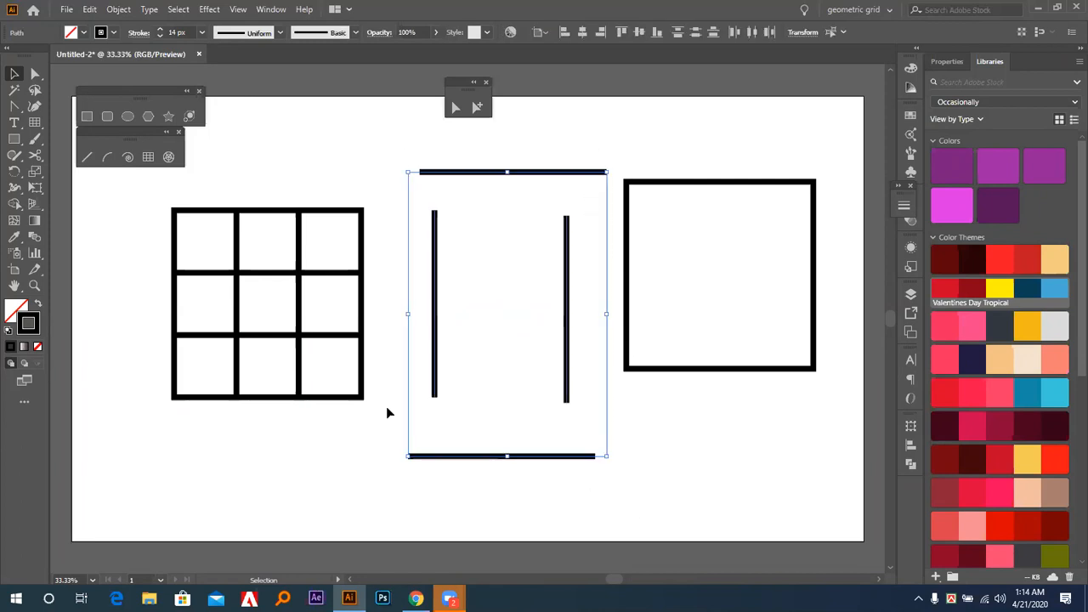
pyautogui.press('Delete')
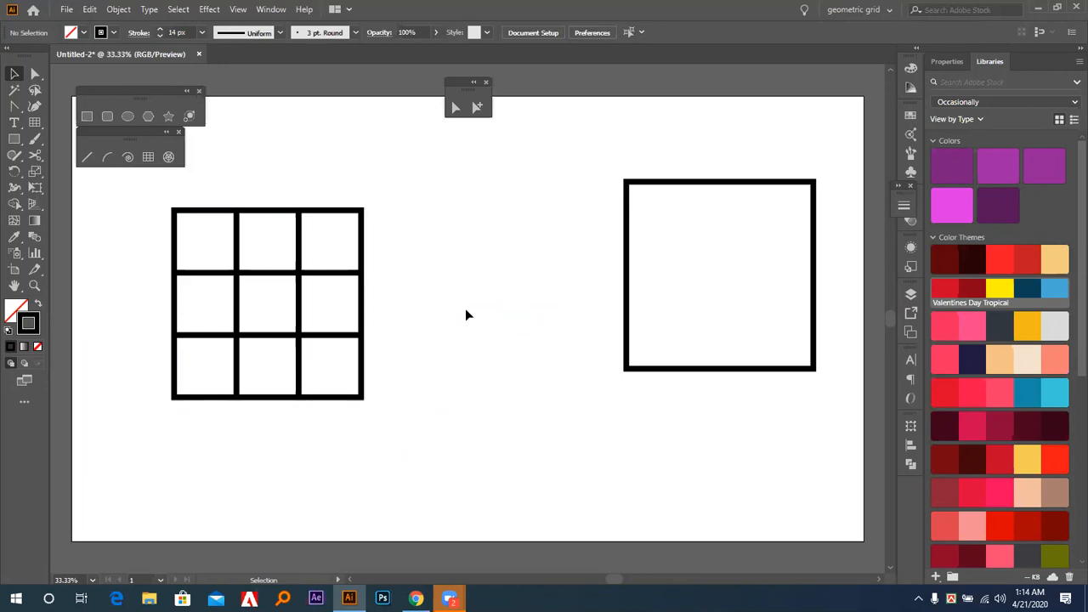
pyautogui.moveTo(577, 236); pyautogui.dragTo(672, 341)
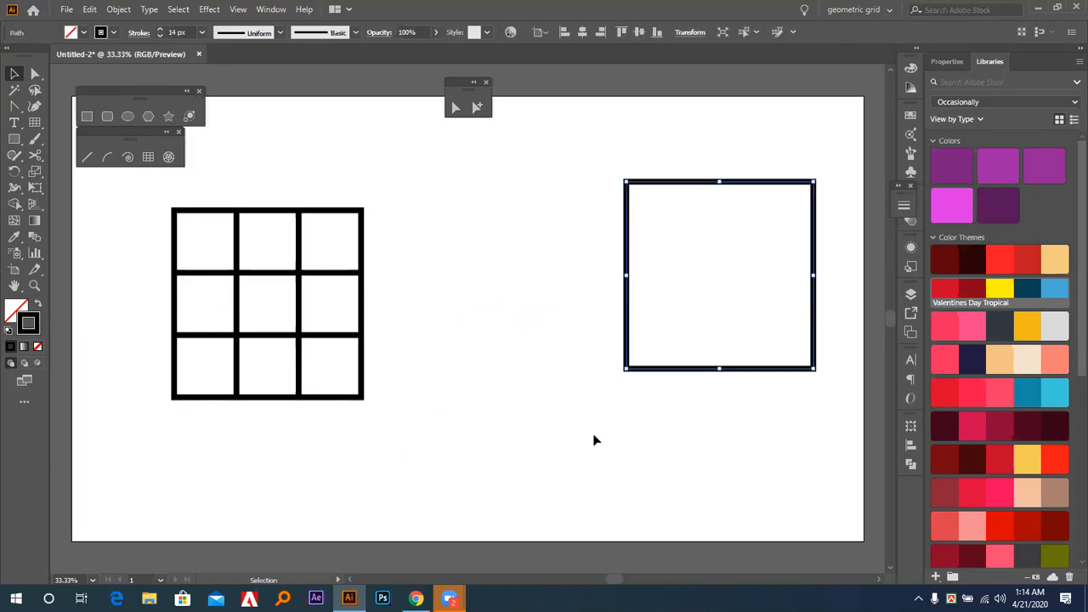
pyautogui.press('Delete')
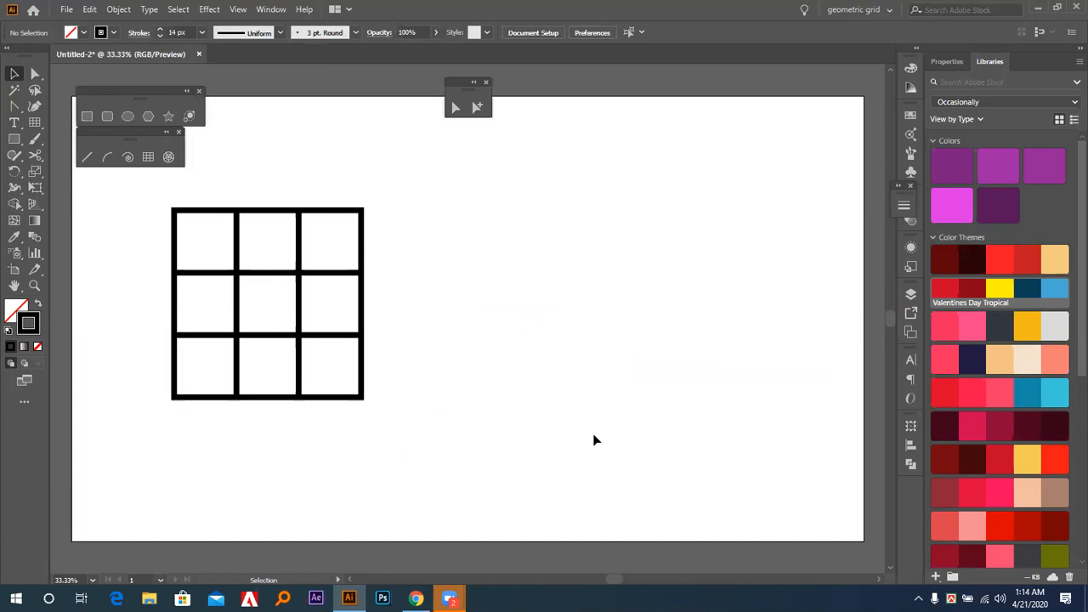
# Draw a smaller three-by-three rectangular grid to the right of the existing grid, and delete it.
pyautogui.click(146, 158)
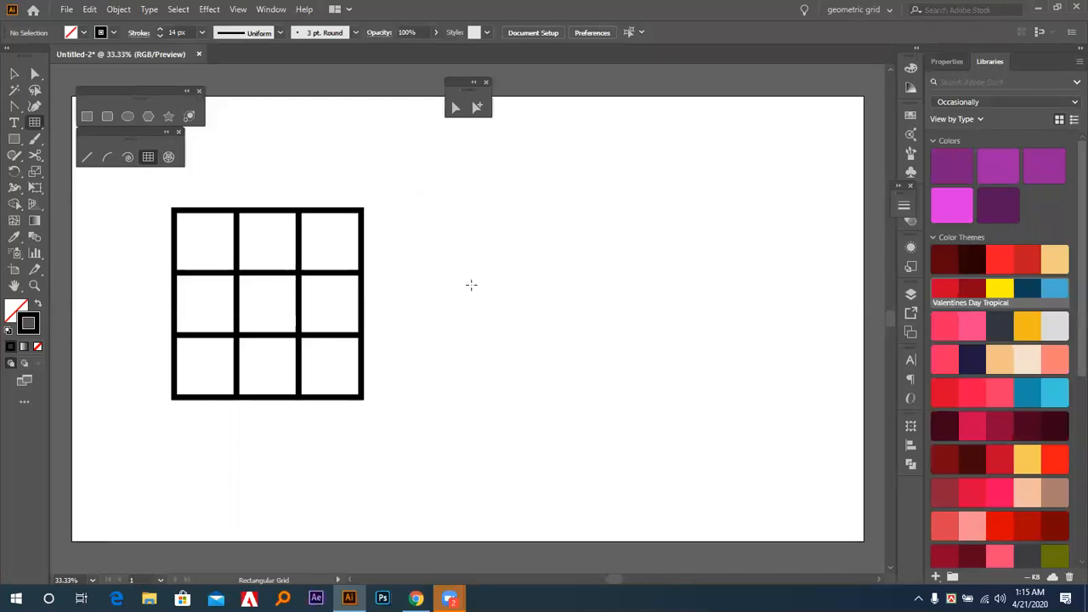
pyautogui.moveTo(458, 226); pyautogui.dragTo(534, 300)
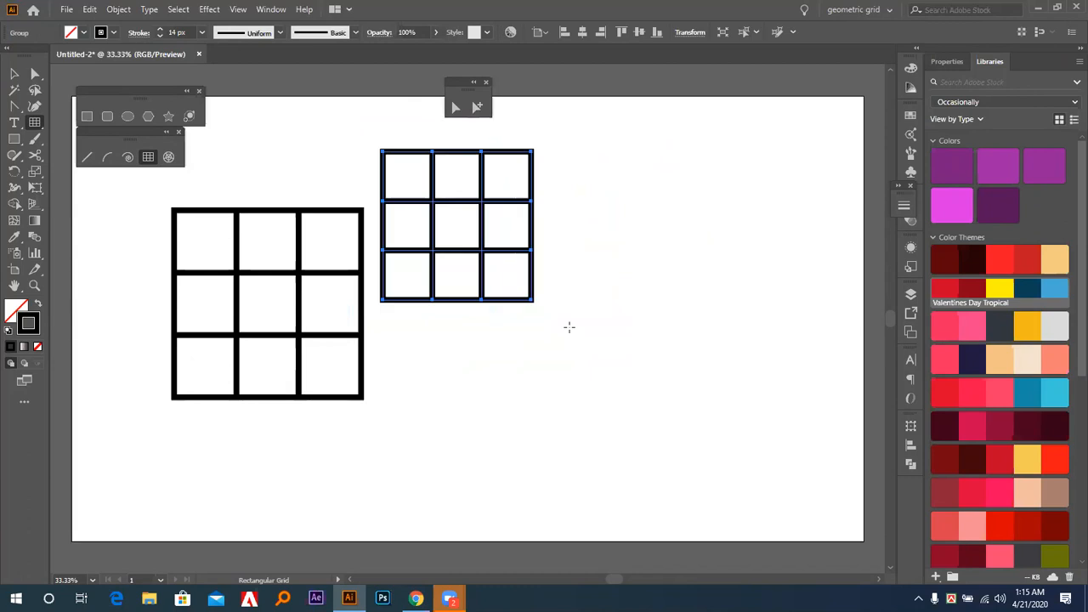
pyautogui.press('Delete')
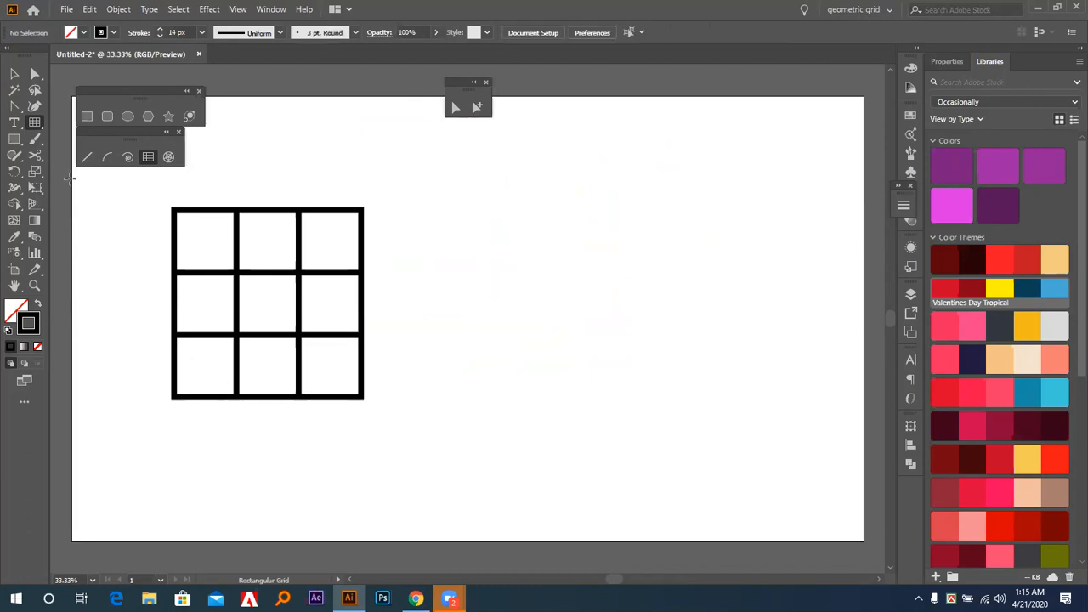
# Delete the remaining three-by-three grid from the artboard.
pyautogui.click(13, 75)
pyautogui.moveTo(148, 196); pyautogui.dragTo(404, 409)
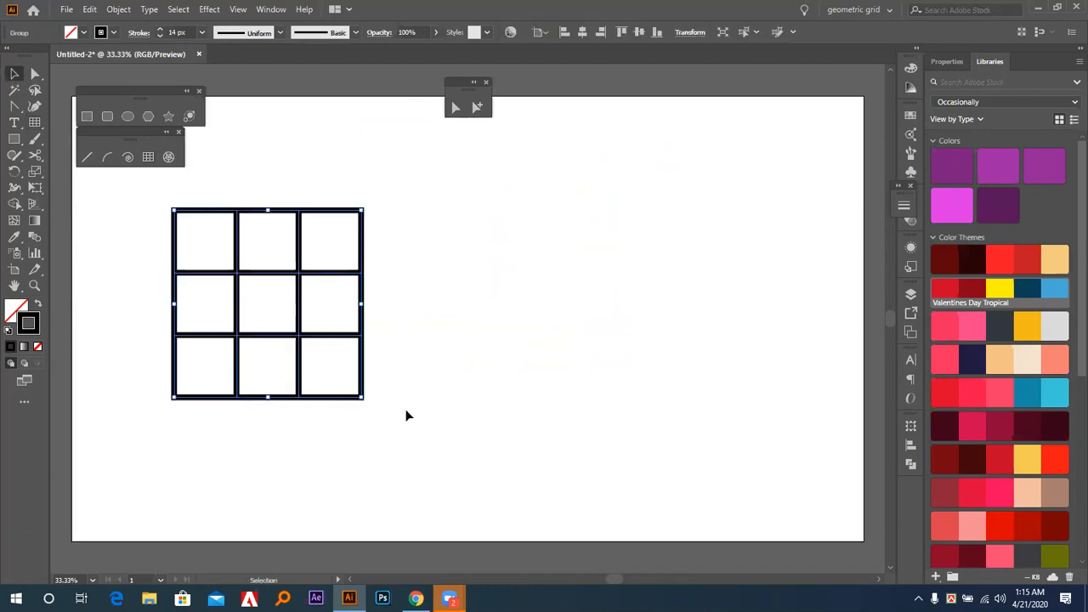
pyautogui.press('Delete')
# Start drawing a three-by-three rectangular grid about 580 px wide mid-artboard, adding and removing rows while sizing it.
pyautogui.click(148, 157)
pyautogui.moveTo(362, 235); pyautogui.dragTo(602, 473)
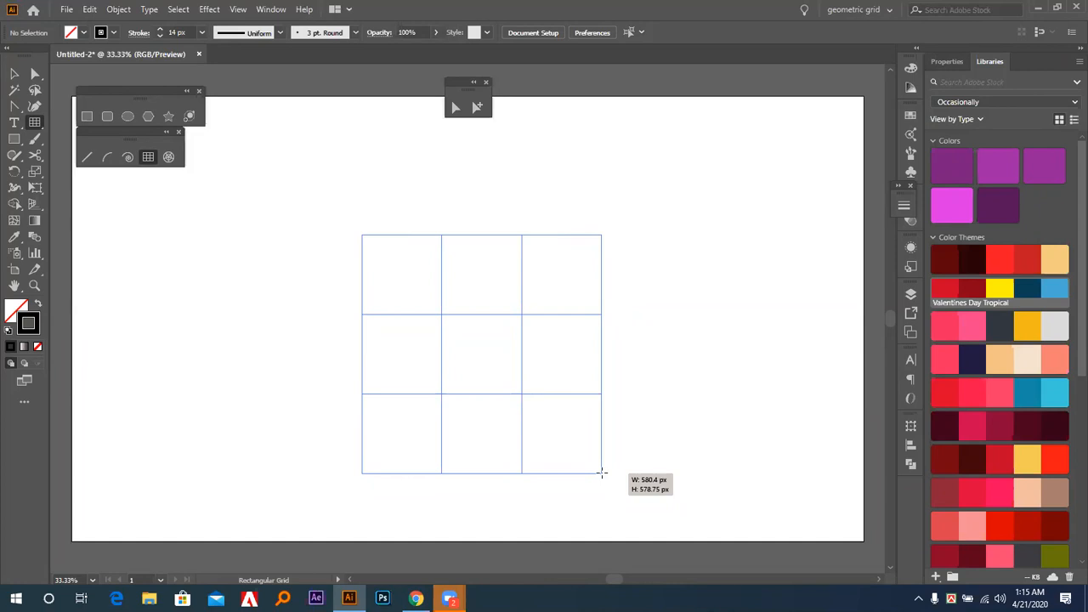
pyautogui.press('Up')
pyautogui.press('Up')
pyautogui.press('Up')
pyautogui.moveTo(601, 473); pyautogui.dragTo(601, 473)
pyautogui.press('Up')
pyautogui.press('Up')
pyautogui.press('Up')
pyautogui.press('Down')
pyautogui.press('Down')
pyautogui.press('Down')
pyautogui.press('Down')
pyautogui.press('Down')
pyautogui.press('Down')
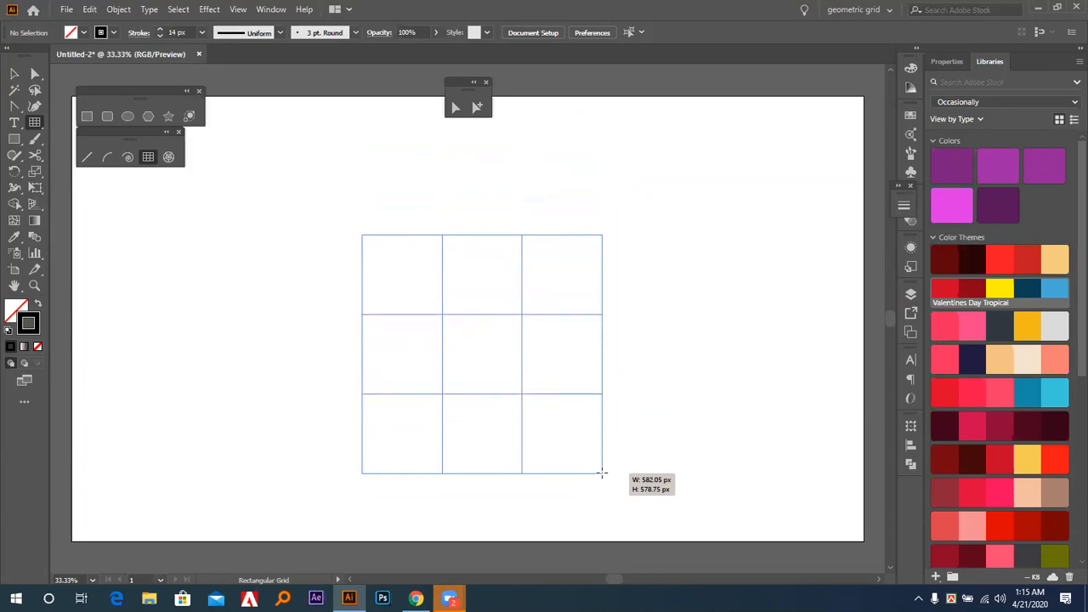
# Add and remove columns while finishing the grid with three rows and three columns, and undo the grid.
pyautogui.moveTo(601, 473); pyautogui.dragTo(601, 473)
pyautogui.moveTo(601, 473); pyautogui.dragTo(601, 473)
pyautogui.press('Right')
pyautogui.press('Right')
pyautogui.press('Right')
pyautogui.press('Right')
pyautogui.moveTo(601, 473); pyautogui.dragTo(601, 473)
pyautogui.press('Left')
pyautogui.press('Left')
pyautogui.press('Left')
pyautogui.press('Left')
pyautogui.press('Left')
pyautogui.press('Right')
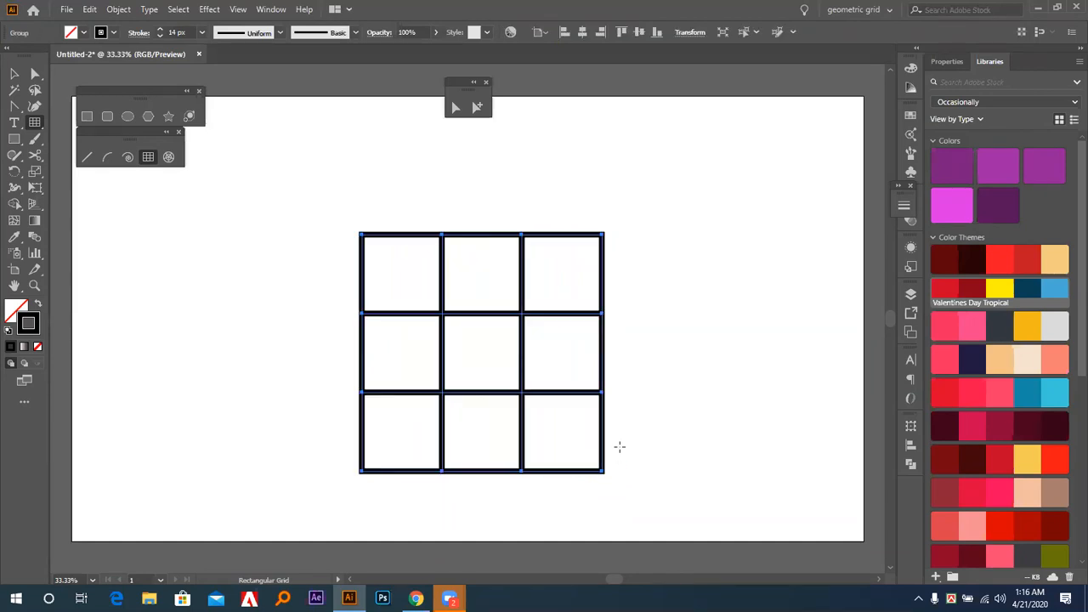
pyautogui.hotkey('ctrl', 'z')
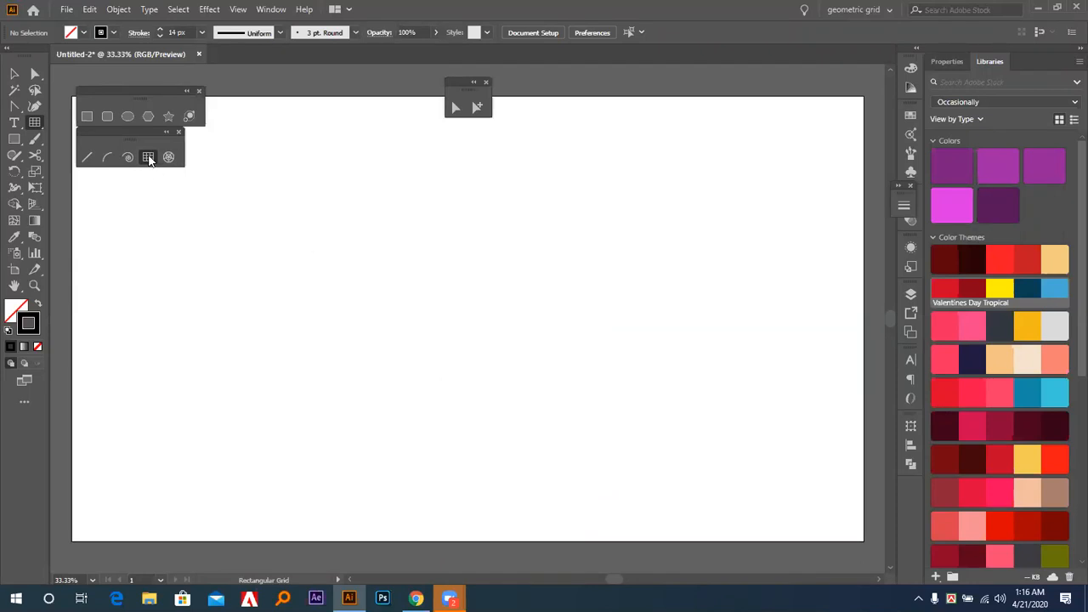
# Open the Rectangular Grid Tool options for a new grid and set its width and height to 500 px.
pyautogui.click(398, 272)
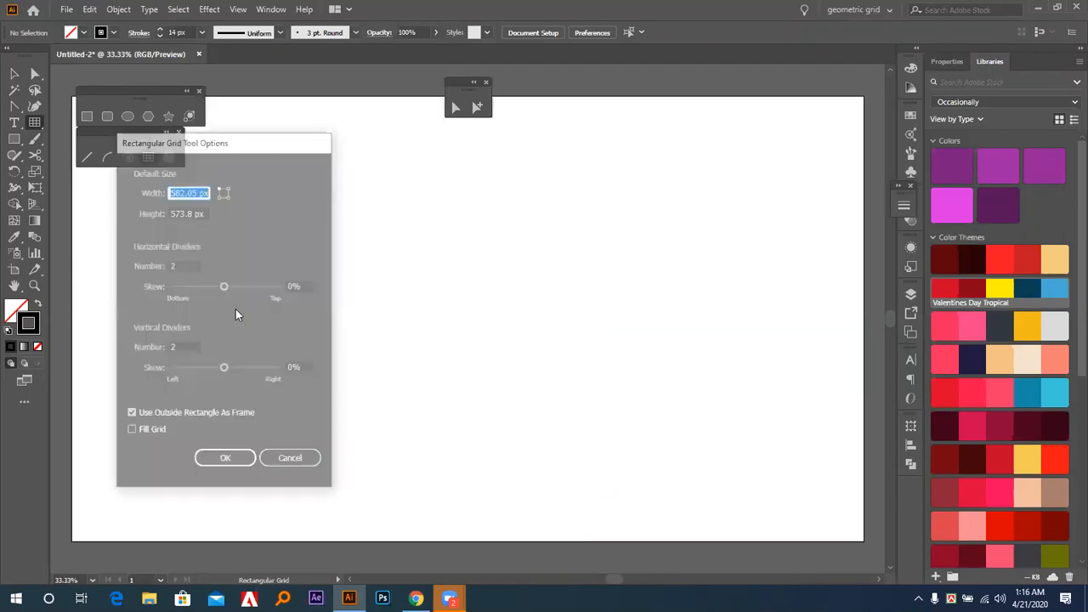
pyautogui.moveTo(236, 144); pyautogui.dragTo(676, 150)
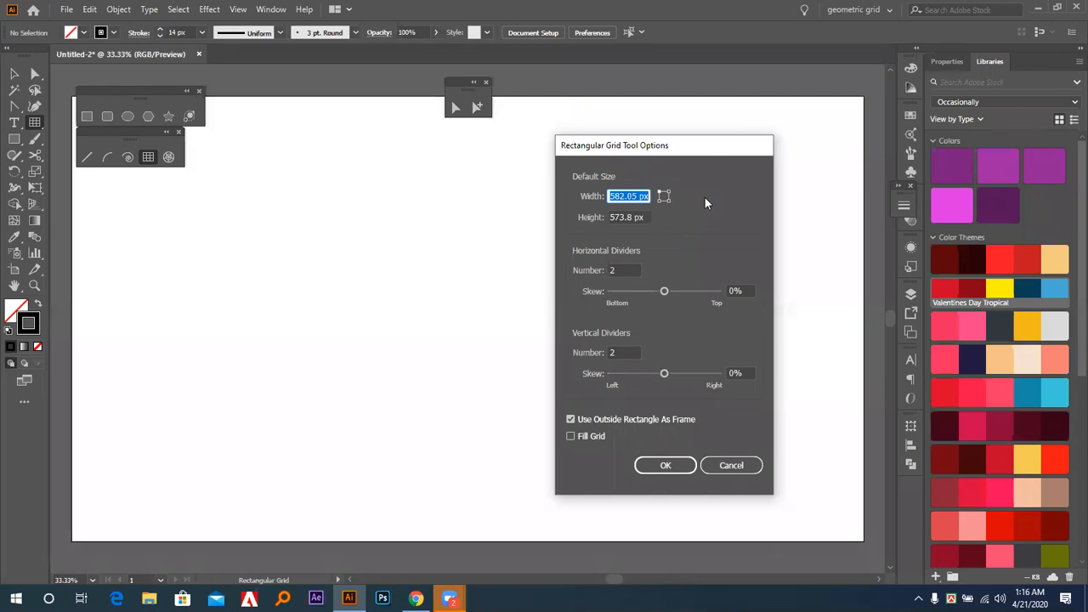
pyautogui.write('500')
pyautogui.press('Tab')
pyautogui.write('500')
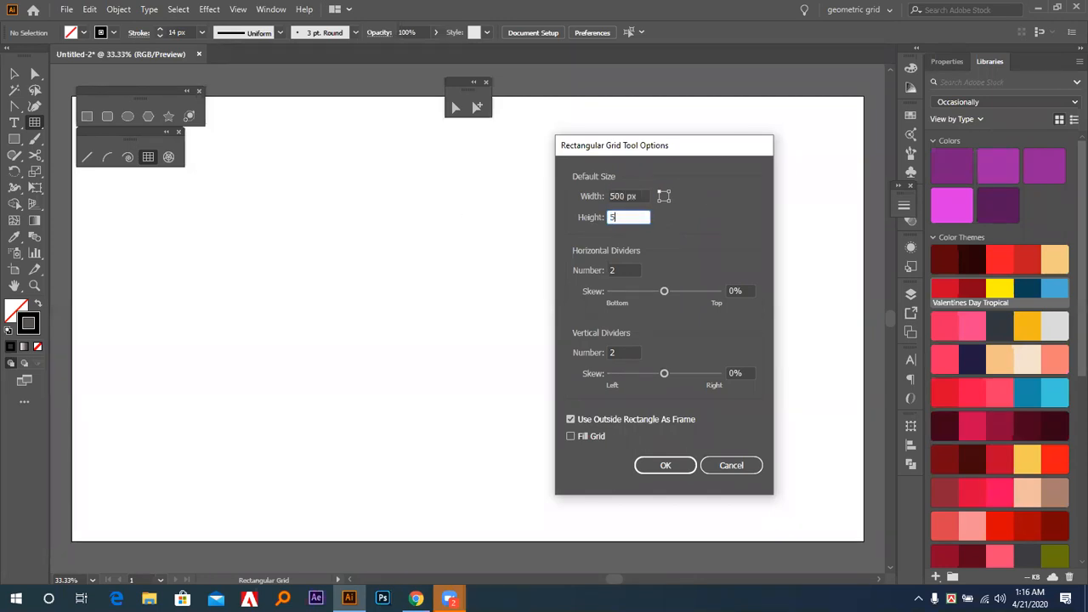
pyautogui.click(633, 196)
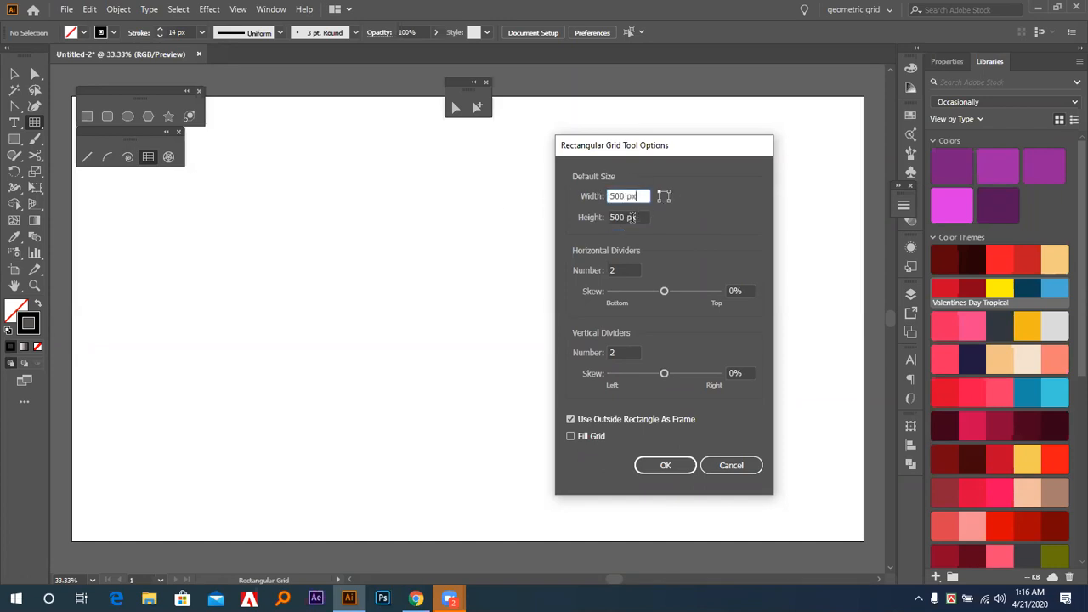
pyautogui.press('Tab')
pyautogui.hotkey('shift', 'Tab')
# Set the horizontal and vertical dividers to 5 each and create the 500 px grid.
pyautogui.click(625, 270)
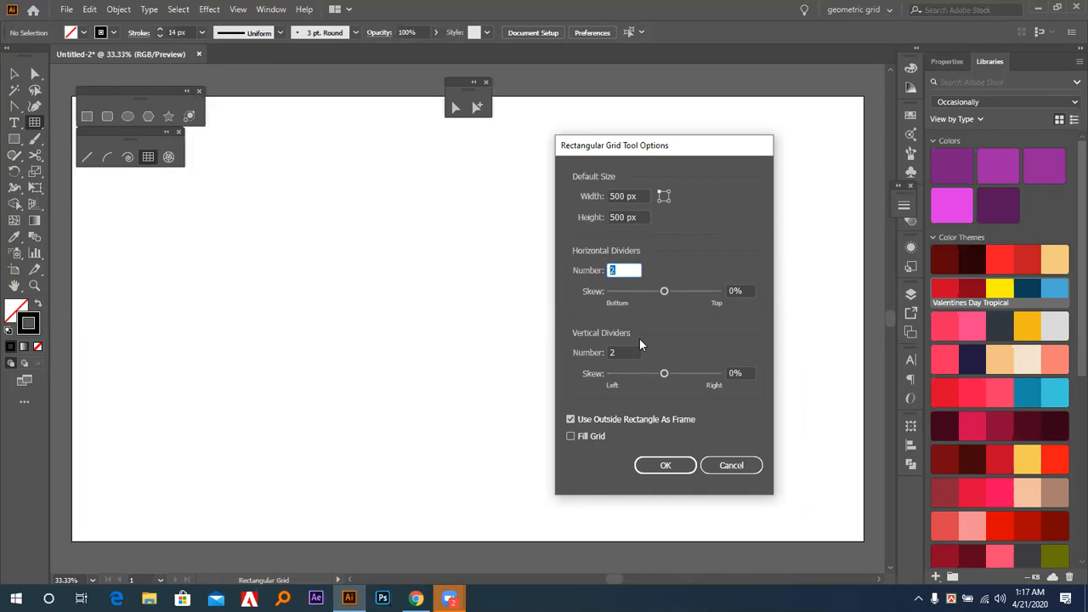
pyautogui.write('5')
pyautogui.press('Tab')
pyautogui.write('5')
pyautogui.click(630, 270)
pyautogui.click(648, 468)
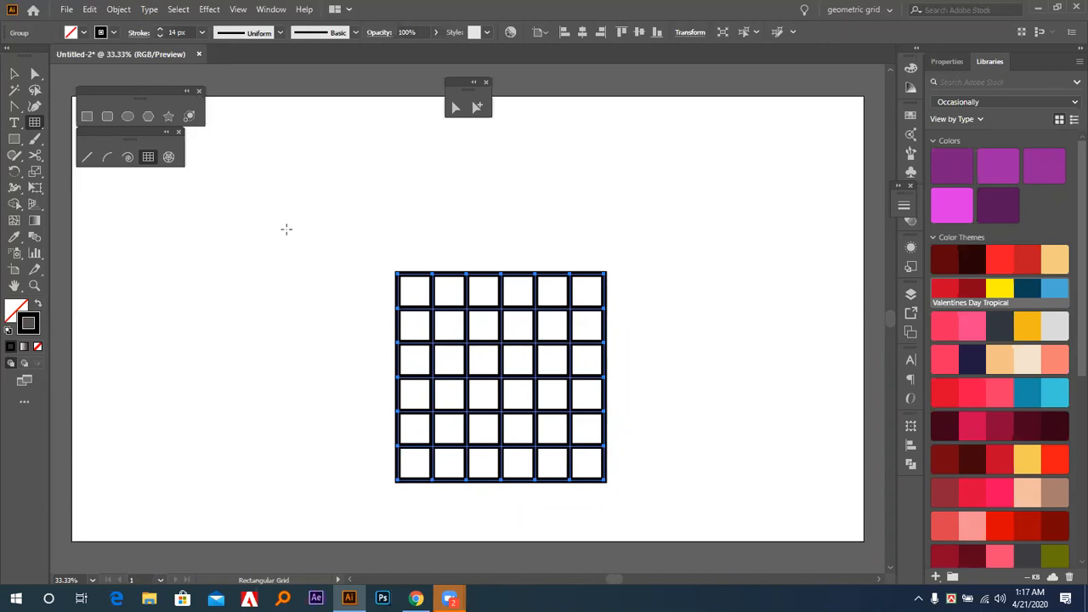
# Select the six-by-six grid and delete it.
pyautogui.click(14, 74)
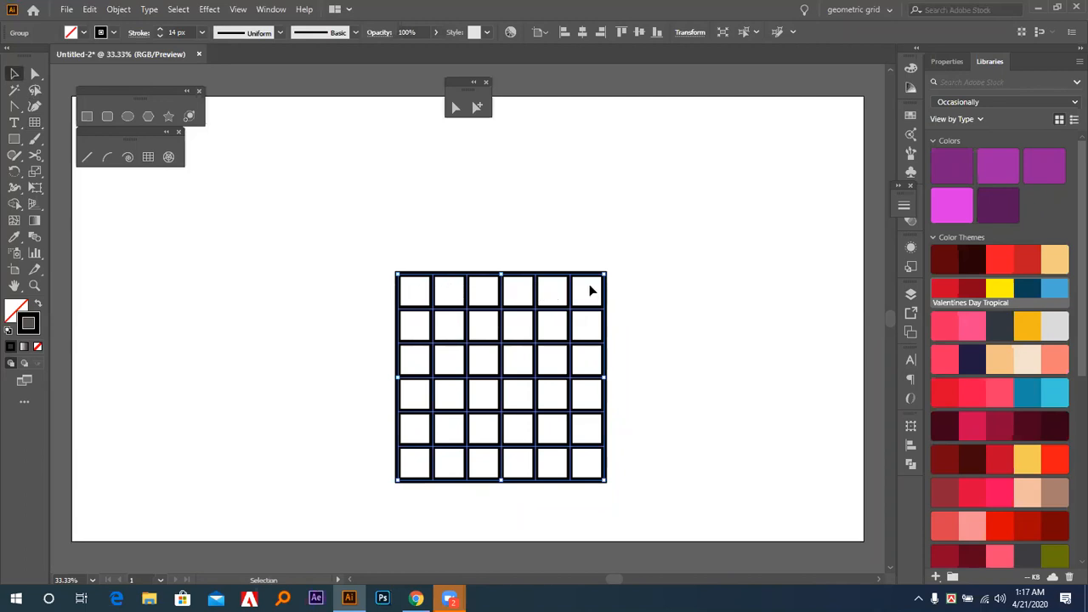
pyautogui.click(755, 382)
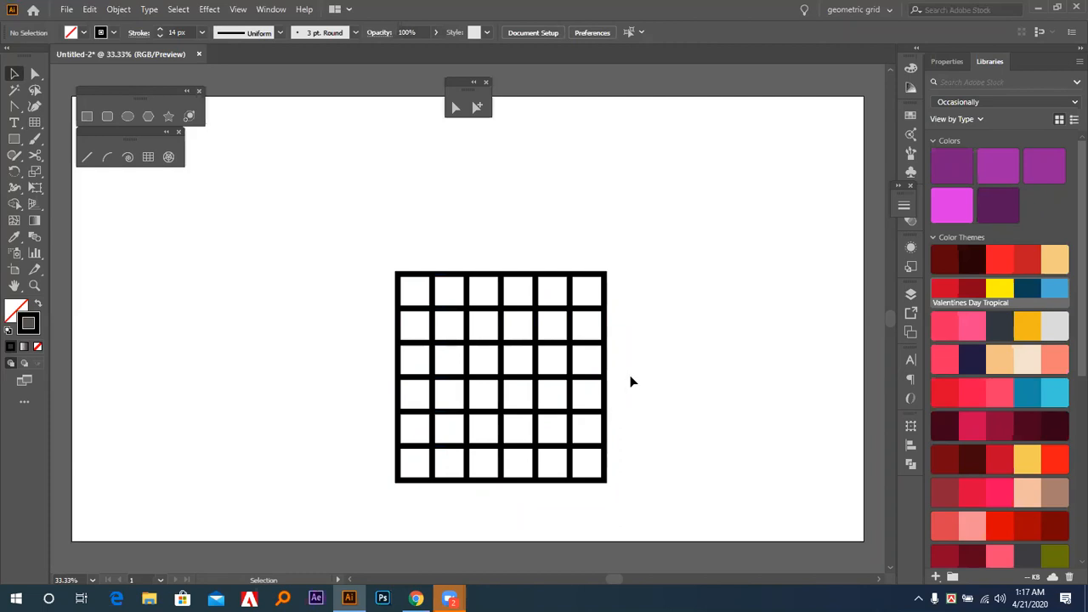
pyautogui.click(607, 358)
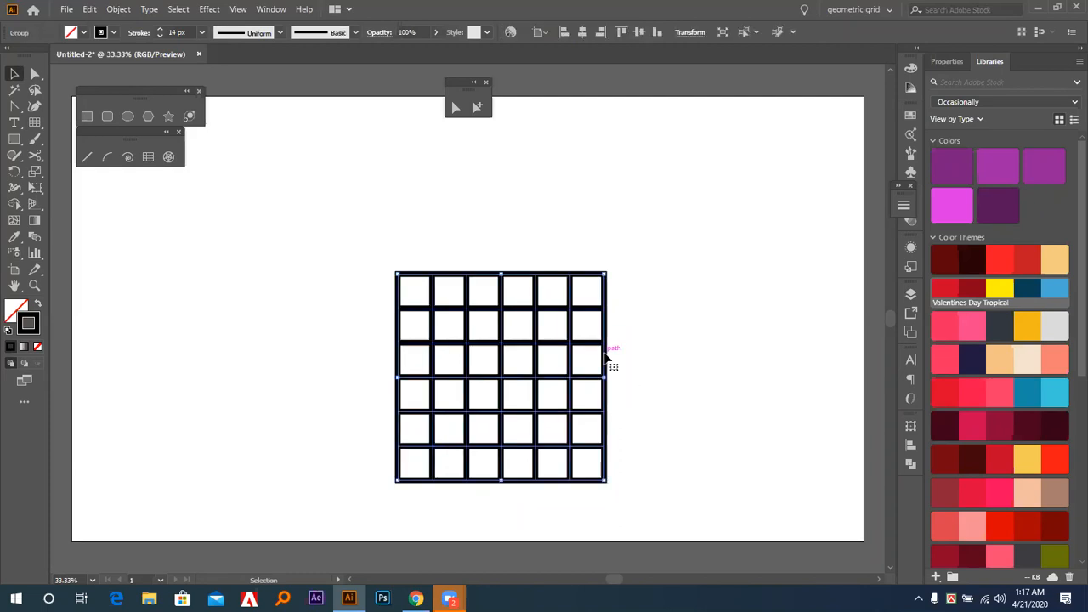
pyautogui.press('Delete')
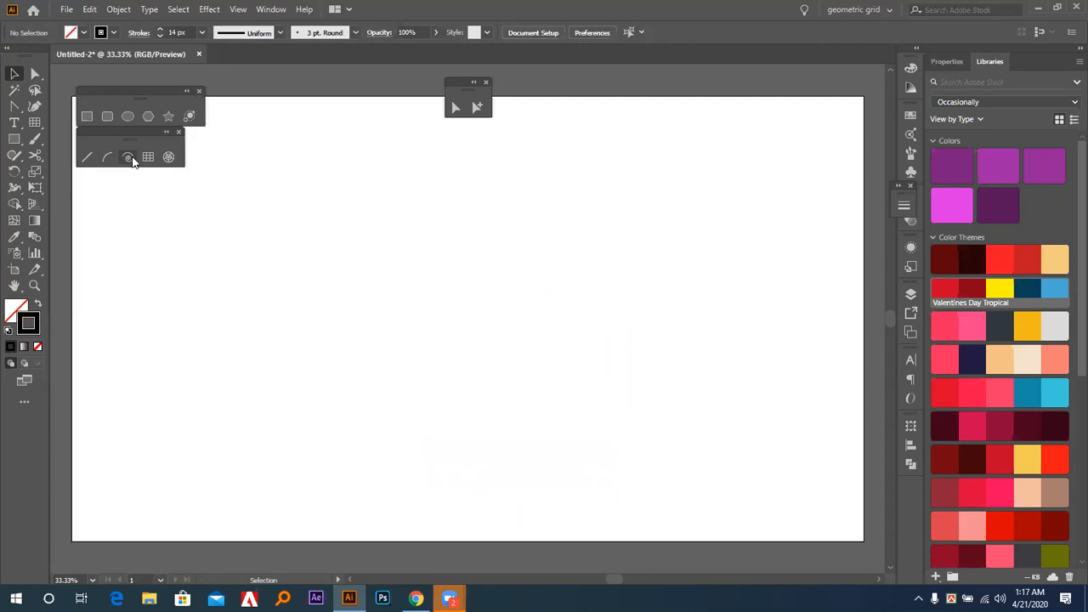
# Begin another rectangular grid through the tool's options, setting its width and height to 1200 px.
pyautogui.click(148, 156)
pyautogui.click(399, 253)
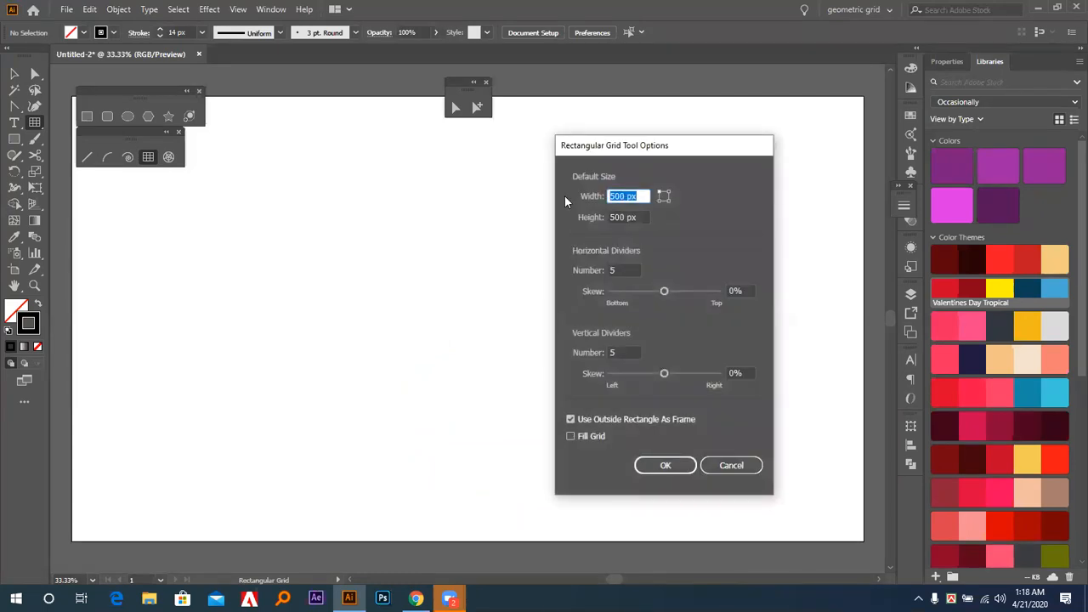
pyautogui.write('1200')
pyautogui.press('Tab')
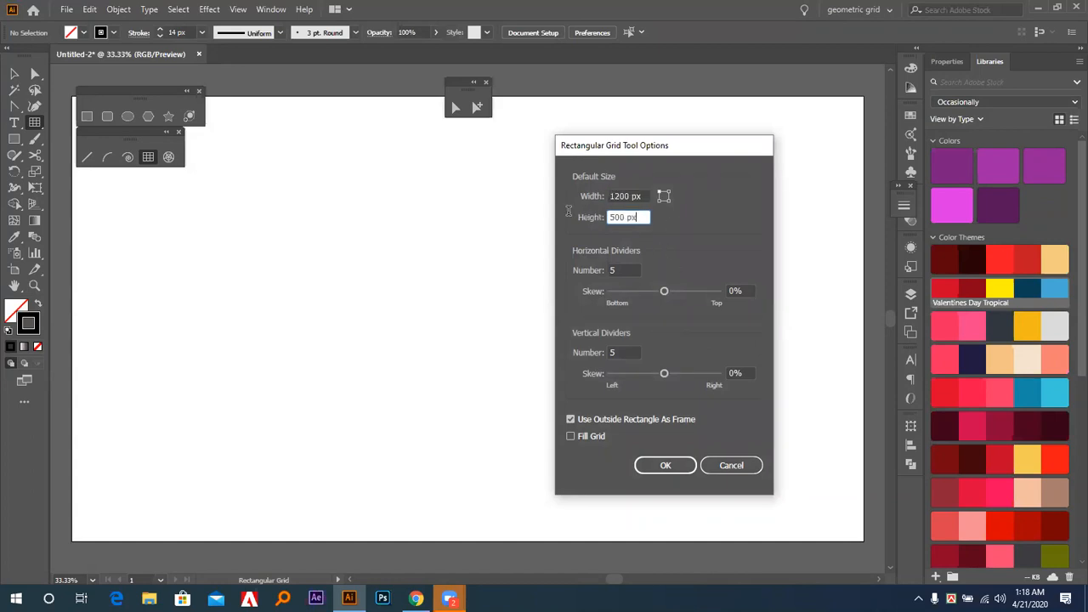
pyautogui.write('1200')
pyautogui.press('Tab')
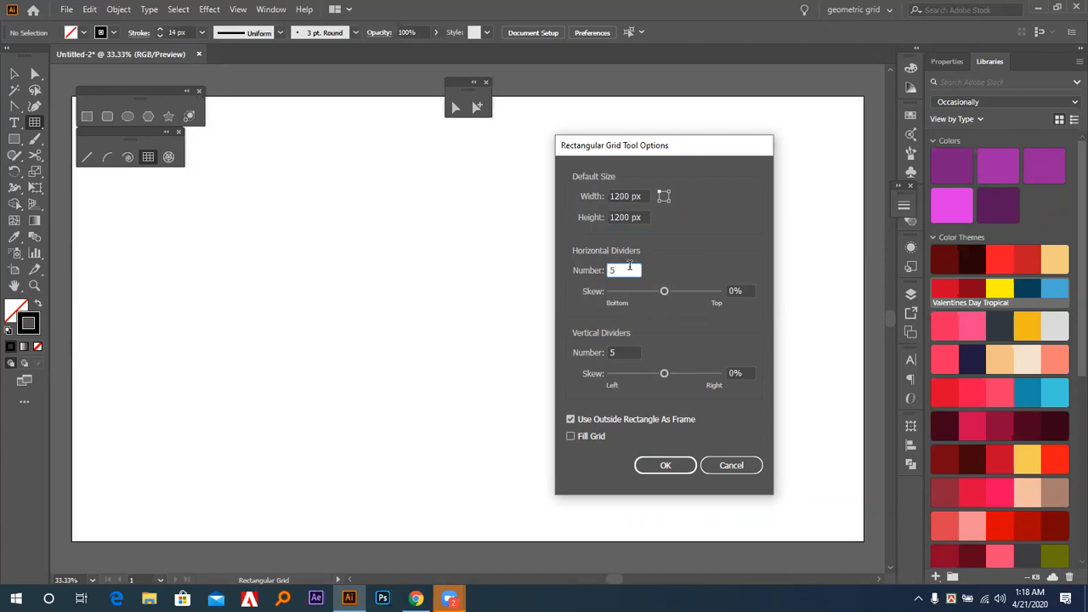
# Set the horizontal and vertical dividers to 11 each and create the 1200 px grid.
pyautogui.moveTo(627, 269); pyautogui.dragTo(602, 270)
pyautogui.write('11')
pyautogui.press('Tab')
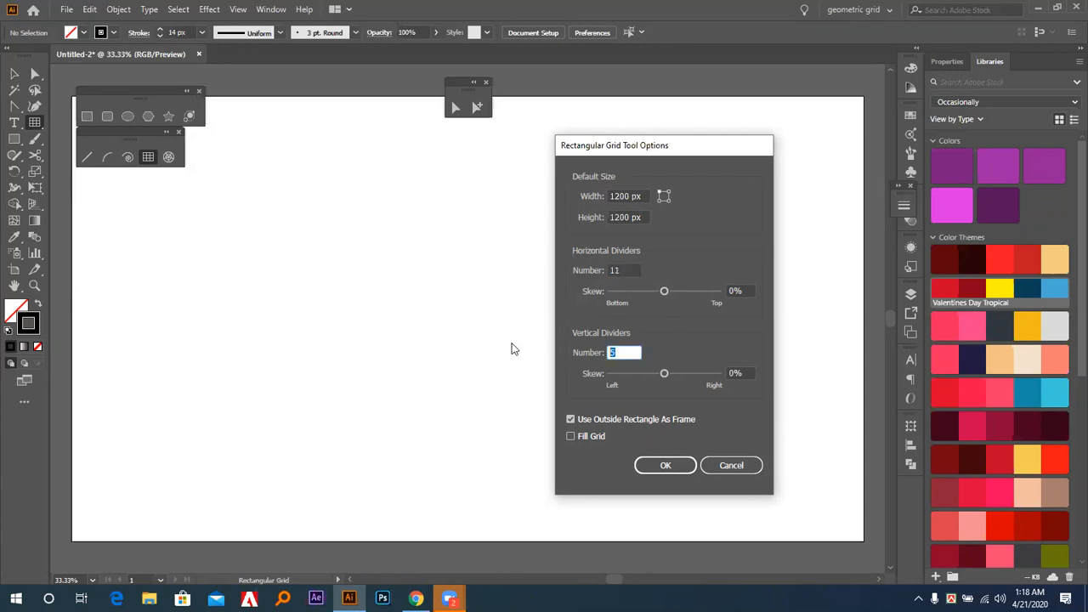
pyautogui.write('11')
pyautogui.click(628, 272)
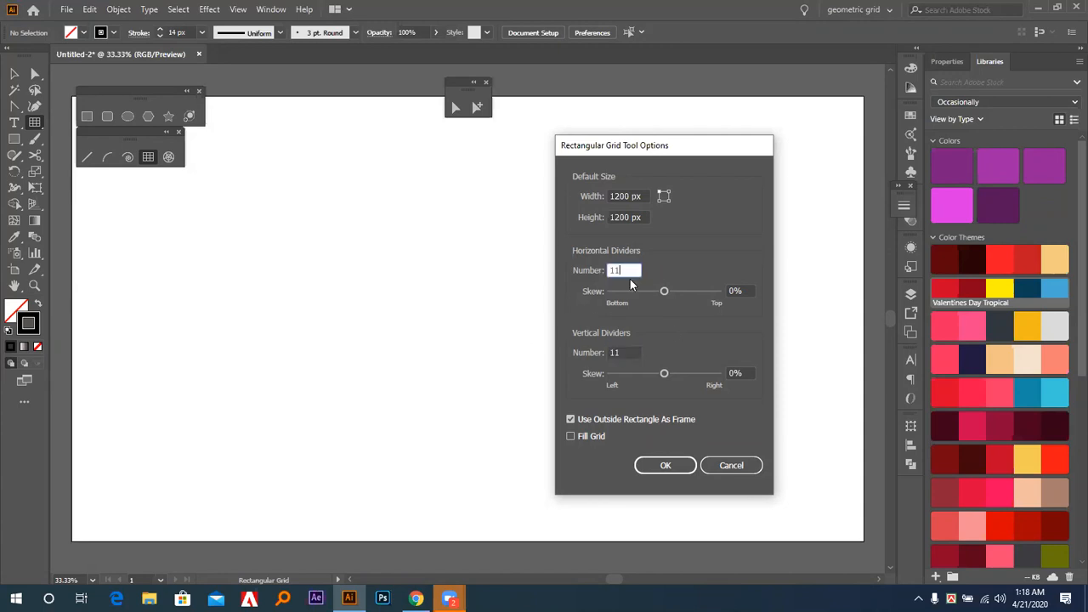
pyautogui.click(665, 466)
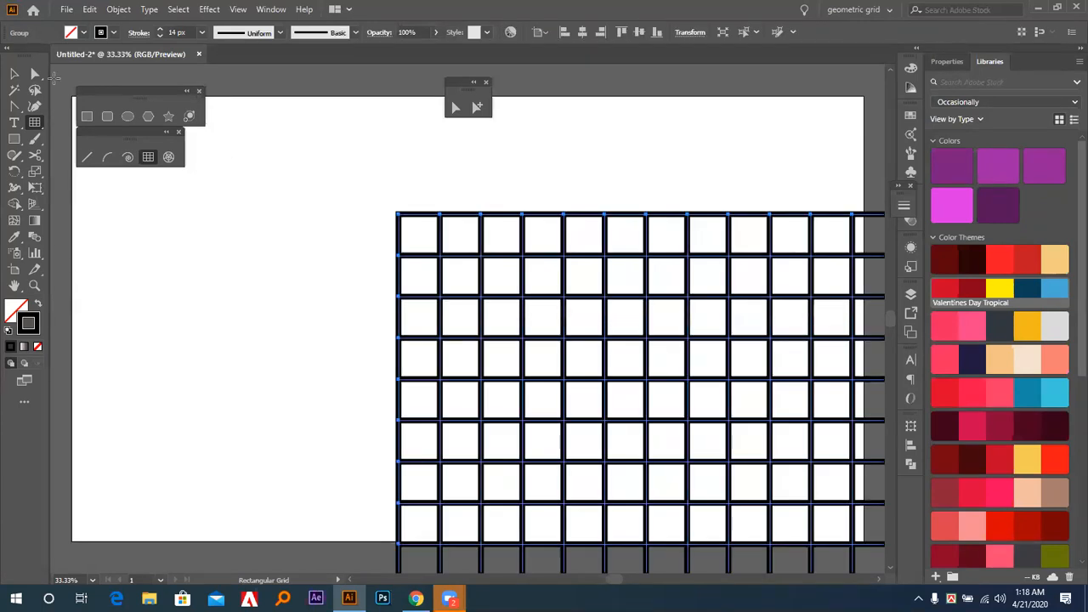
# Align the 1200 px grid to the artboard's horizontal and vertical center.
pyautogui.click(14, 75)
pyautogui.click(583, 34)
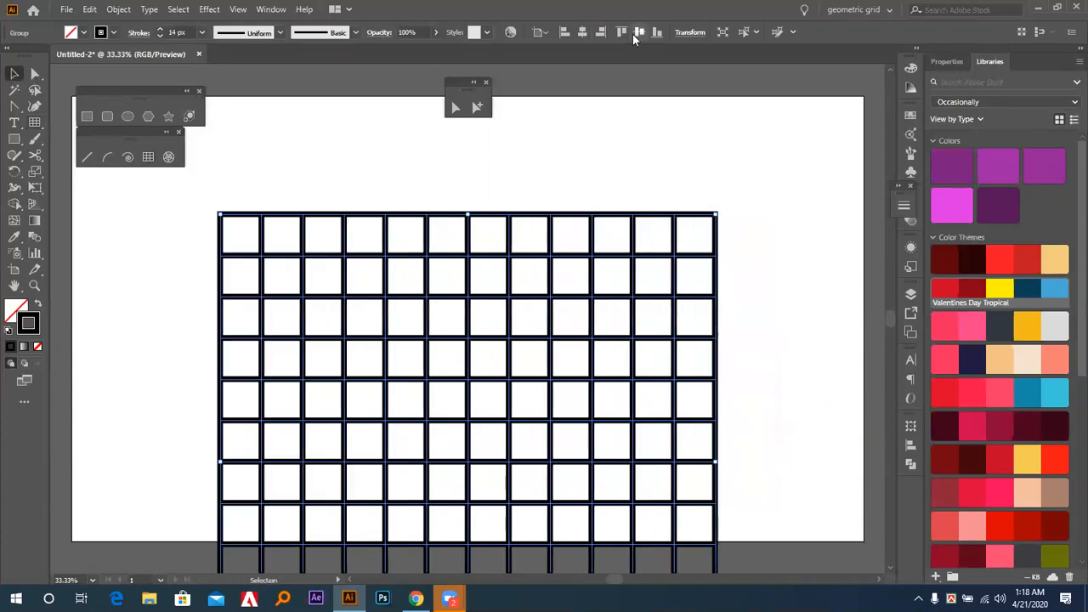
pyautogui.click(638, 32)
# Move the large grid toward the artboard's left side and deselect it.
pyautogui.hotkey('ctrl', '-')
pyautogui.hotkey('ctrl', '-')
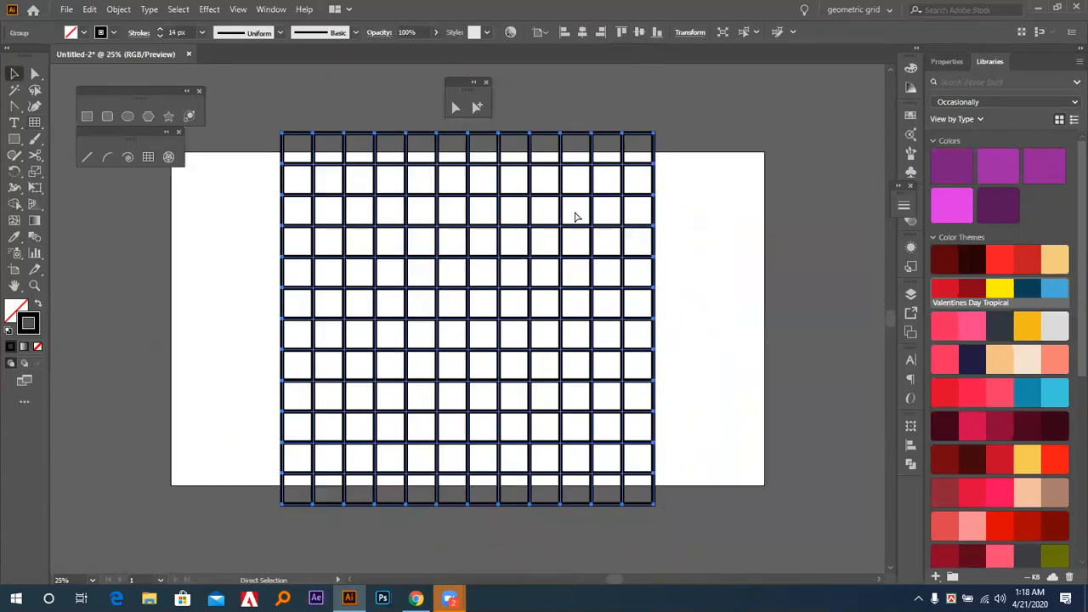
pyautogui.moveTo(530, 242); pyautogui.dragTo(457, 238)
pyautogui.click(615, 255)
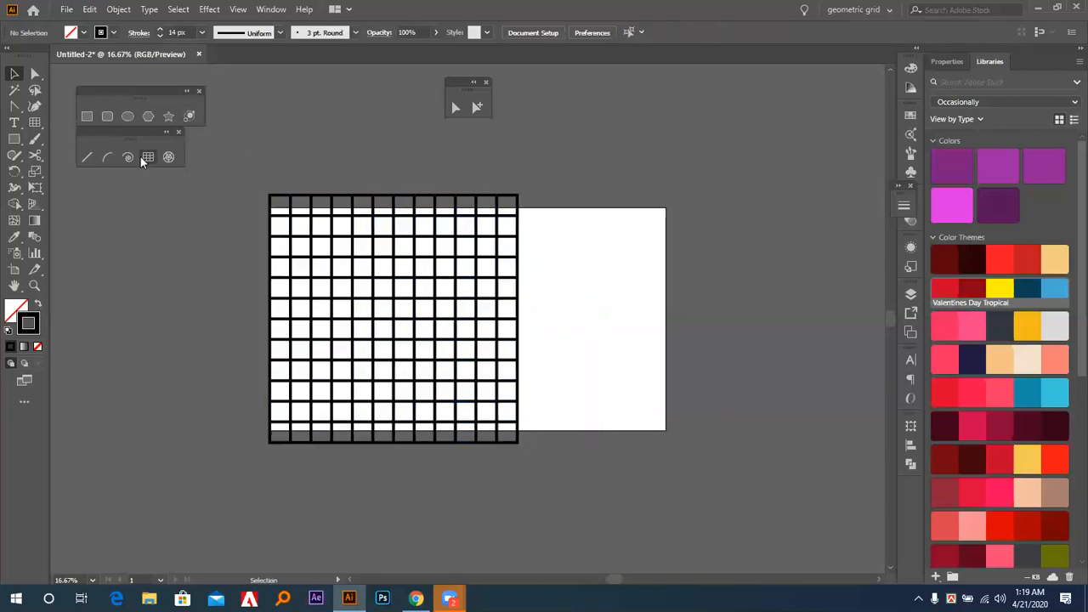
# Create a second 1200 px rectangular grid with 12 horizontal and 12 vertical dividers.
pyautogui.click(146, 156)
pyautogui.click(588, 291)
pyautogui.moveTo(624, 270); pyautogui.dragTo(531, 270)
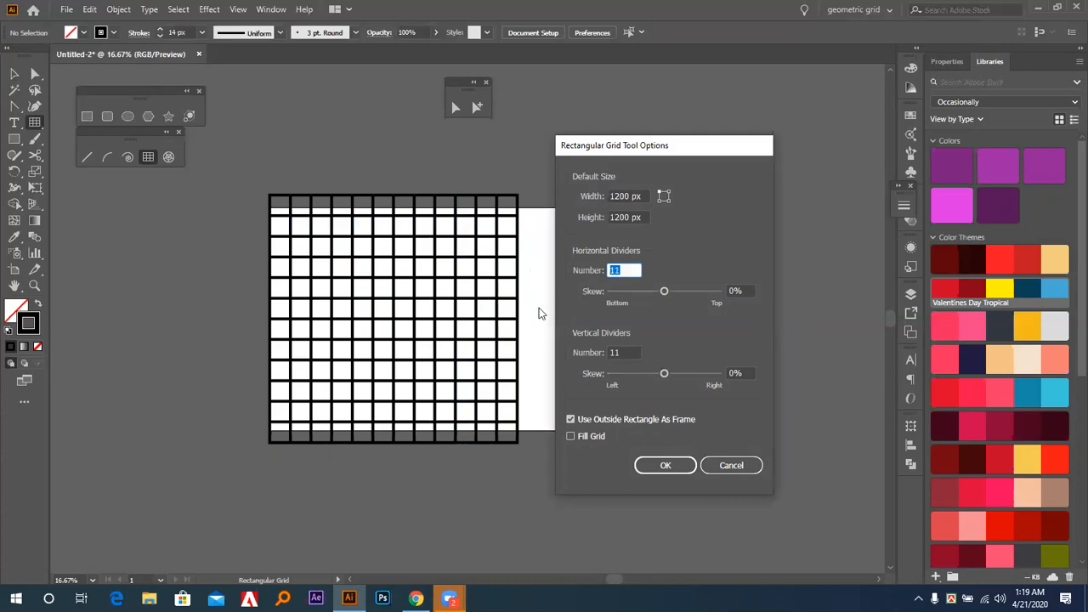
pyautogui.write('12')
pyautogui.moveTo(627, 352); pyautogui.dragTo(568, 356)
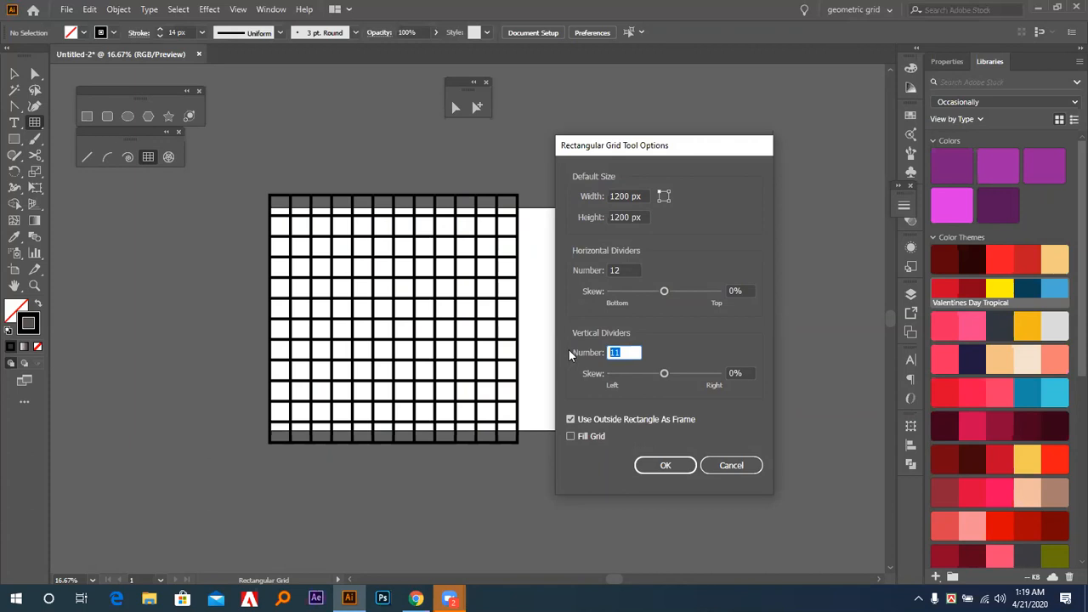
pyautogui.write('12')
pyautogui.click(627, 271)
pyautogui.click(659, 468)
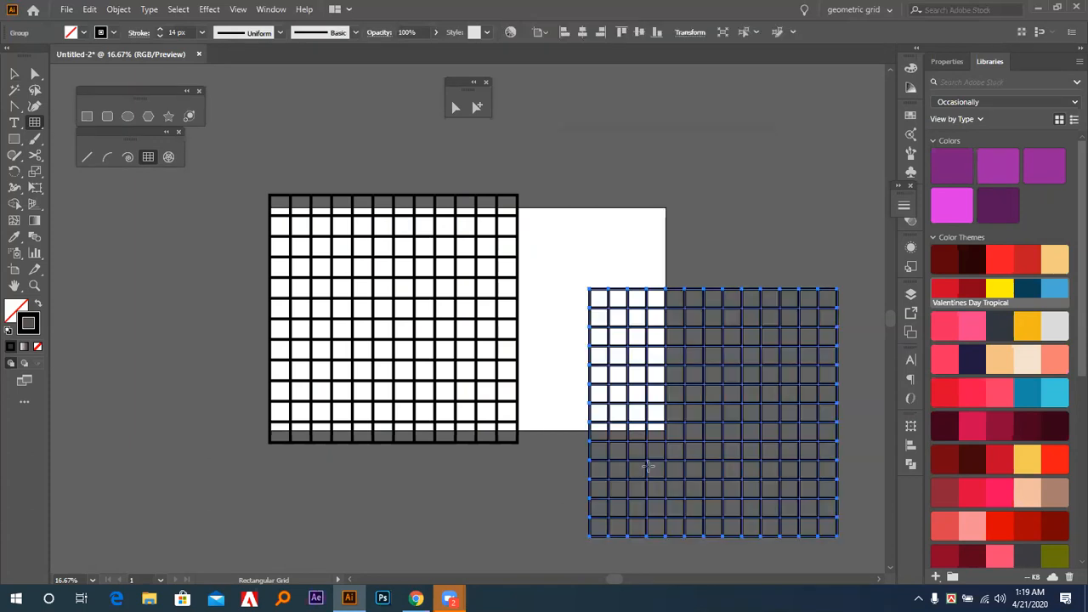
# Move the new 12-divider grid against the right edge of the first grid and deselect it.
pyautogui.click(14, 74)
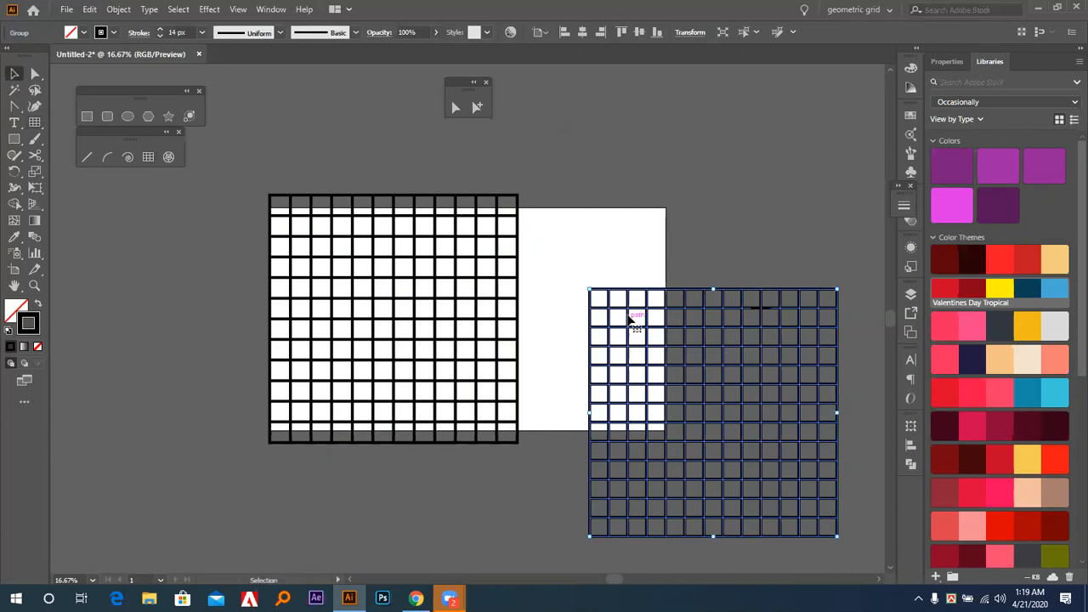
pyautogui.moveTo(630, 314); pyautogui.dragTo(557, 220)
pyautogui.click(565, 152)
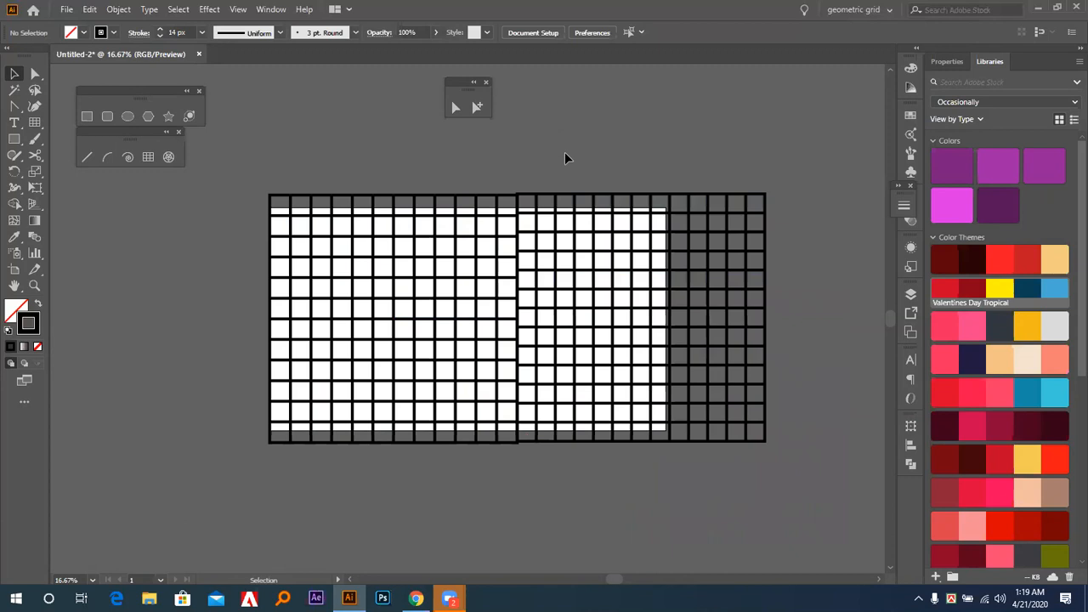
# Reposition the 12-divider grid slightly away from the first grid, leaving a narrow gap between them, and deselect it.
pyautogui.hotkey('ctrl', '+')
pyautogui.hotkey('ctrl', '+')
pyautogui.moveTo(590, 299); pyautogui.dragTo(602, 466)
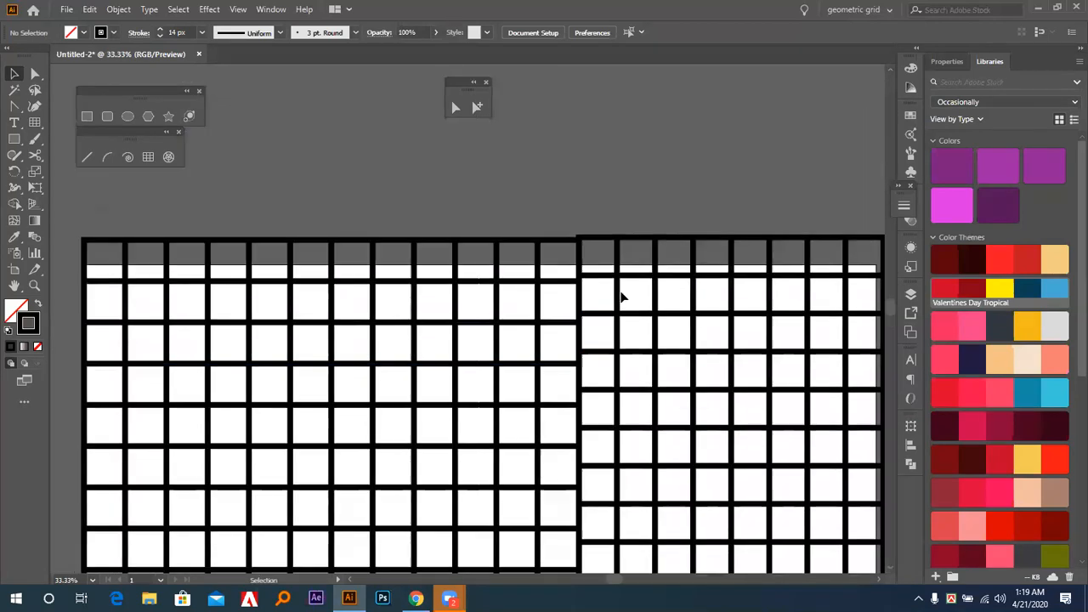
pyautogui.moveTo(619, 246); pyautogui.dragTo(605, 207)
pyautogui.click(607, 206)
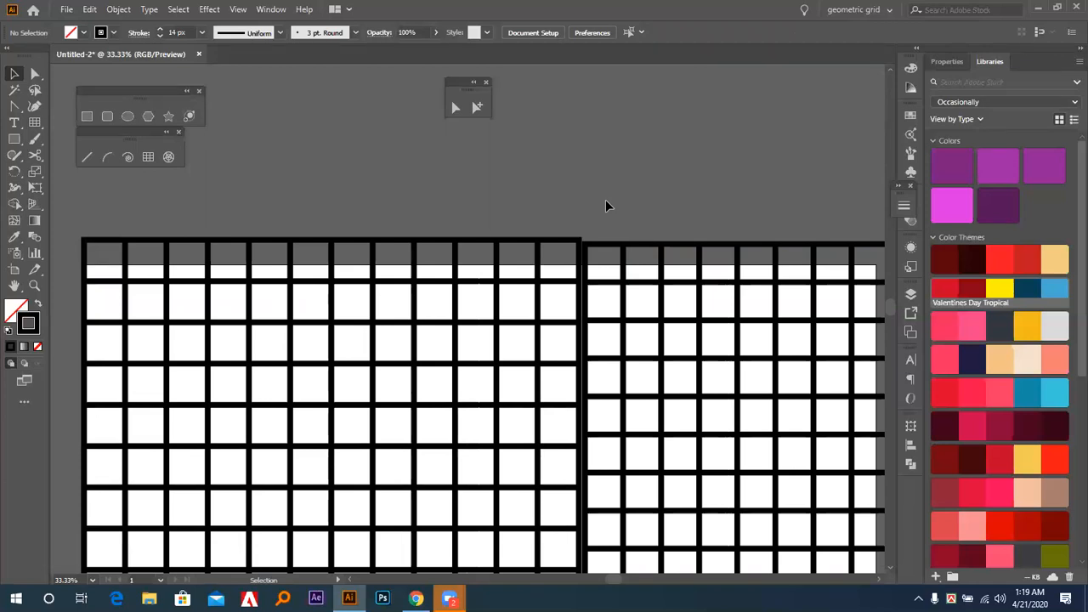
pyautogui.moveTo(623, 250); pyautogui.dragTo(634, 217)
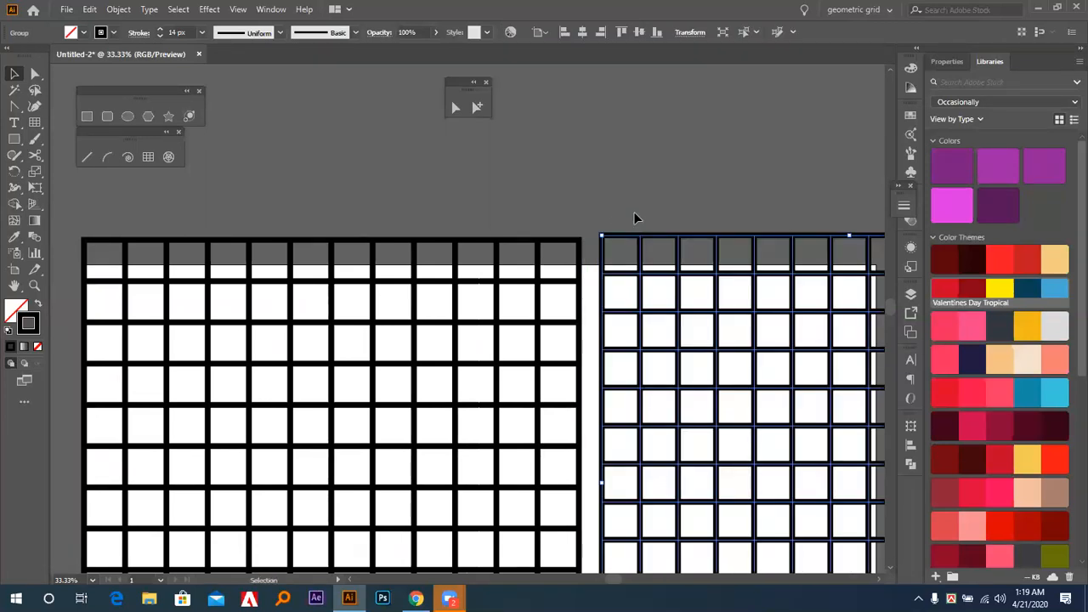
pyautogui.hotkey('ctrl', '-')
pyautogui.press('space')
pyautogui.moveTo(431, 296); pyautogui.dragTo(624, 333)
pyautogui.click(325, 136)
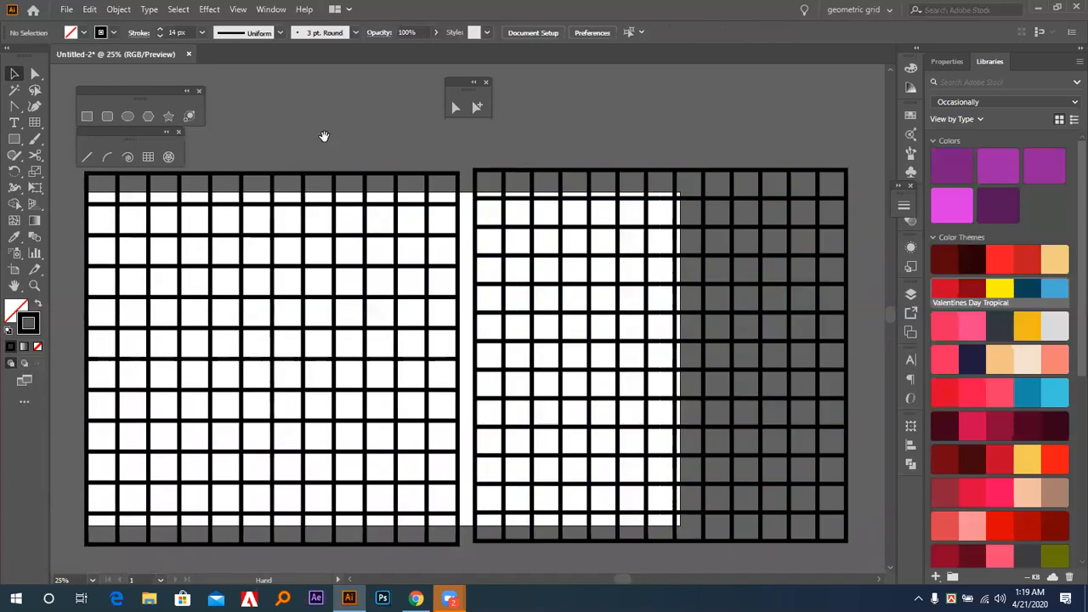
# Reduce the stroke weight of both grids to 4 px and deselect them.
pyautogui.press('space')
pyautogui.moveTo(325, 137); pyautogui.dragTo(365, 178)
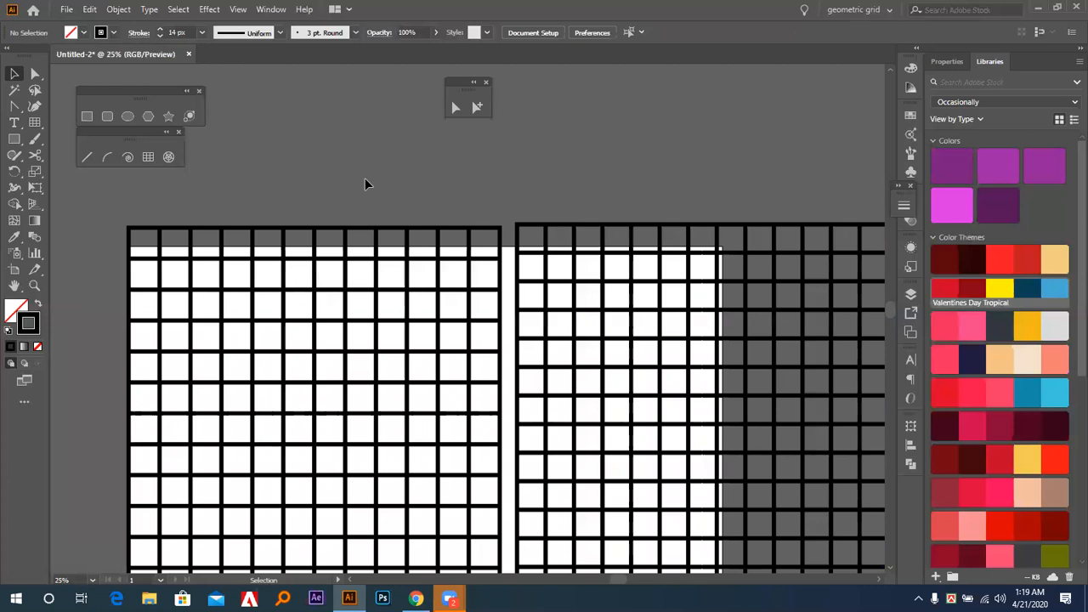
pyautogui.click(637, 347)
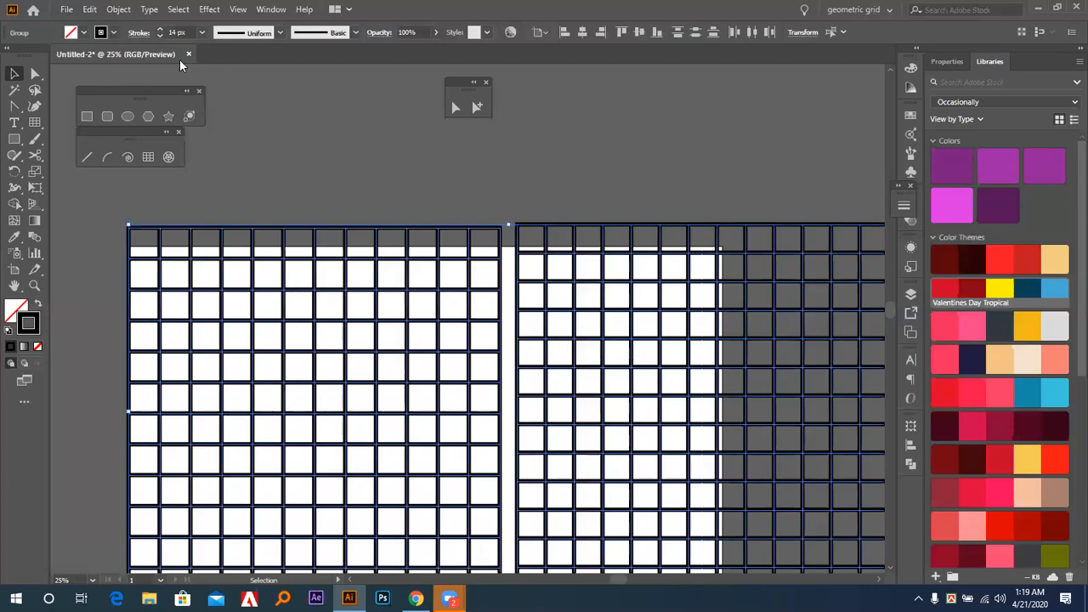
pyautogui.click(160, 36)
pyautogui.click(160, 36)
pyautogui.click(160, 36)
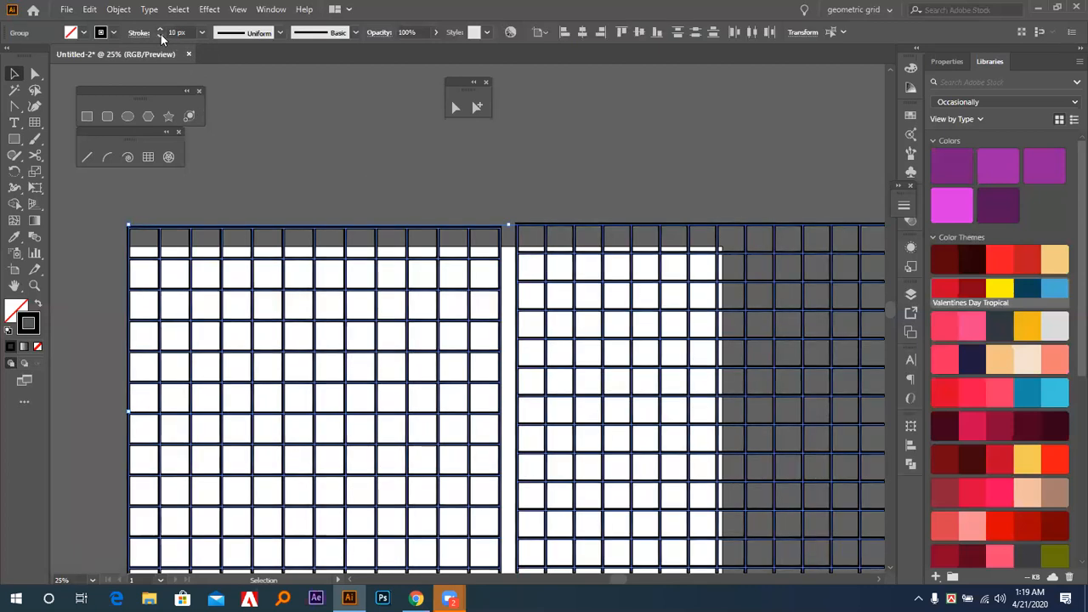
pyautogui.click(160, 36)
pyautogui.click(160, 36)
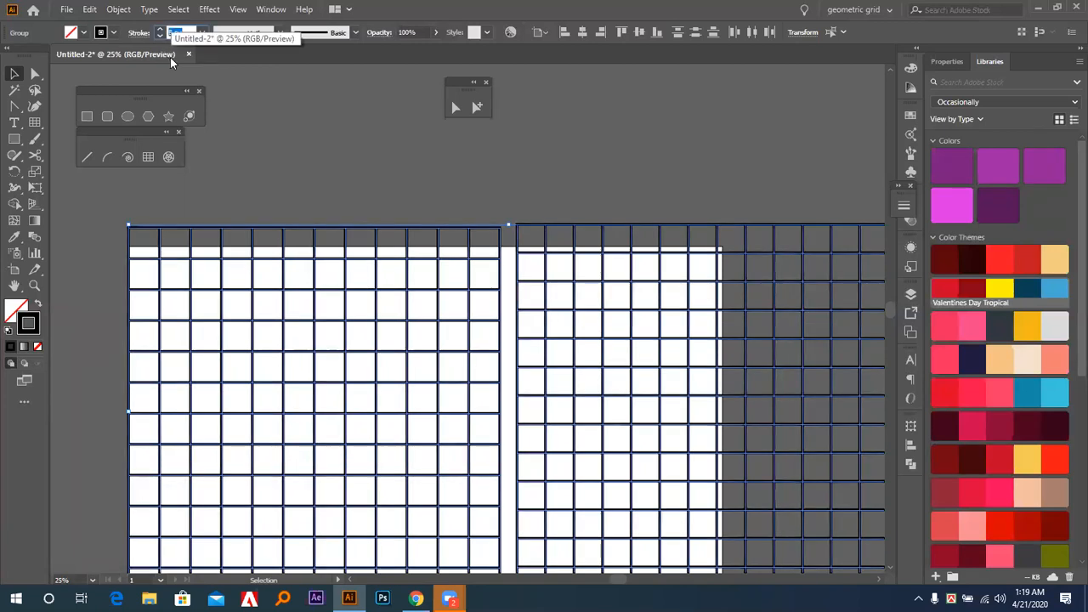
pyautogui.write('4')
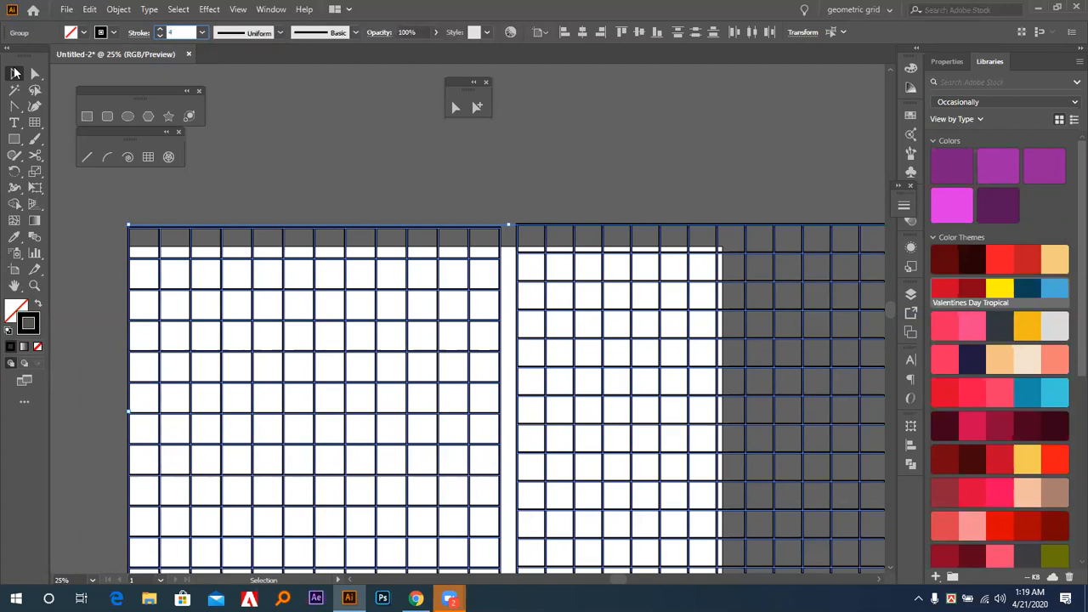
pyautogui.click(13, 73)
pyautogui.click(350, 132)
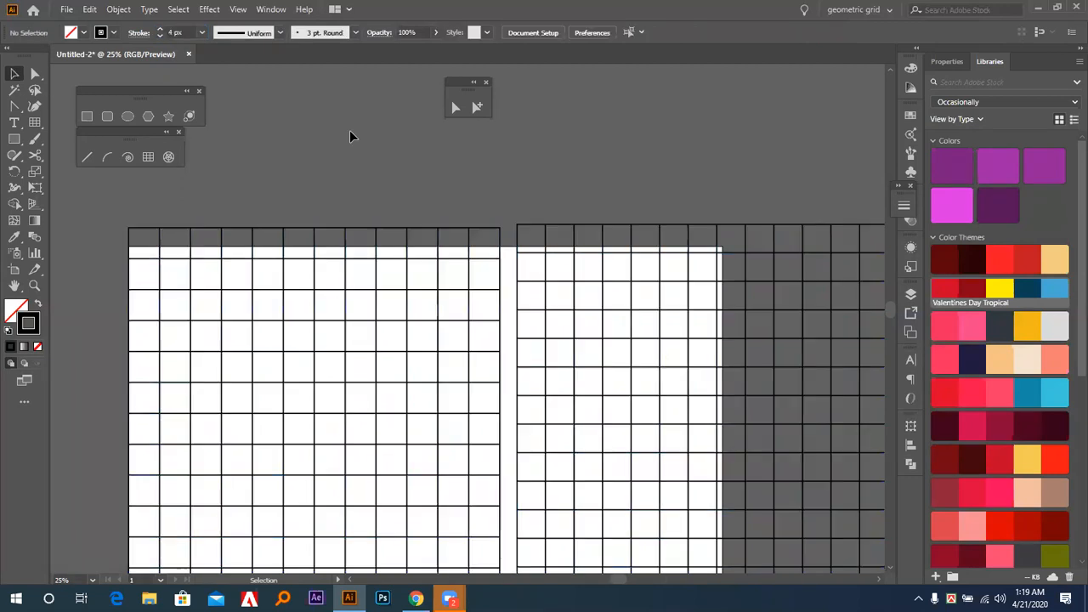
# Create a 100 × 100 px square above the first grid using exact dimensions.
pyautogui.click(85, 117)
pyautogui.click(334, 179)
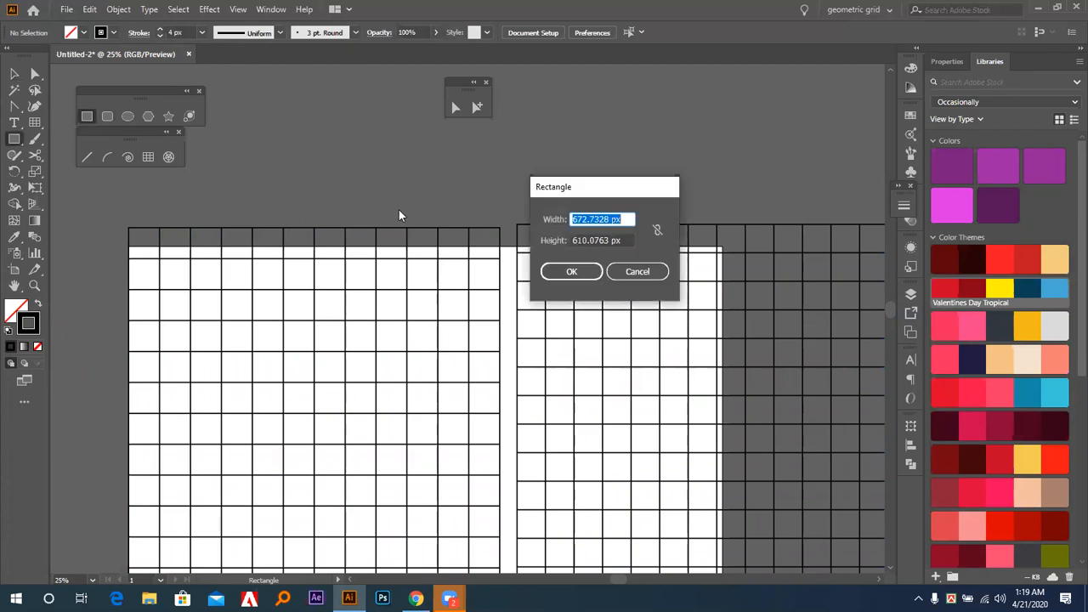
pyautogui.write('100')
pyautogui.press('Tab')
pyautogui.write('10')
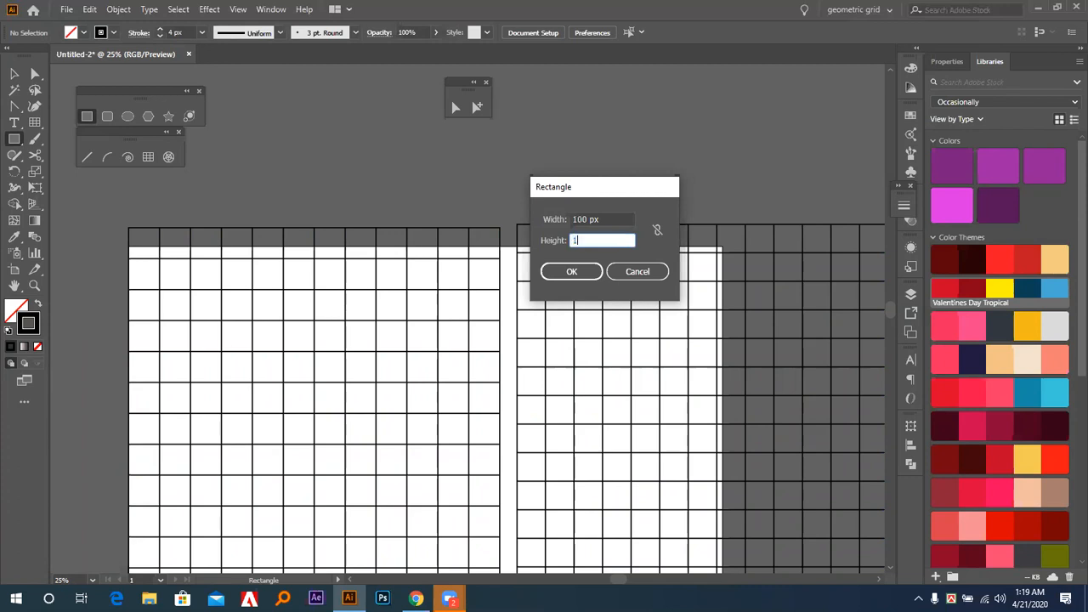
pyautogui.write('0')
pyautogui.click(559, 272)
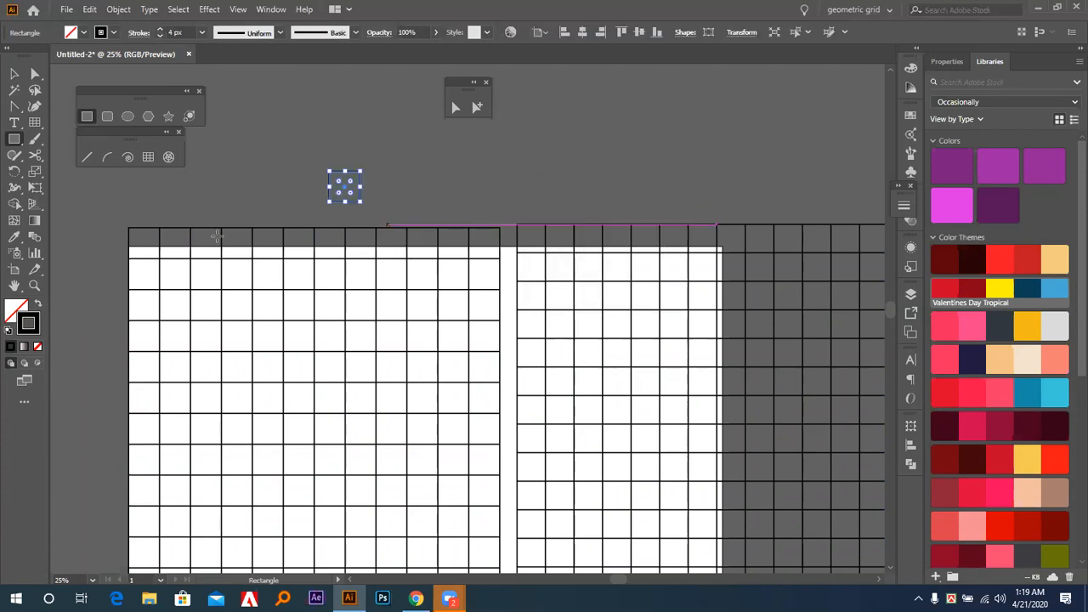
# Move the 100 px square onto the second cell of the first grid's top row to compare sizes.
pyautogui.click(13, 74)
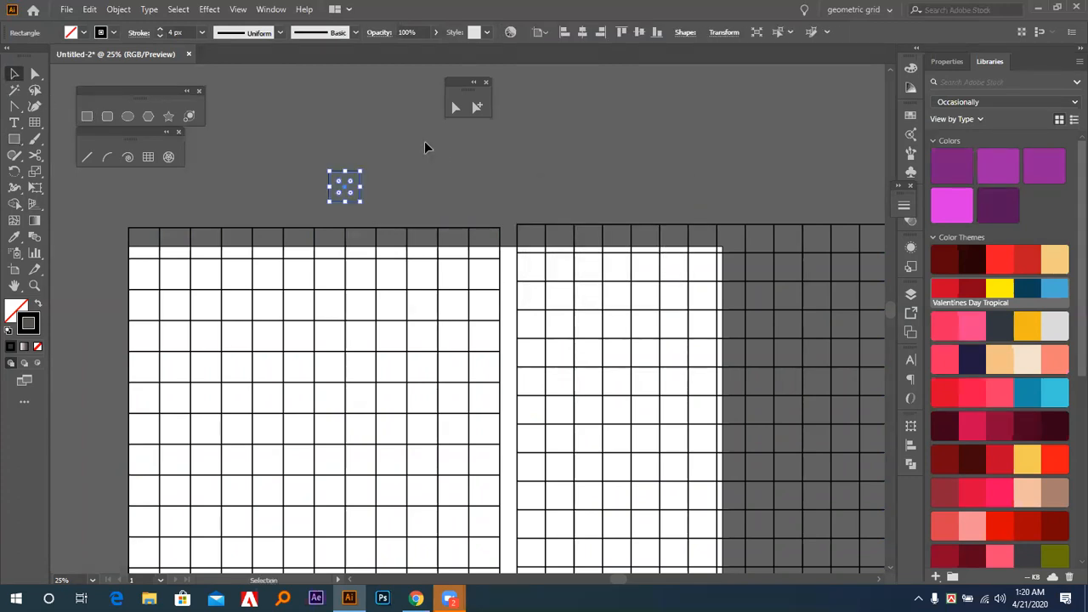
pyautogui.click(425, 145)
pyautogui.moveTo(340, 189); pyautogui.dragTo(176, 249)
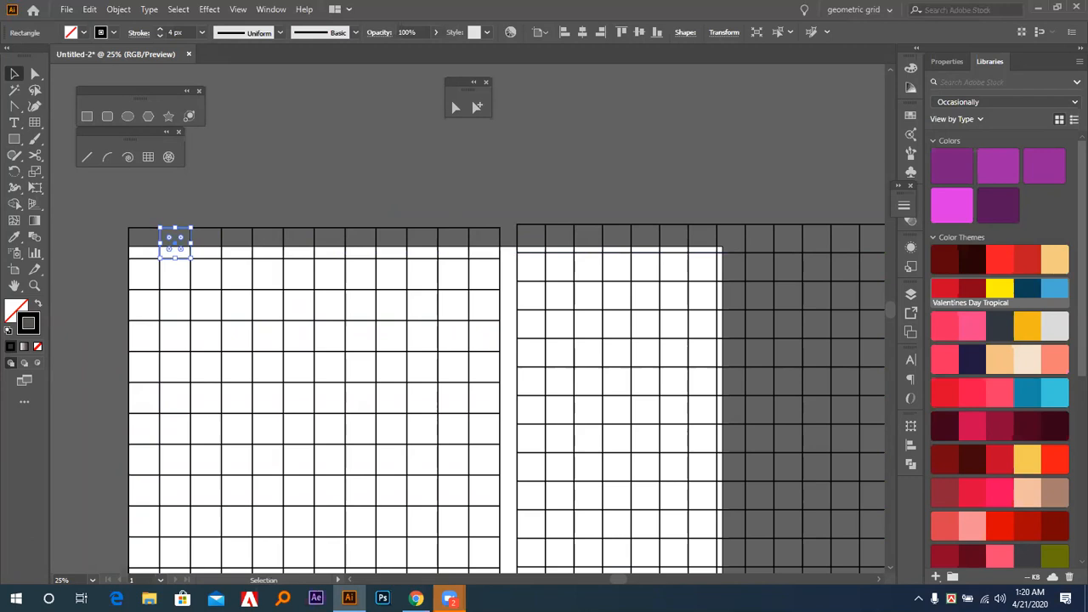
pyautogui.moveTo(313, 202); pyautogui.dragTo(406, 204)
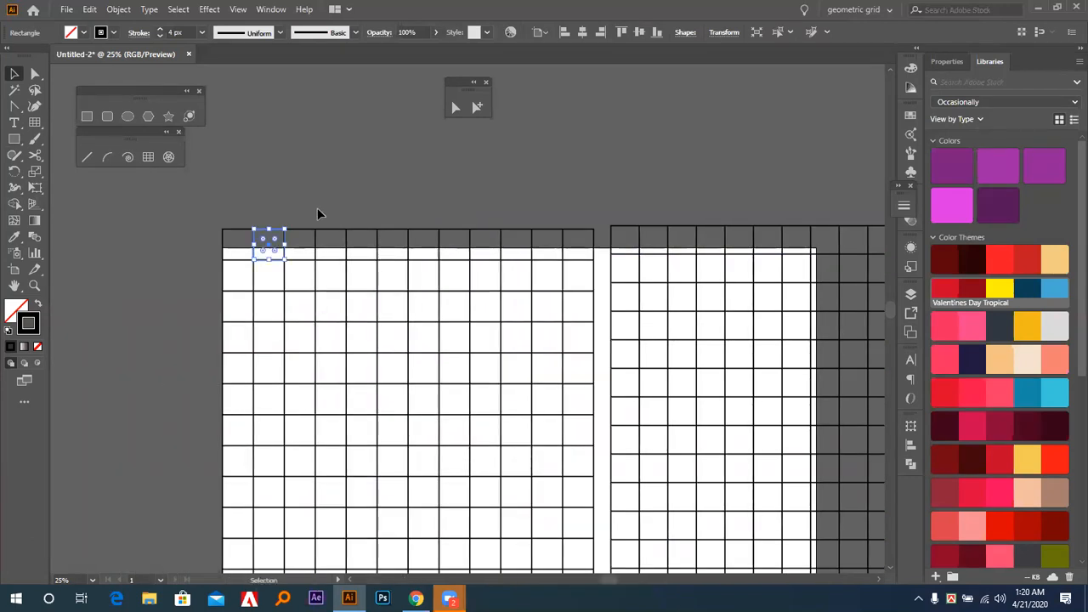
pyautogui.click(317, 207)
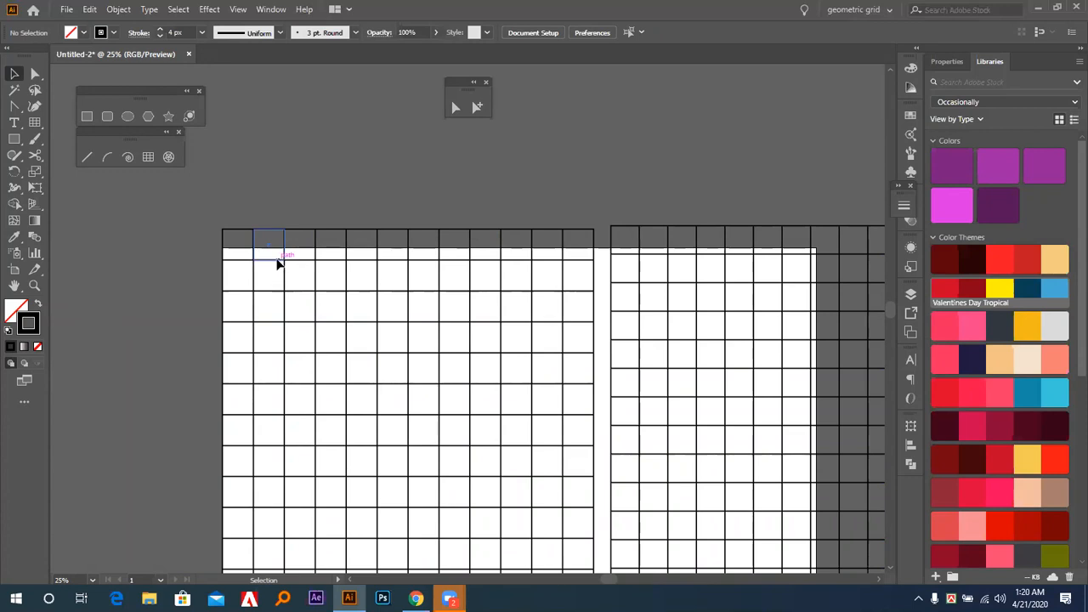
# Copy the 100 px square onto the first cell of the 12-divider grid and nudge it up to the grid's top edge.
pyautogui.moveTo(277, 263); pyautogui.dragTo(637, 250)
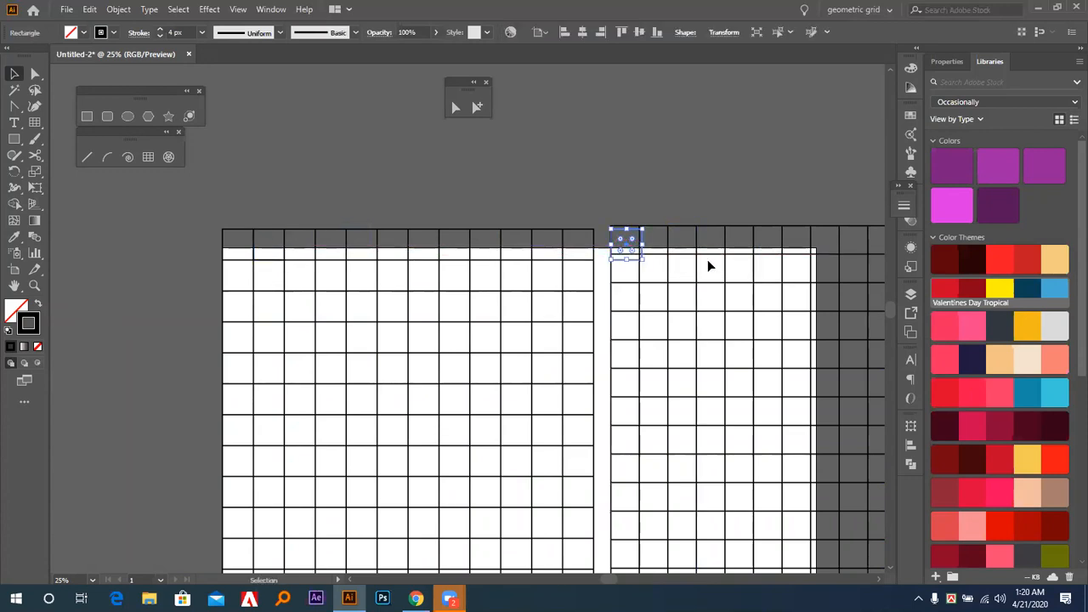
pyautogui.press('Up')
pyautogui.press('Up')
pyautogui.press('Up')
pyautogui.press('Up')
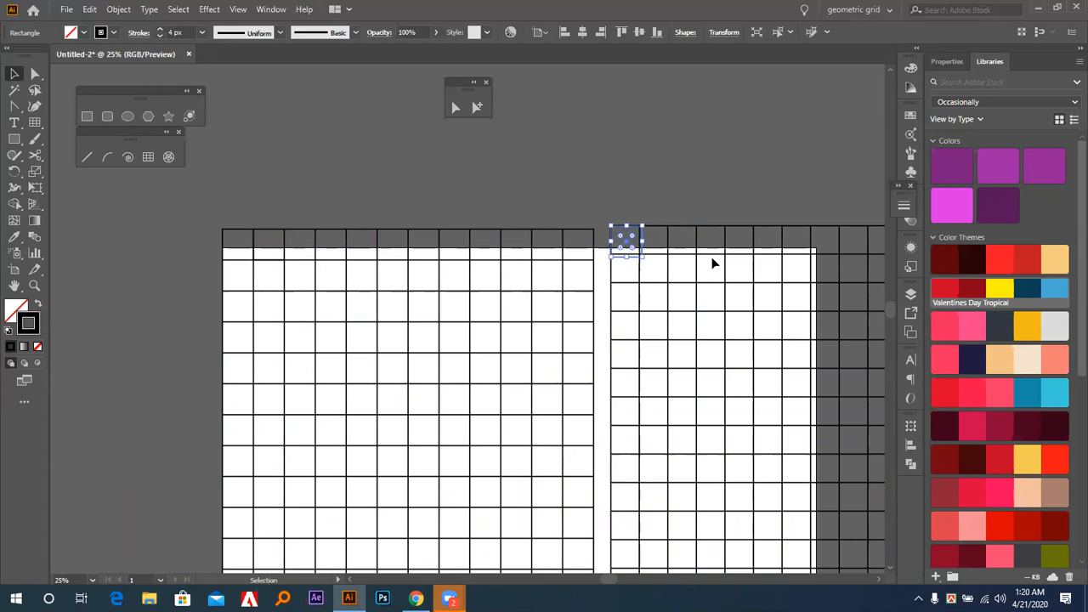
pyautogui.click(682, 181)
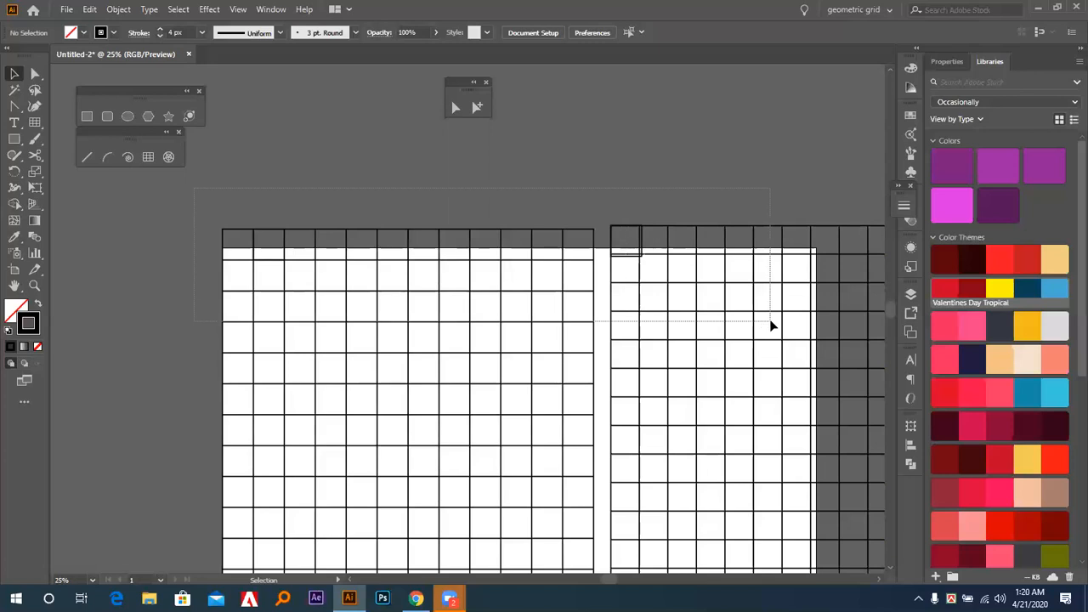
# Delete both grids and the comparison squares to clear the artboard.
pyautogui.hotkey('ctrl', 'a')
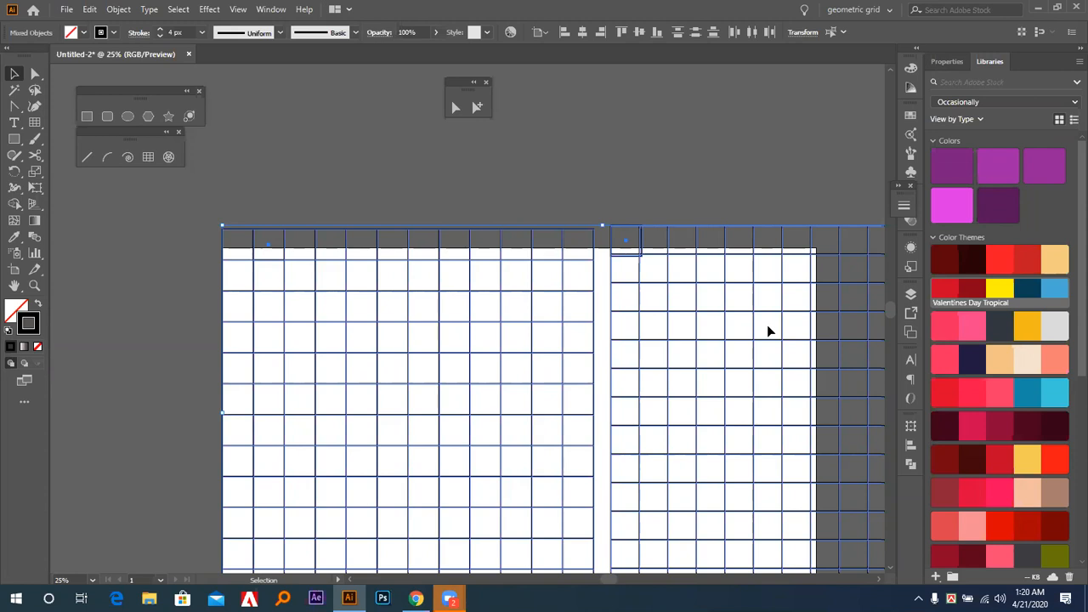
pyautogui.press('Delete')
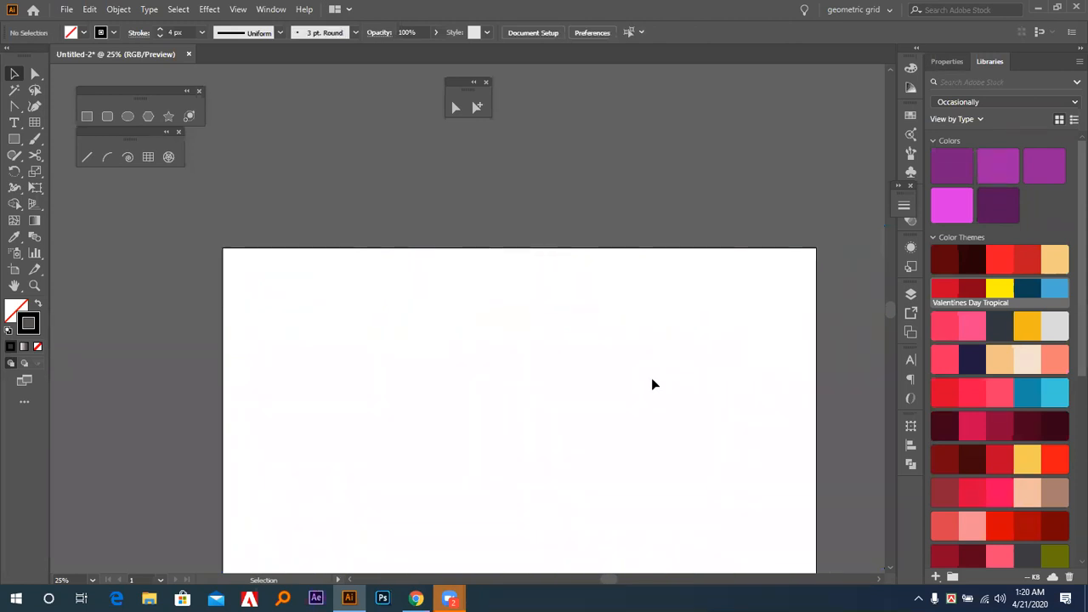
pyautogui.hotkey('ctrl', '0')
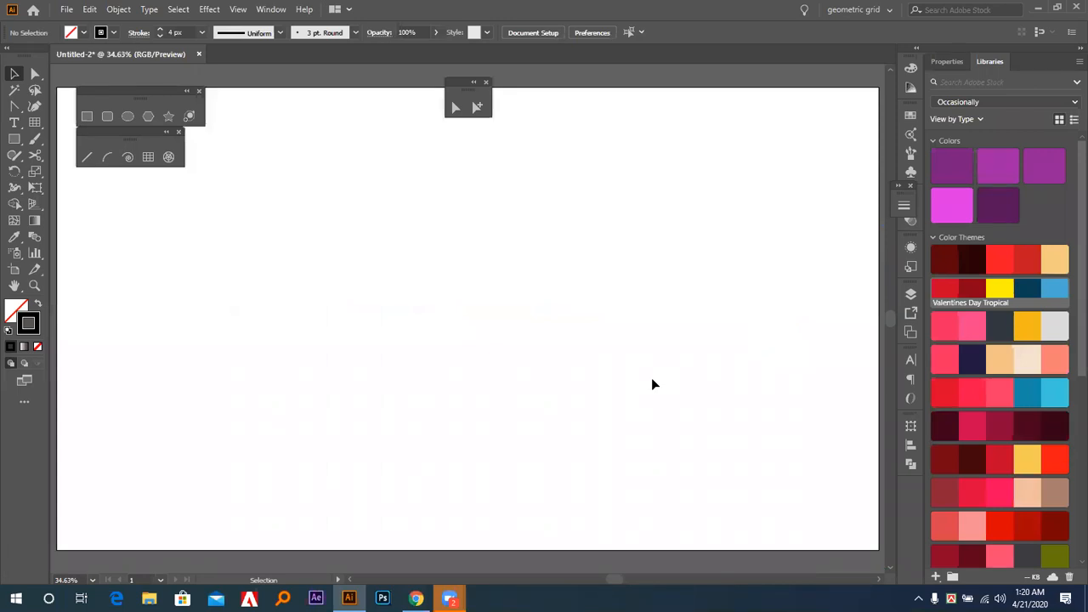
pyautogui.hotkey('ctrl', '-')
pyautogui.hotkey('ctrl', '-')
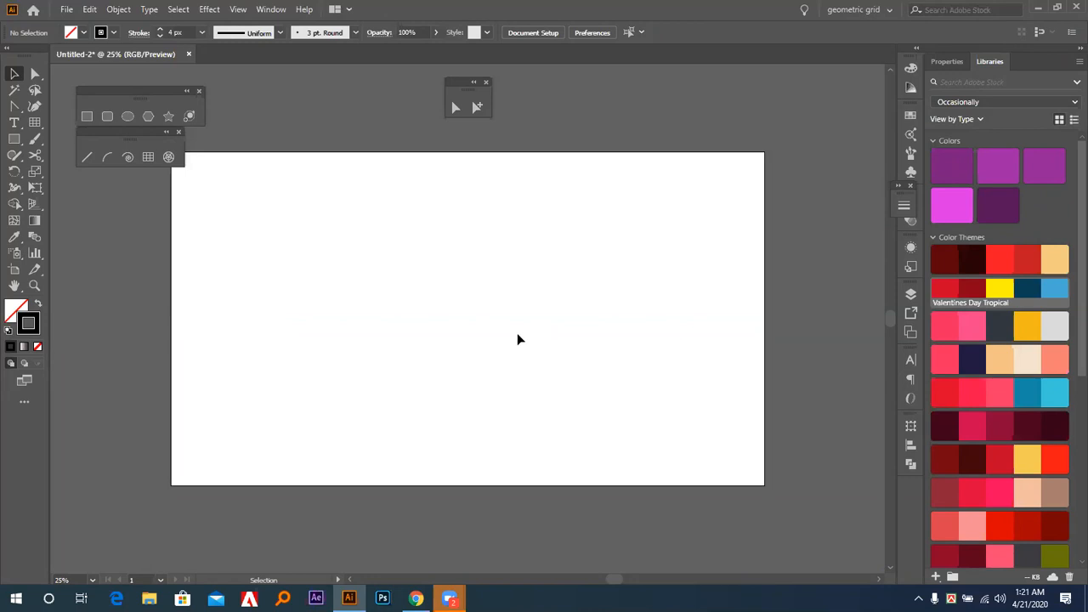
# Activate the Polar Grid tool for drawing on the empty artboard.
pyautogui.press('a')
pyautogui.hotkey('ctrl', '0')
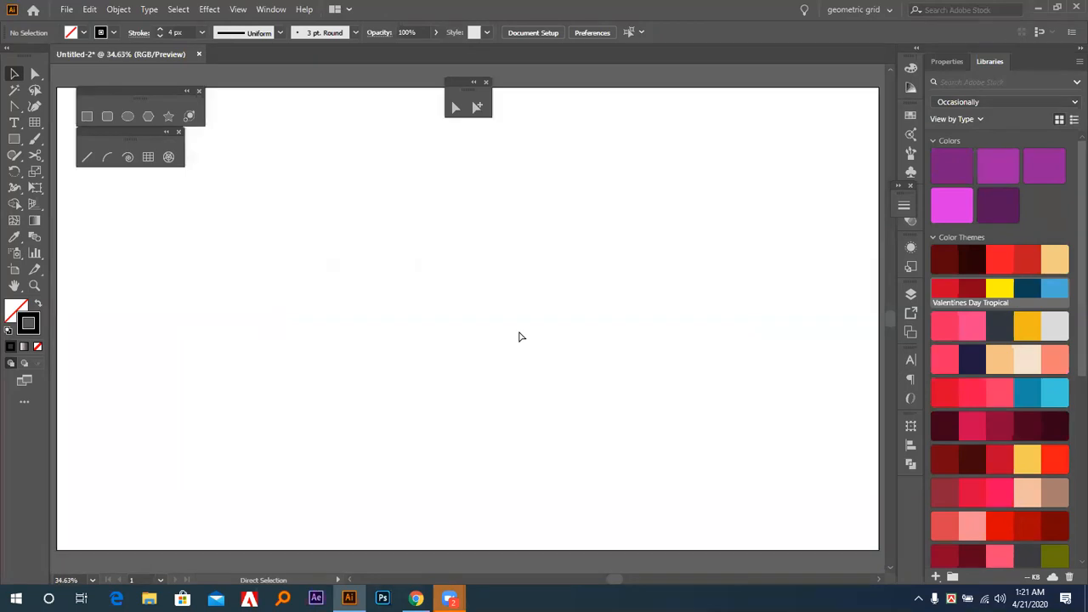
pyautogui.hotkey('ctrl', '-')
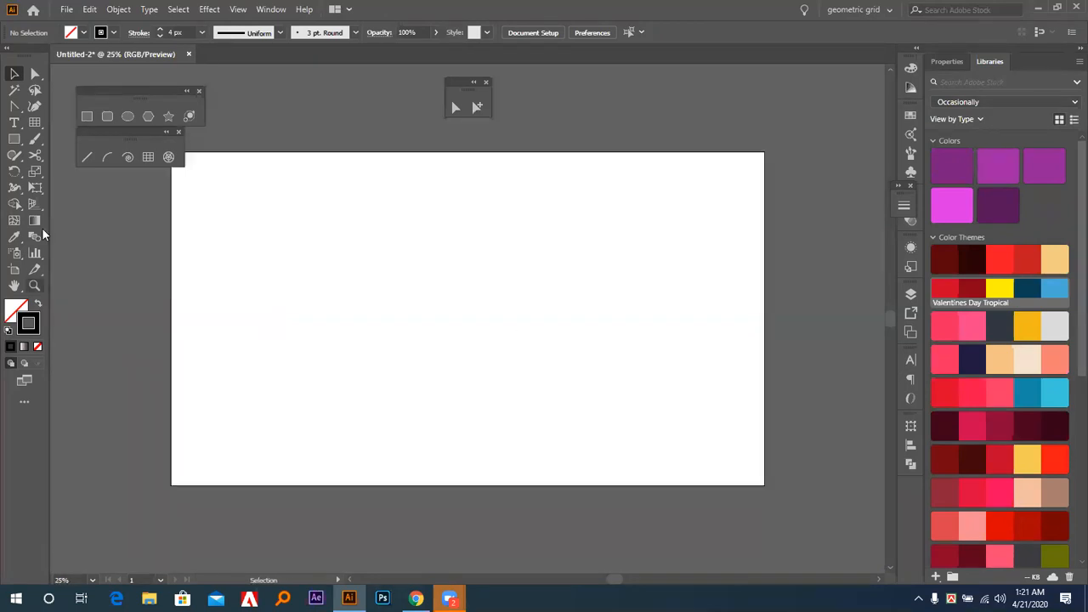
pyautogui.click(169, 159)
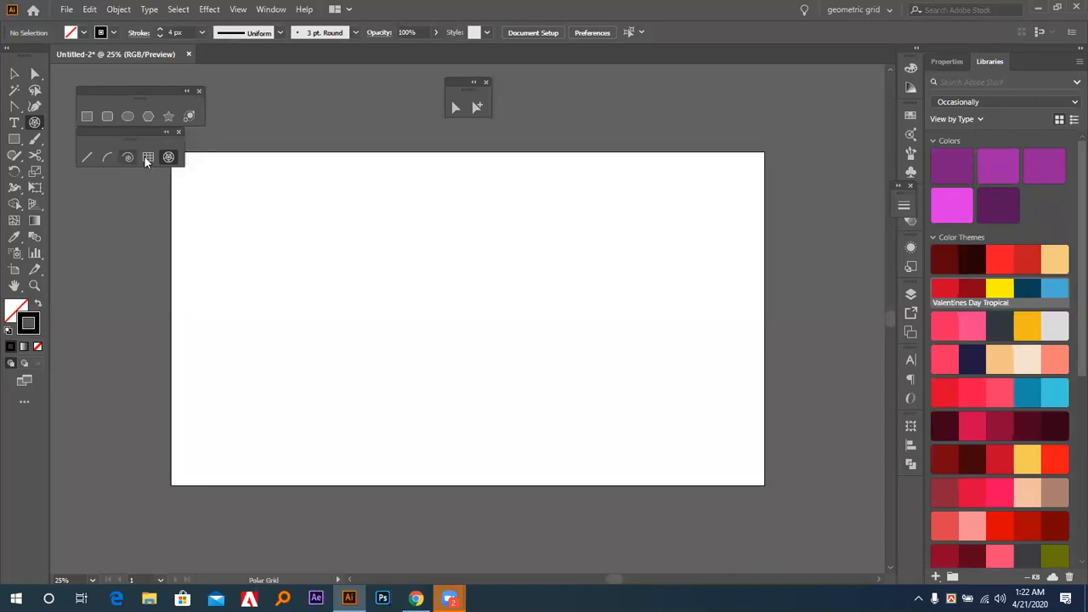
# Draw two circular polar grids with five concentric and five radial dividers, one near the artboard's centre and one to its left.
pyautogui.click(148, 159)
pyautogui.click(168, 158)
pyautogui.moveTo(390, 223); pyautogui.dragTo(602, 388)
pyautogui.hotkey('ctrl', 'z')
pyautogui.moveTo(402, 249); pyautogui.dragTo(534, 456)
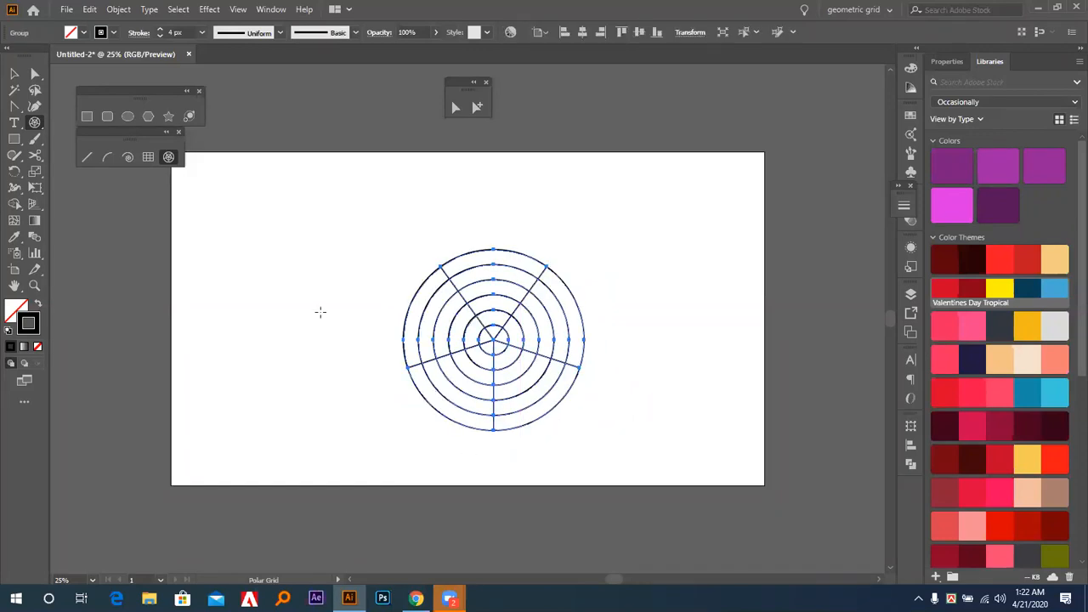
pyautogui.moveTo(295, 293); pyautogui.dragTo(345, 371)
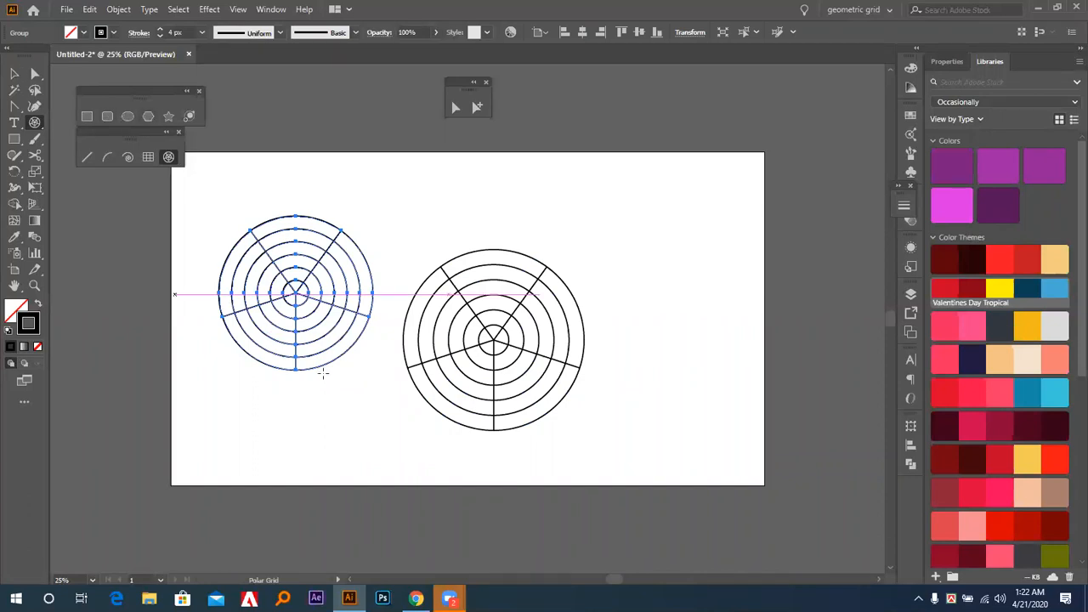
# Start a third polar grid about 442 by 501 px in the artboard's upper right, varying its concentric dividers down to two.
pyautogui.click(169, 158)
pyautogui.moveTo(619, 194); pyautogui.dragTo(755, 349)
pyautogui.press('Up')
pyautogui.press('Up')
pyautogui.press('Up')
pyautogui.press('Up')
pyautogui.press('Up')
pyautogui.press('Down')
pyautogui.press('Down')
pyautogui.press('Down')
pyautogui.press('Down')
pyautogui.press('Down')
pyautogui.press('Down')
pyautogui.press('Down')
pyautogui.press('Down')
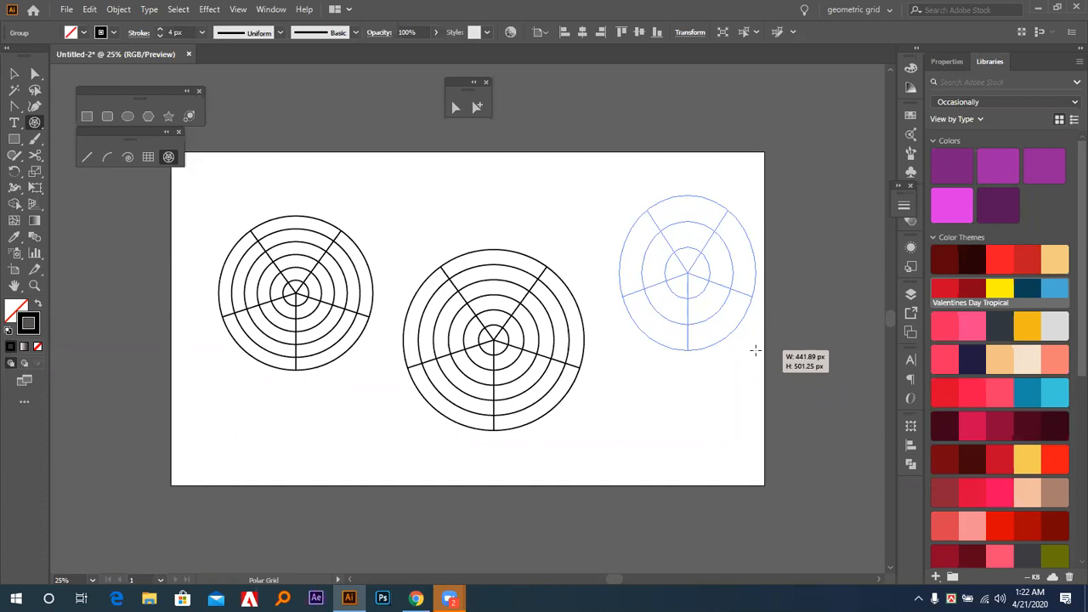
# Vary the radial dividers of the grid being drawn and finish it as a circle about 431 px wide with nine radial and three concentric dividers.
pyautogui.press('Left')
pyautogui.press('Left')
pyautogui.moveTo(755, 349); pyautogui.dragTo(755, 350)
pyautogui.press('Left')
pyautogui.moveTo(755, 350); pyautogui.dragTo(755, 349)
pyautogui.press('Left')
pyautogui.moveTo(755, 349); pyautogui.dragTo(685, 260)
pyautogui.press('Right')
pyautogui.press('Right')
pyautogui.press('Right')
pyautogui.press('Right')
pyautogui.press('Right')
pyautogui.press('Right')
pyautogui.press('Right')
pyautogui.press('Right')
pyautogui.press('Right')
pyautogui.press('Up')
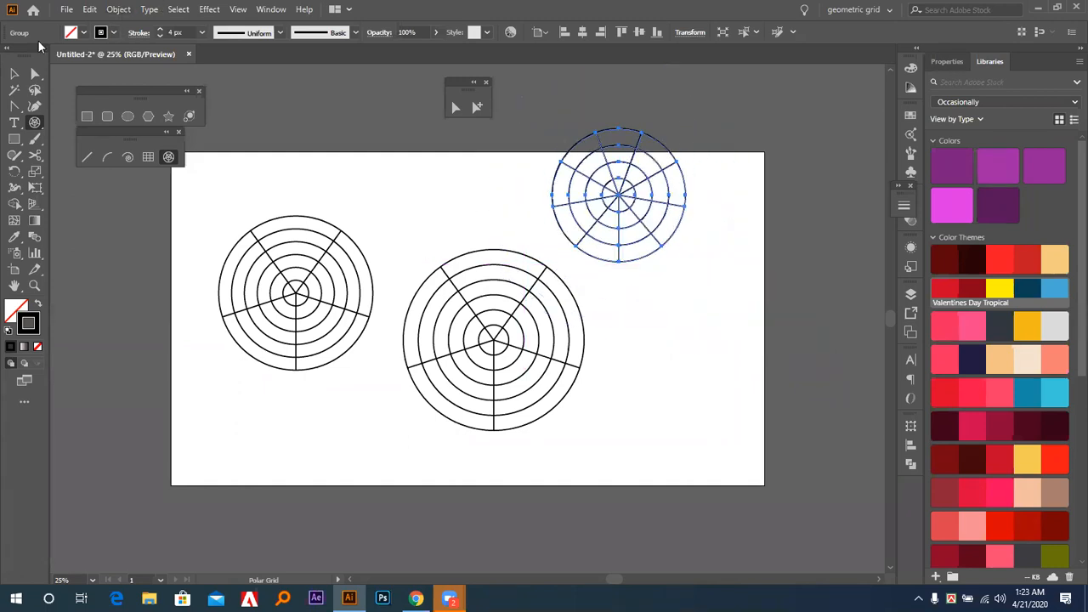
# Move the nine-segment polar grid down and right so it sits fully on the artboard, and deselect it.
pyautogui.click(14, 74)
pyautogui.moveTo(614, 195); pyautogui.dragTo(668, 269)
pyautogui.click(695, 399)
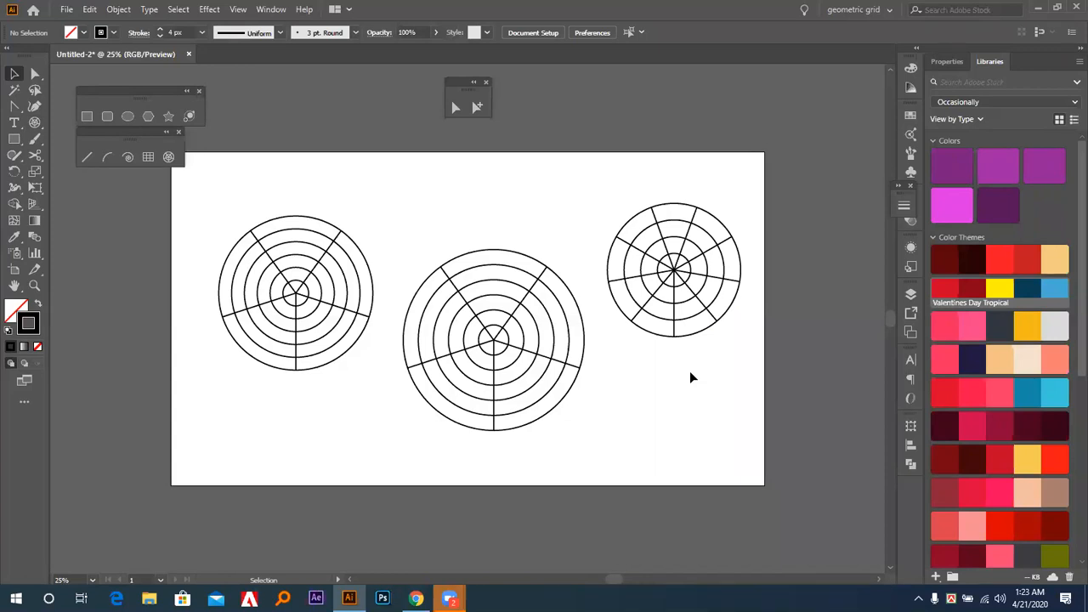
# Delete the nine-segment polar grid and the large grid in the middle of the artboard.
pyautogui.click(715, 318)
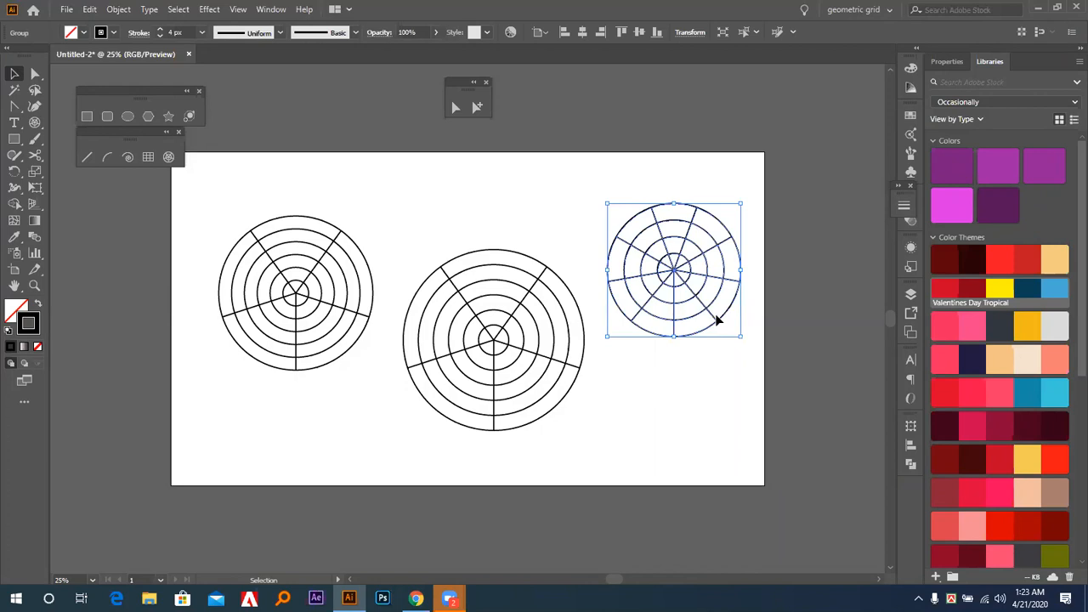
pyautogui.press('Delete')
pyautogui.moveTo(390, 226); pyautogui.dragTo(572, 391)
pyautogui.press('Delete')
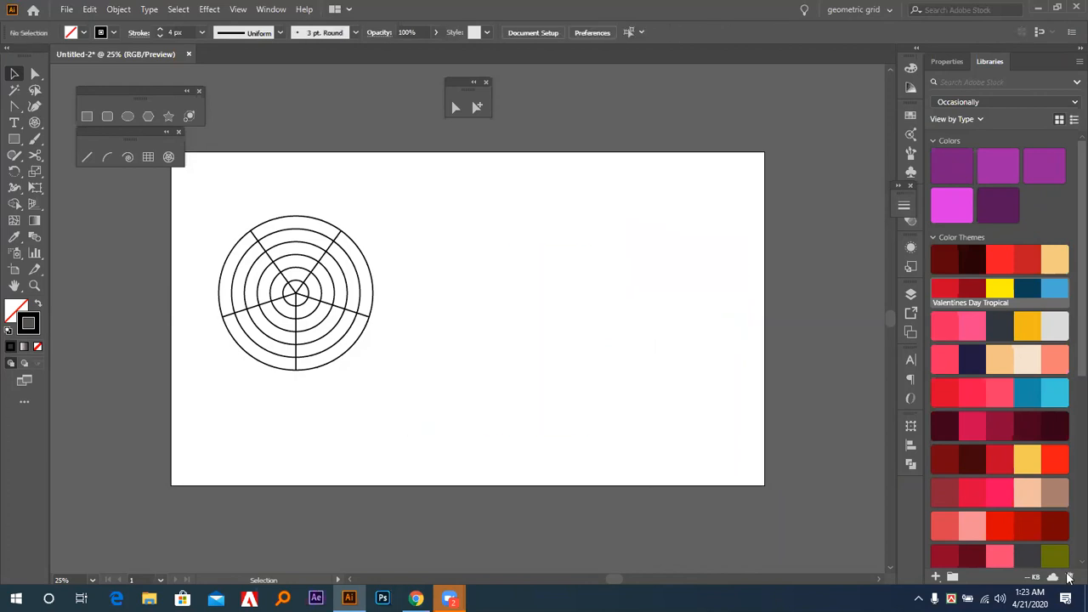
# Create a 500 × 500 px polar grid on the artboard's right half with 4 concentric and 9 radial dividers through the tool options.
pyautogui.click(165, 157)
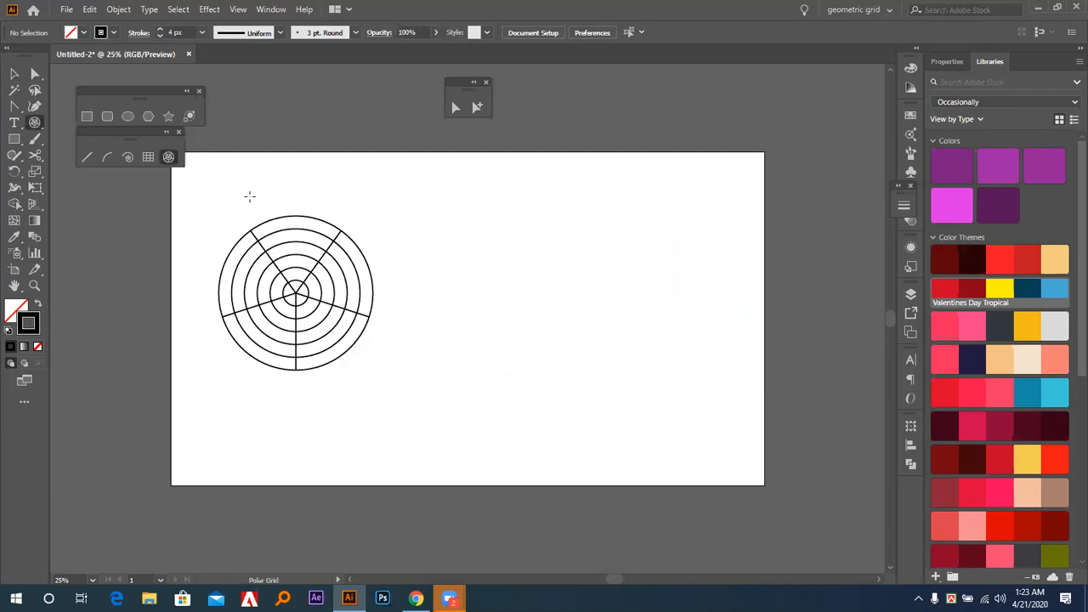
pyautogui.click(542, 252)
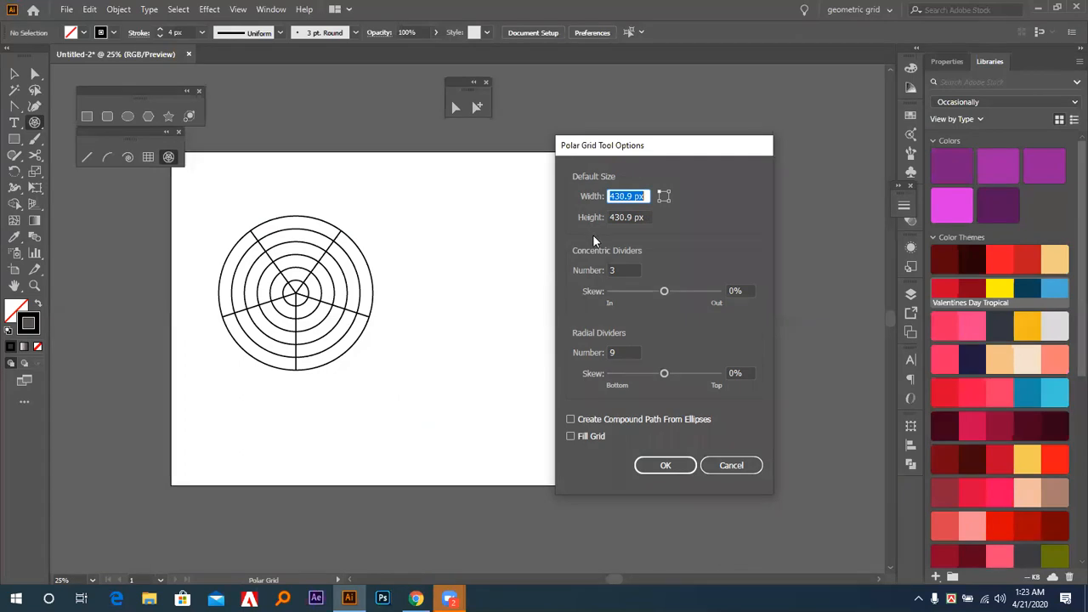
pyautogui.write('500')
pyautogui.press('Tab')
pyautogui.write('500')
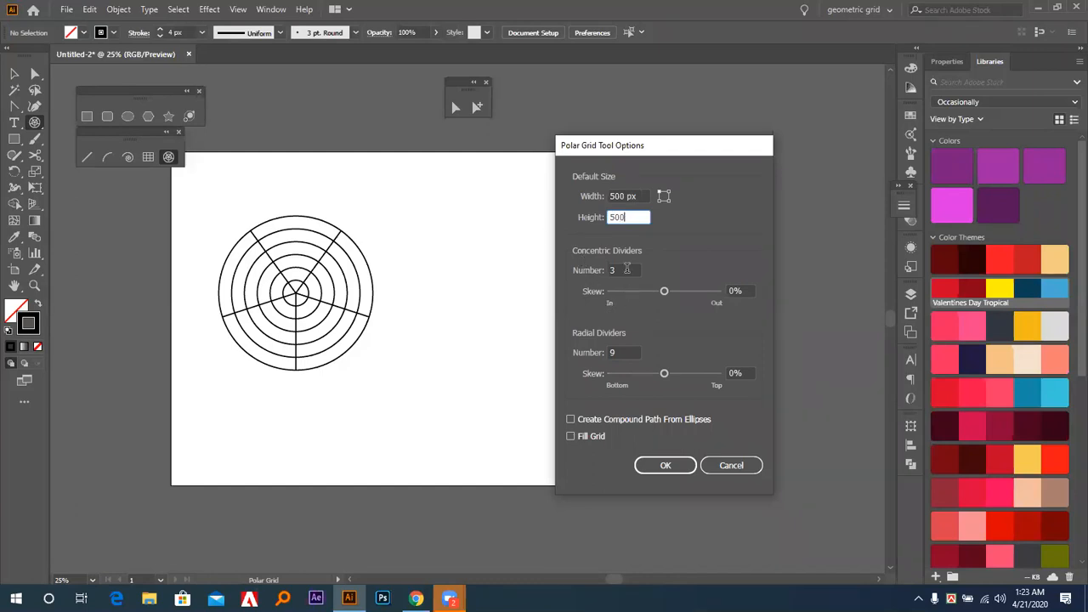
pyautogui.press('Tab')
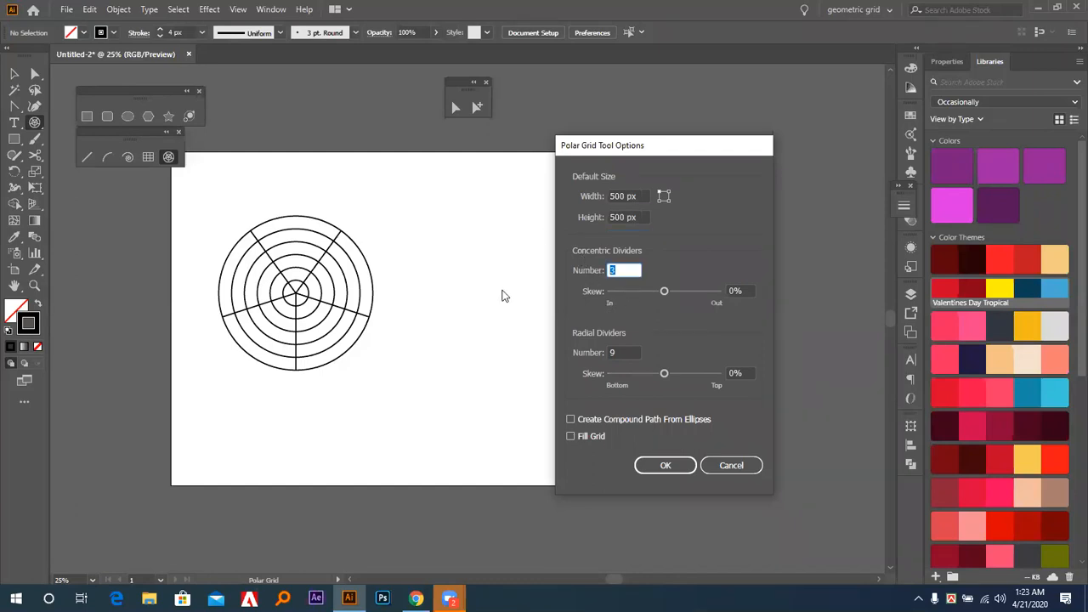
pyautogui.write('3')
pyautogui.press('BackSpace')
pyautogui.write('4')
pyautogui.click(654, 462)
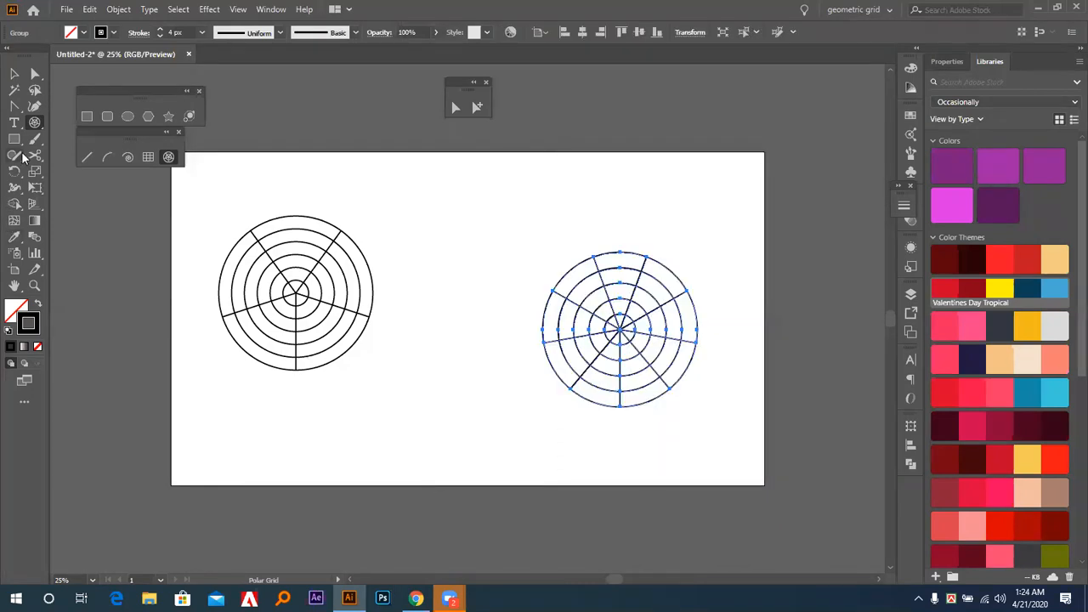
# Delete both remaining polar grids to clear the artboard.
pyautogui.click(16, 76)
pyautogui.click(359, 203)
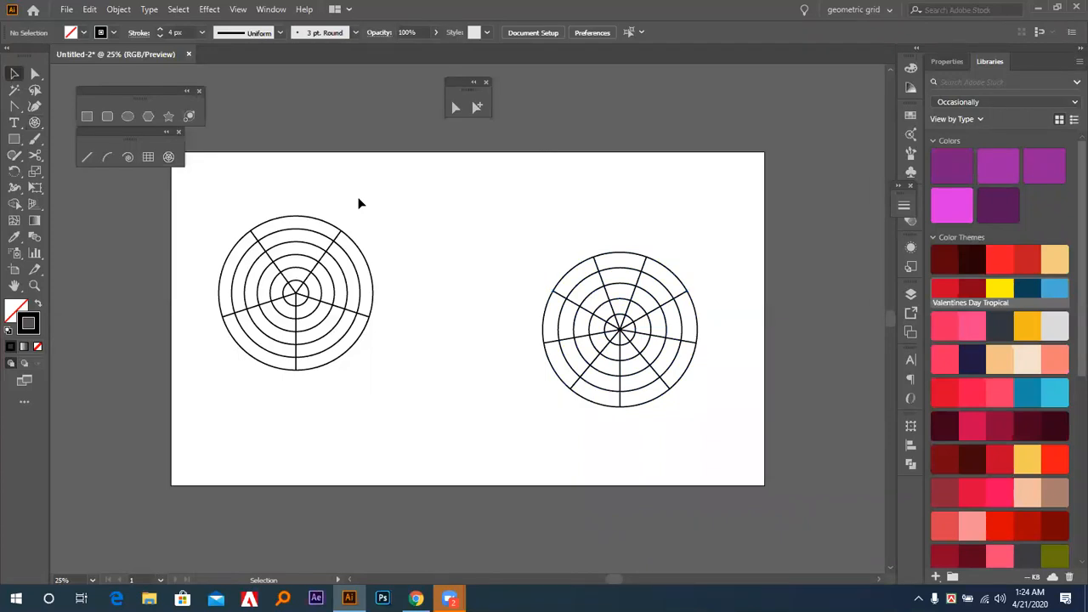
pyautogui.moveTo(264, 194); pyautogui.dragTo(369, 403)
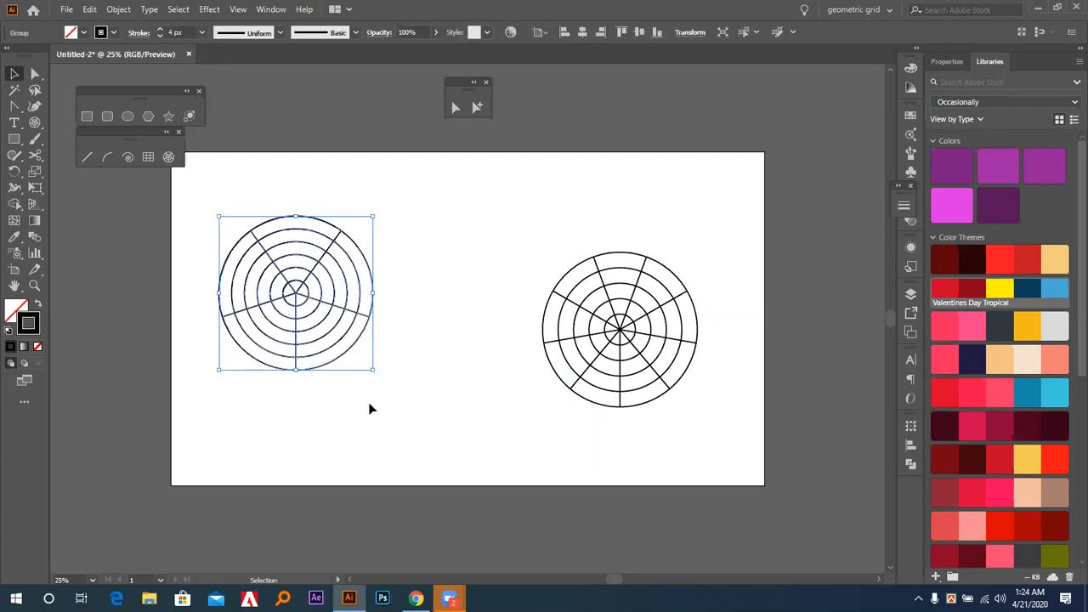
pyautogui.press('Delete')
pyautogui.moveTo(621, 334); pyautogui.dragTo(281, 321)
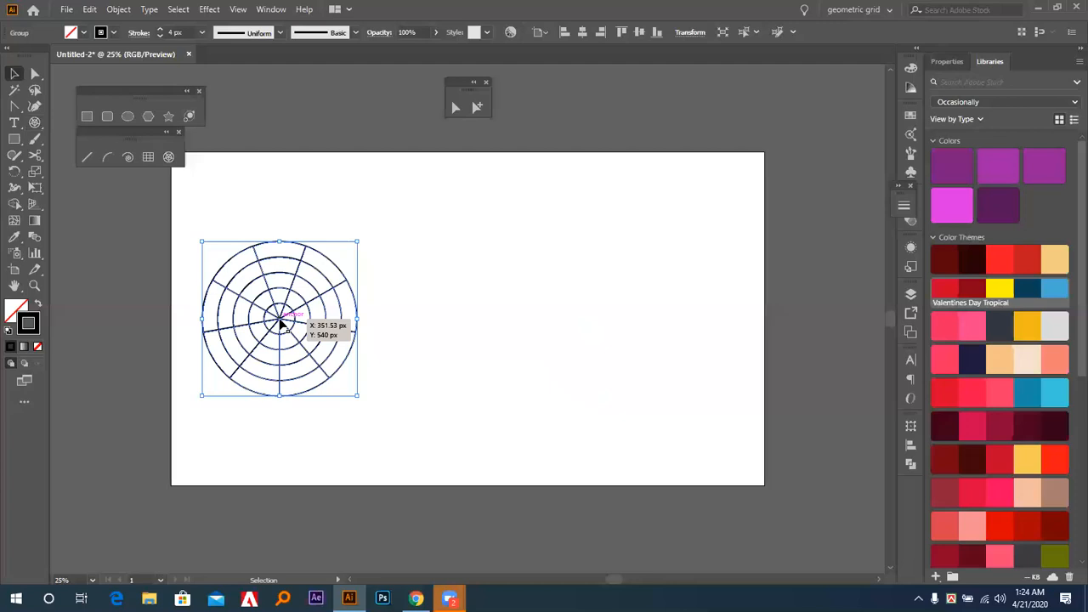
pyautogui.press('Delete')
# Draw a large circular polar grid outward from its centre, left of the artboard's middle, with five concentric and nine radial dividers.
pyautogui.click(168, 157)
pyautogui.moveTo(410, 306); pyautogui.dragTo(457, 392)
pyautogui.moveTo(457, 392); pyautogui.dragTo(485, 399)
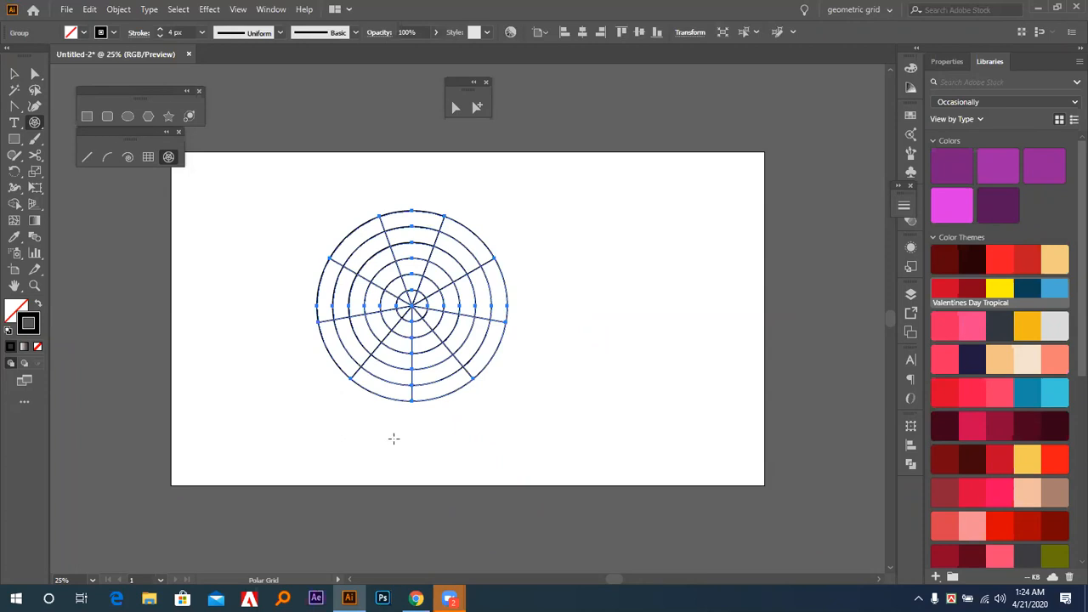
# Split the polar grid into separate cells with Pathfinder Divide, ungroup them and deselect everything.
pyautogui.click(13, 74)
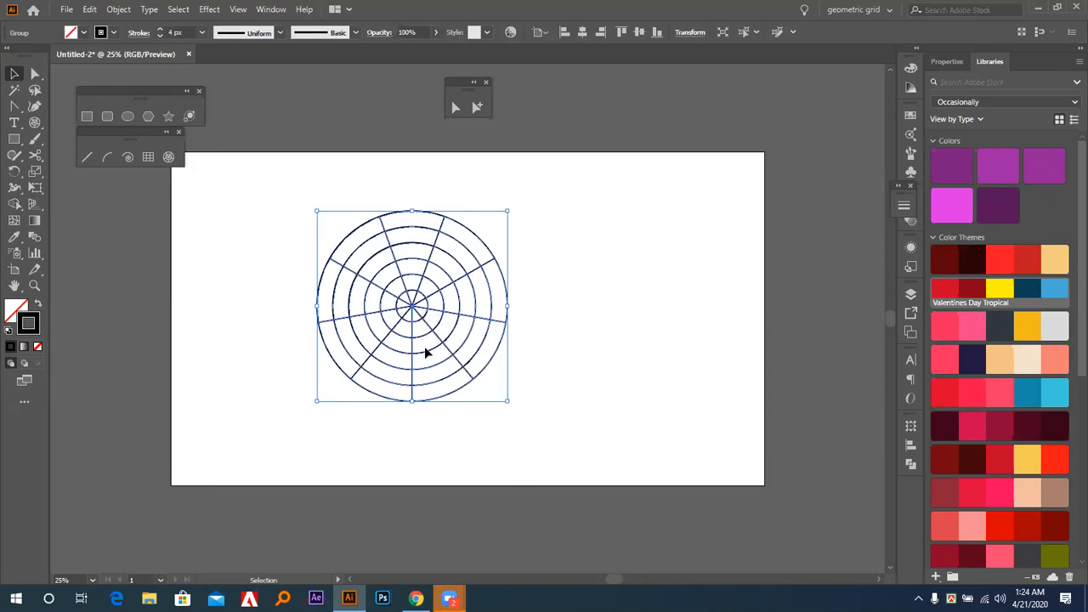
pyautogui.click(911, 467)
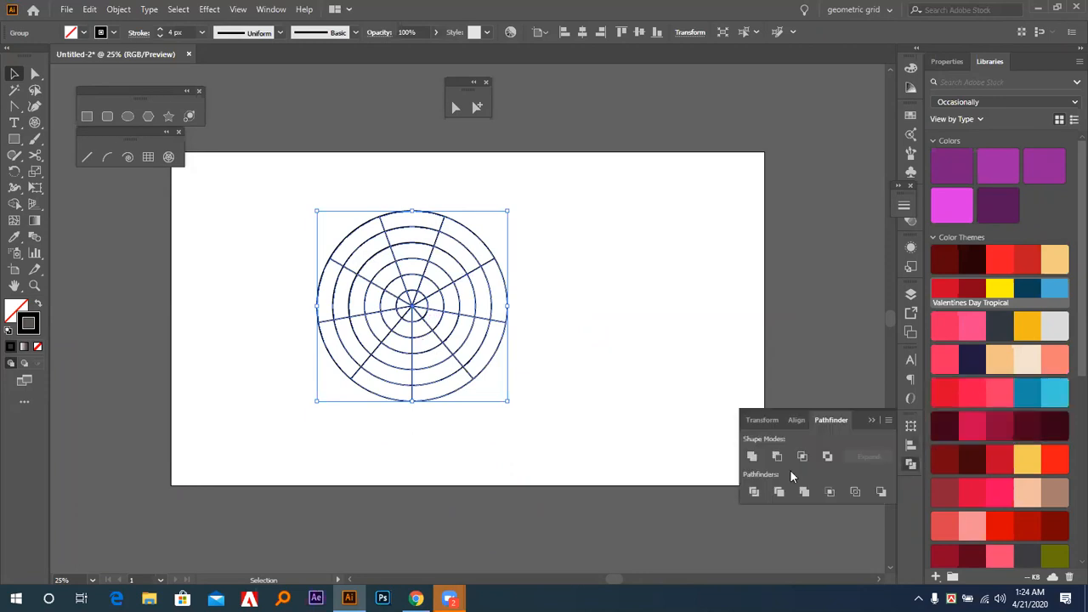
pyautogui.click(754, 492)
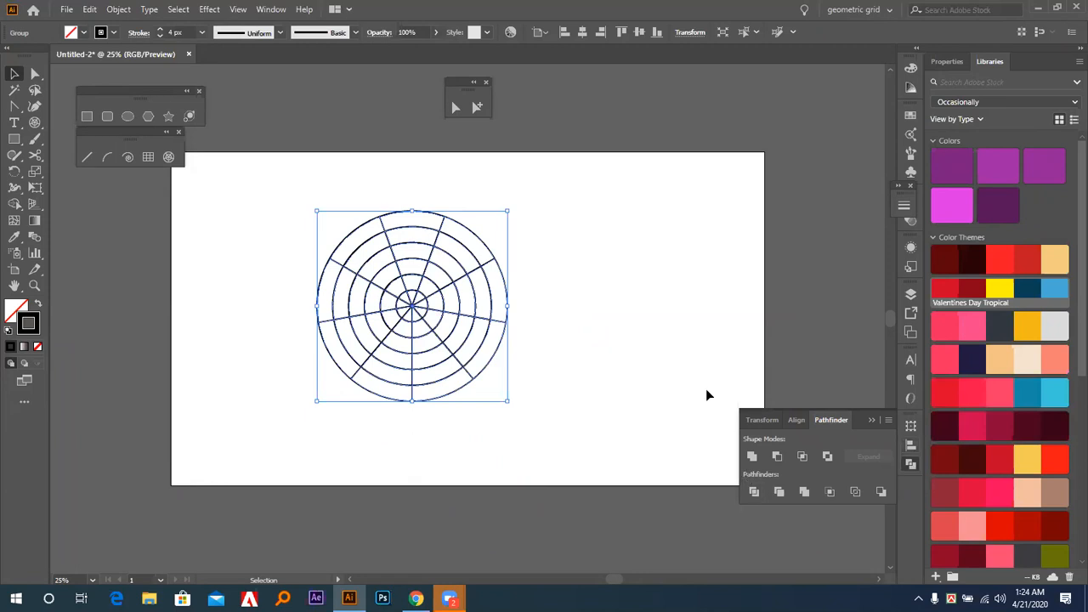
pyautogui.rightClick(490, 334)
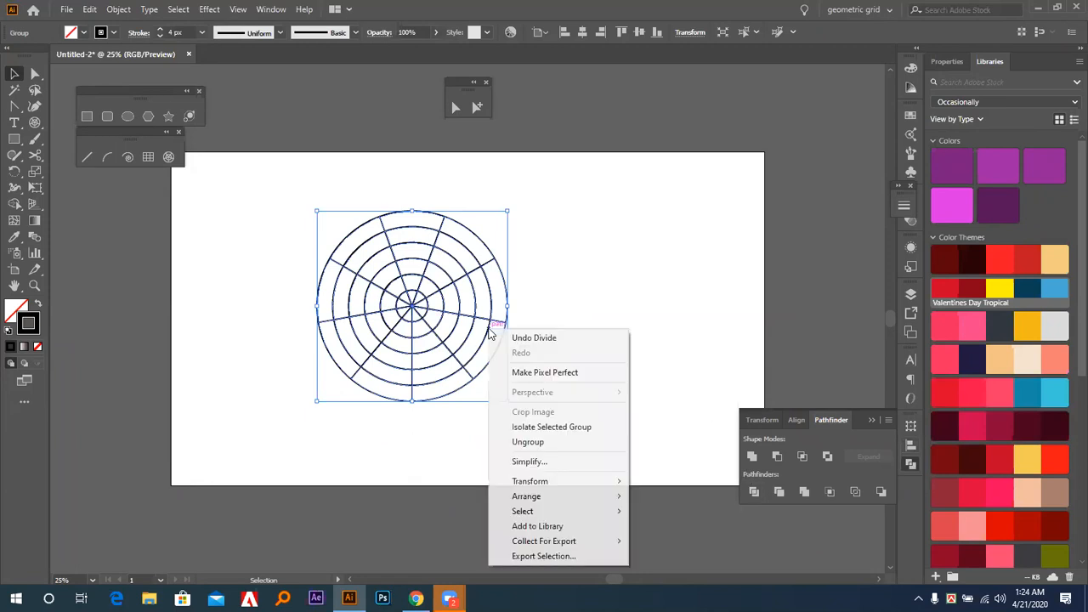
pyautogui.click(537, 442)
pyautogui.click(566, 355)
pyautogui.moveTo(532, 214); pyautogui.dragTo(320, 414)
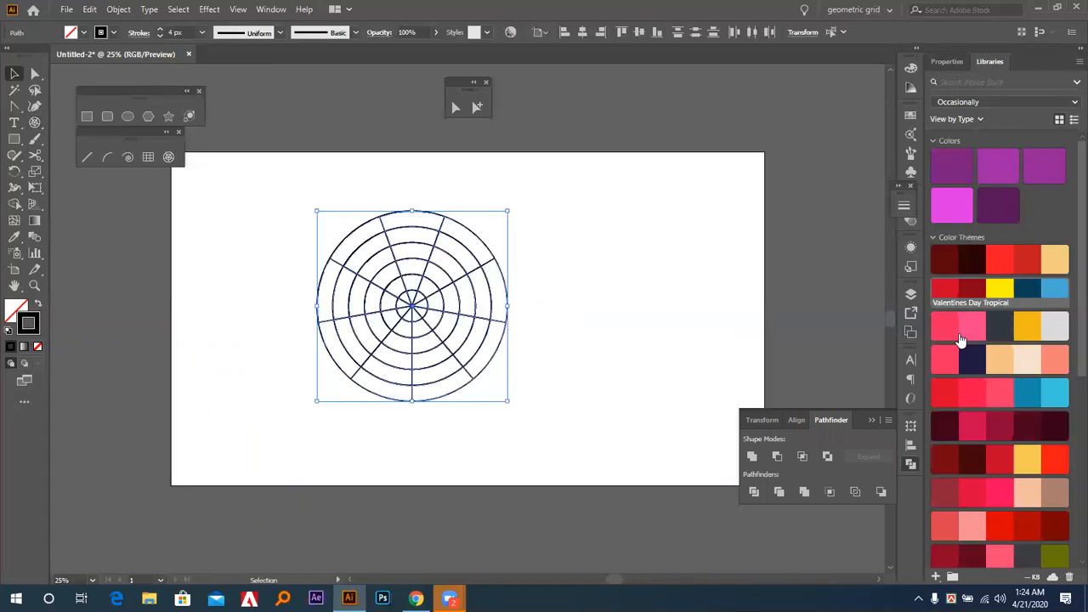
pyautogui.click(529, 296)
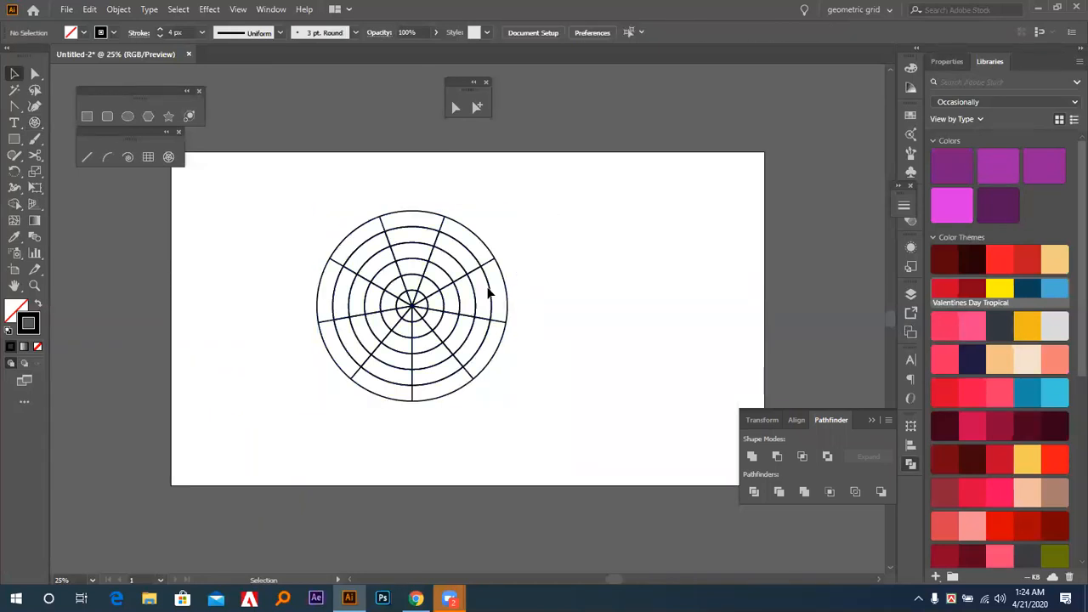
# Fill the right-hand cell of the second-outermost ring with yellow and the adjacent cell above it with dark blue.
pyautogui.click(493, 296)
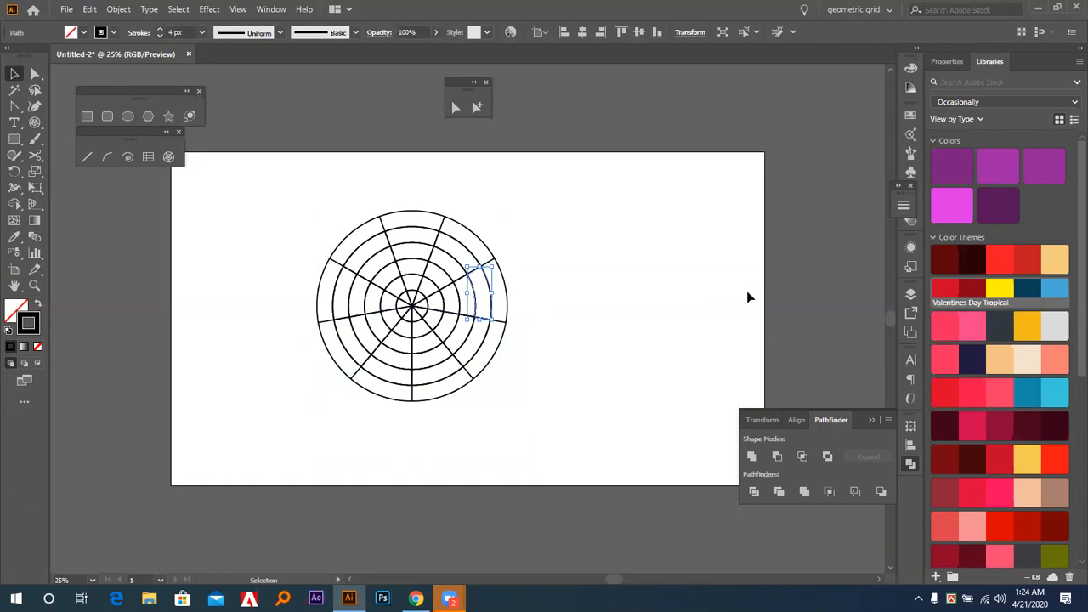
pyautogui.press('x')
pyautogui.click(999, 289)
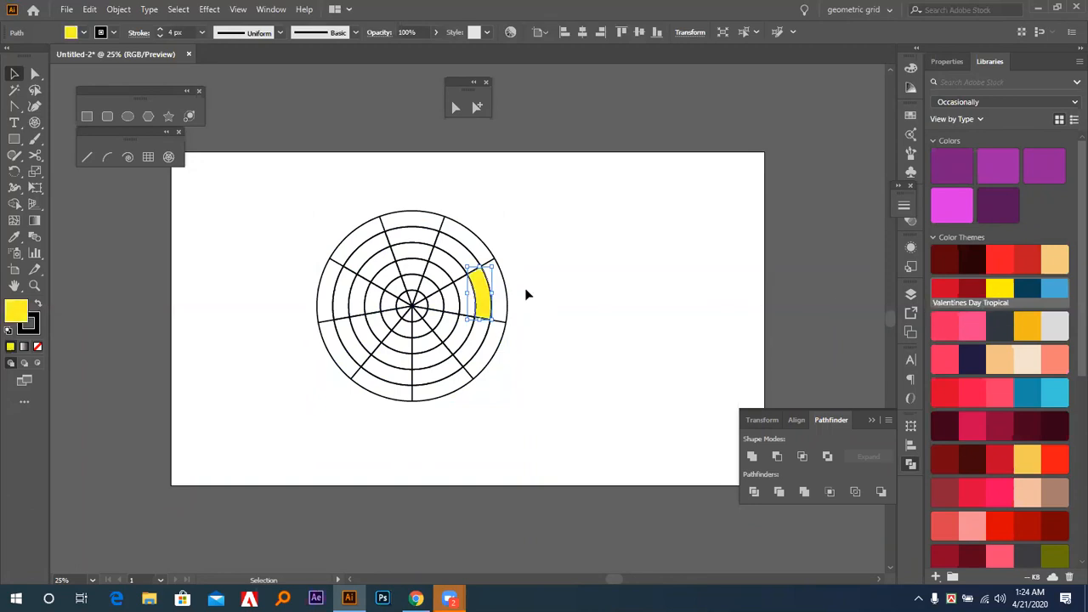
pyautogui.click(455, 251)
pyautogui.click(1024, 290)
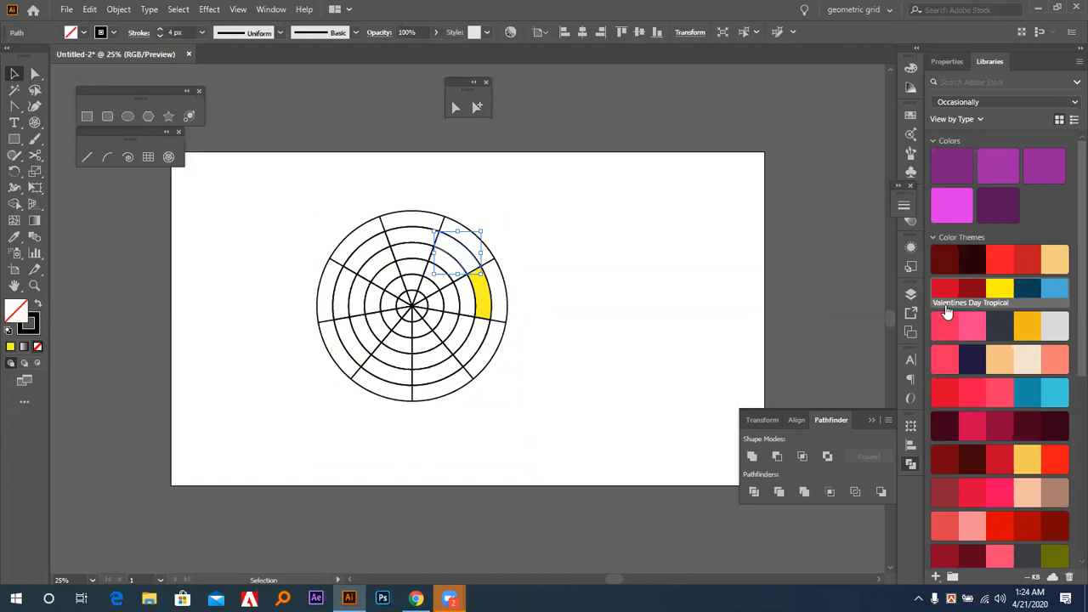
# Fill the outermost ring of the polar grid with light blue and deselect it.
pyautogui.click(509, 310)
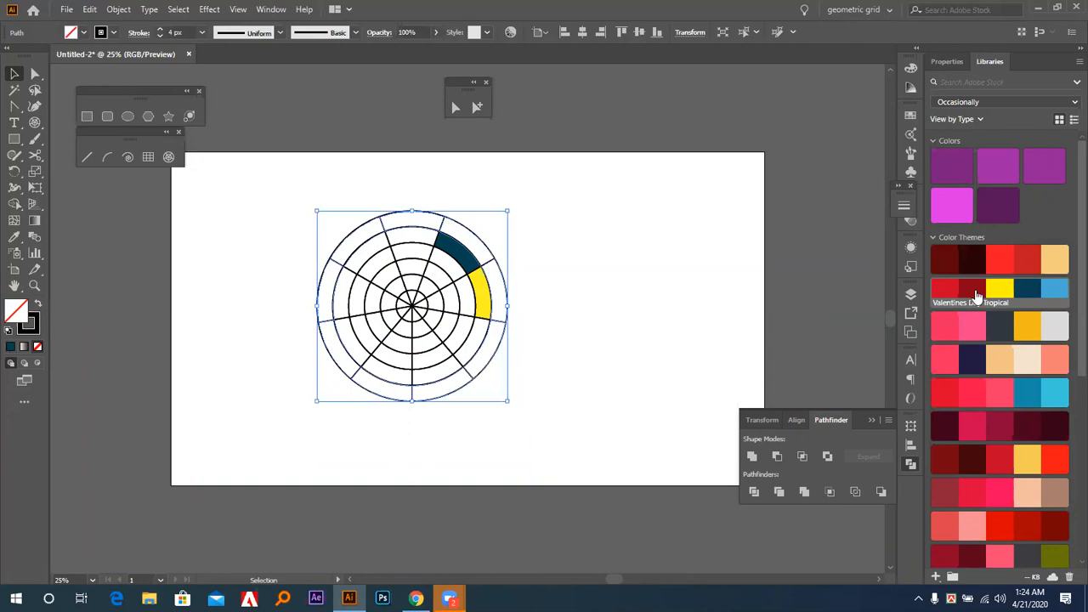
pyautogui.click(1053, 290)
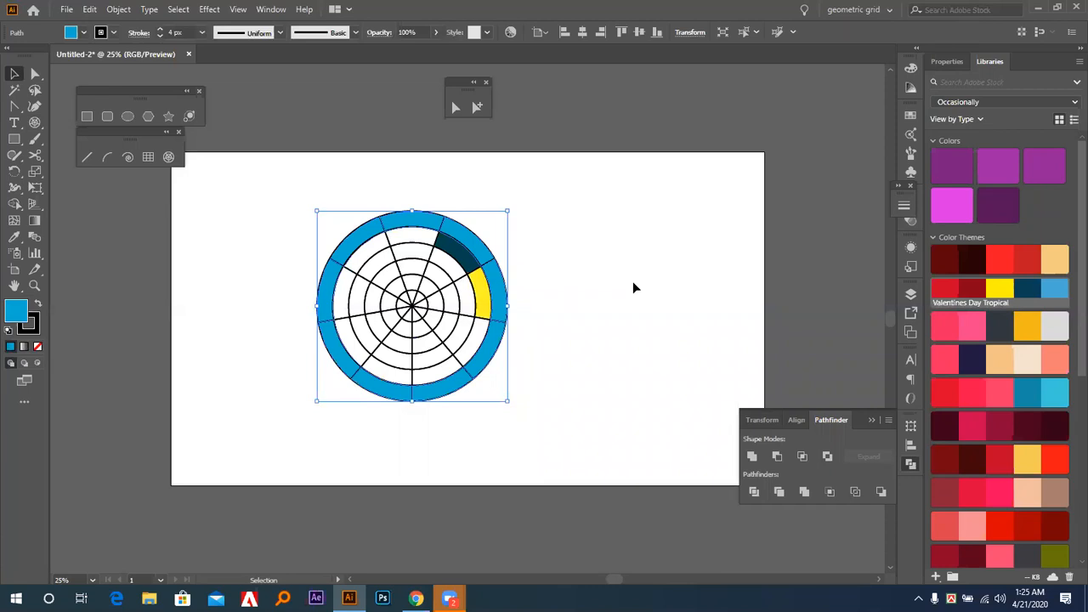
pyautogui.click(638, 287)
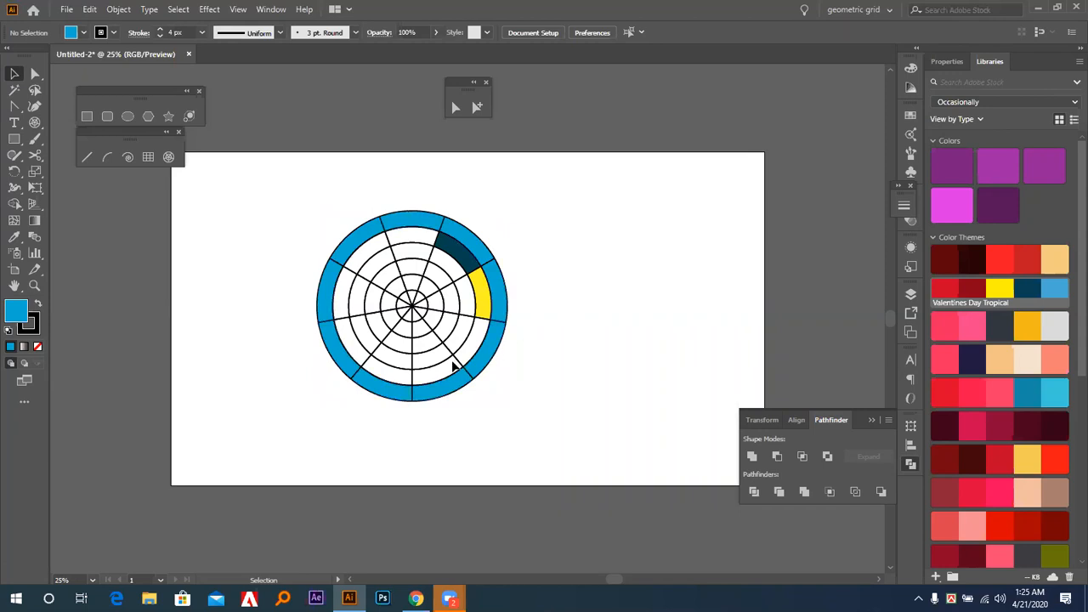
# Fill the lower-right cell of the second-outermost ring with red and the lower-left cell of the next ring inward with pink.
pyautogui.click(459, 363)
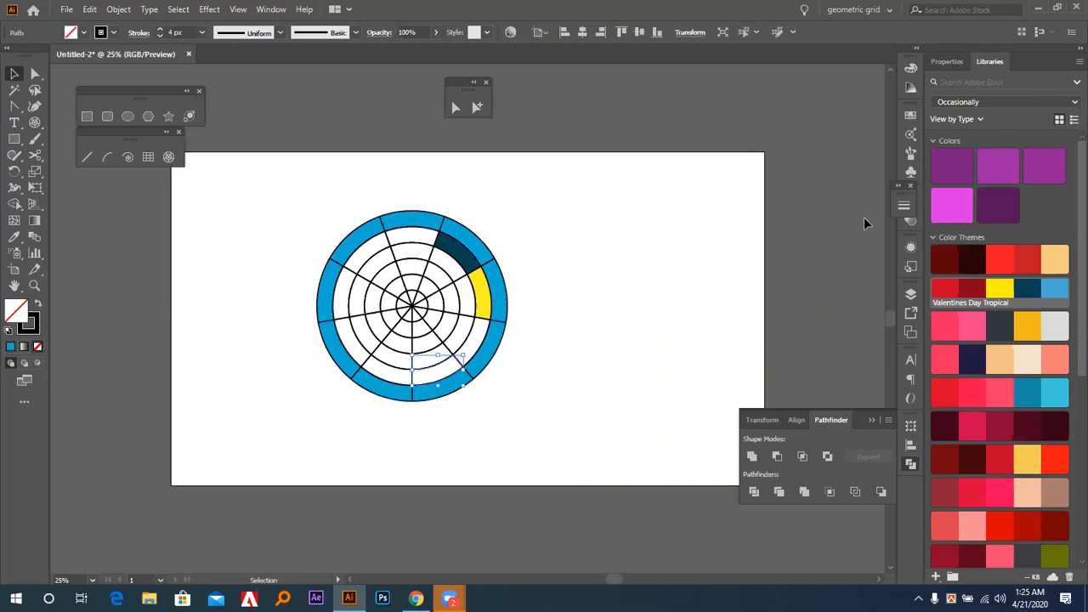
pyautogui.click(1001, 260)
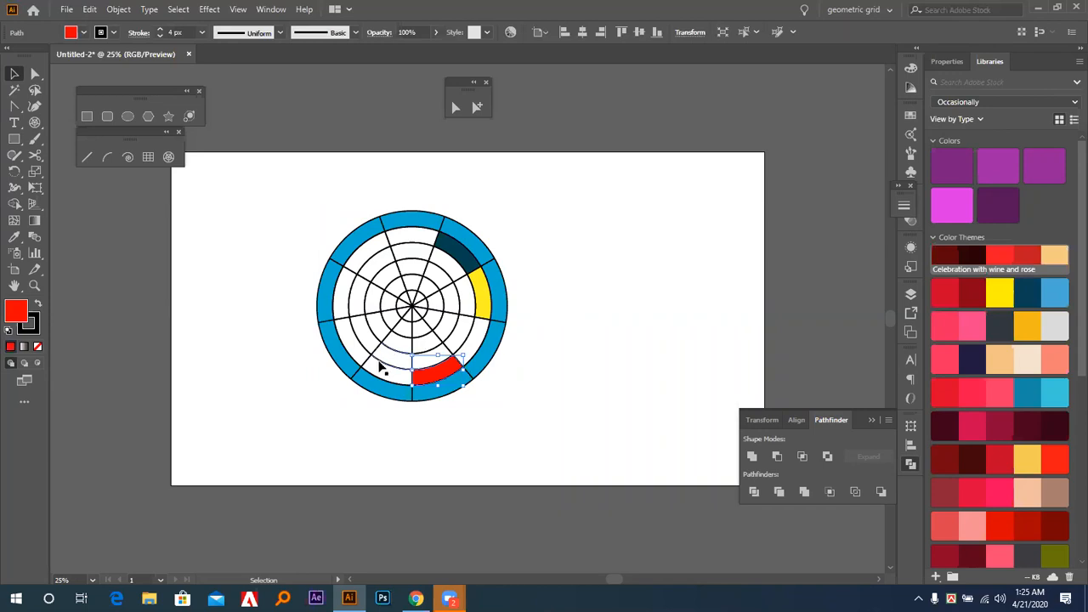
pyautogui.click(383, 361)
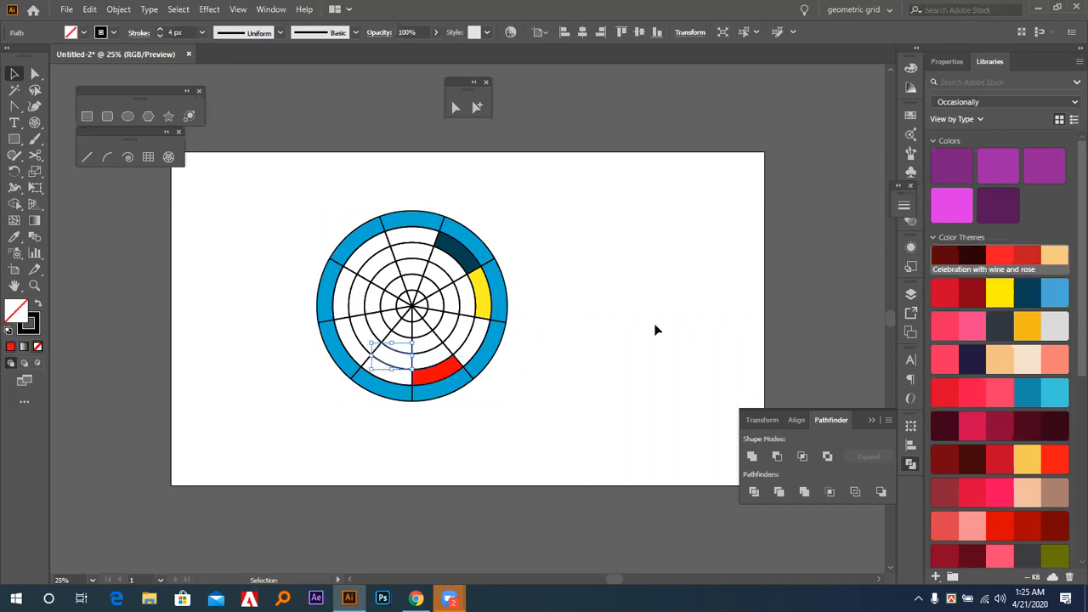
pyautogui.click(1054, 291)
pyautogui.click(1000, 393)
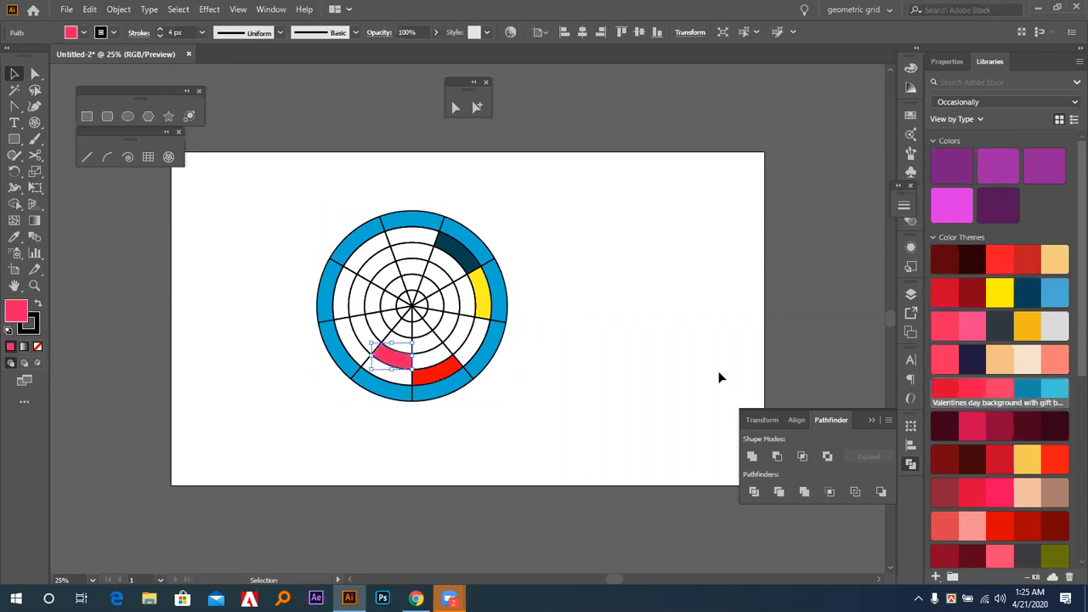
pyautogui.click(632, 347)
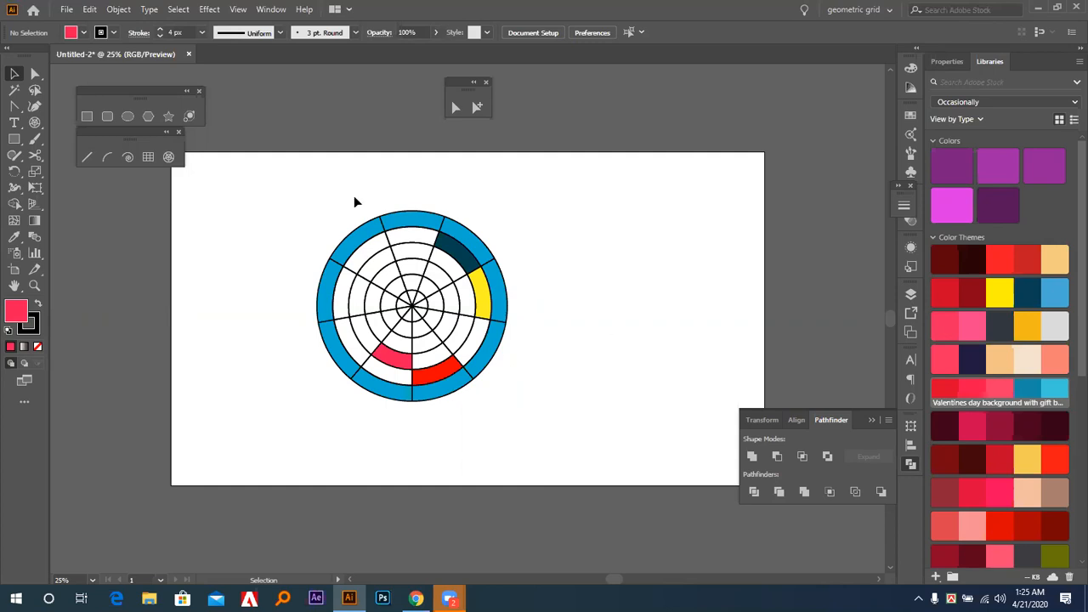
# Delete the coloured polar grid and draw a new, smaller polar grid in the middle of the artboard.
pyautogui.moveTo(305, 188); pyautogui.dragTo(538, 445)
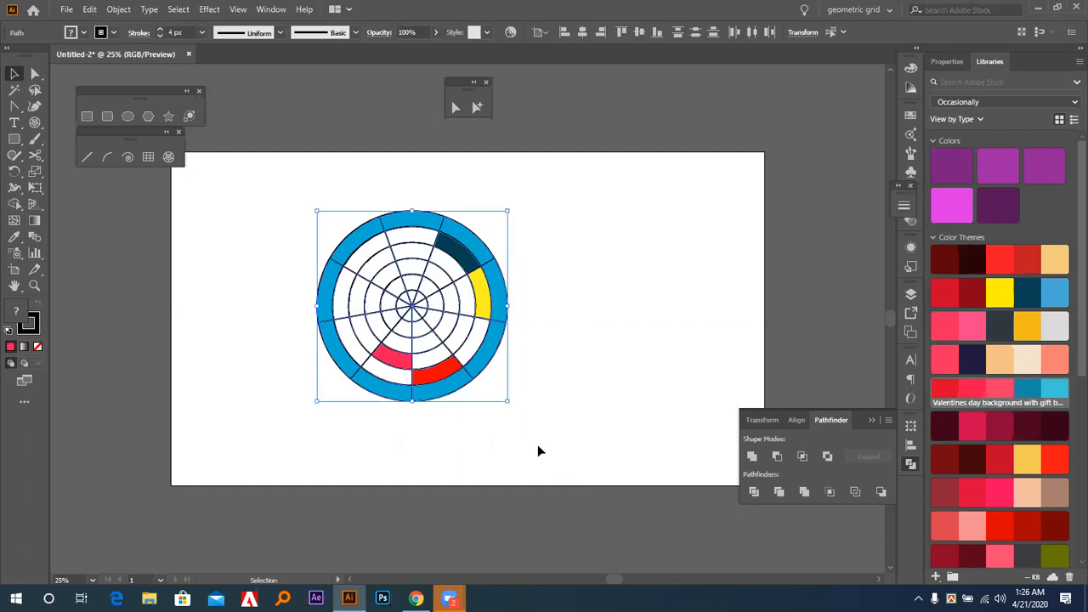
pyautogui.press('Delete')
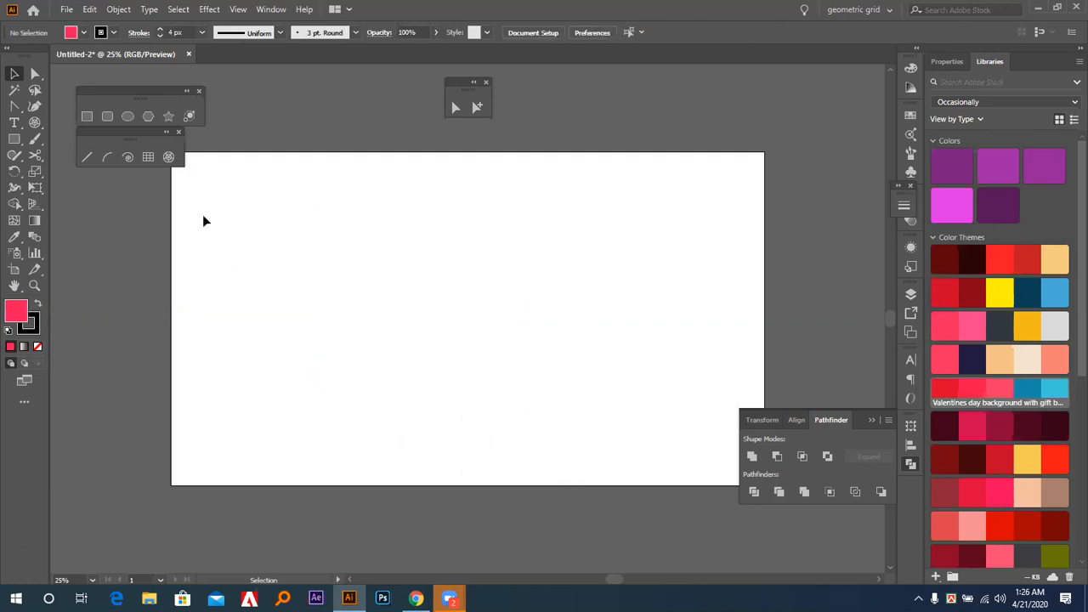
pyautogui.click(169, 156)
pyautogui.moveTo(486, 340); pyautogui.dragTo(503, 369)
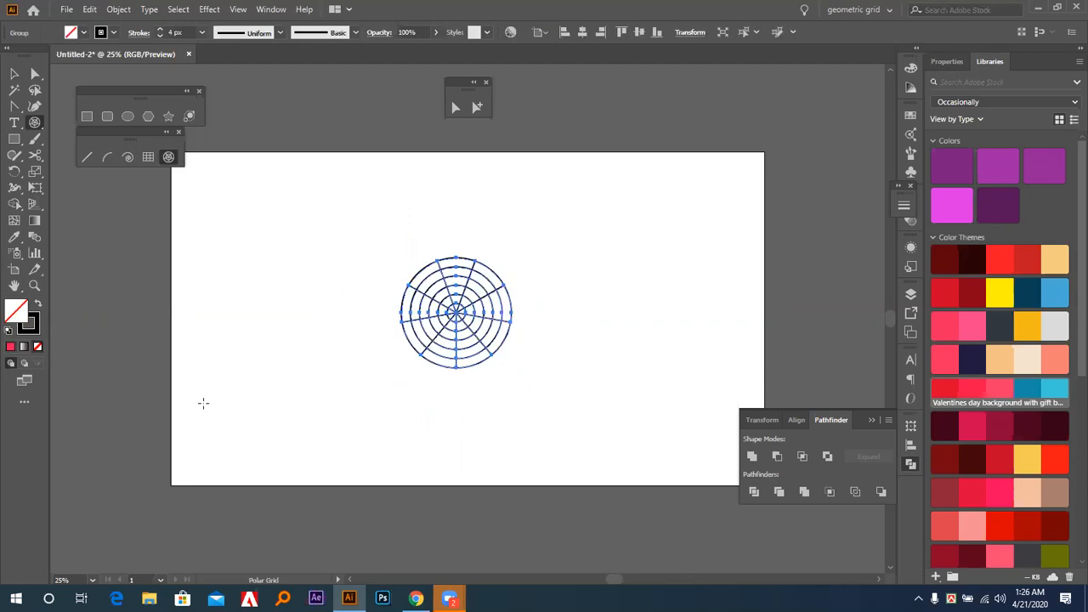
# Examine closely how the divider lines meet at the centre of the polar grid.
pyautogui.press('z')
pyautogui.moveTo(426, 238); pyautogui.dragTo(451, 279)
pyautogui.moveTo(399, 329); pyautogui.dragTo(462, 413)
pyautogui.moveTo(418, 295); pyautogui.dragTo(481, 365)
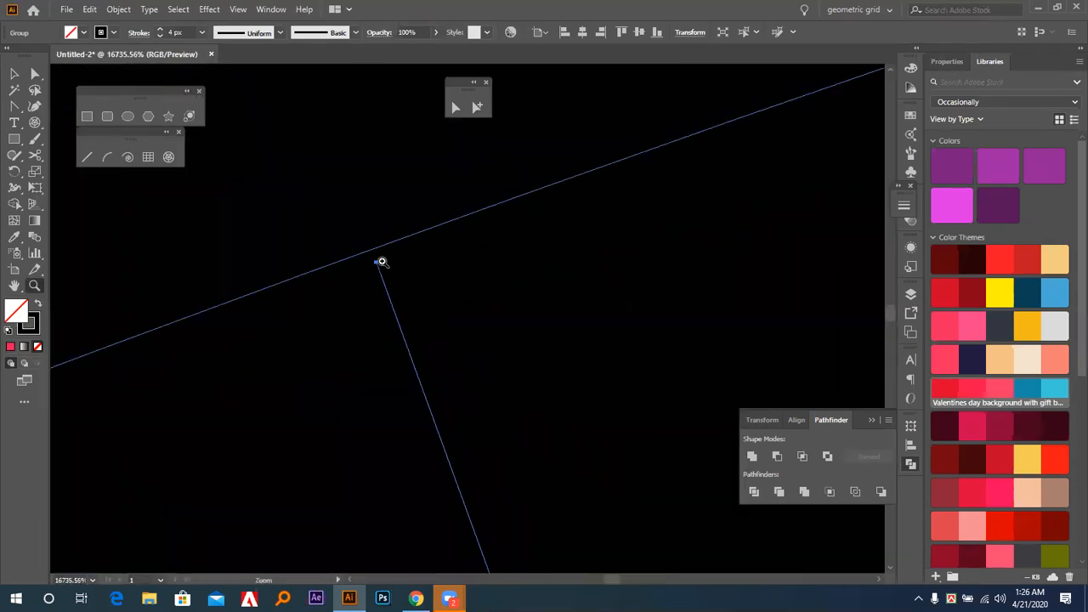
pyautogui.moveTo(359, 240); pyautogui.dragTo(455, 370)
pyautogui.moveTo(451, 317); pyautogui.dragTo(511, 401)
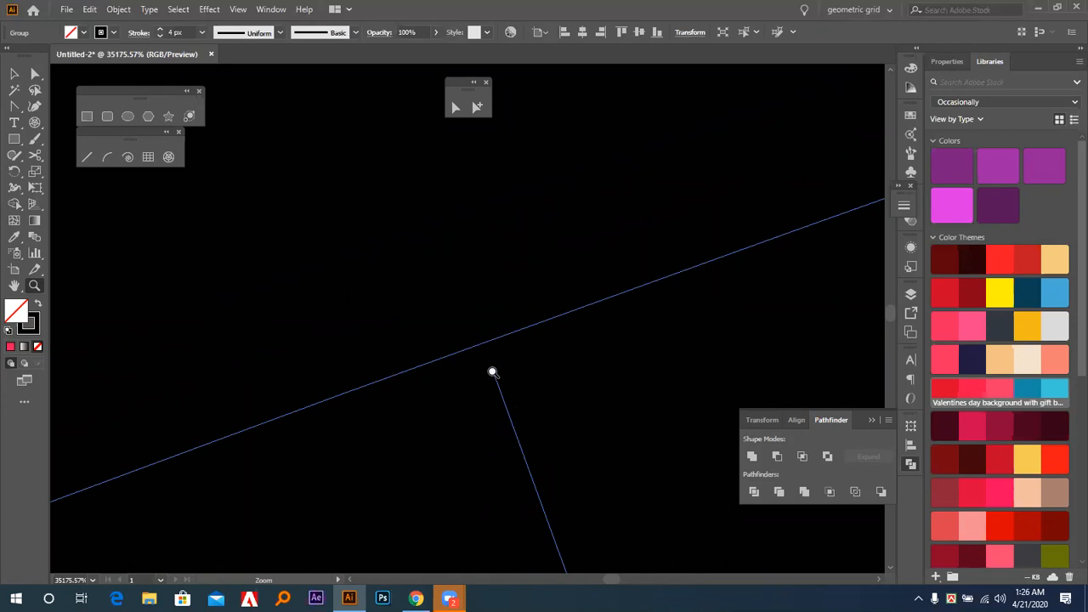
pyautogui.hotkey('ctrl', '-')
pyautogui.hotkey('ctrl', '-')
pyautogui.hotkey('ctrl', '-')
pyautogui.hotkey('ctrl', '-')
pyautogui.hotkey('ctrl', '-')
pyautogui.hotkey('ctrl', '-')
pyautogui.hotkey('ctrl', '-')
pyautogui.hotkey('ctrl', '-')
pyautogui.hotkey('ctrl', '-')
pyautogui.hotkey('ctrl', '-')
pyautogui.hotkey('ctrl', '-')
pyautogui.hotkey('ctrl', '-')
pyautogui.hotkey('ctrl', '-')
pyautogui.hotkey('ctrl', '-')
pyautogui.hotkey('ctrl', '-')
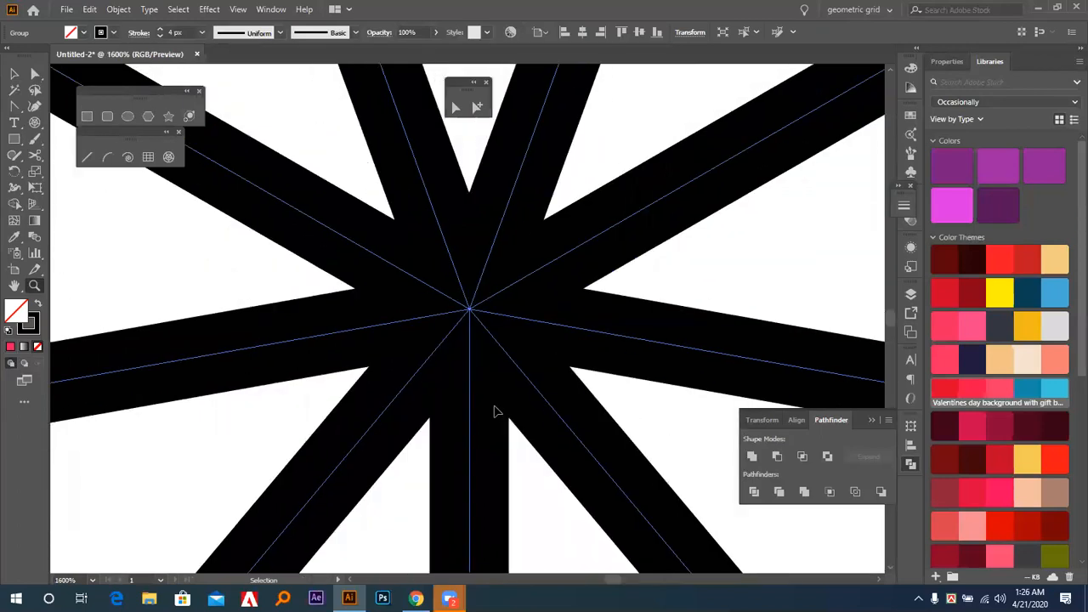
pyautogui.hotkey('ctrl', '-')
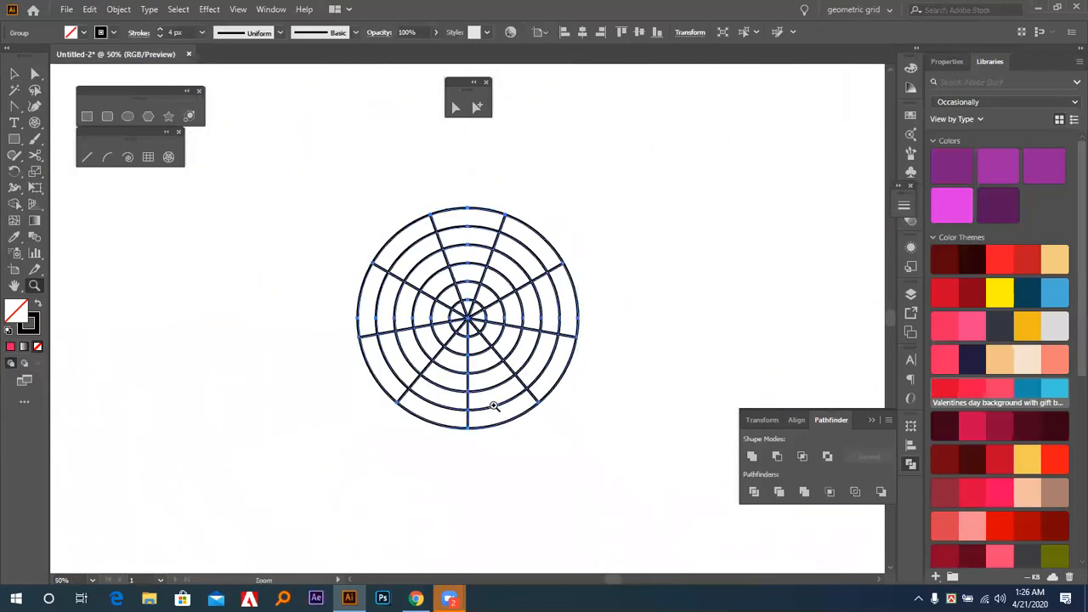
# Delete the polar grid from the artboard and hide the Pathfinder options.
pyautogui.click(598, 470)
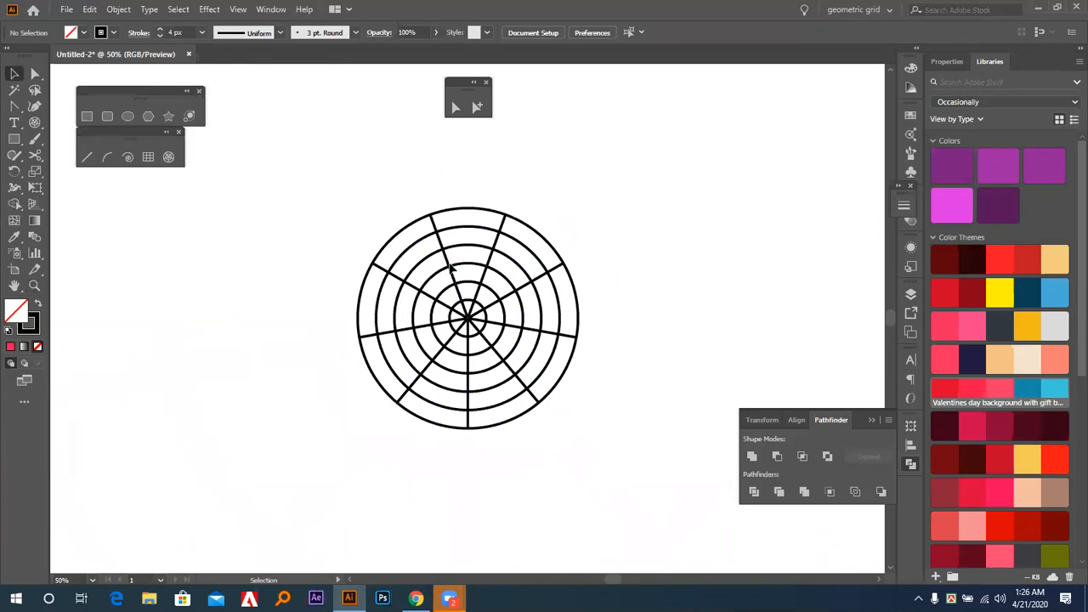
pyautogui.click(486, 242)
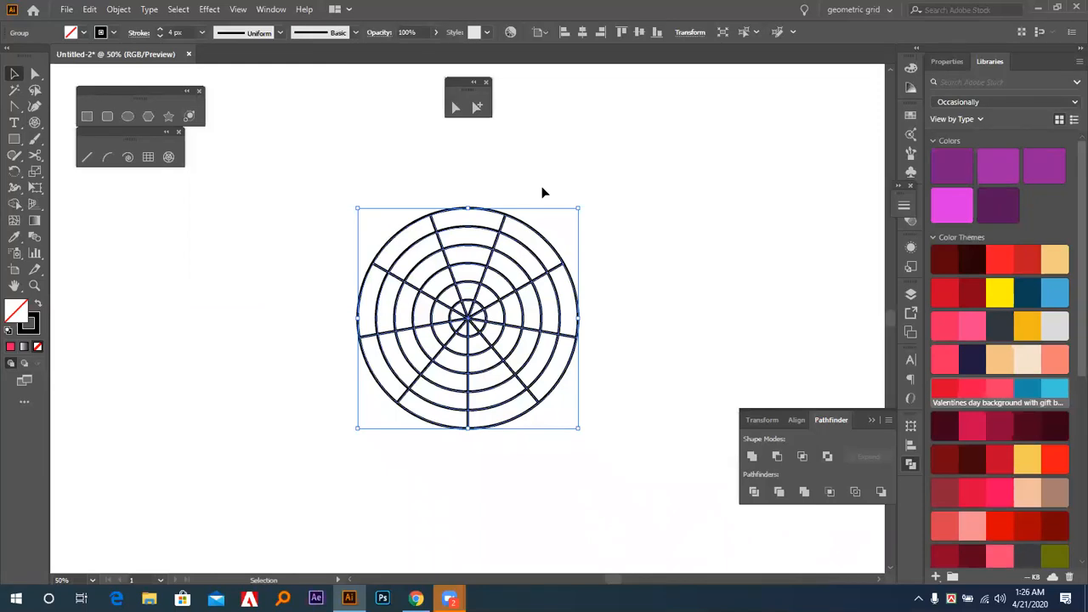
pyautogui.press('Delete')
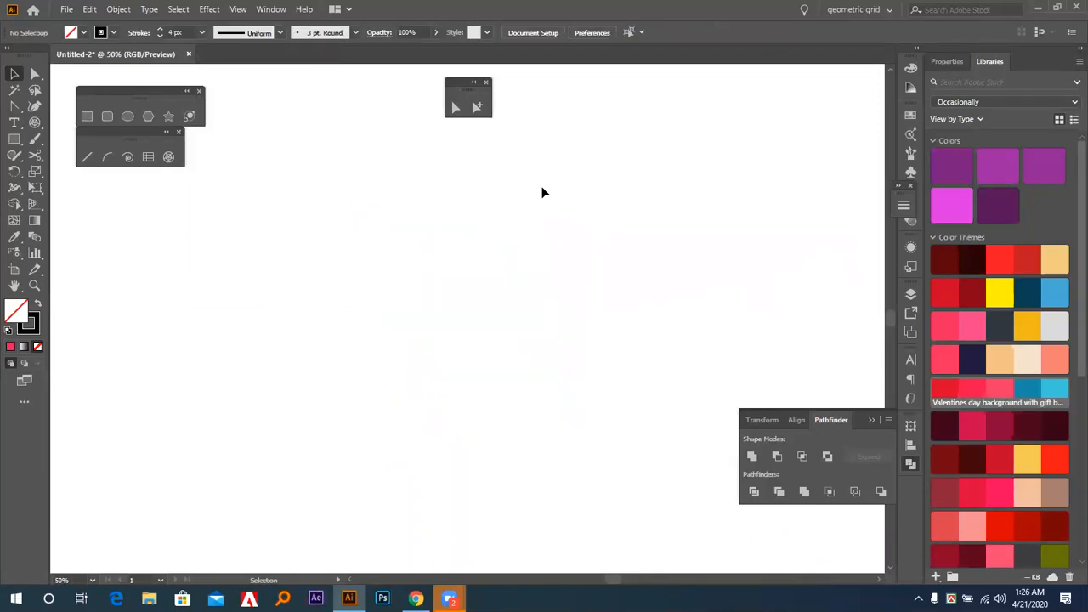
pyautogui.hotkey('ctrl', '0')
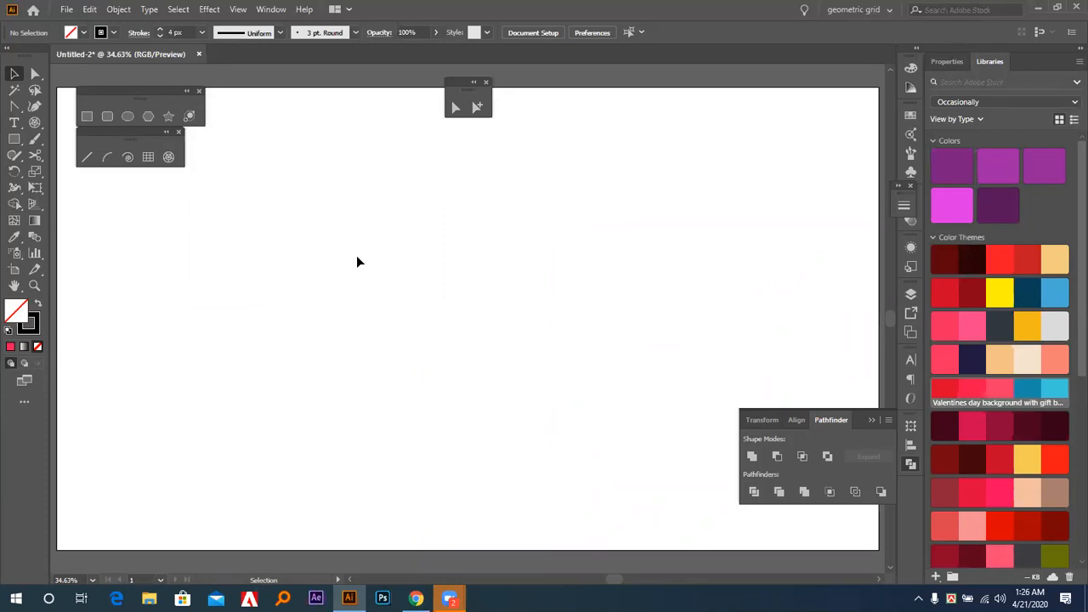
pyautogui.click(908, 464)
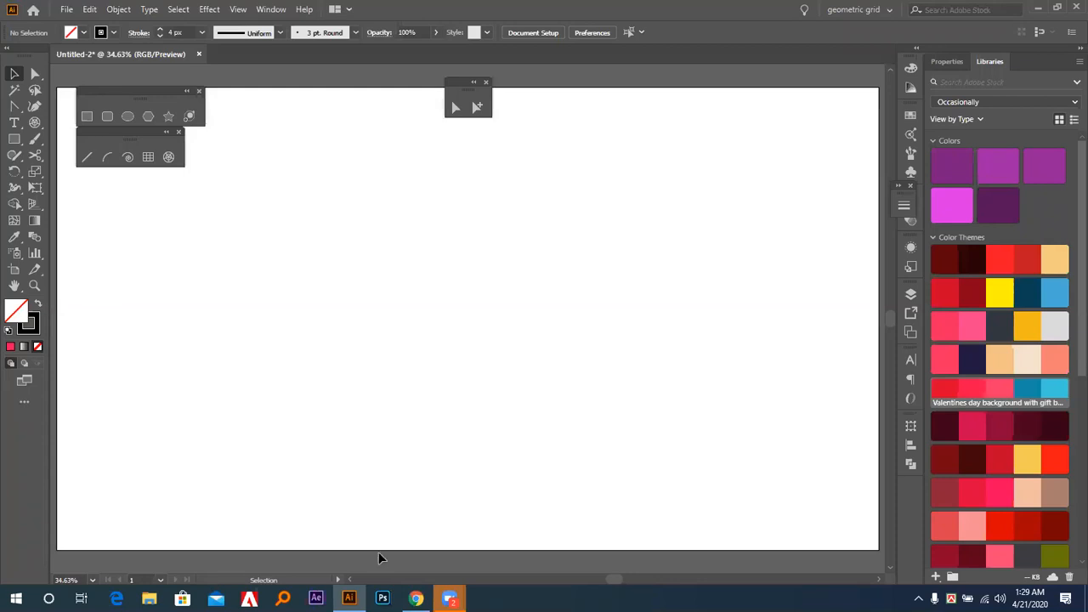
# Switch to Chrome and search Google for "logo", showing the image results.
pyautogui.click(416, 598)
pyautogui.scroll(3, 428, 562)
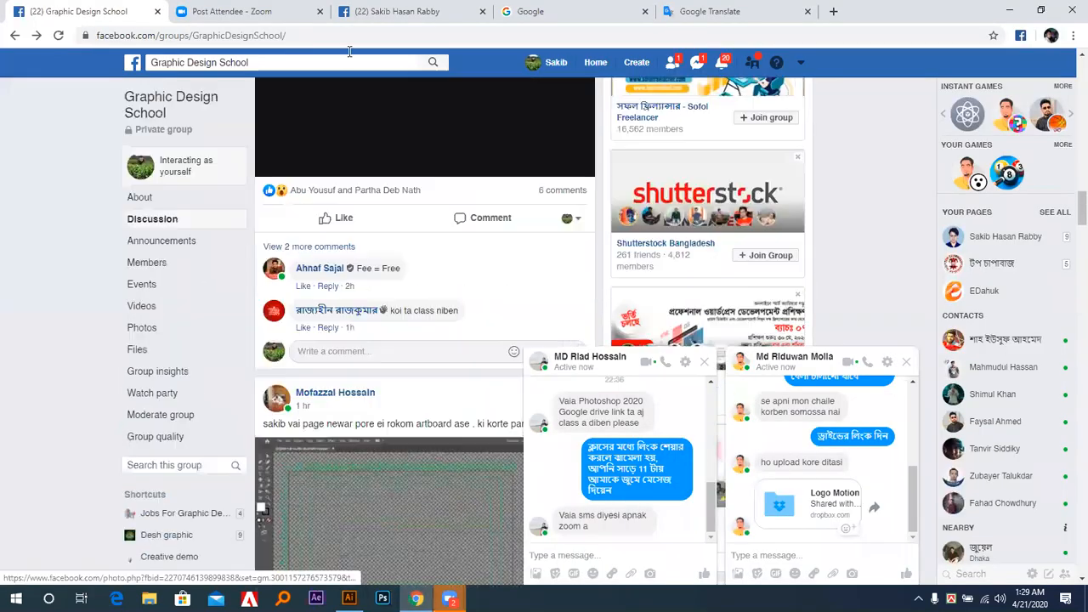
pyautogui.click(519, 12)
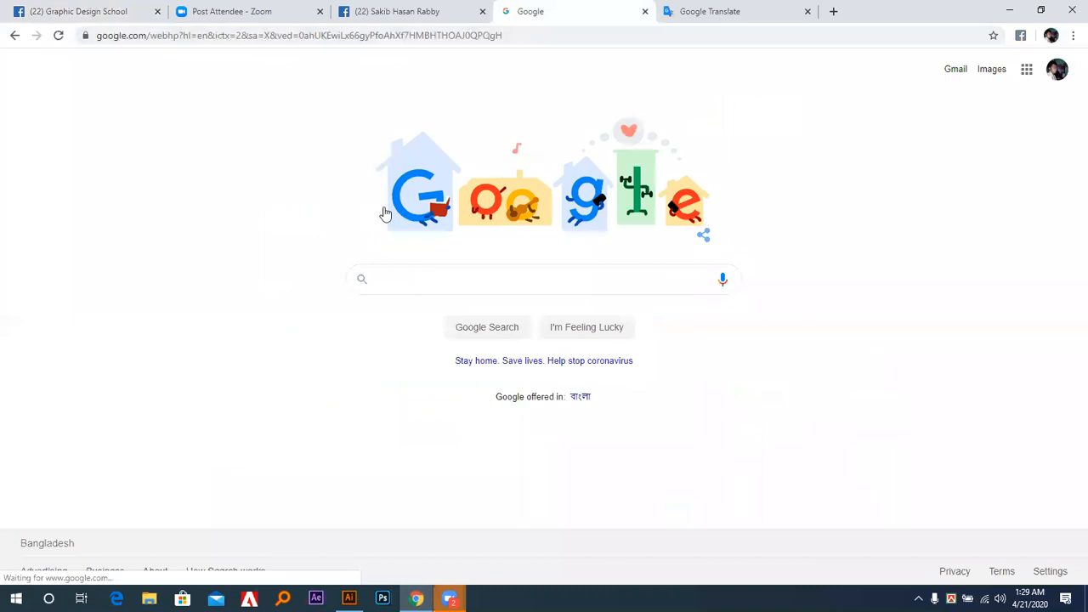
pyautogui.click(432, 283)
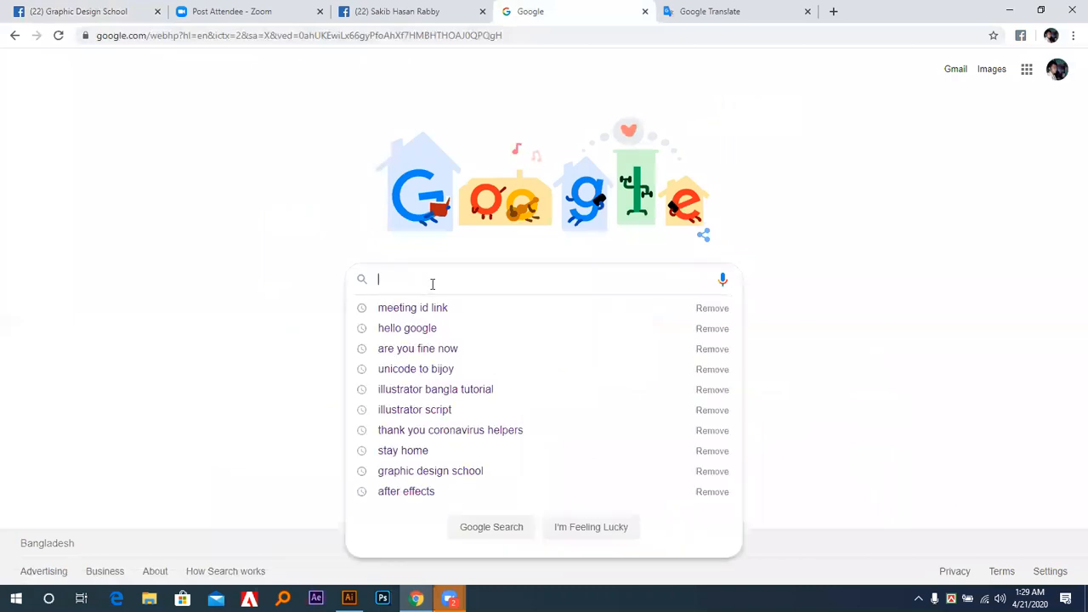
pyautogui.write('logo')
pyautogui.press('Return')
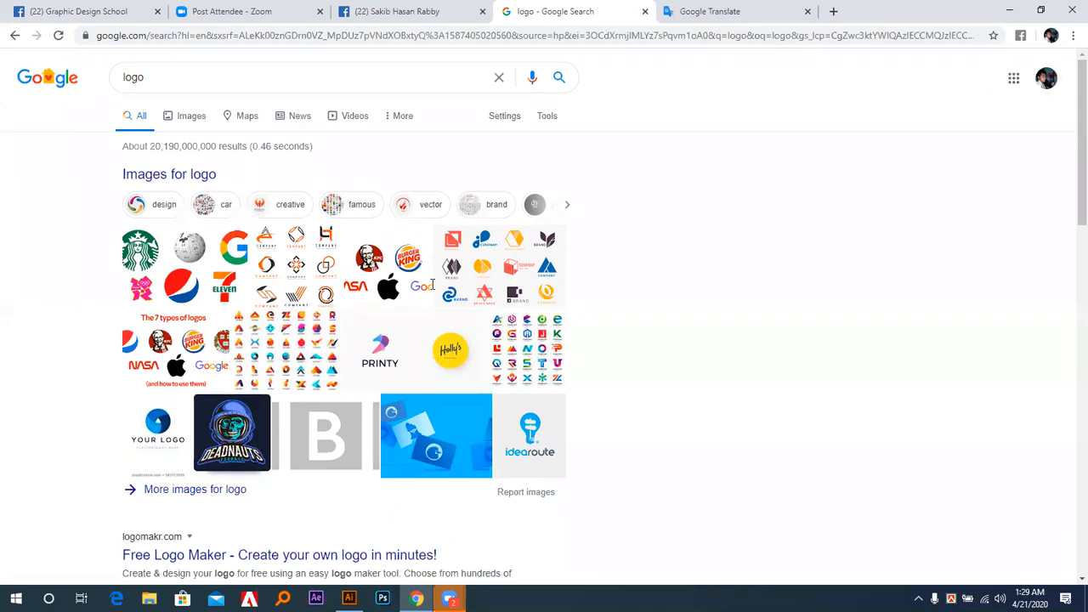
pyautogui.click(187, 182)
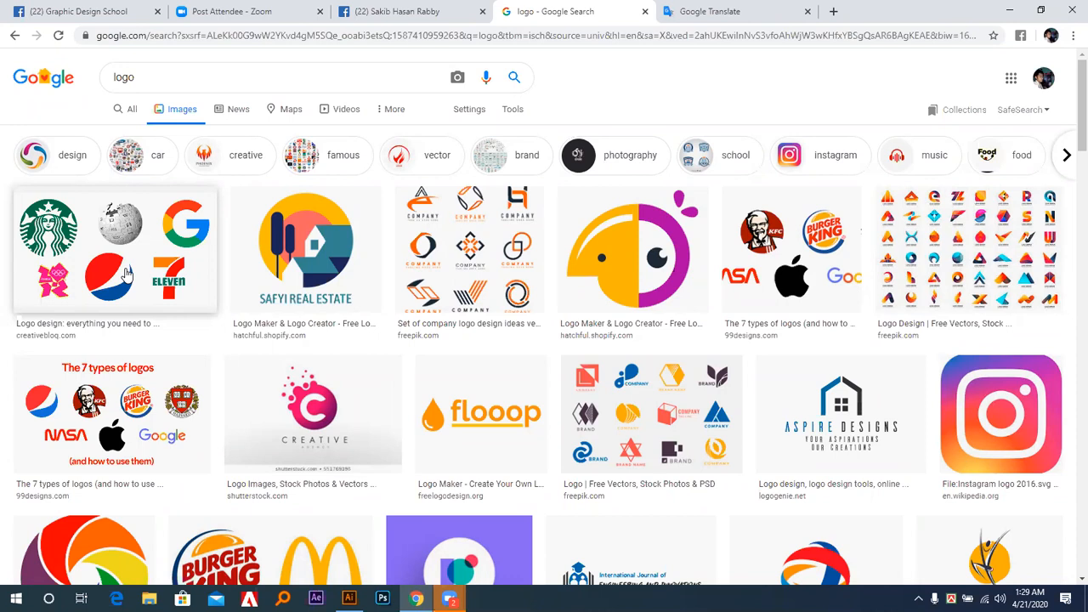
# Copy the purple 99designs logo image with the white circle and paste it into the Illustrator document.
pyautogui.scroll(-2, 128, 274)
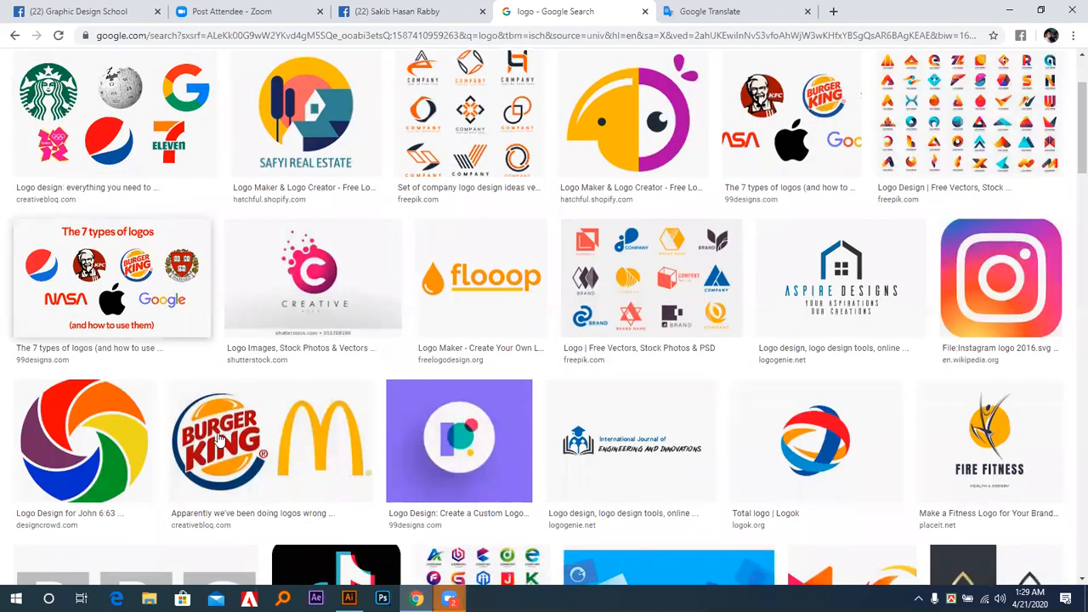
pyautogui.click(466, 445)
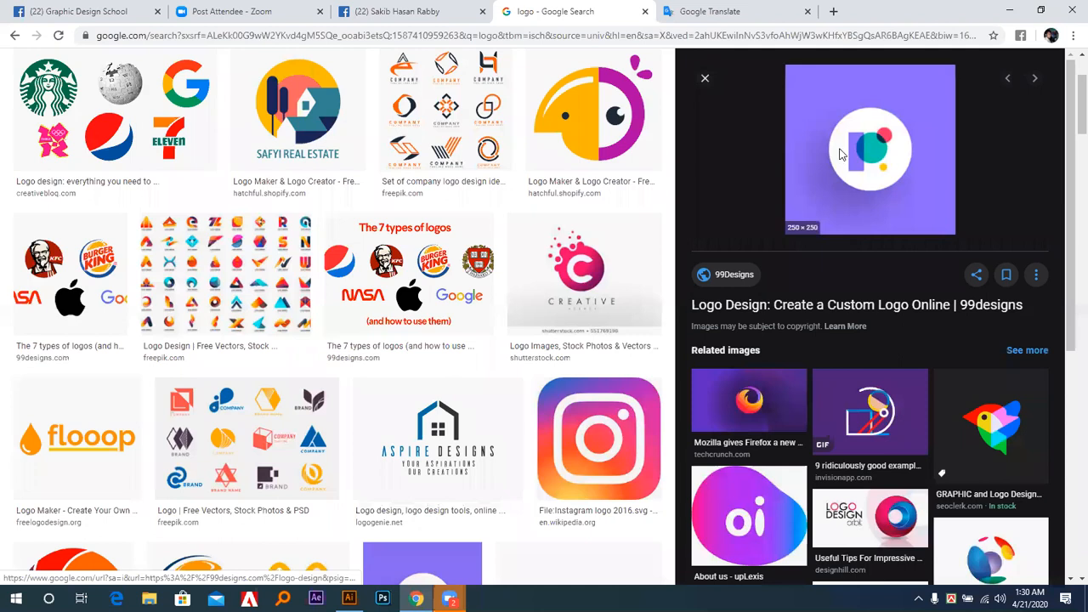
pyautogui.rightClick(840, 150)
pyautogui.click(864, 291)
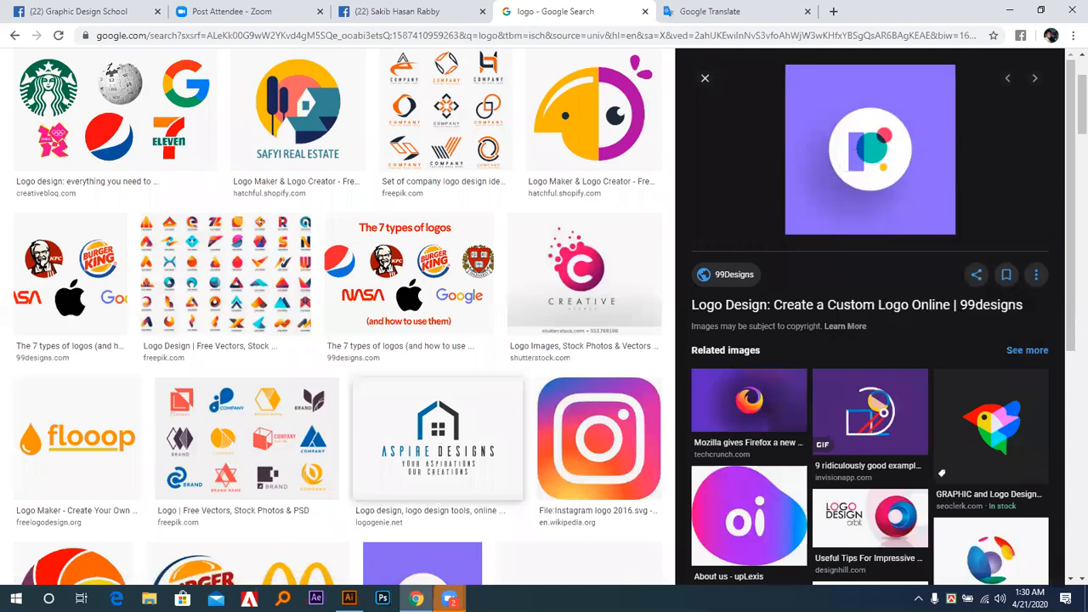
pyautogui.click(349, 598)
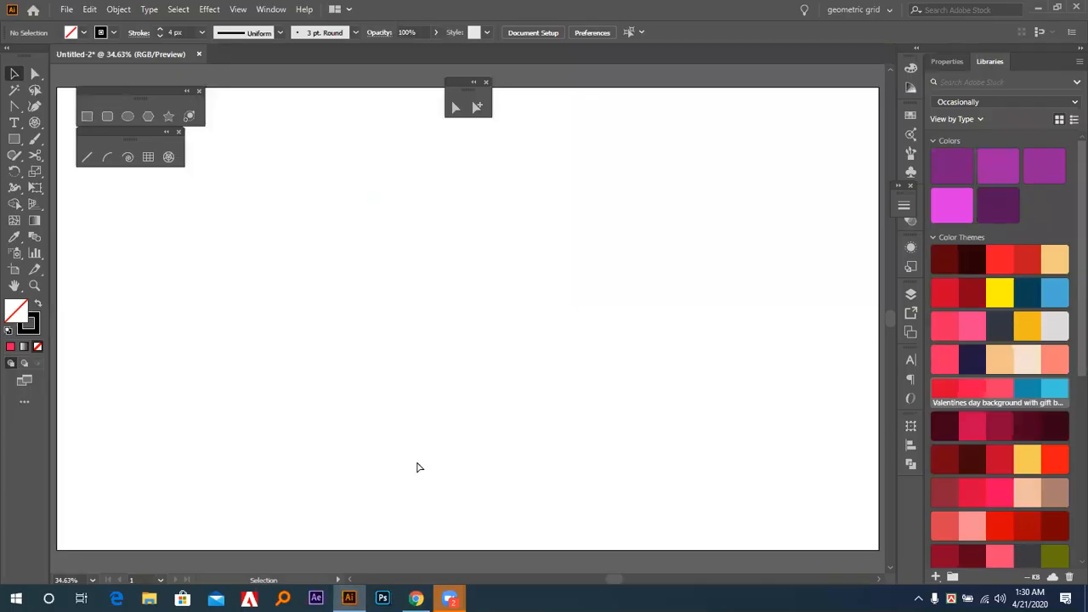
pyautogui.hotkey('ctrl', 'v')
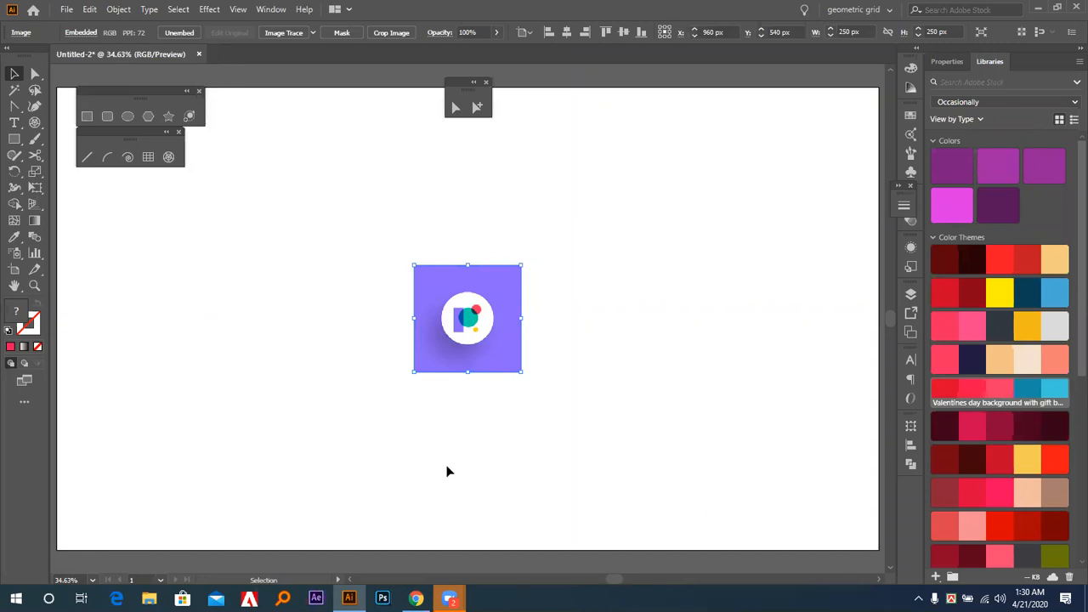
pyautogui.press('a')
pyautogui.click(448, 471)
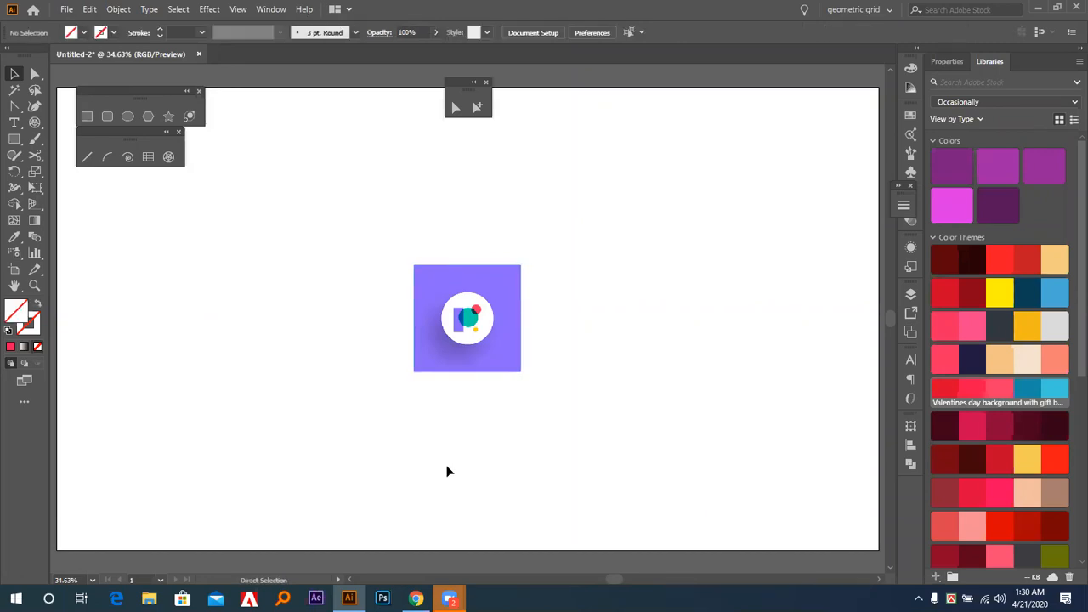
pyautogui.hotkey('ctrl', '1')
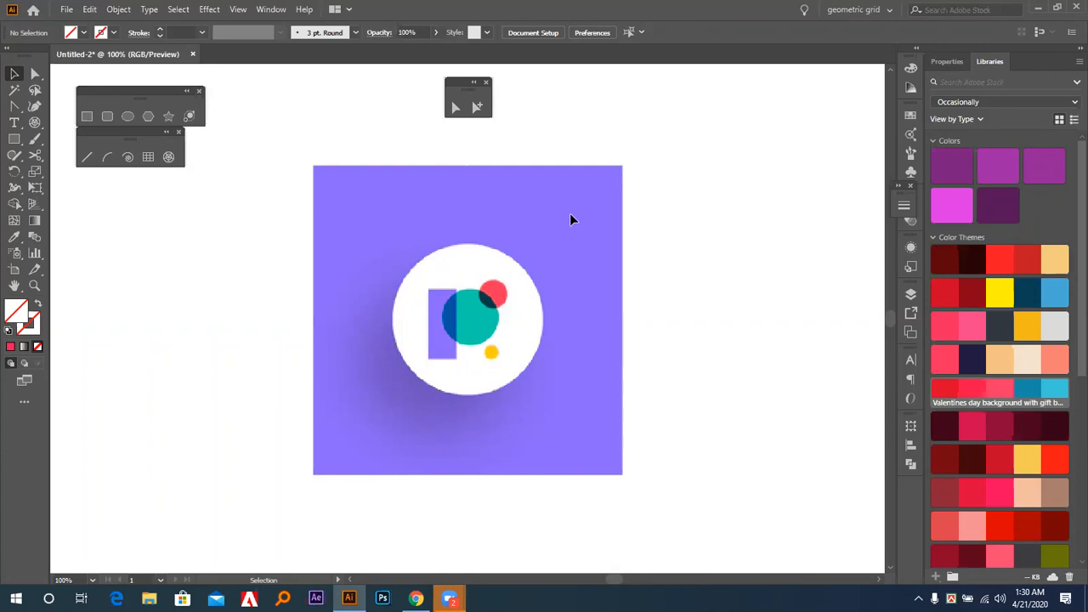
# Draw a square exactly over the logo image and fill it with purple sampled from the image's background.
pyautogui.click(88, 115)
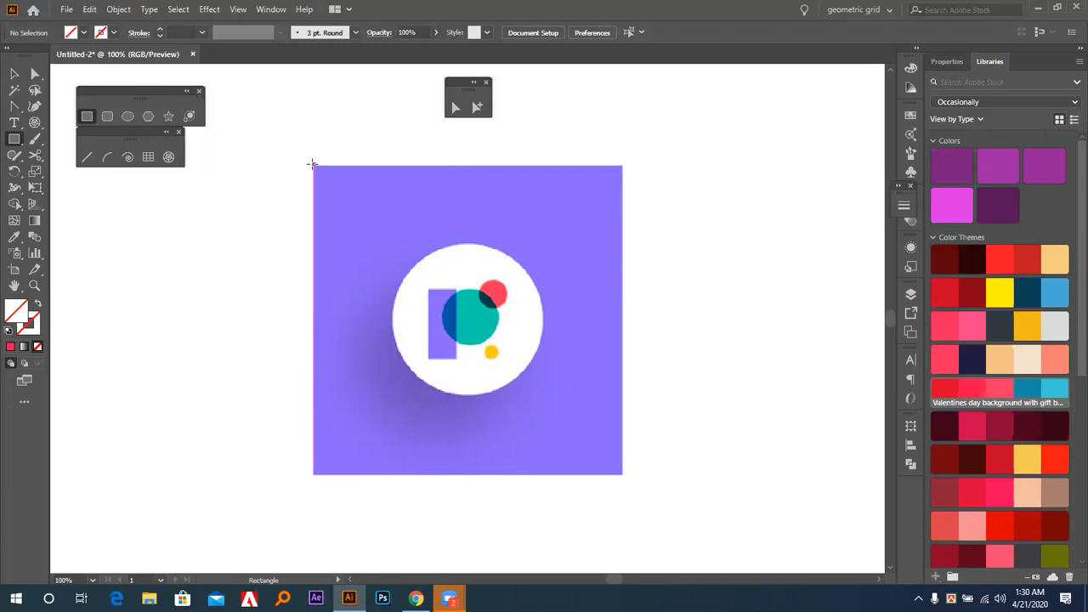
pyautogui.moveTo(314, 163); pyautogui.dragTo(604, 474)
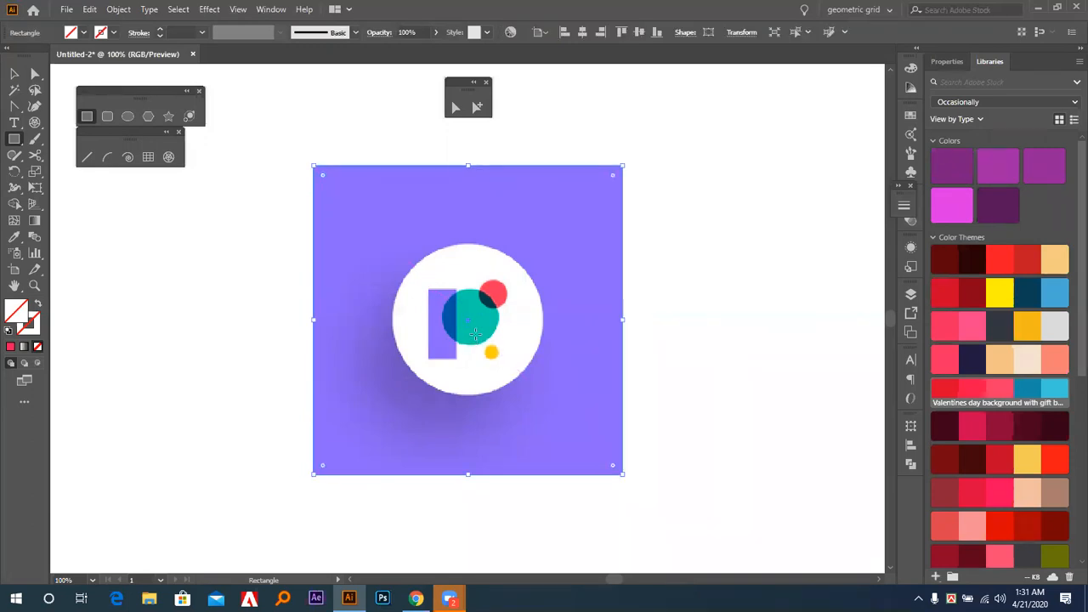
pyautogui.press('i')
pyautogui.click(565, 306)
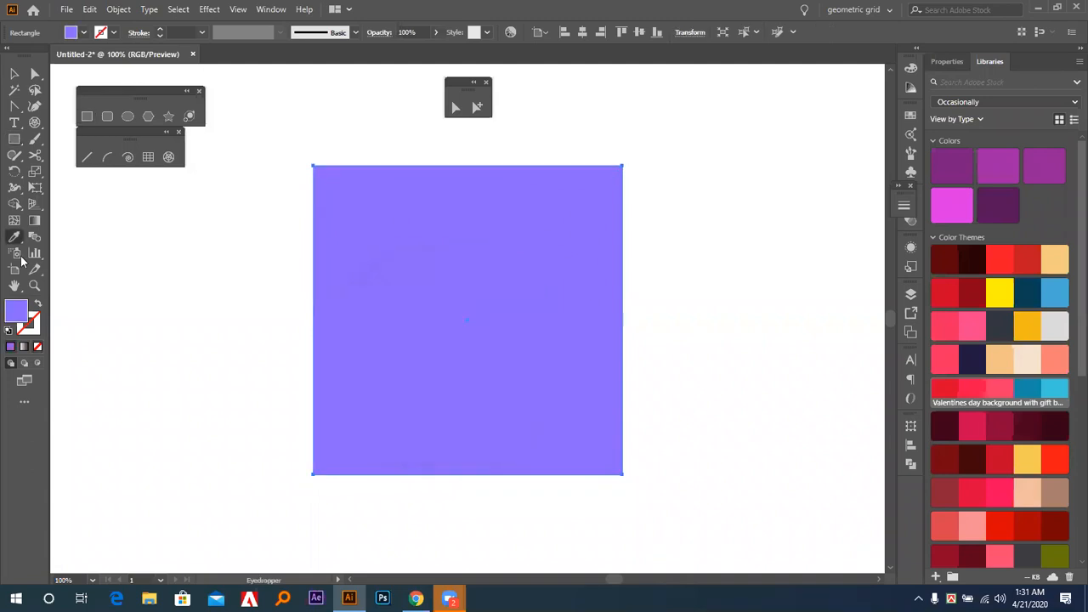
# Send the purple square behind the logo image and deselect it.
pyautogui.click(14, 74)
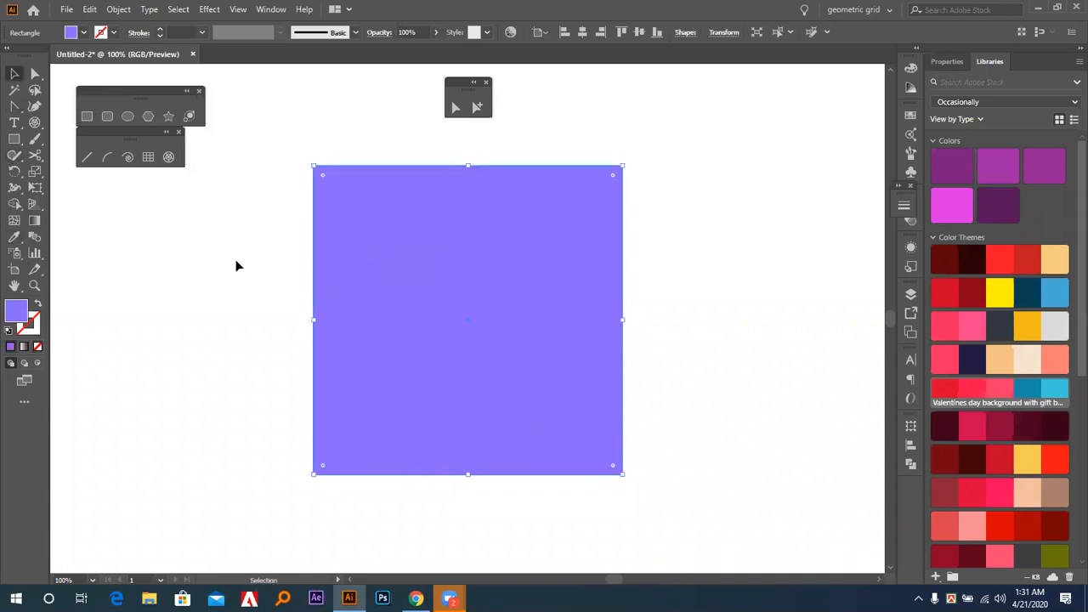
pyautogui.hotkey('ctrl', 'shift', '[')
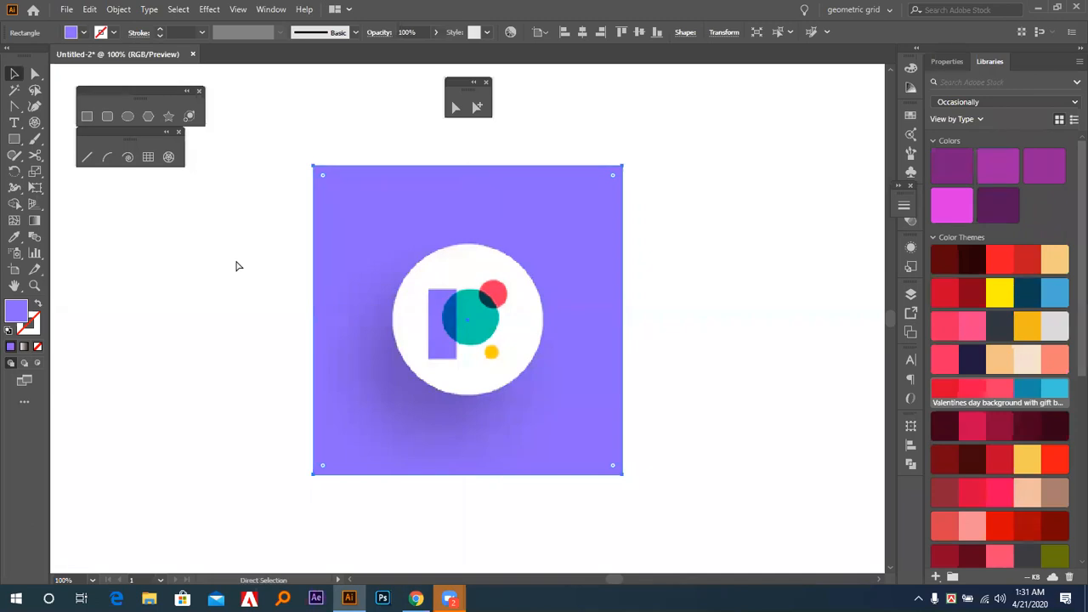
pyautogui.click(238, 266)
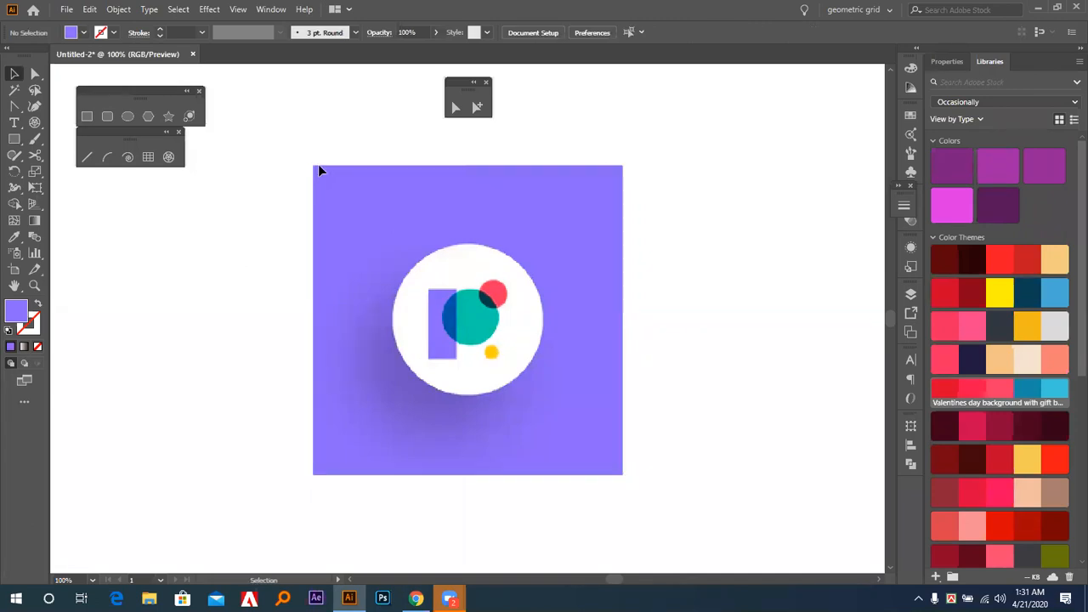
# Show the rulers and place guides along the left, top and right edges of the logo's white circle.
pyautogui.moveTo(349, 222); pyautogui.dragTo(447, 323)
pyautogui.press('a')
pyautogui.hotkey('ctrl', 'r')
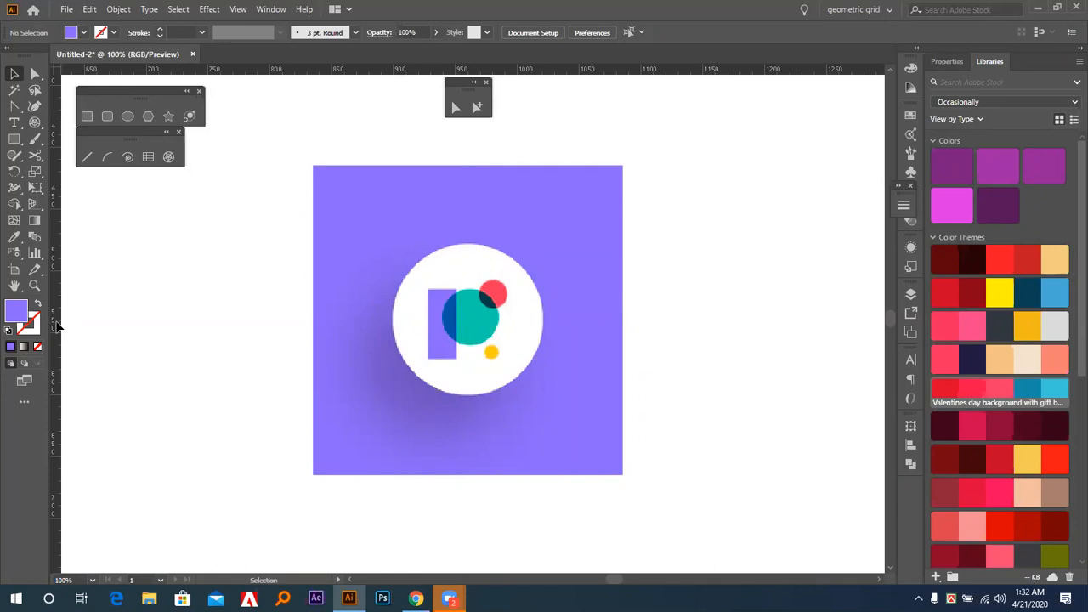
pyautogui.moveTo(56, 325); pyautogui.dragTo(392, 339)
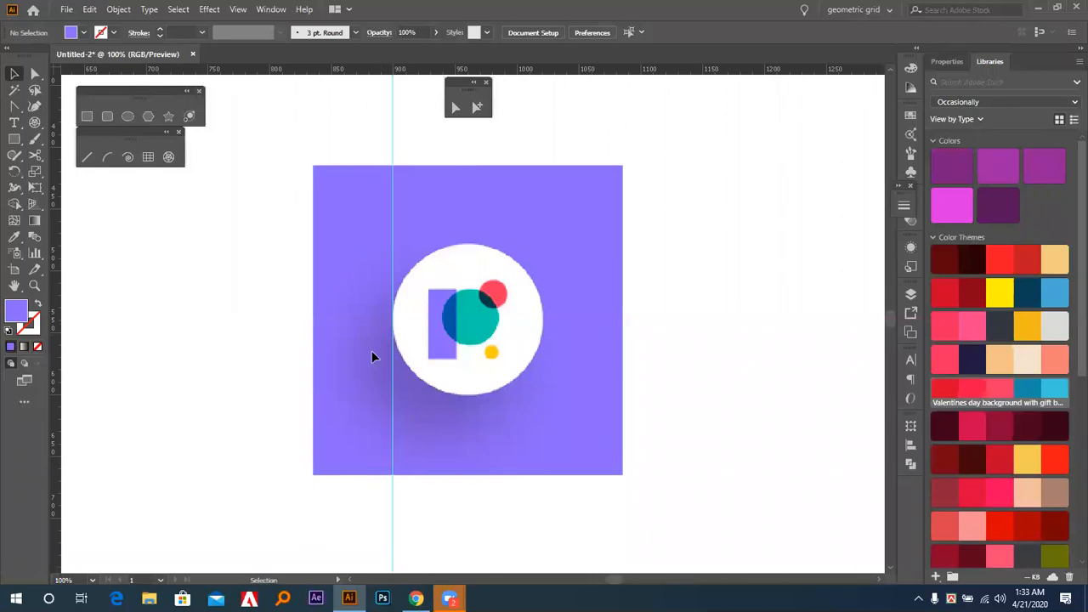
pyautogui.moveTo(349, 74); pyautogui.dragTo(466, 244)
pyautogui.moveTo(57, 357); pyautogui.dragTo(543, 361)
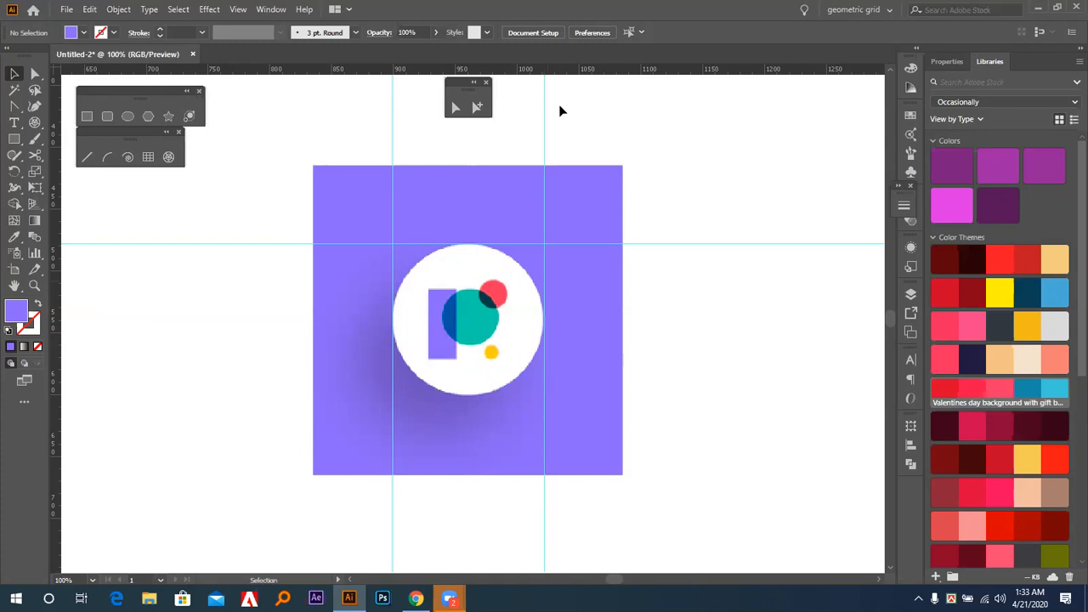
# Place a horizontal guide along the bottom edge of the white circle, undoing an imprecise first placement.
pyautogui.moveTo(563, 68); pyautogui.dragTo(501, 395)
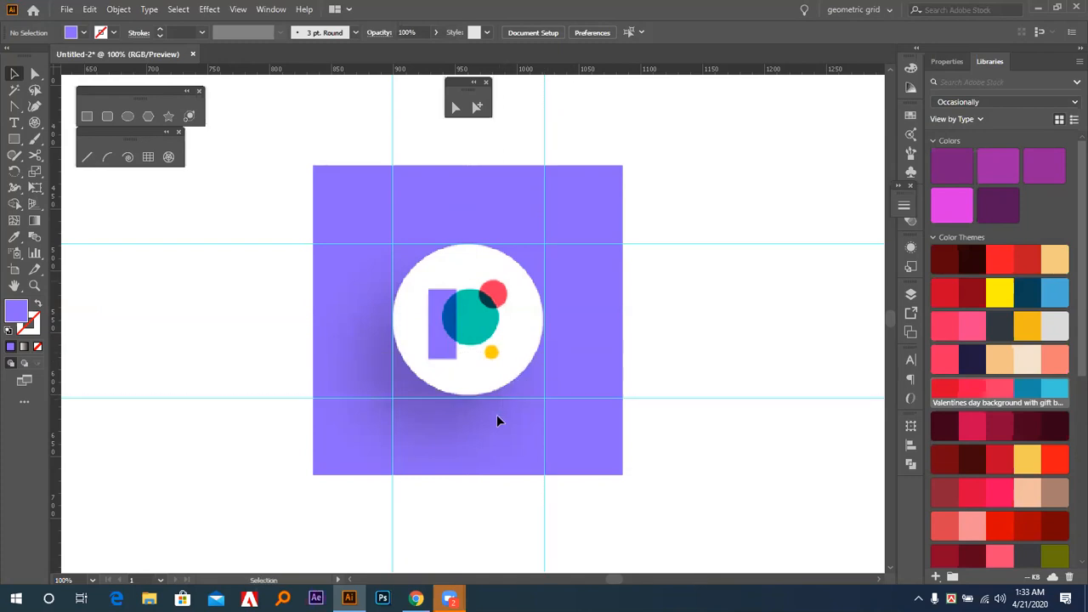
pyautogui.hotkey('ctrl', 'z')
pyautogui.moveTo(518, 70); pyautogui.dragTo(470, 394)
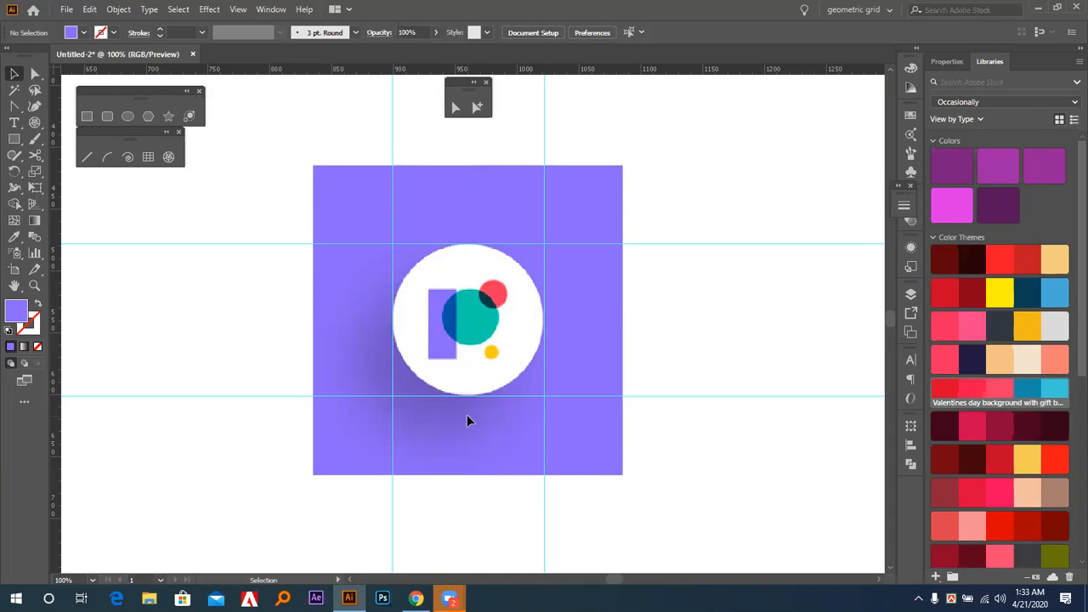
# Draw a circle about 123 px wide between the guides over the logo's white circle and fill it with yellow from Valentines Day Tropical.
pyautogui.click(127, 116)
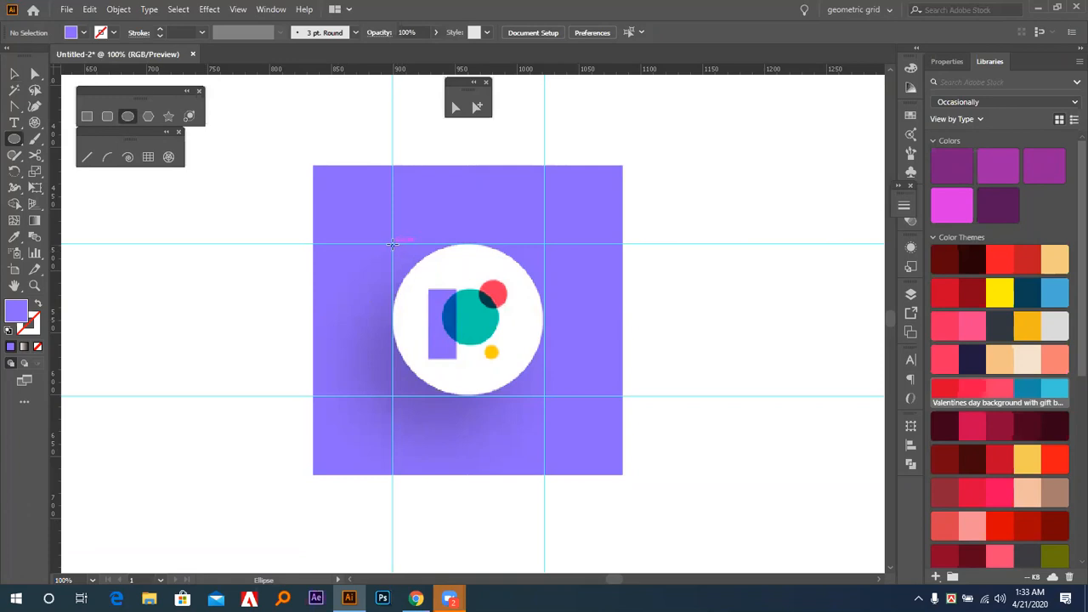
pyautogui.moveTo(392, 244); pyautogui.dragTo(544, 396)
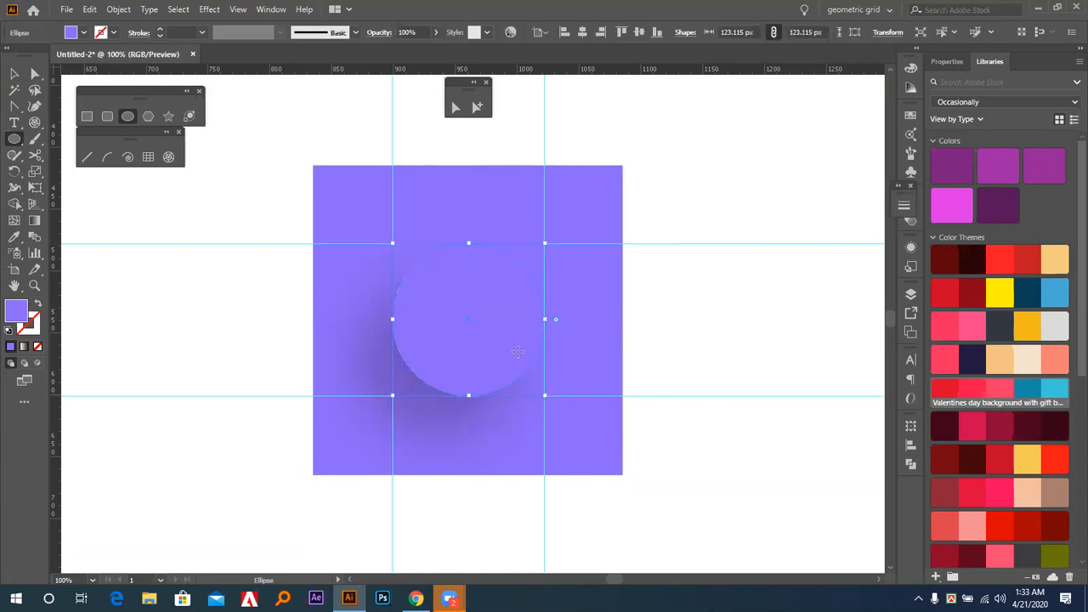
pyautogui.click(942, 293)
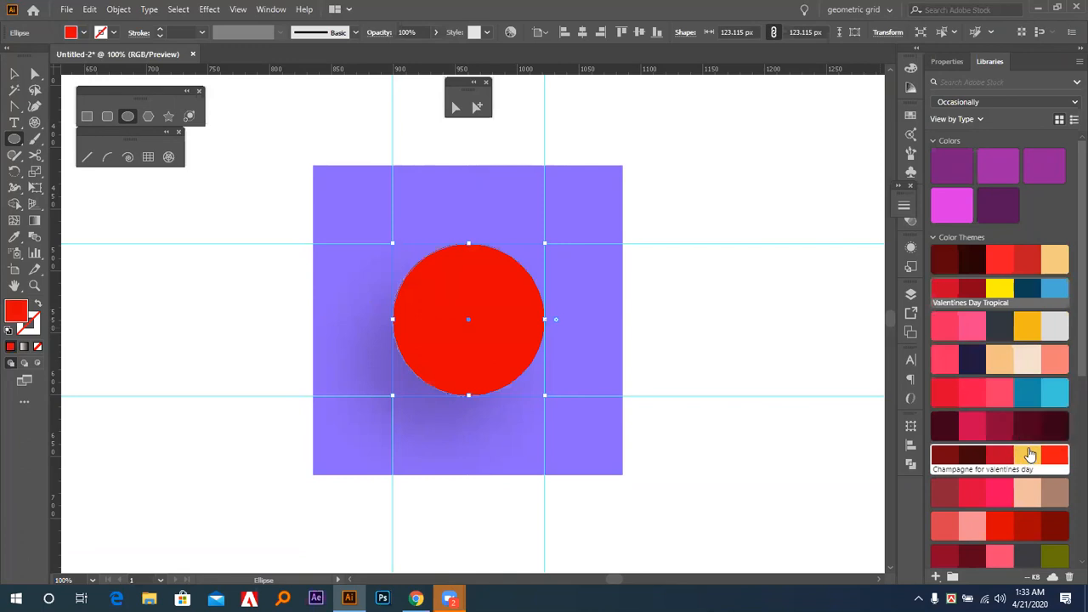
pyautogui.click(1031, 455)
pyautogui.click(1001, 291)
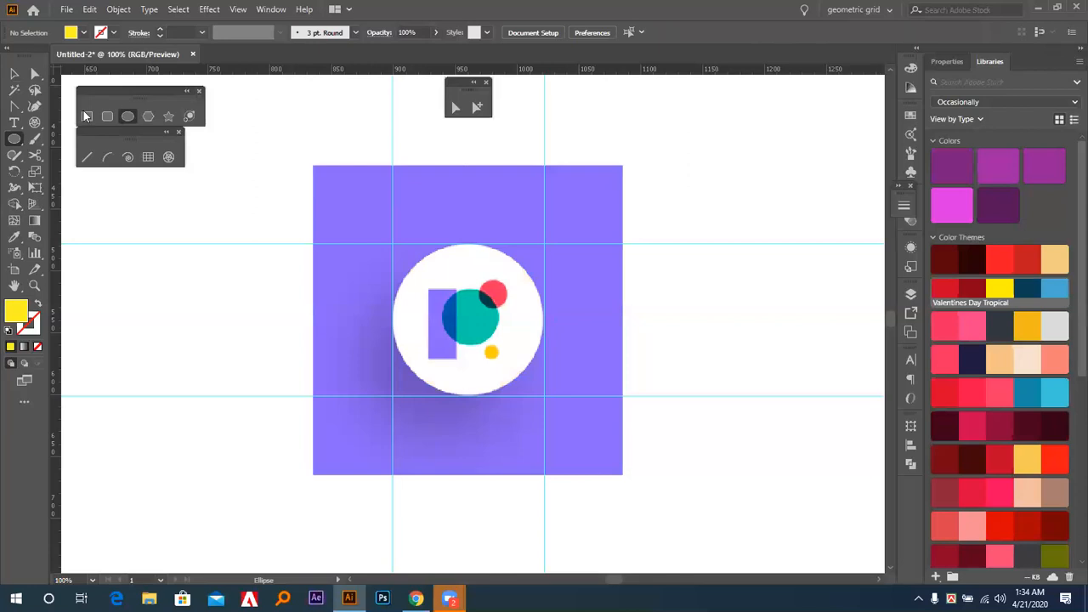
# Draw a rectangle over the logo's purple vertical bar and delete it.
pyautogui.click(85, 116)
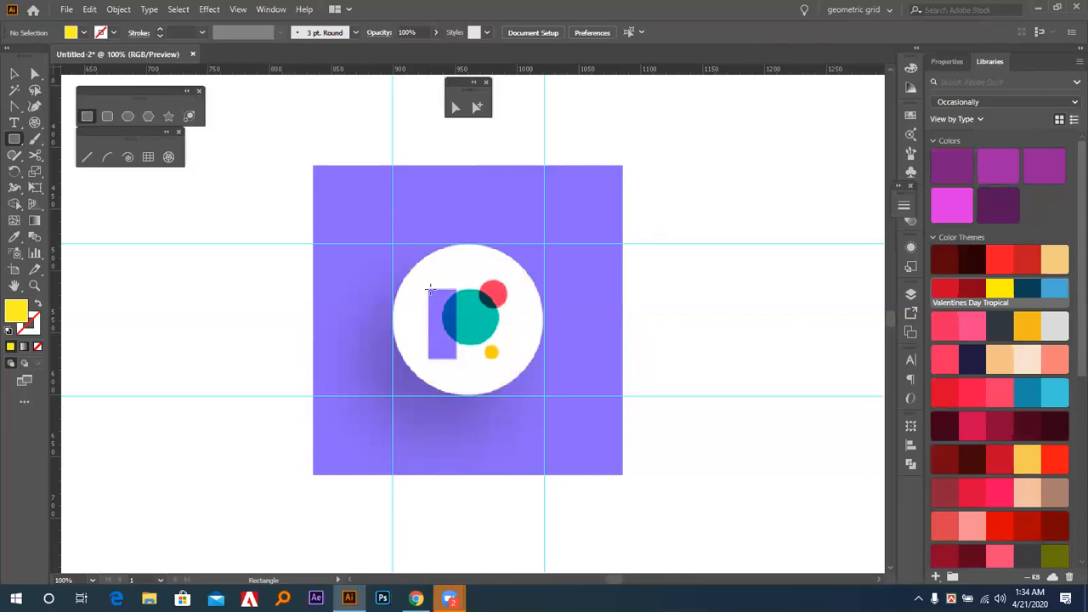
pyautogui.moveTo(428, 287)
pyautogui.mouseDown()
pyautogui.moveTo(481, 357)
pyautogui.moveTo(457, 358)
pyautogui.mouseUp()
pyautogui.press('Delete')
# Delete all remaining artwork, including the logo image and the purple square behind it.
pyautogui.hotkey('ctrl', 'a')
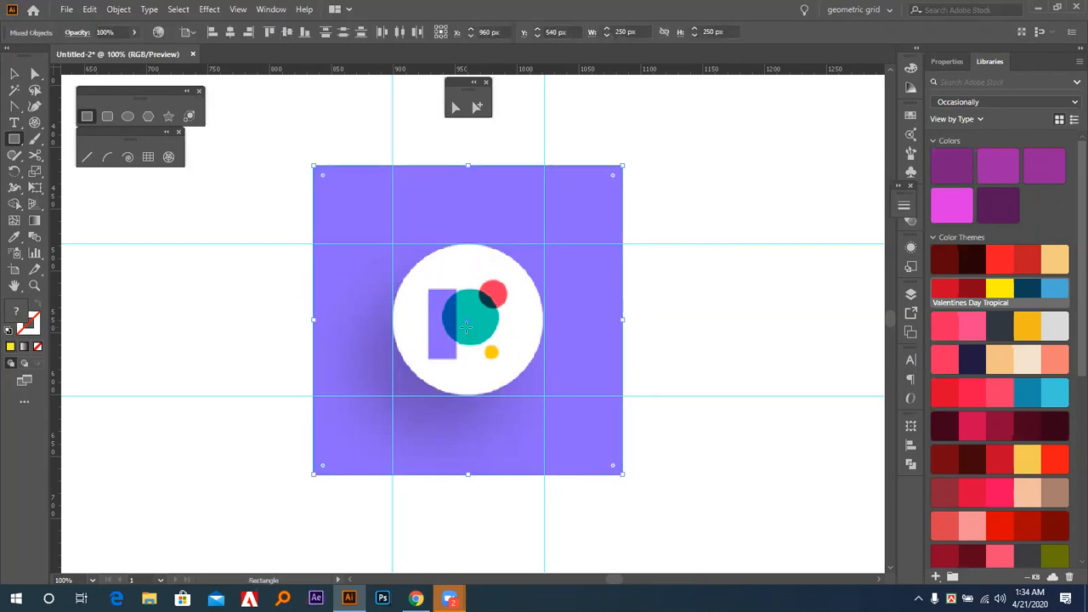
pyautogui.press('Delete')
pyautogui.press('v')
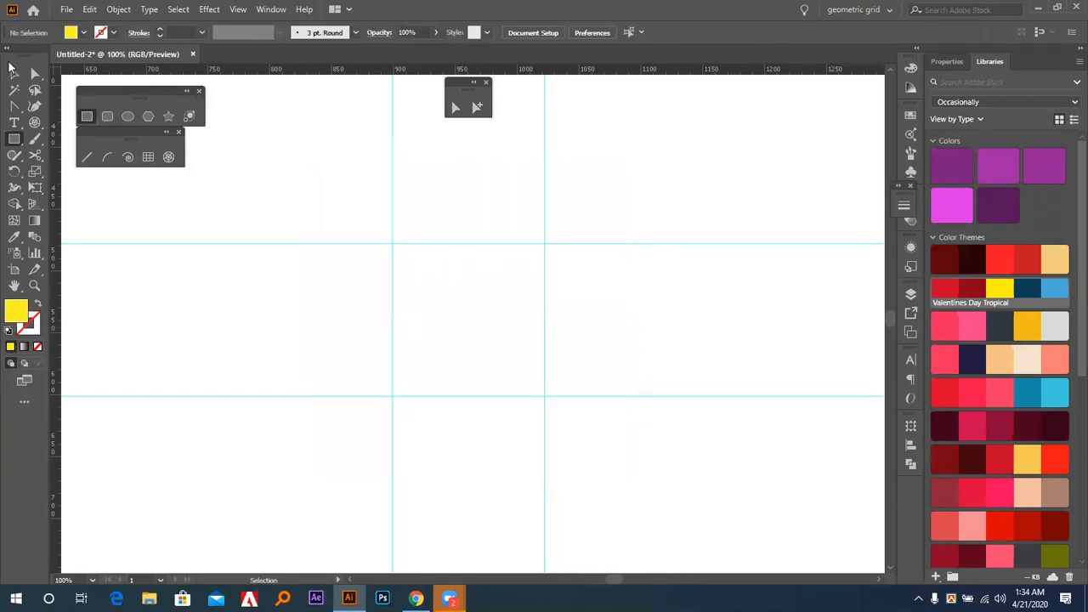
pyautogui.moveTo(267, 214); pyautogui.dragTo(631, 441)
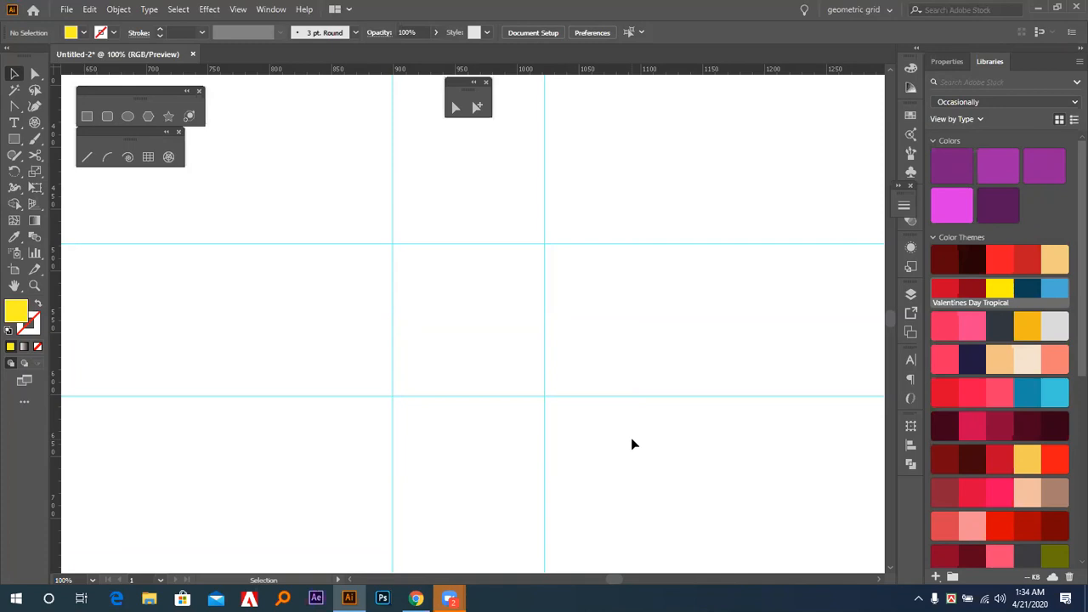
# Clear all guides from the document.
pyautogui.hotkey('ctrl', '0')
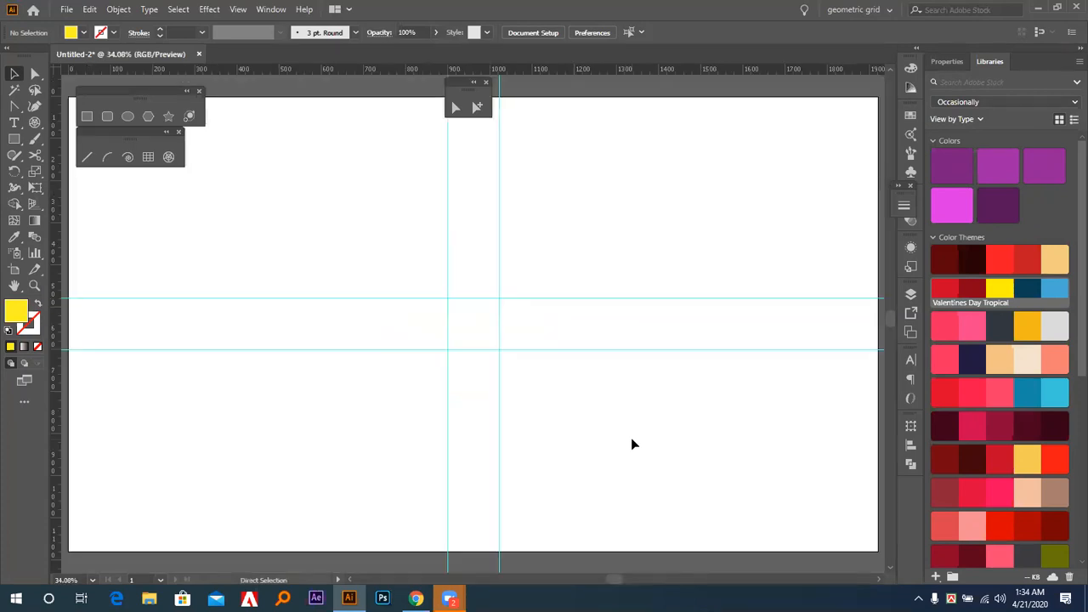
pyautogui.click(281, 10)
pyautogui.moveTo(423, 101)
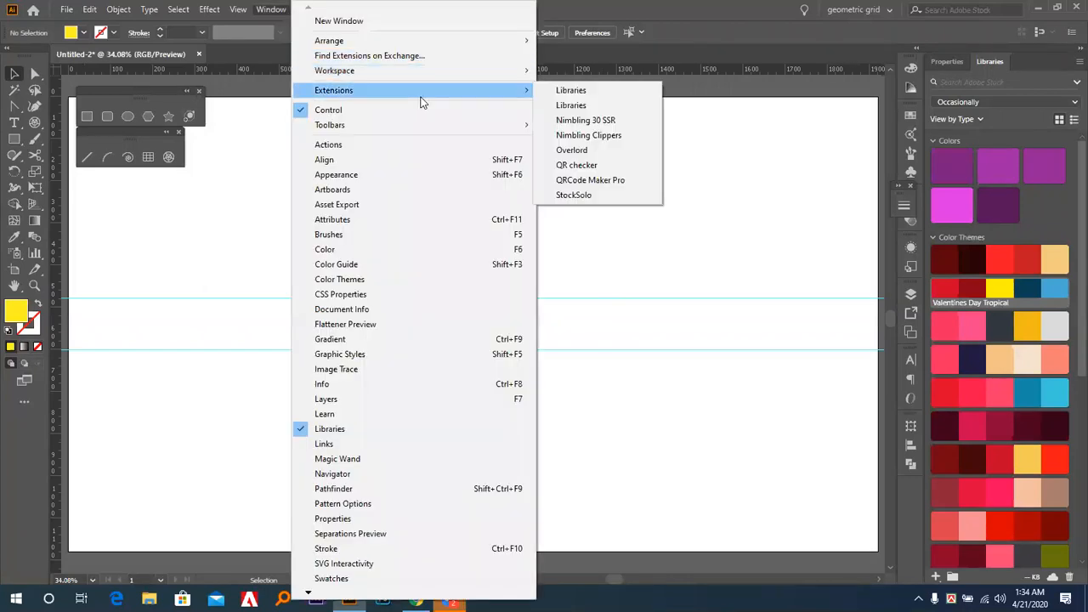
pyautogui.moveTo(477, 72)
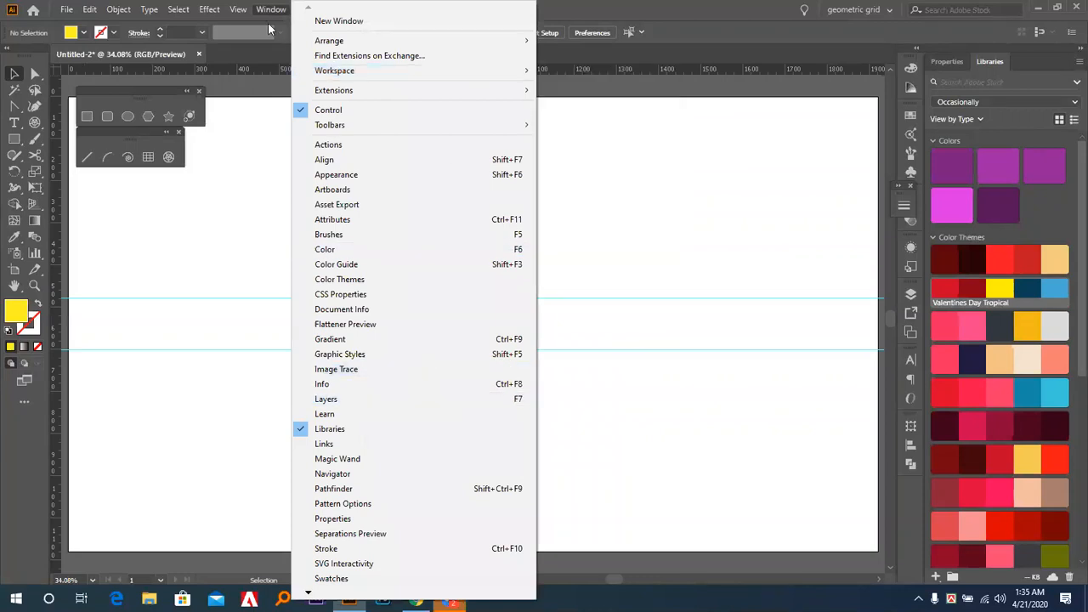
pyautogui.moveTo(238, 10)
pyautogui.moveTo(459, 483)
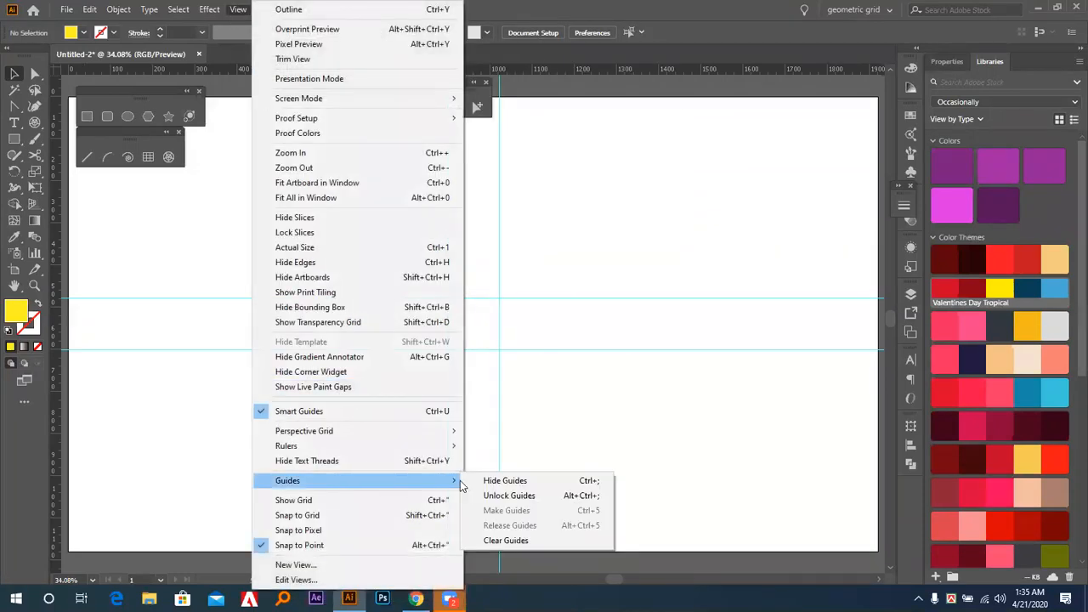
pyautogui.click(518, 542)
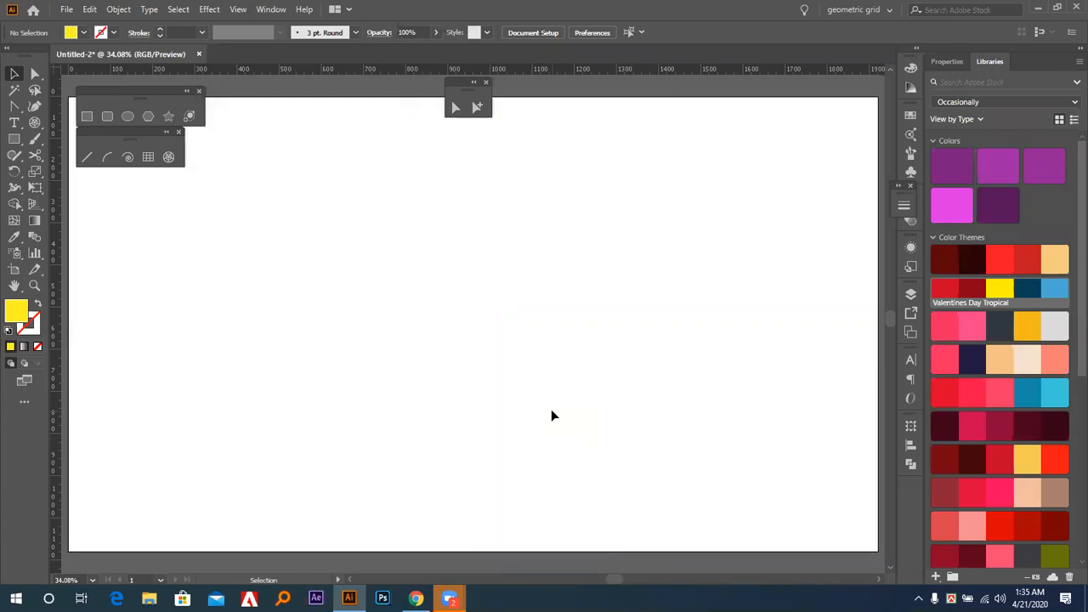
# Move the floating selection tools panel next to the floating shape tools panel.
pyautogui.moveTo(455, 82); pyautogui.dragTo(218, 91)
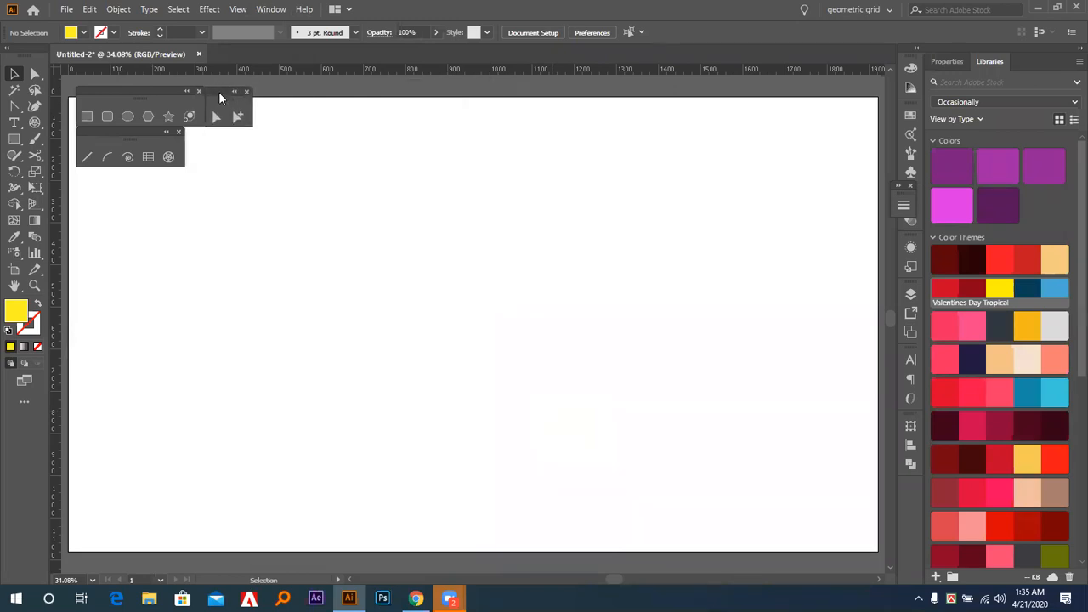